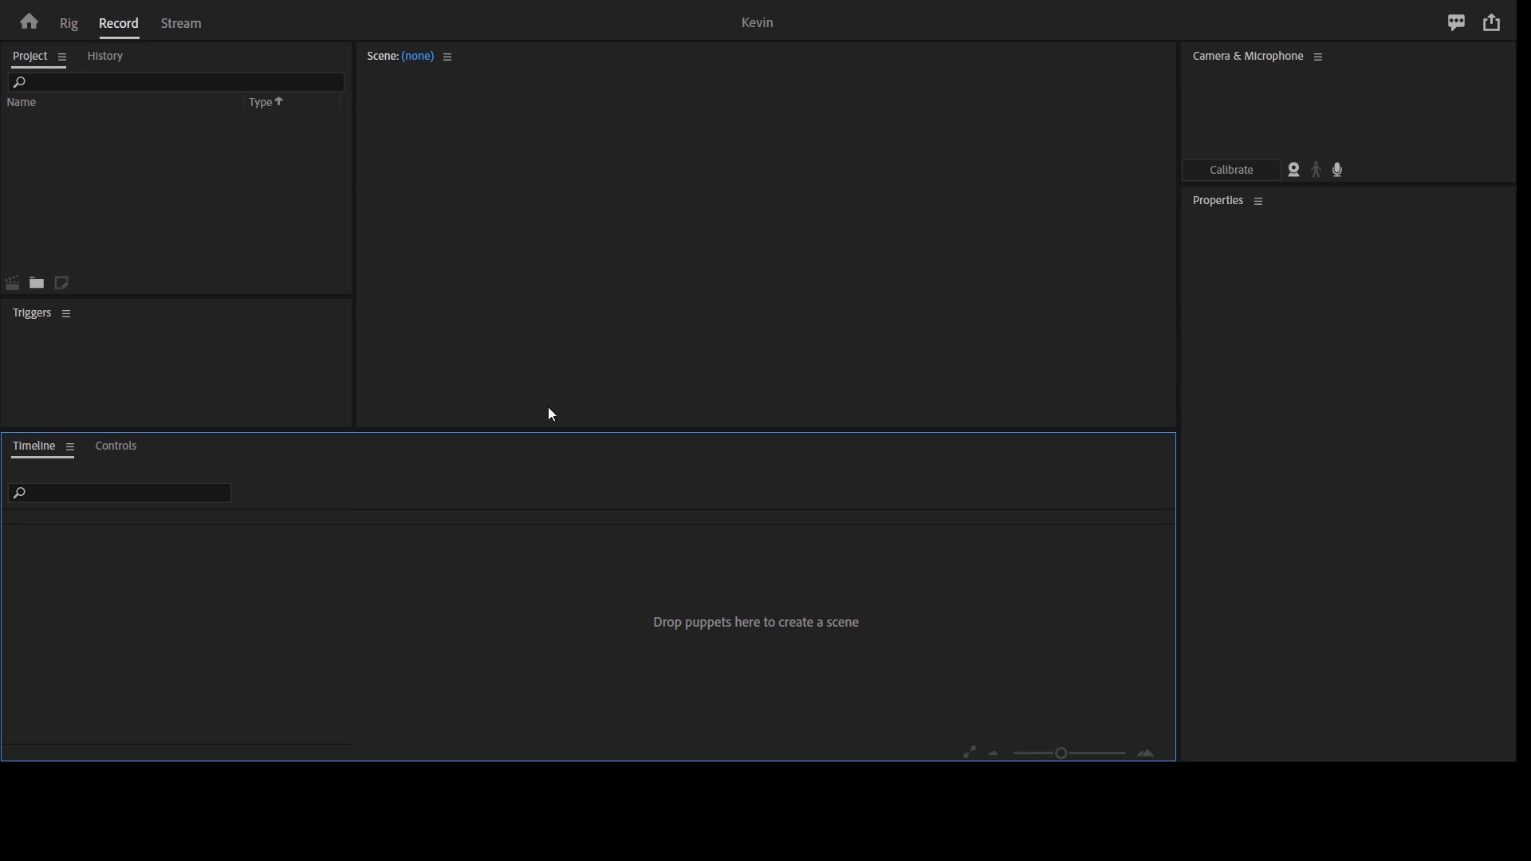
Create a new scene and place the Kevin puppet on its timeline.
{"action": "left_click", "coordinate": [174, 214]}
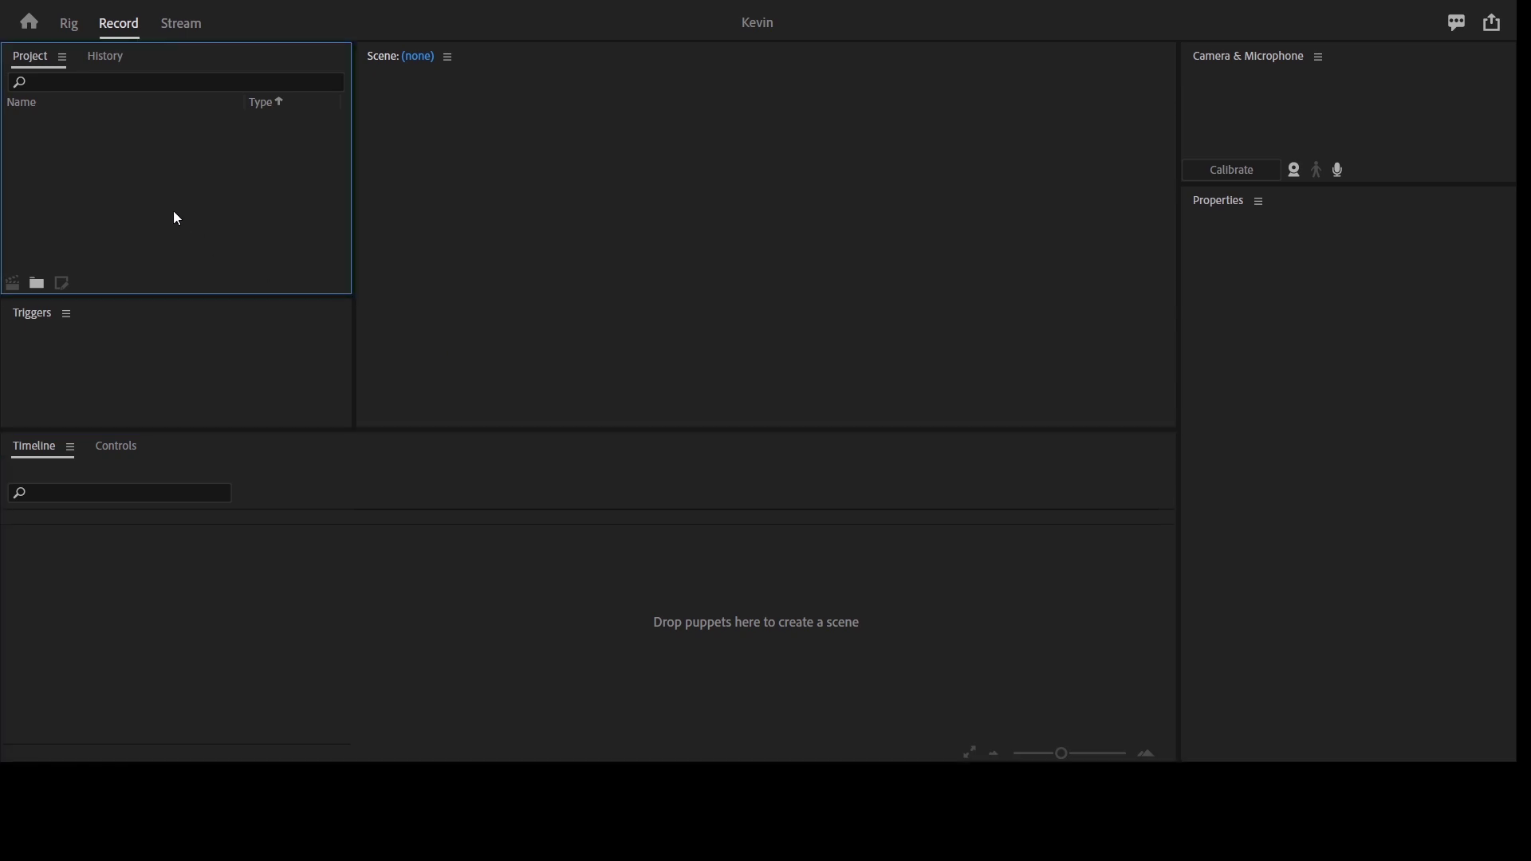
{"action": "left_click", "coordinate": [98, 19]}
{"action": "left_click", "coordinate": [110, 137]}
{"action": "double_click", "coordinate": [98, 126]}
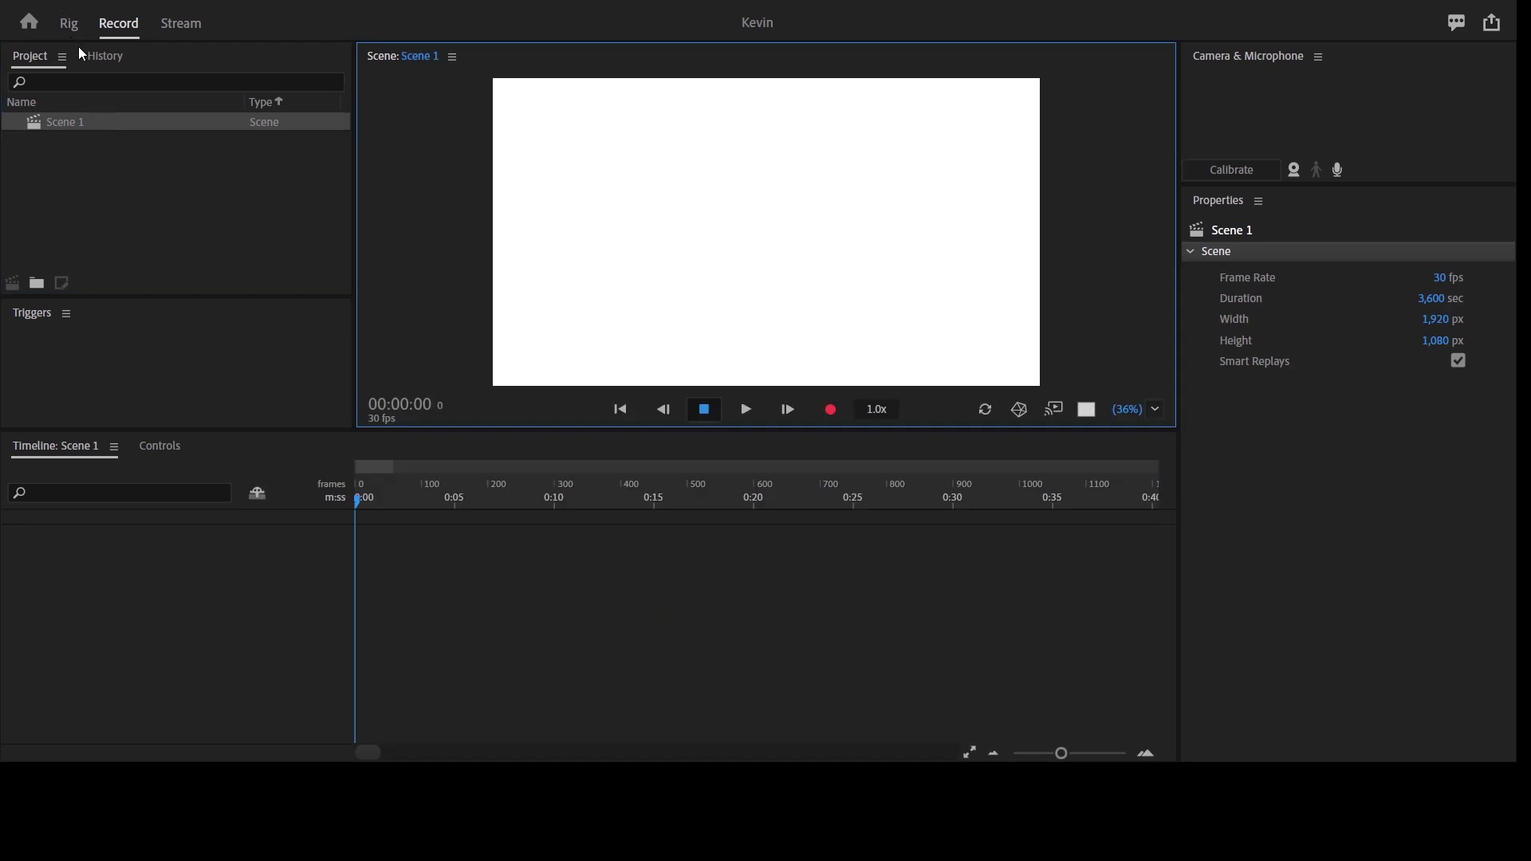
{"action": "left_click", "coordinate": [105, 223]}
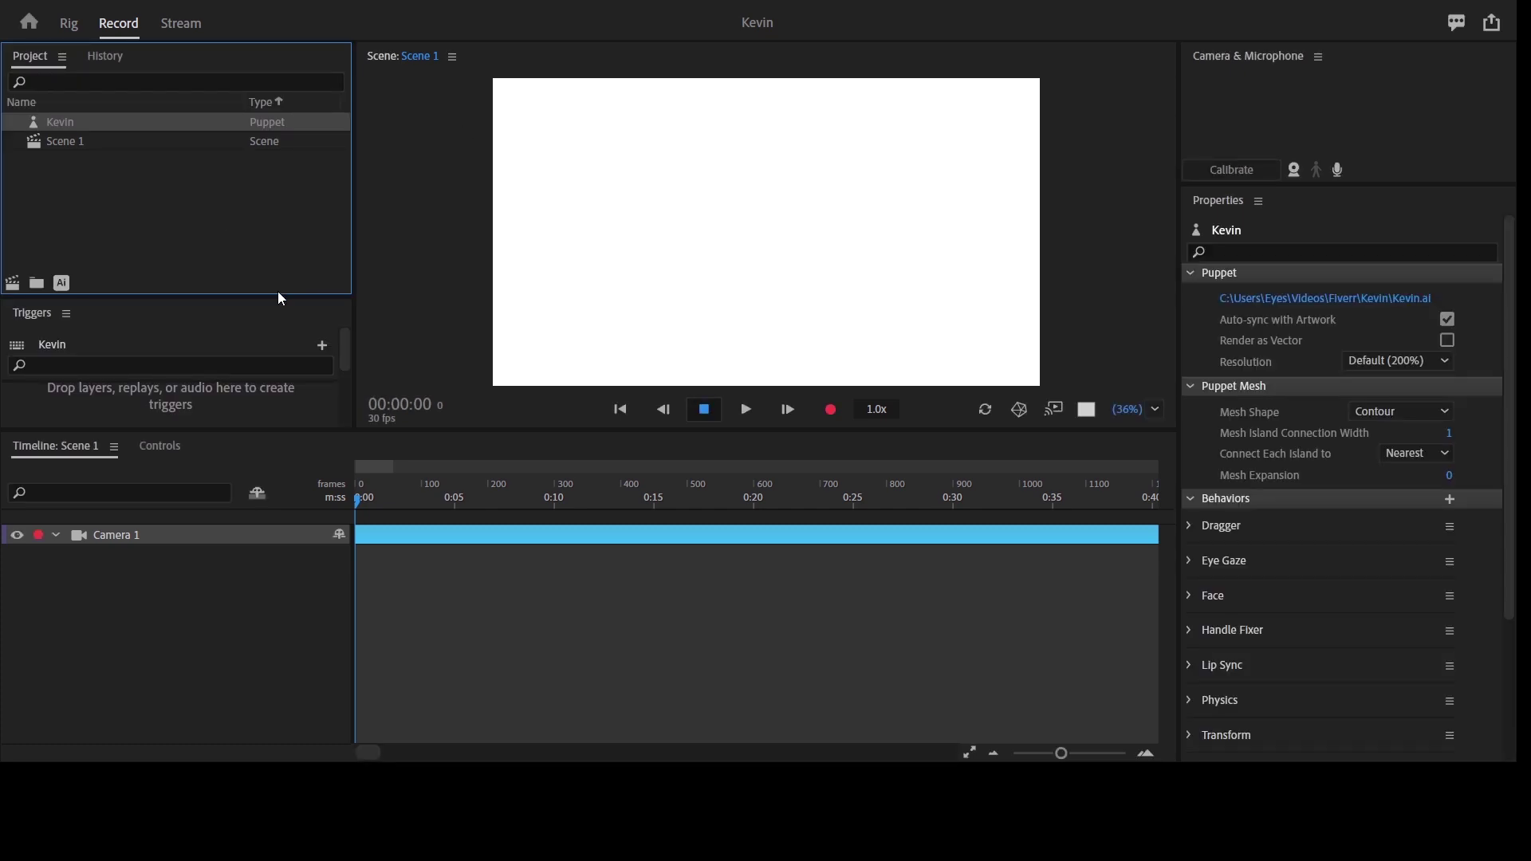
{"action": "left_click_drag", "start_coordinate": [51, 126], "coordinate": [204, 563]}
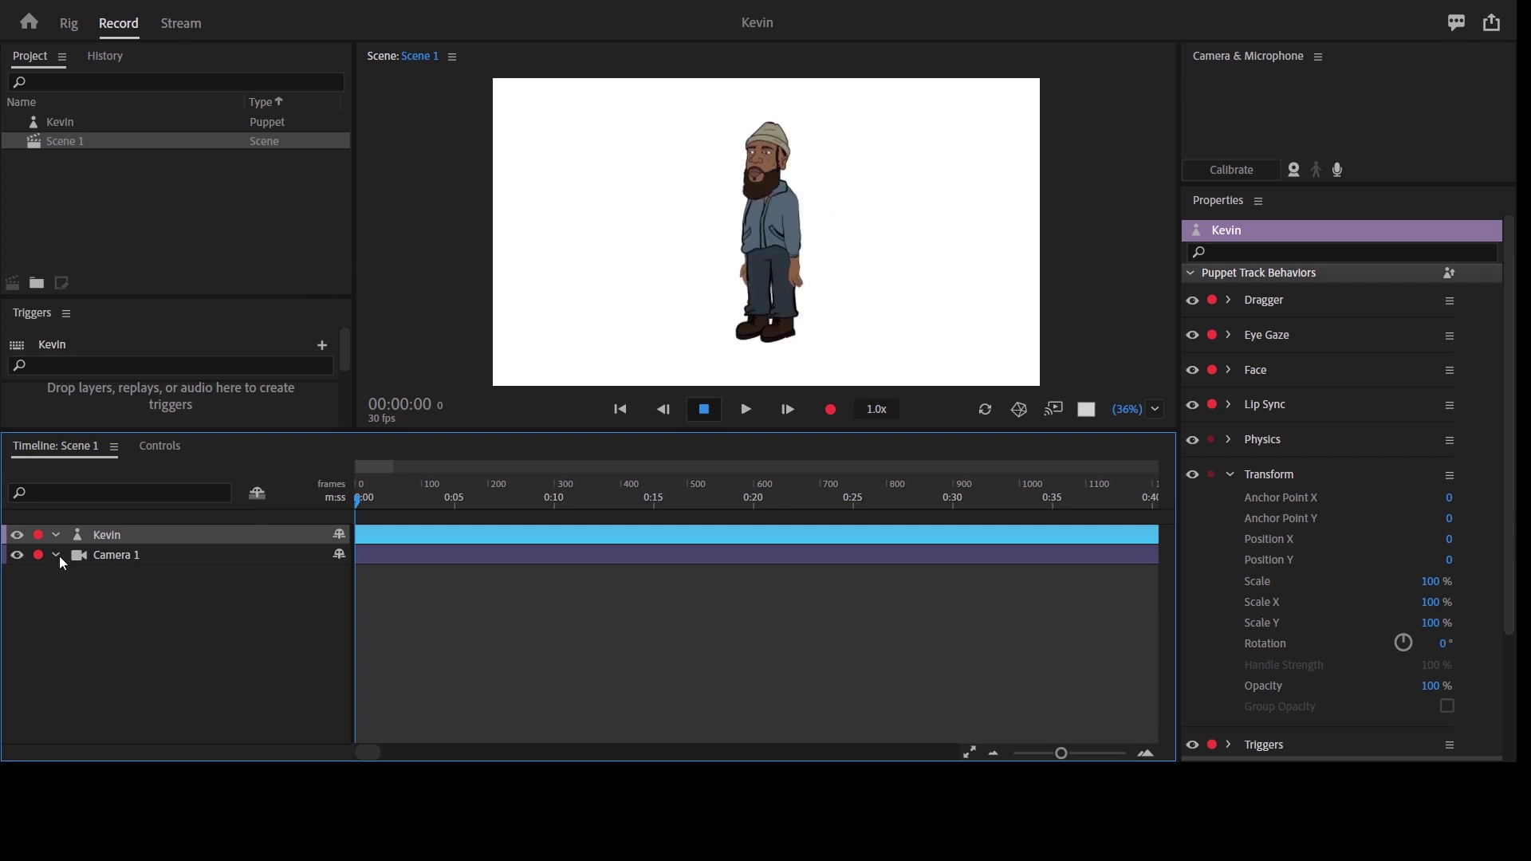
Move the Camera 1 track above the puppet track and zoom the camera in to about 141%.
{"action": "left_click", "coordinate": [116, 560]}
{"action": "left_click_drag", "start_coordinate": [121, 558], "coordinate": [121, 521]}
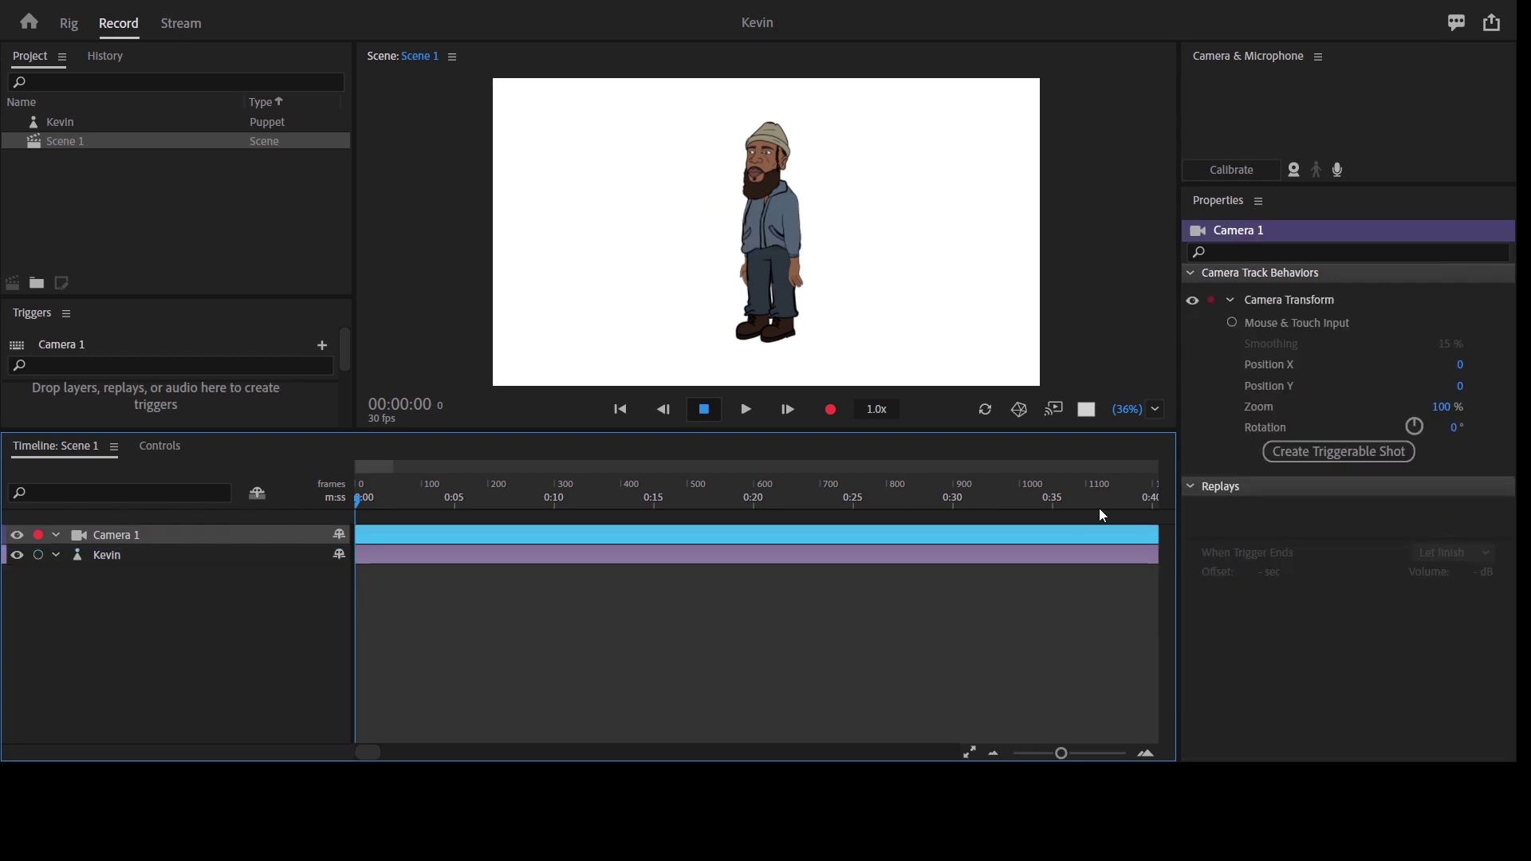
{"action": "left_click_drag", "start_coordinate": [1444, 405], "coordinate": [1486, 395]}
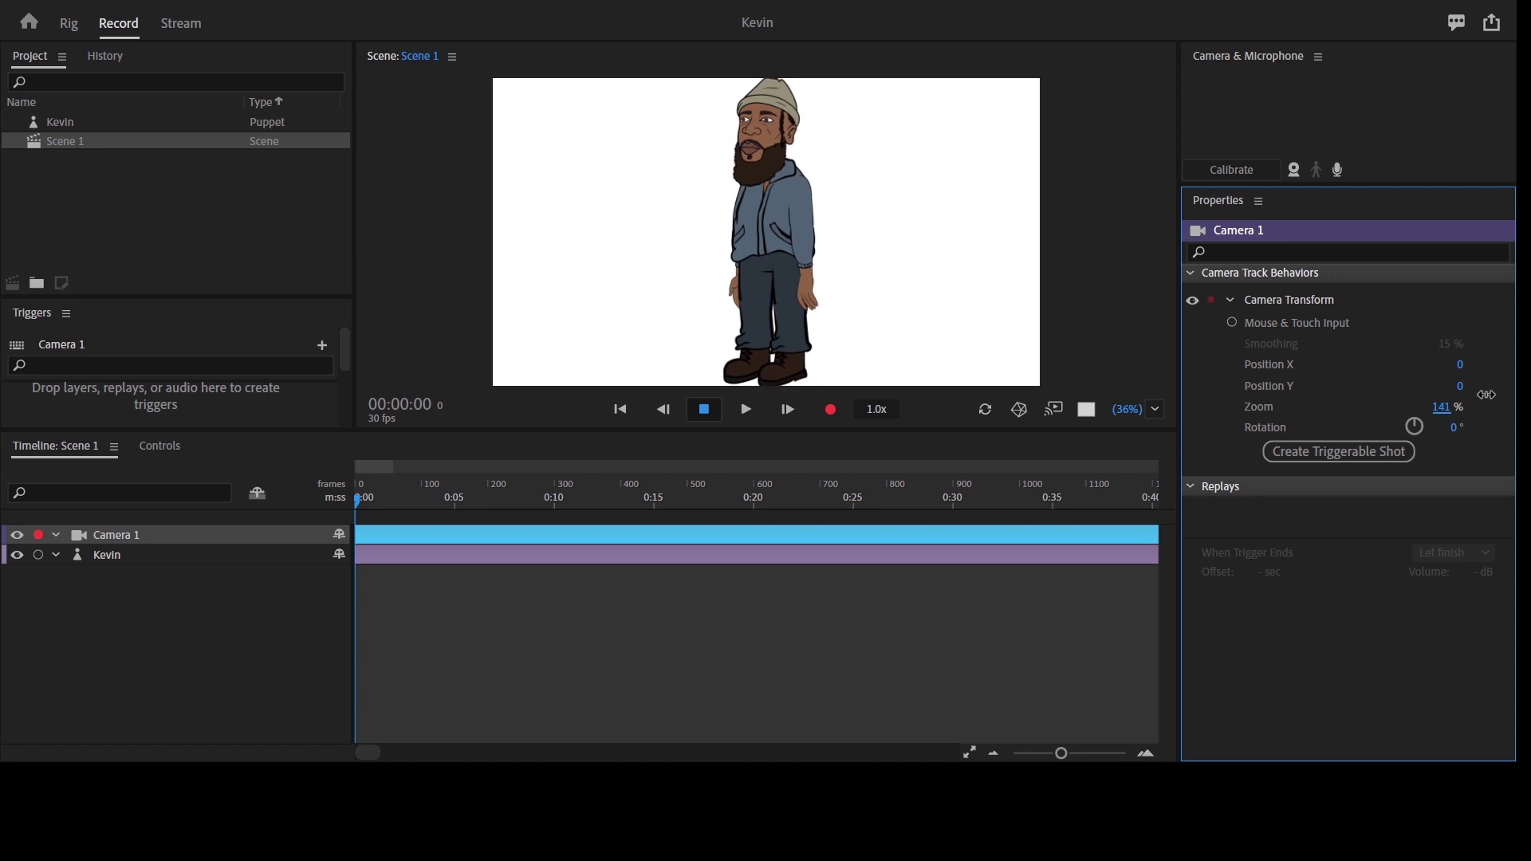
{"action": "left_click", "coordinate": [164, 569]}
Open the Kevin puppet for rigging and collapse its REF, arm, head and body layer groups.
{"action": "left_click", "coordinate": [109, 554]}
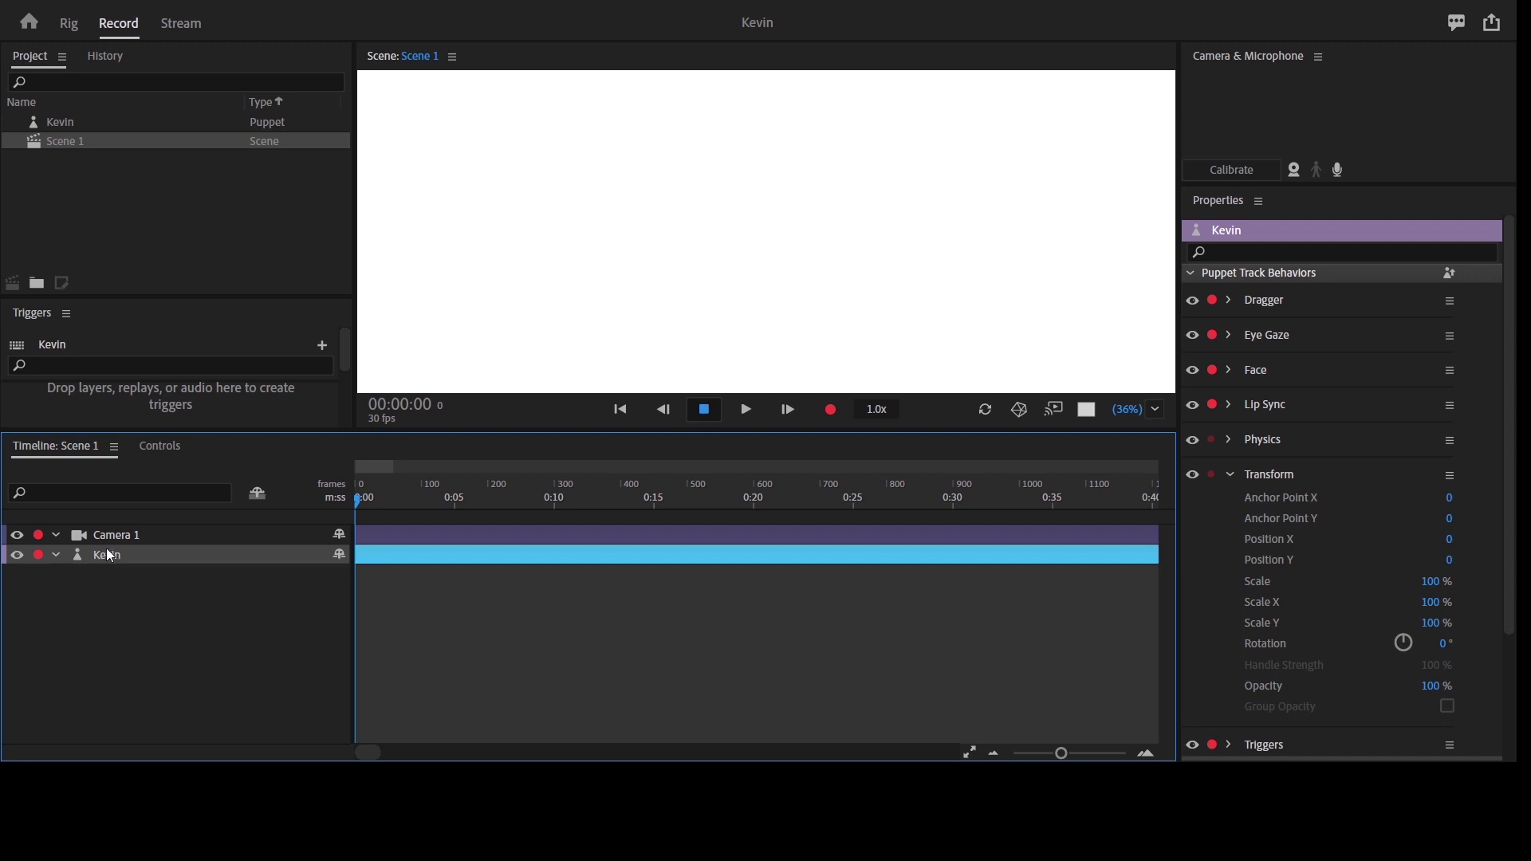
{"action": "double_click", "coordinate": [121, 556]}
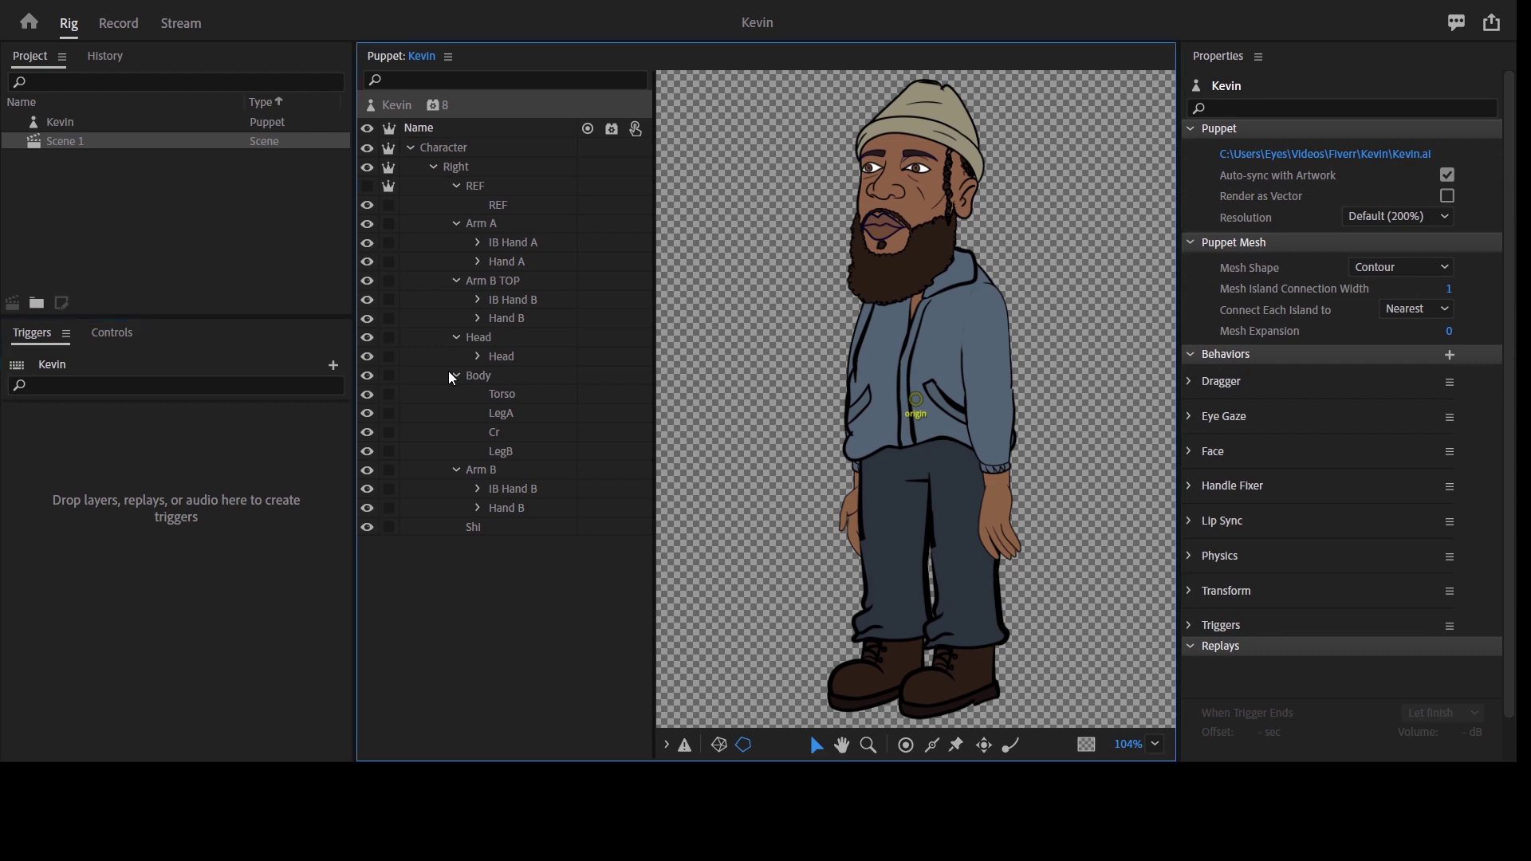
{"action": "left_click", "coordinate": [455, 375]}
{"action": "left_click", "coordinate": [455, 394]}
{"action": "left_click", "coordinate": [457, 337]}
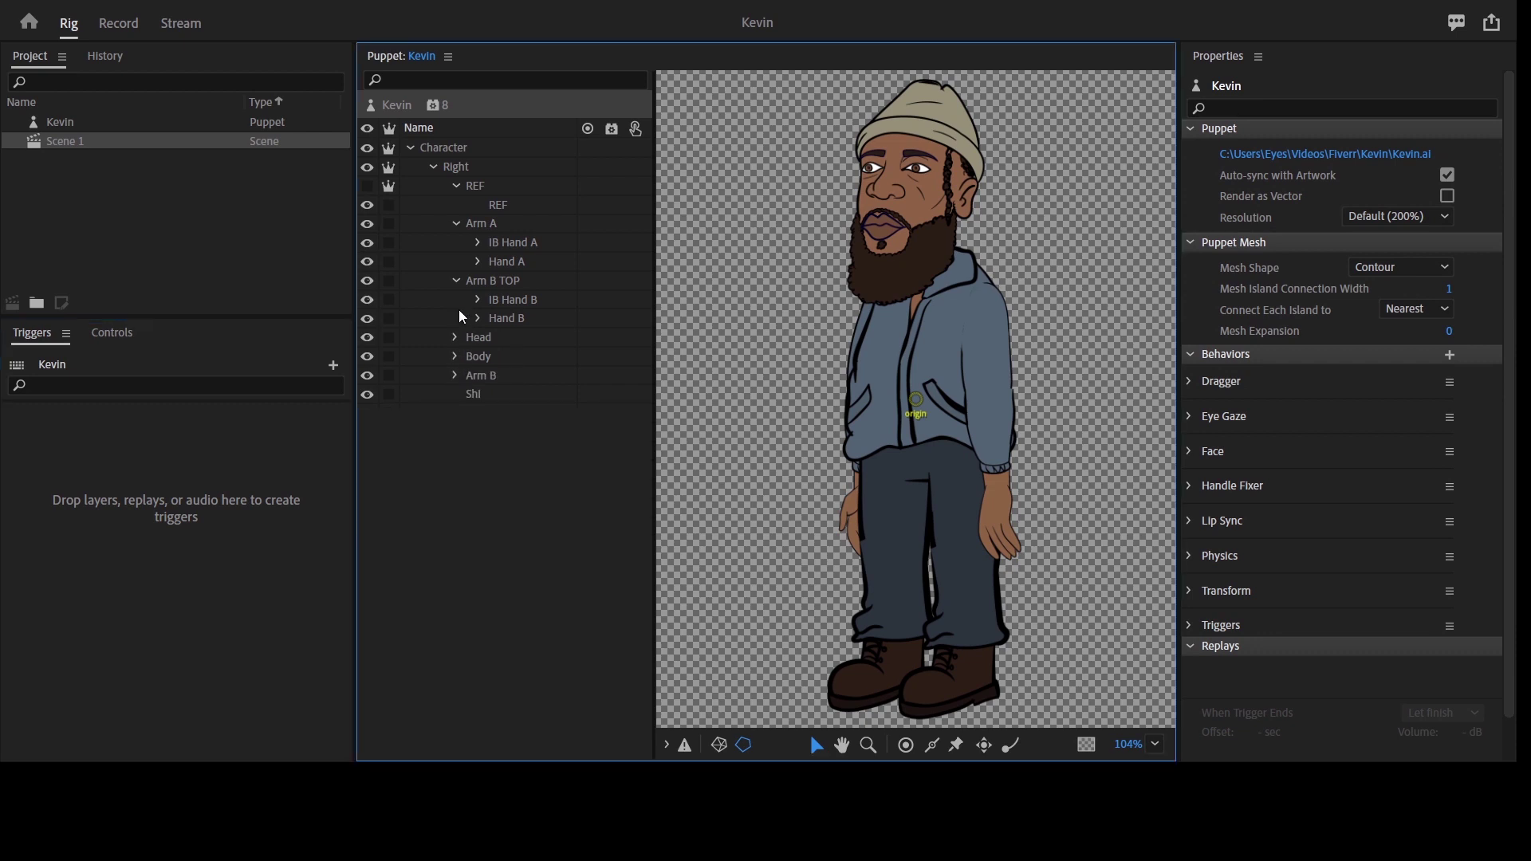
{"action": "left_click", "coordinate": [456, 281]}
{"action": "left_click", "coordinate": [456, 223]}
{"action": "left_click", "coordinate": [456, 186]}
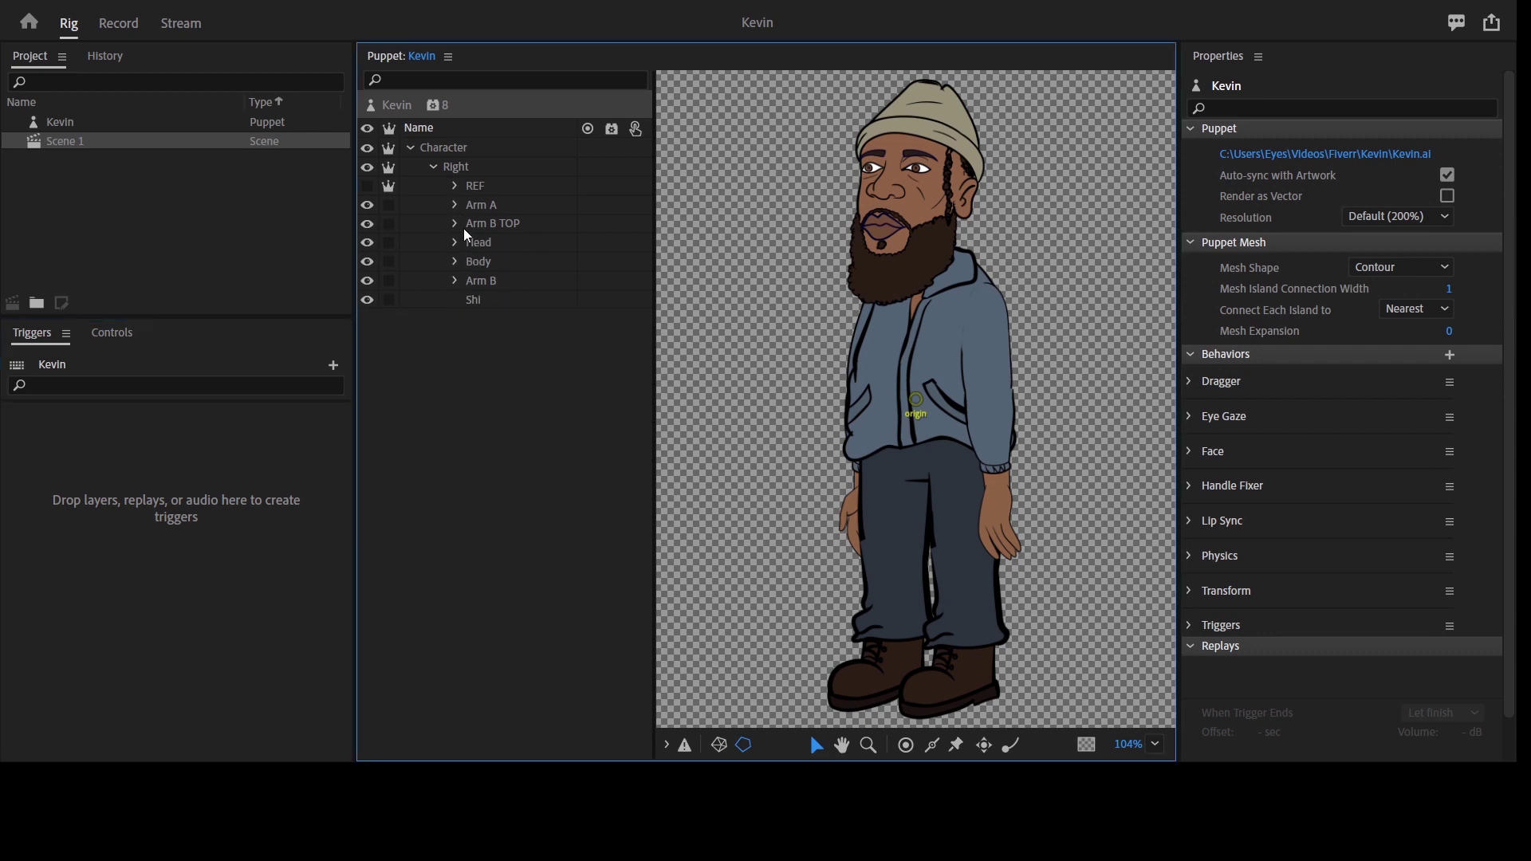
Expand the Head group down to the FFT sublayers and create a trigger swap set from the Brow layer.
{"action": "left_click", "coordinate": [456, 242]}
{"action": "left_click", "coordinate": [480, 264]}
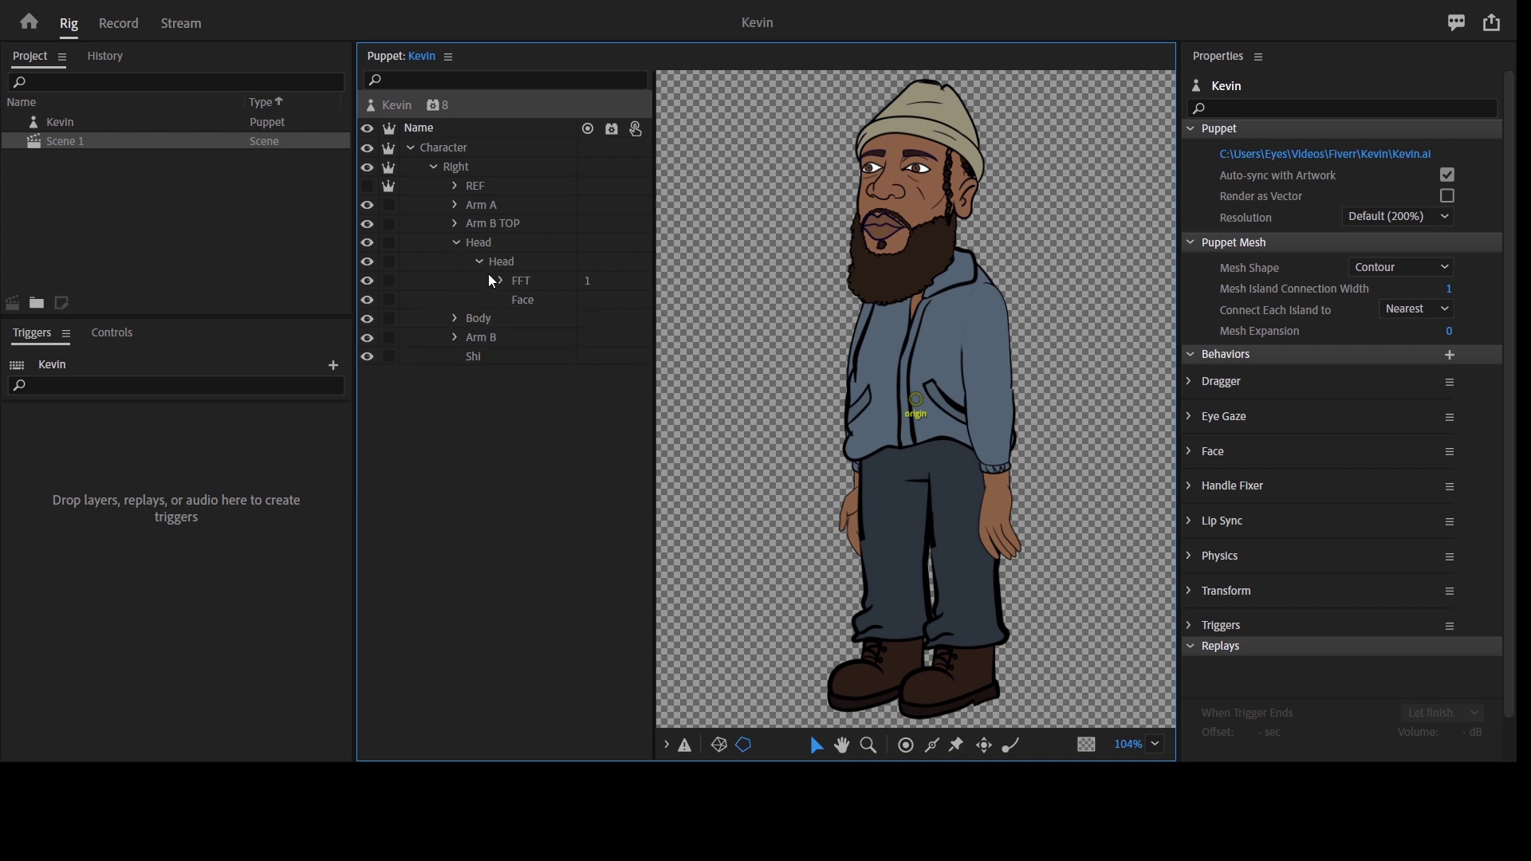
{"action": "left_click", "coordinate": [503, 284]}
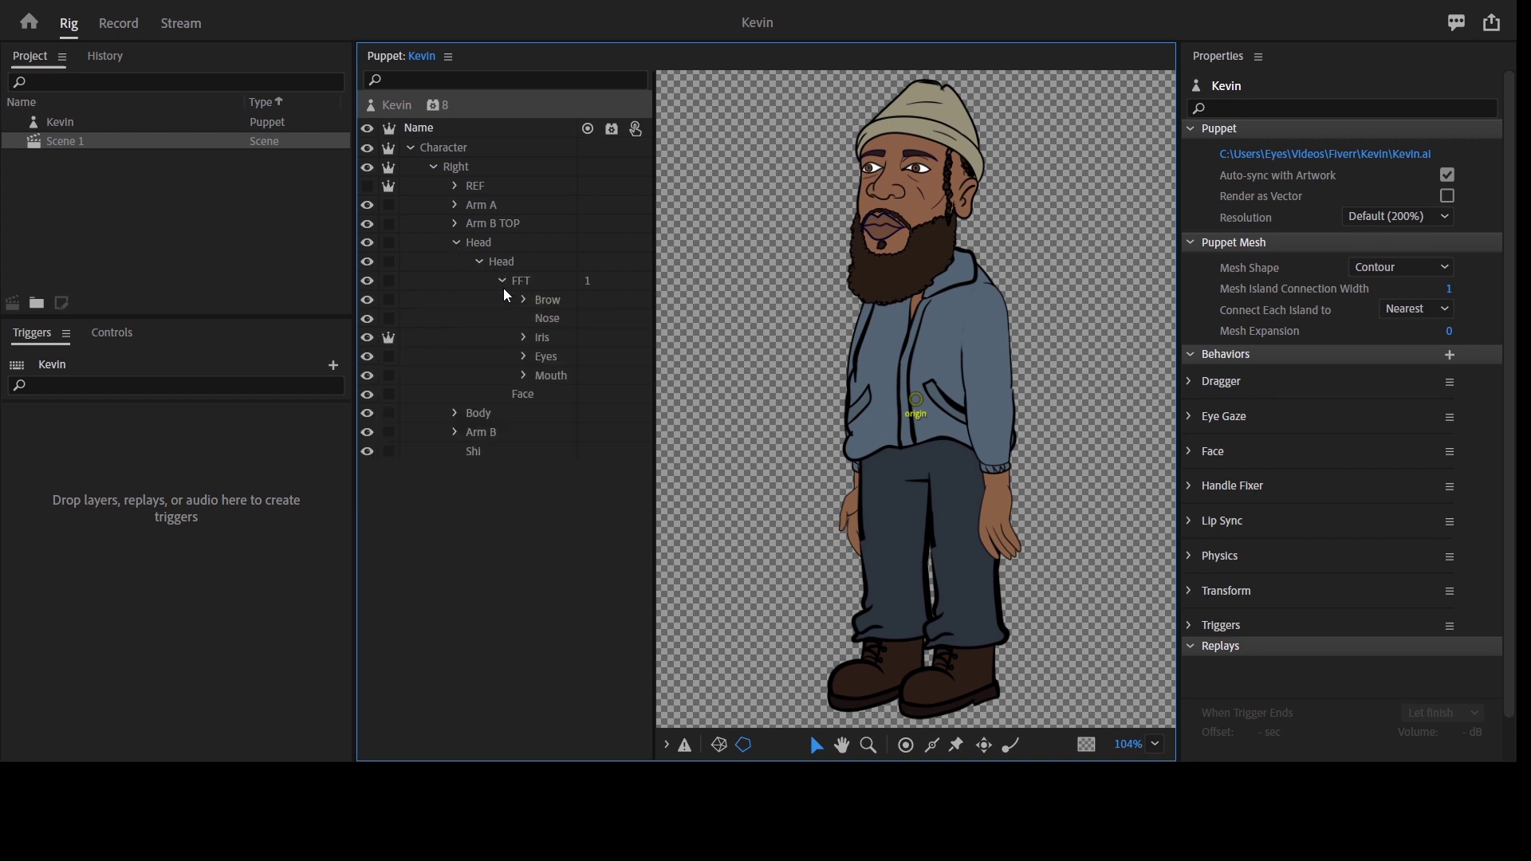
{"action": "left_click", "coordinate": [561, 309]}
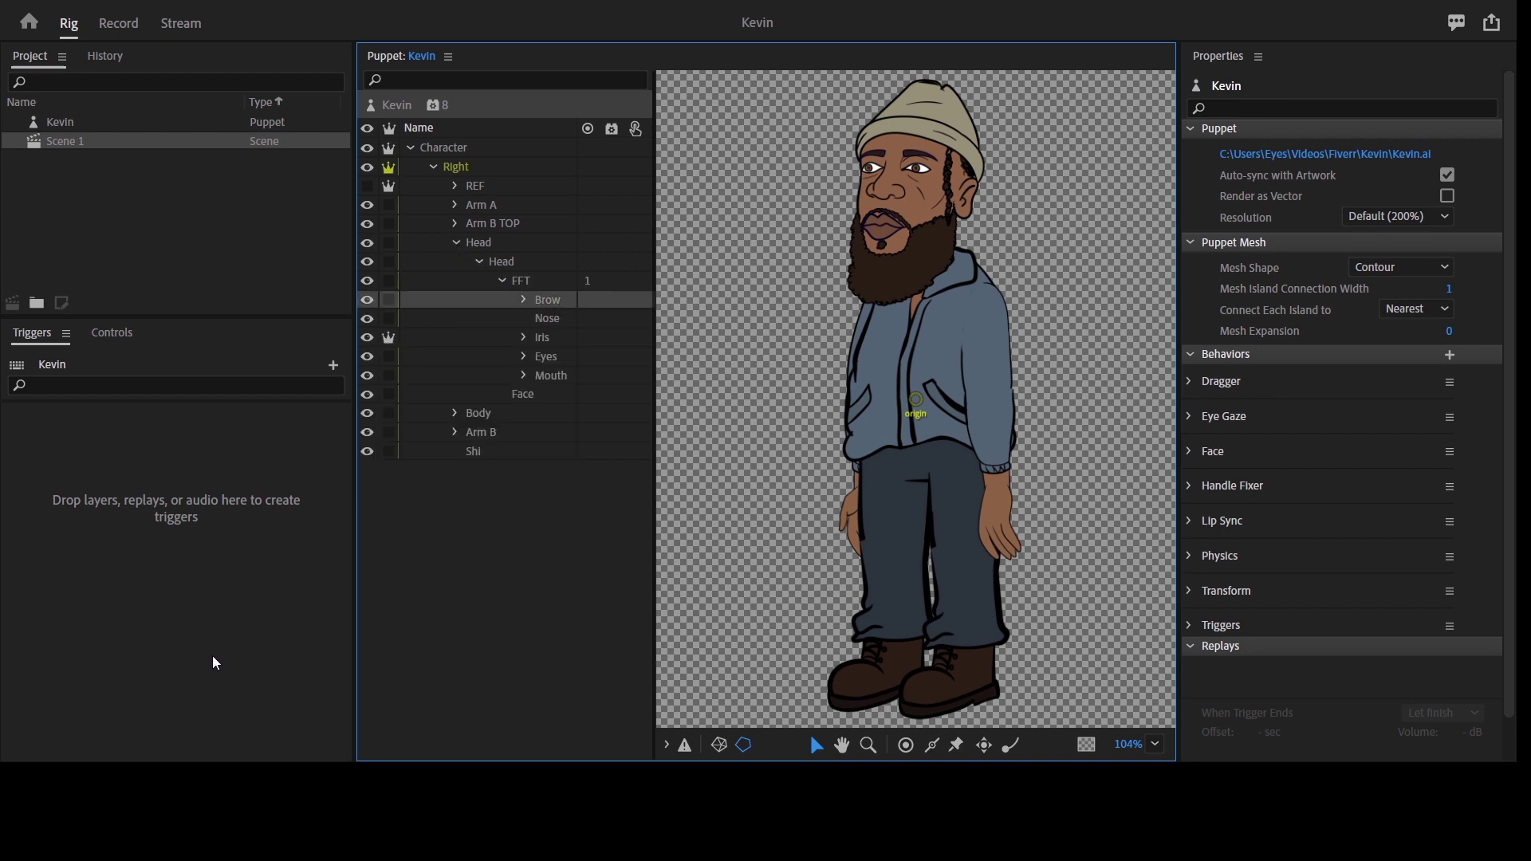
{"action": "left_click_drag", "start_coordinate": [522, 301], "coordinate": [236, 683]}
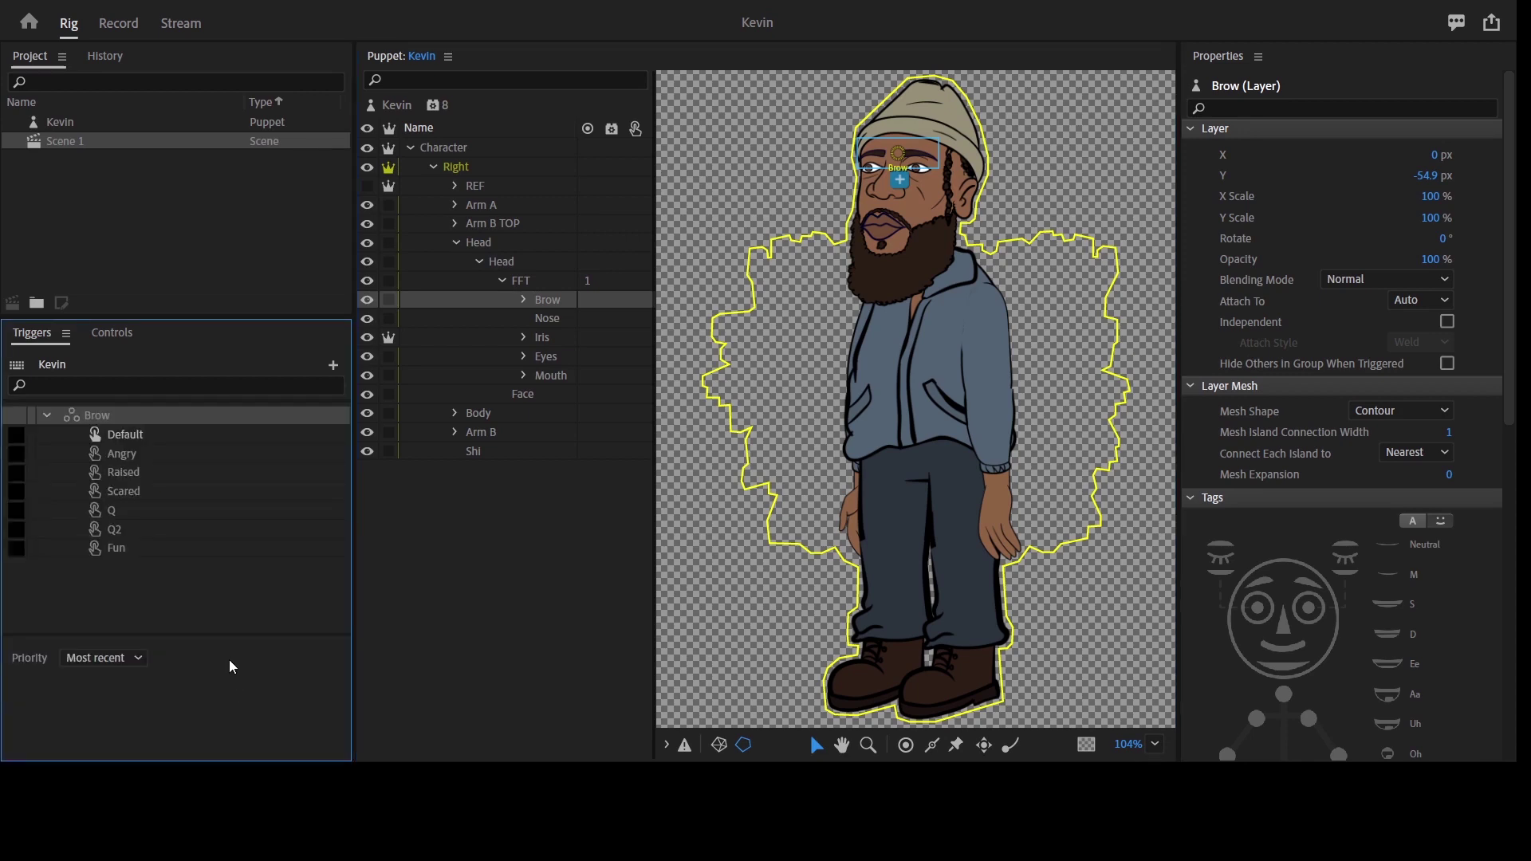
Assign trigger keys 1, 2 and 3 to the Angry, Raised and Scared brows.
{"action": "left_click", "coordinate": [160, 434]}
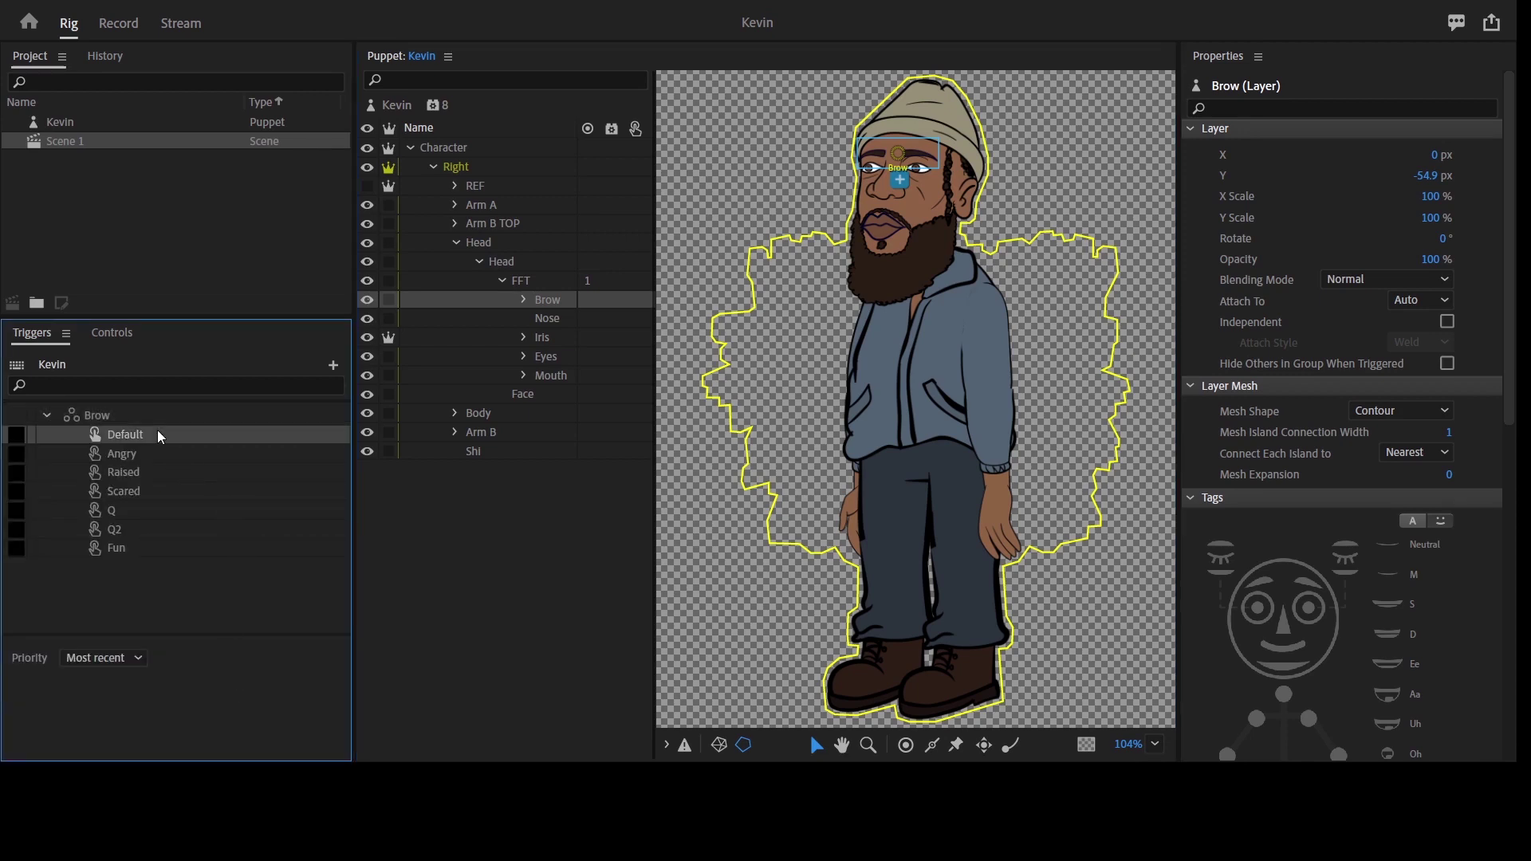
{"action": "left_click", "coordinate": [155, 547], "text": "shift"}
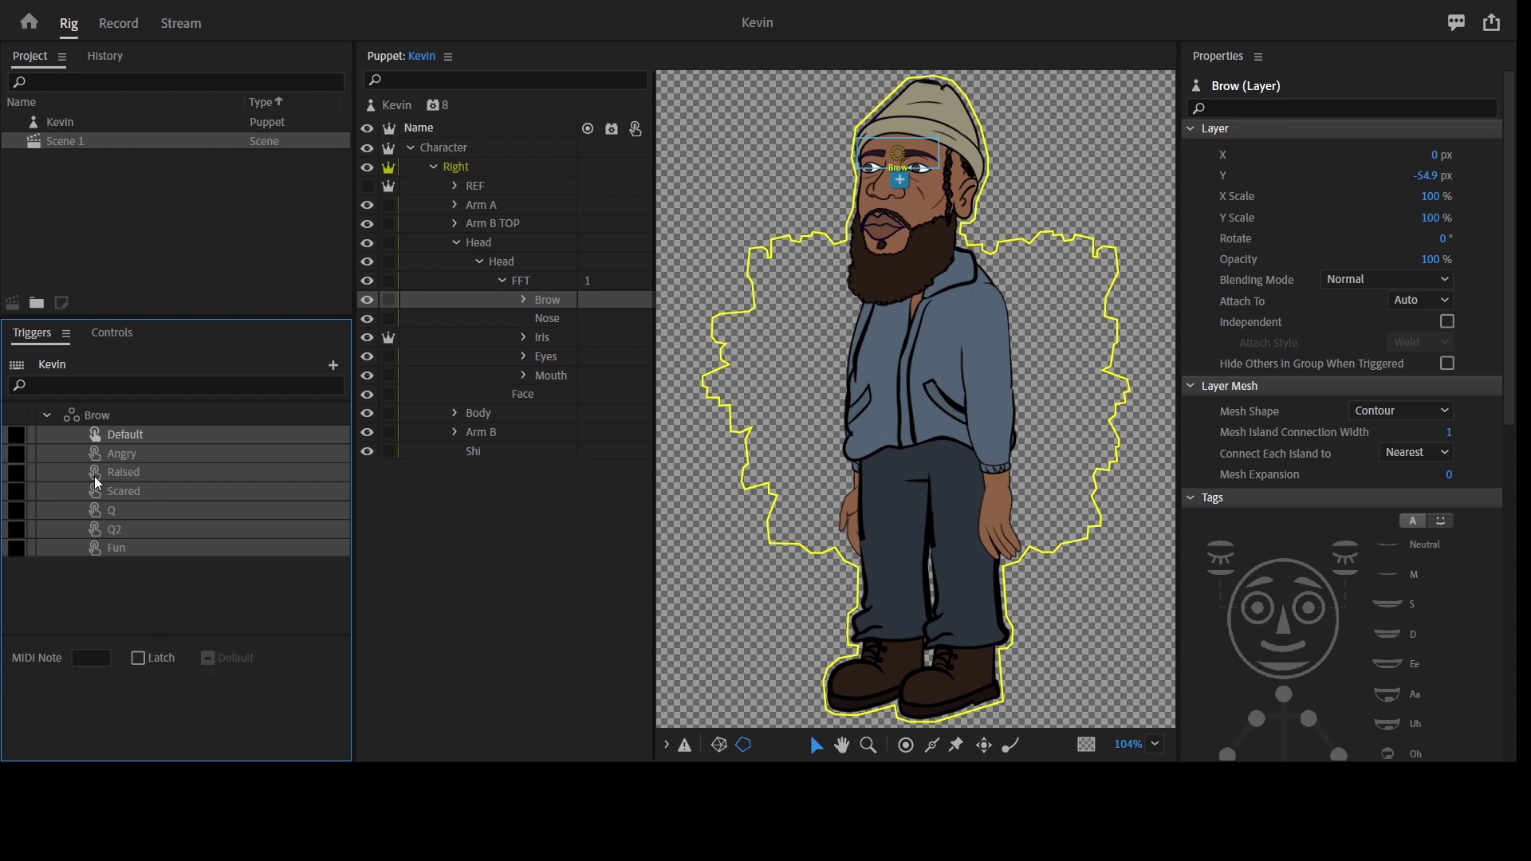
{"action": "left_click", "coordinate": [13, 453]}
{"action": "left_click", "coordinate": [17, 475]}
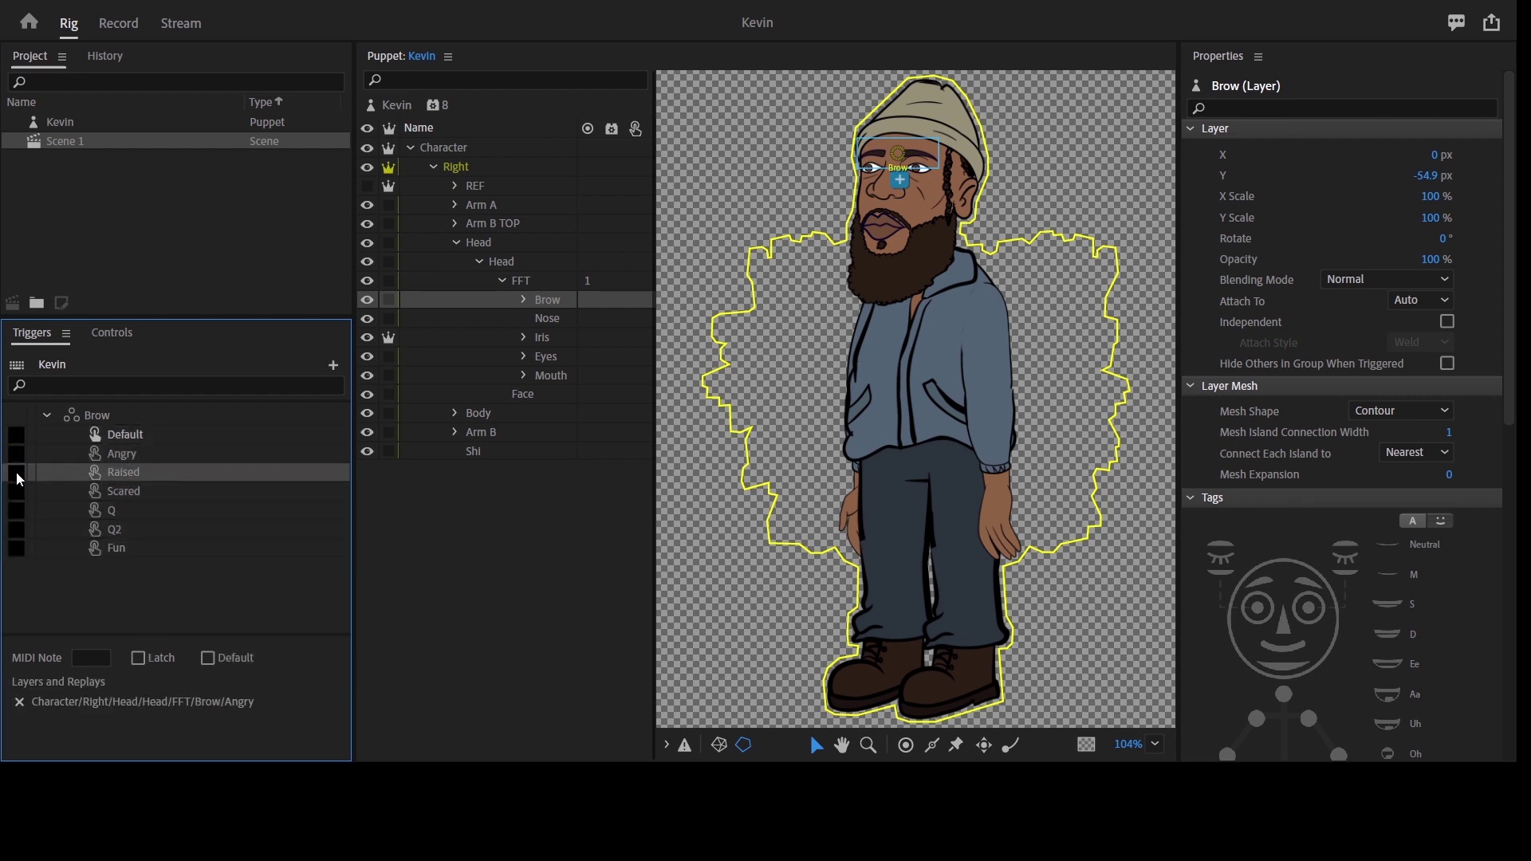
{"action": "left_click", "coordinate": [17, 474]}
{"action": "type", "text": "2"}
{"action": "left_click", "coordinate": [17, 495]}
{"action": "left_click", "coordinate": [18, 495]}
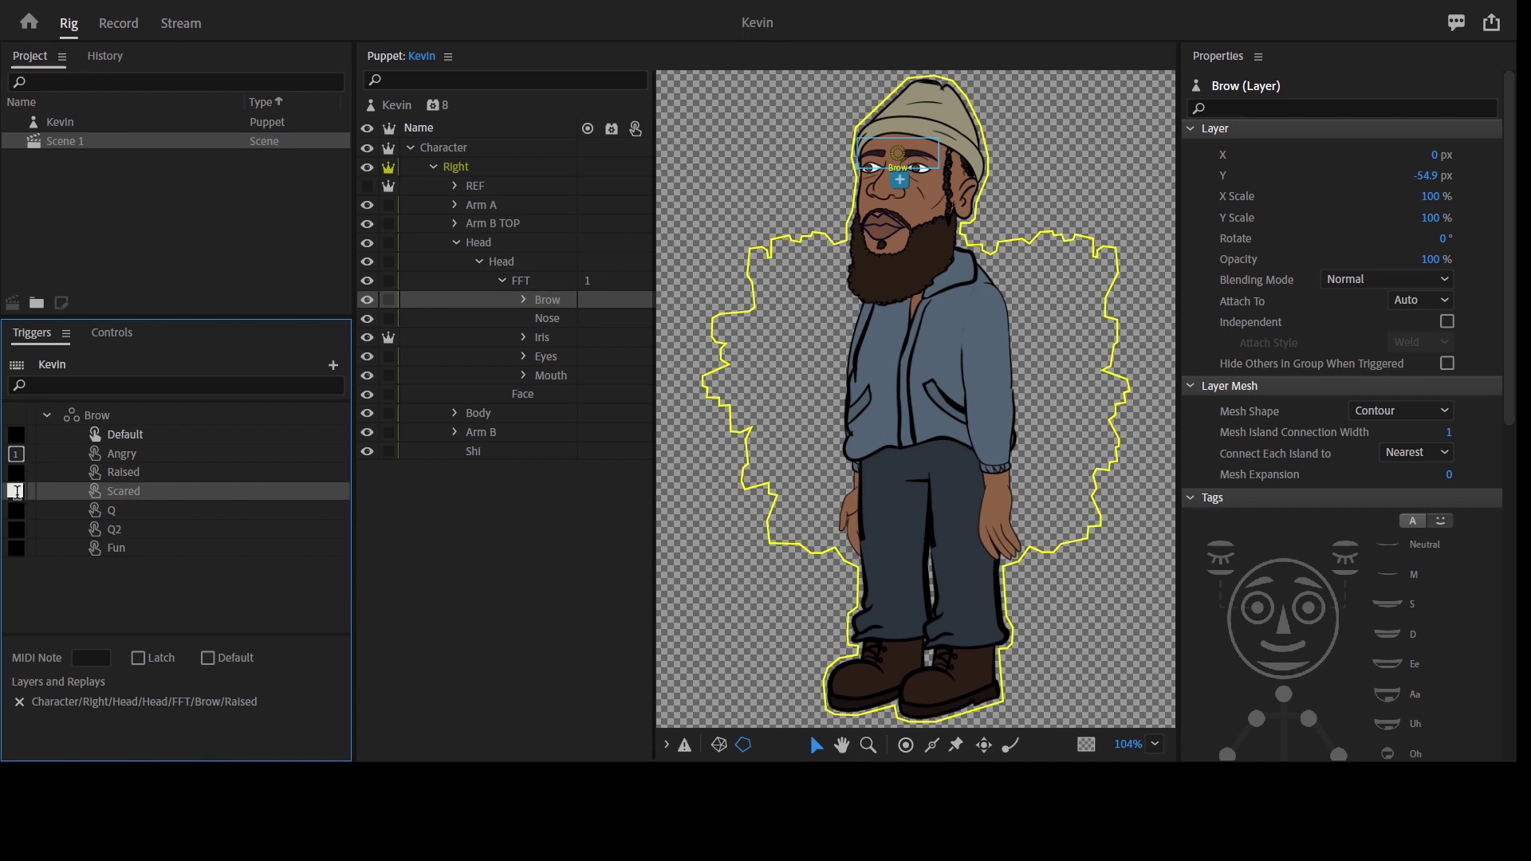
{"action": "left_click", "coordinate": [22, 512]}
{"action": "left_click", "coordinate": [17, 511]}
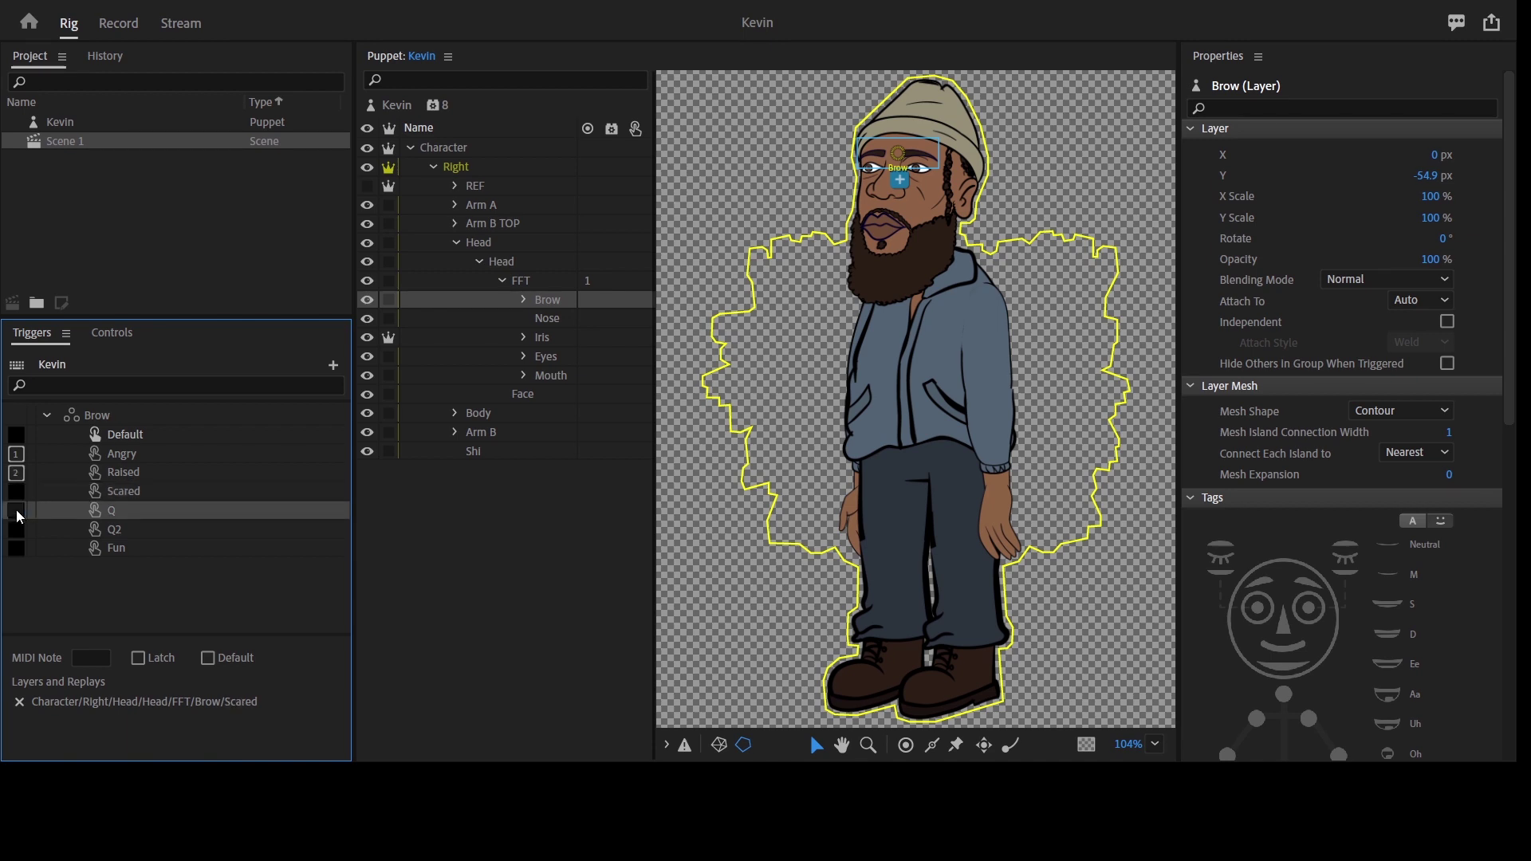
{"action": "key", "text": "3"}
Assign trigger keys 4, 5 and 6 to the Q, Q2 and Fun brows.
{"action": "left_click", "coordinate": [15, 509]}
{"action": "left_click", "coordinate": [16, 526]}
{"action": "key", "text": "4"}
{"action": "left_click", "coordinate": [16, 529]}
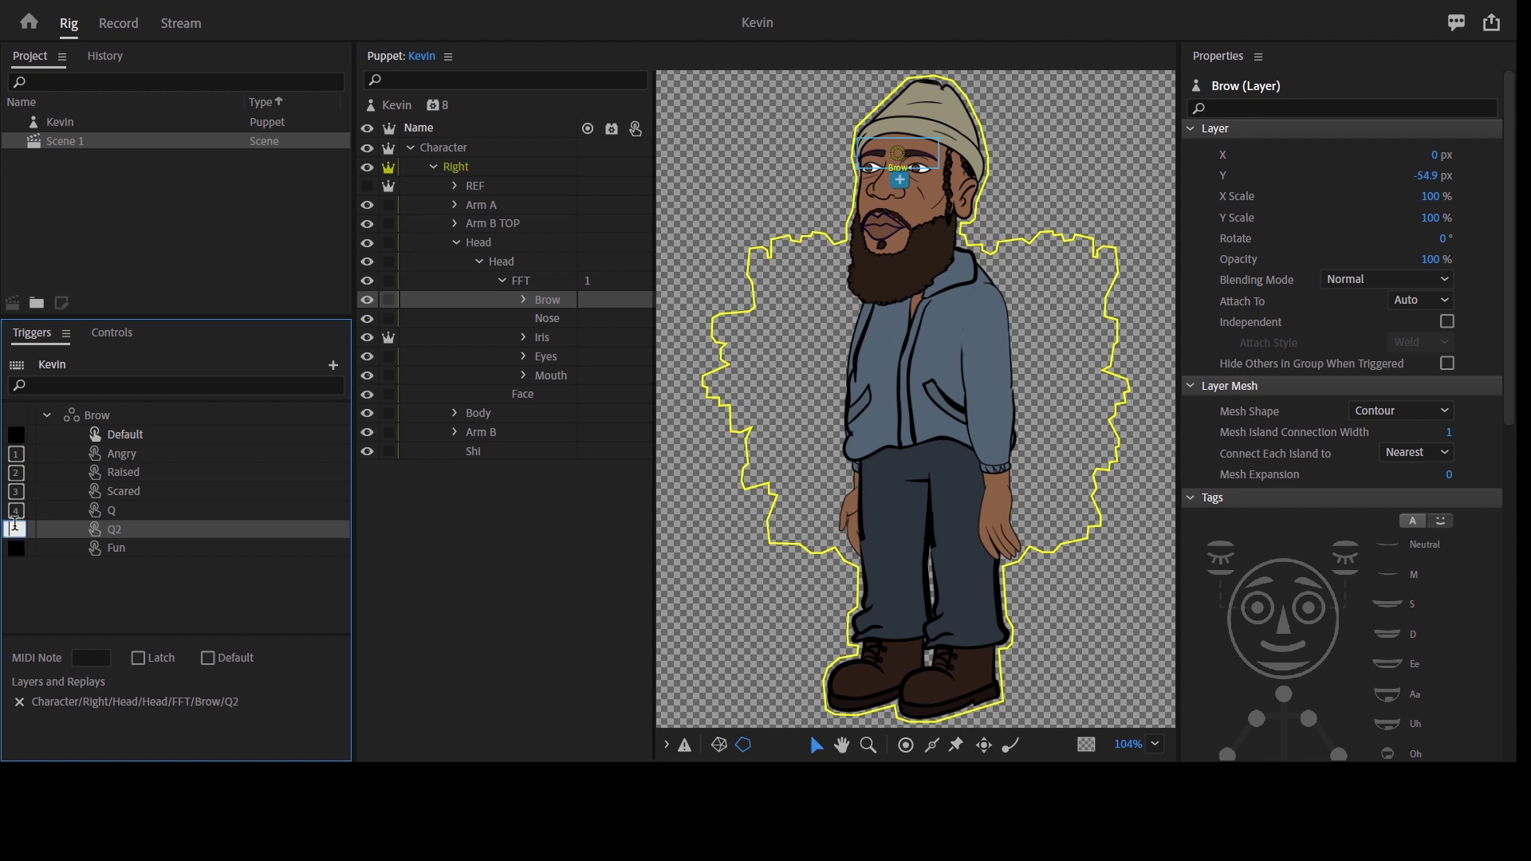
{"action": "left_click", "coordinate": [15, 545]}
{"action": "key", "text": "5"}
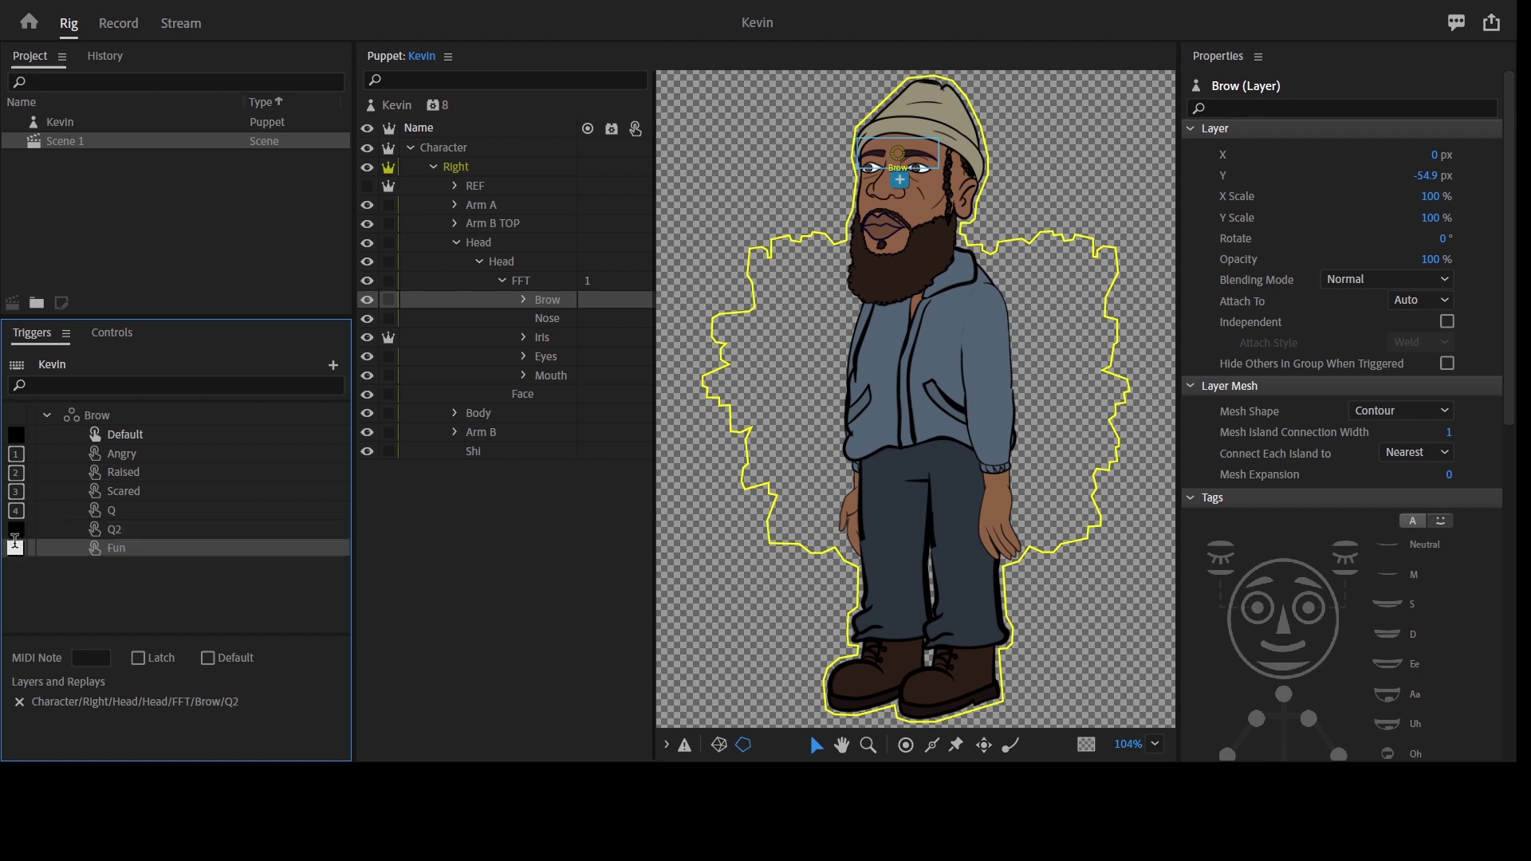
{"action": "left_click", "coordinate": [16, 547]}
Enable Latch for all the Brow triggers from Default to Fun, then collapse the swap set.
{"action": "left_click", "coordinate": [134, 548]}
{"action": "left_click", "coordinate": [151, 455], "text": "shift"}
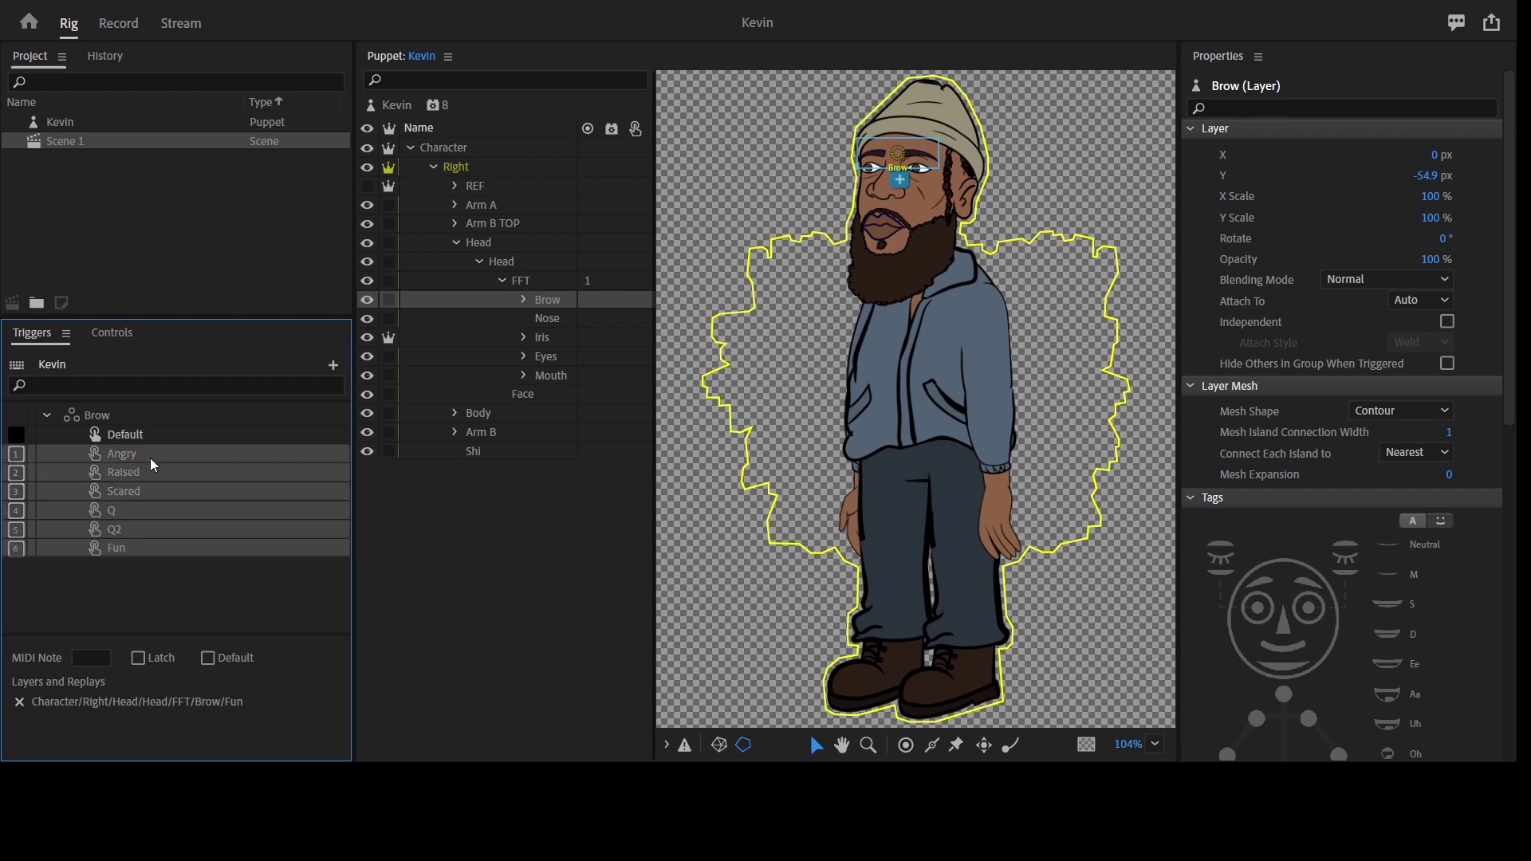
{"action": "left_click", "coordinate": [150, 435], "text": "shift"}
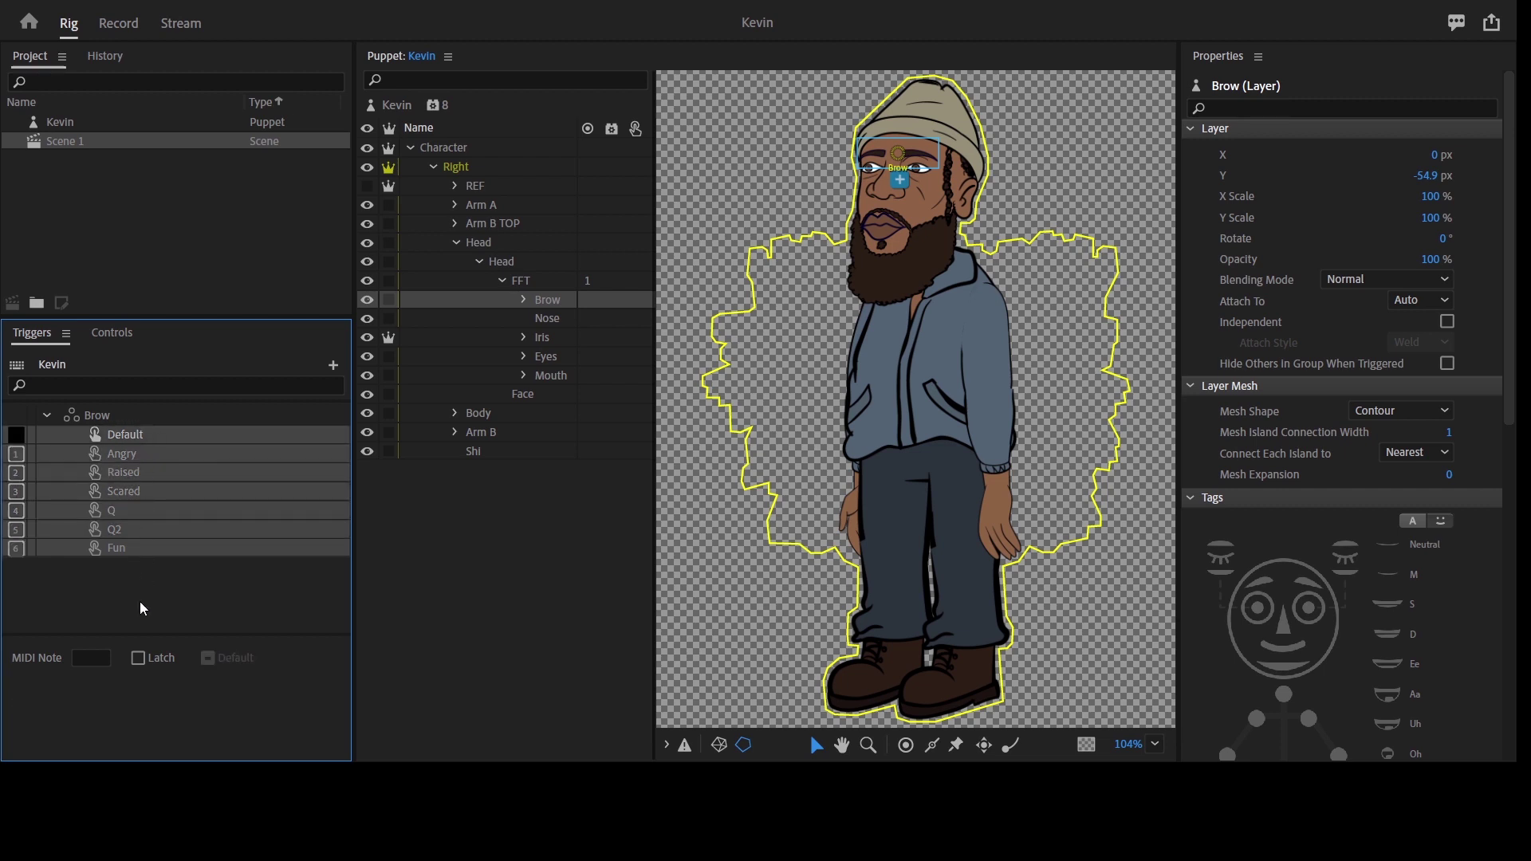
{"action": "left_click", "coordinate": [137, 659]}
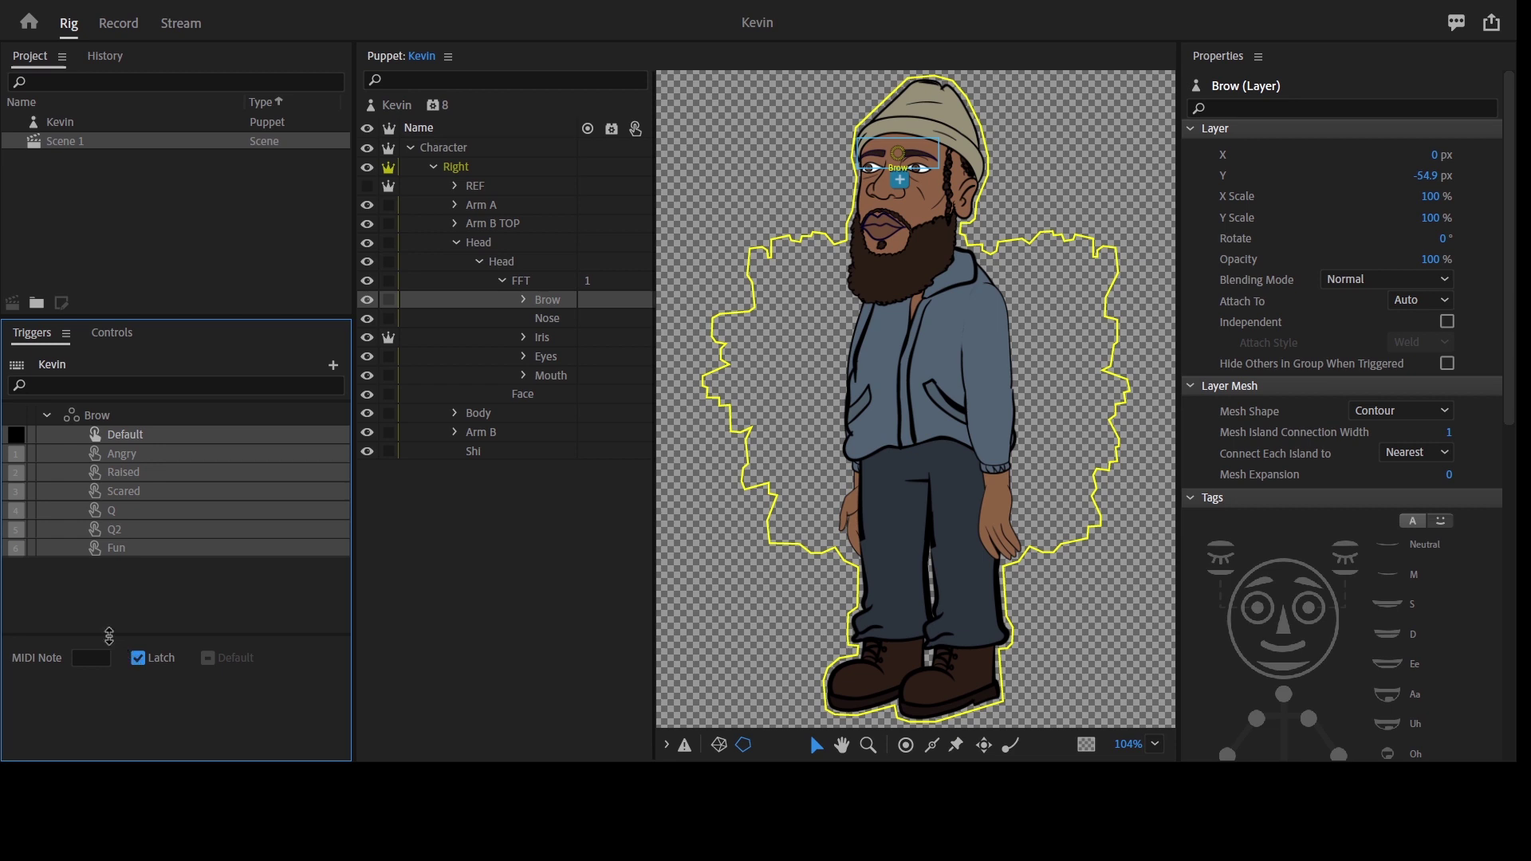
{"action": "left_click", "coordinate": [46, 416]}
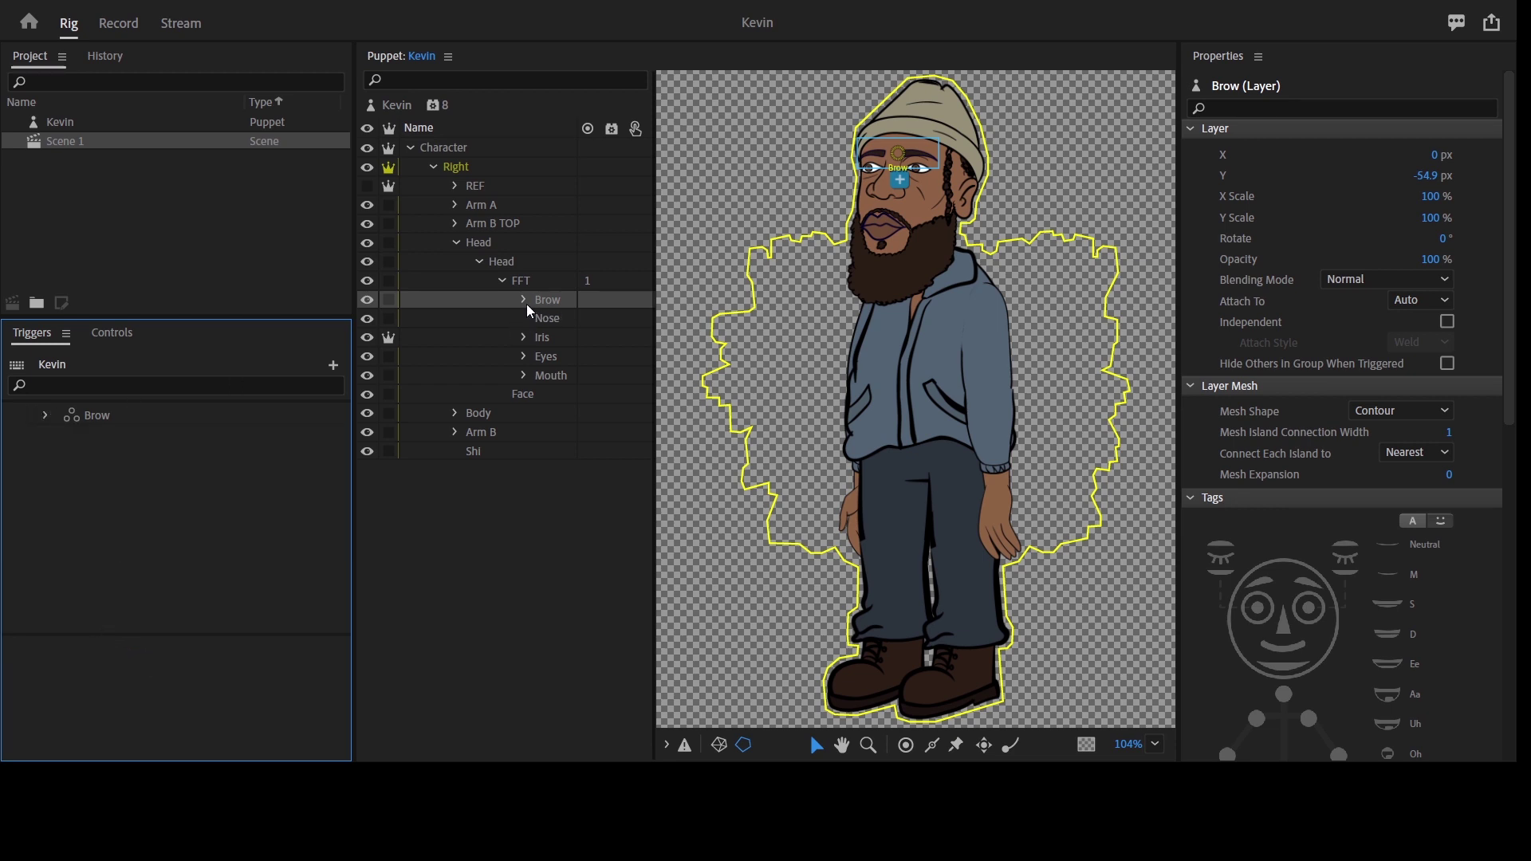
Add a Cycle Layers behavior to the six brow layers from Angry to Fun.
{"action": "left_click", "coordinate": [526, 309]}
{"action": "left_click", "coordinate": [525, 304]}
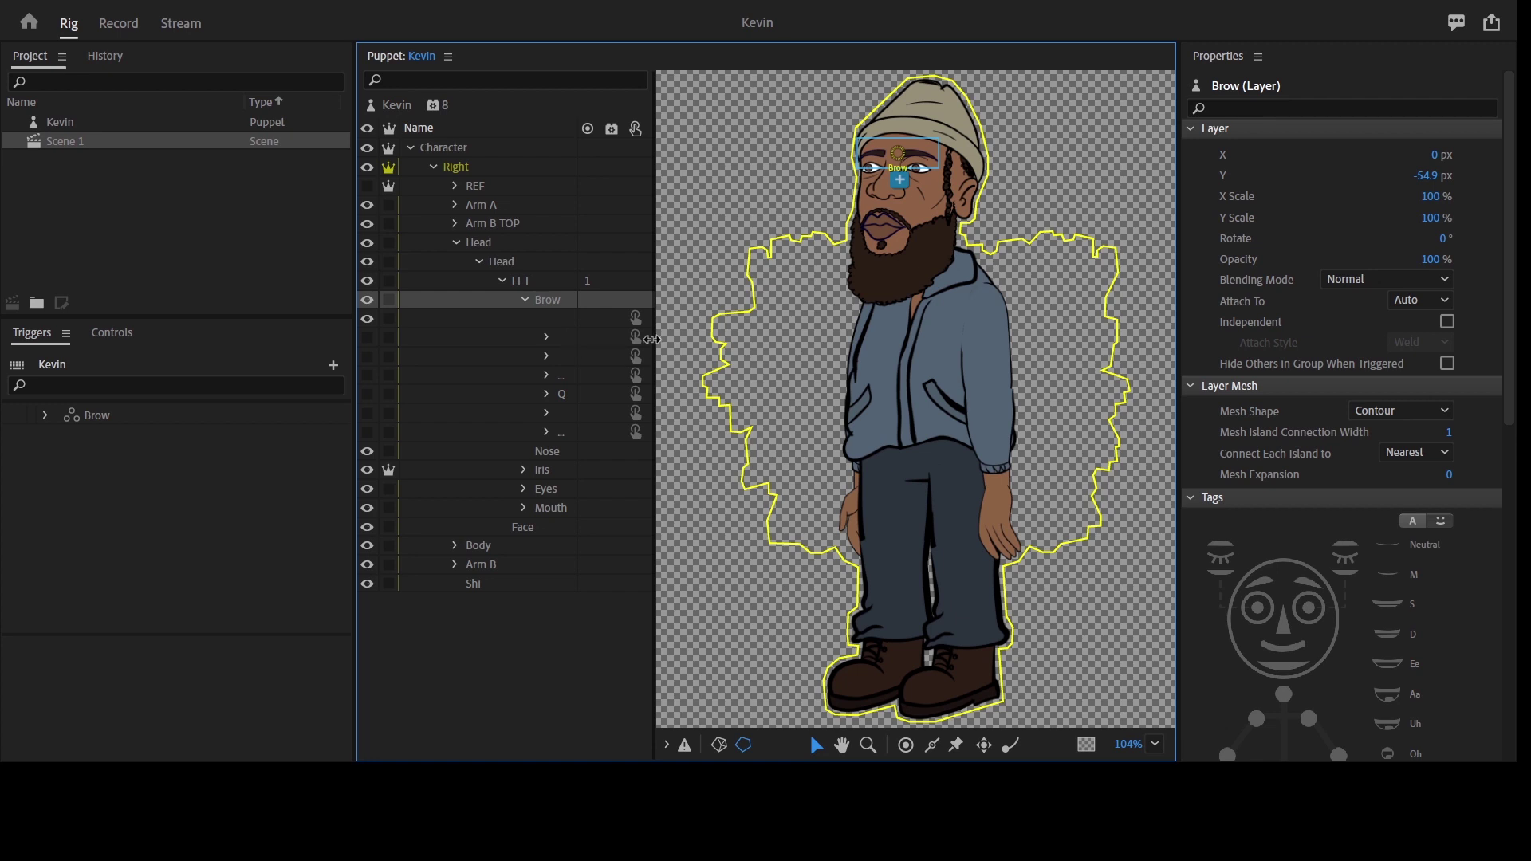
{"action": "left_click_drag", "start_coordinate": [655, 340], "coordinate": [731, 341]}
{"action": "left_click", "coordinate": [571, 344]}
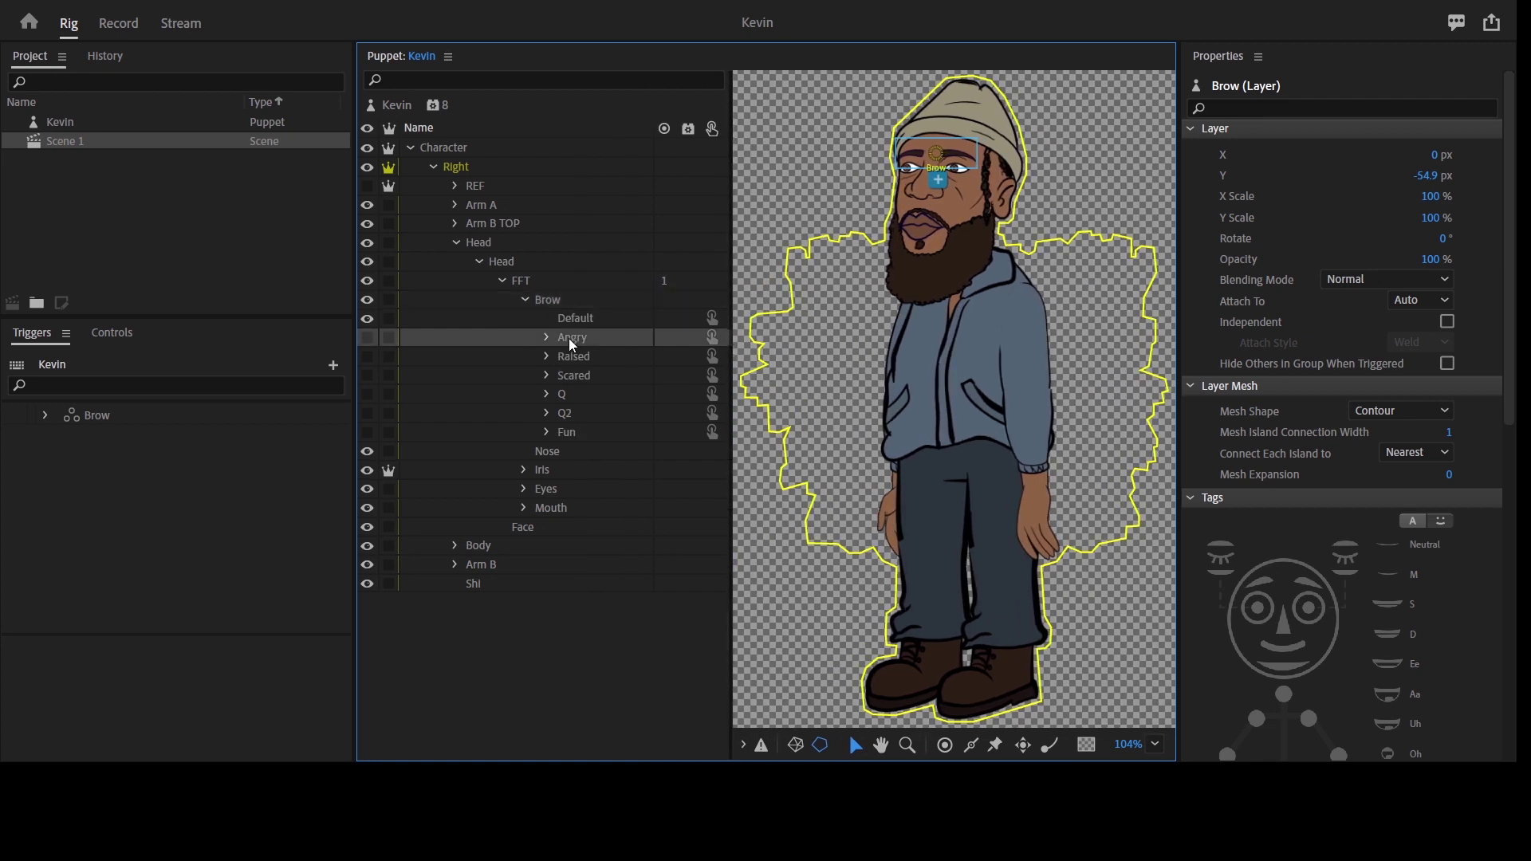
{"action": "left_click", "coordinate": [586, 430], "text": "shift"}
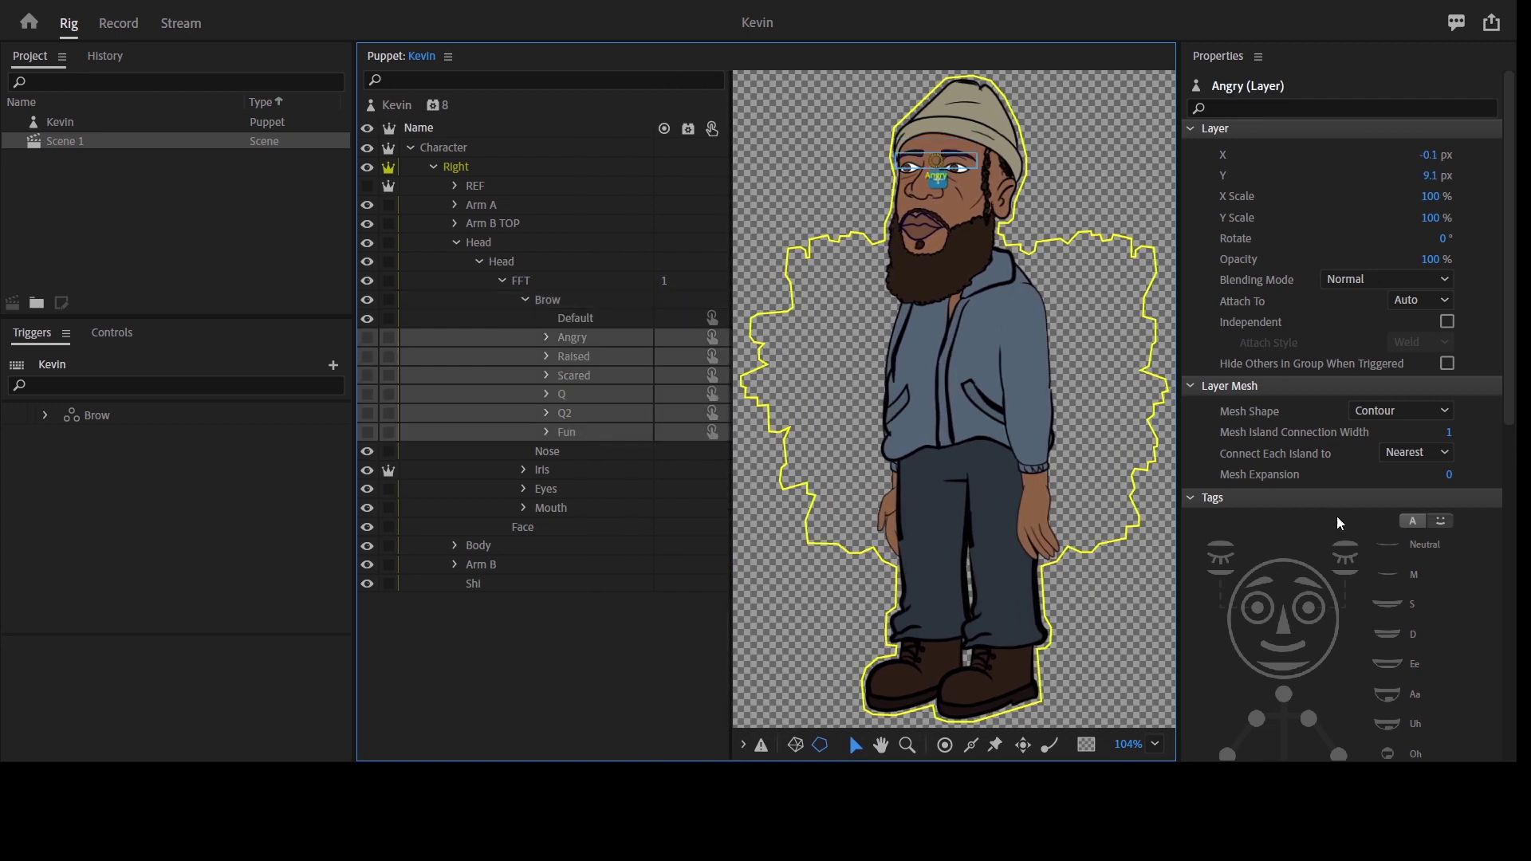
{"action": "scroll", "coordinate": [1426, 546], "scroll_direction": "down", "scroll_amount": 6}
{"action": "scroll", "coordinate": [1427, 547], "scroll_direction": "down", "scroll_amount": 2}
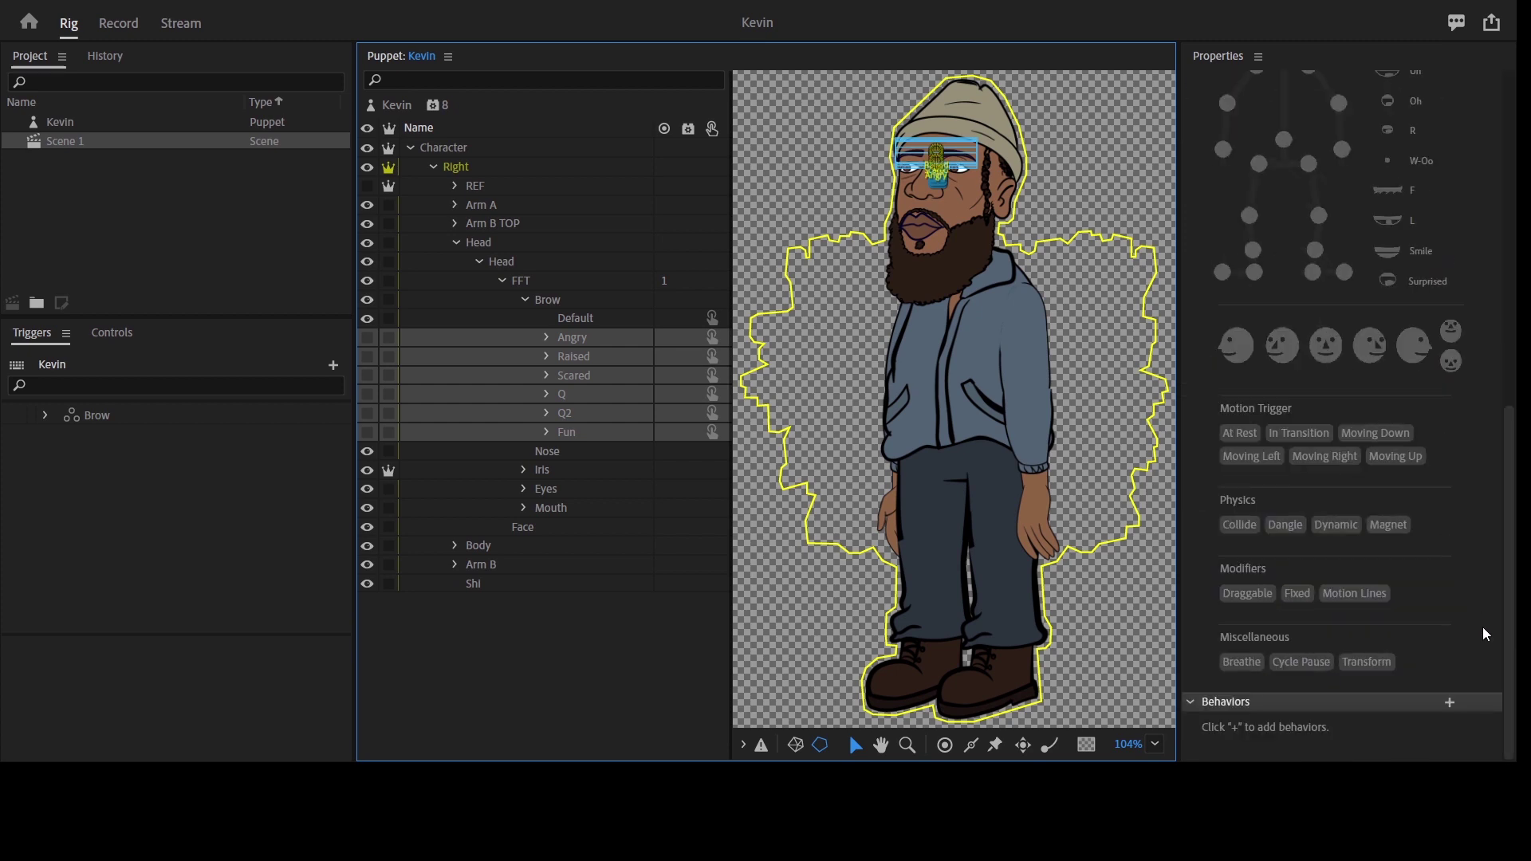
{"action": "left_click", "coordinate": [1449, 703]}
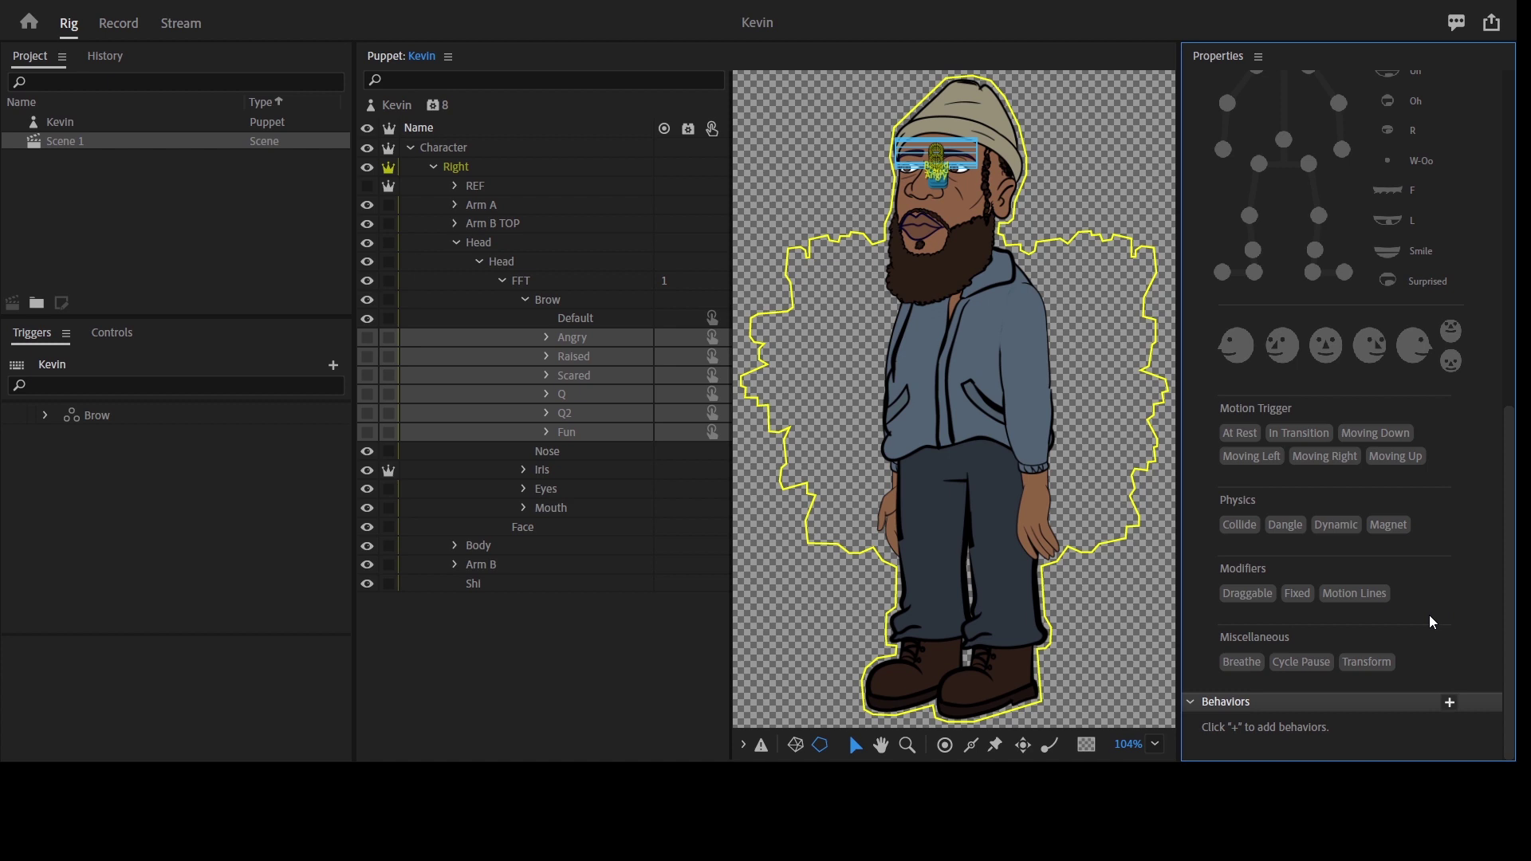
{"action": "left_click", "coordinate": [1438, 582]}
Set the brows' cycle to Bottom to top, advancing every 2 frames, with Forward and Reverse and Hold on Last Layer enabled.
{"action": "left_click", "coordinate": [1445, 577]}
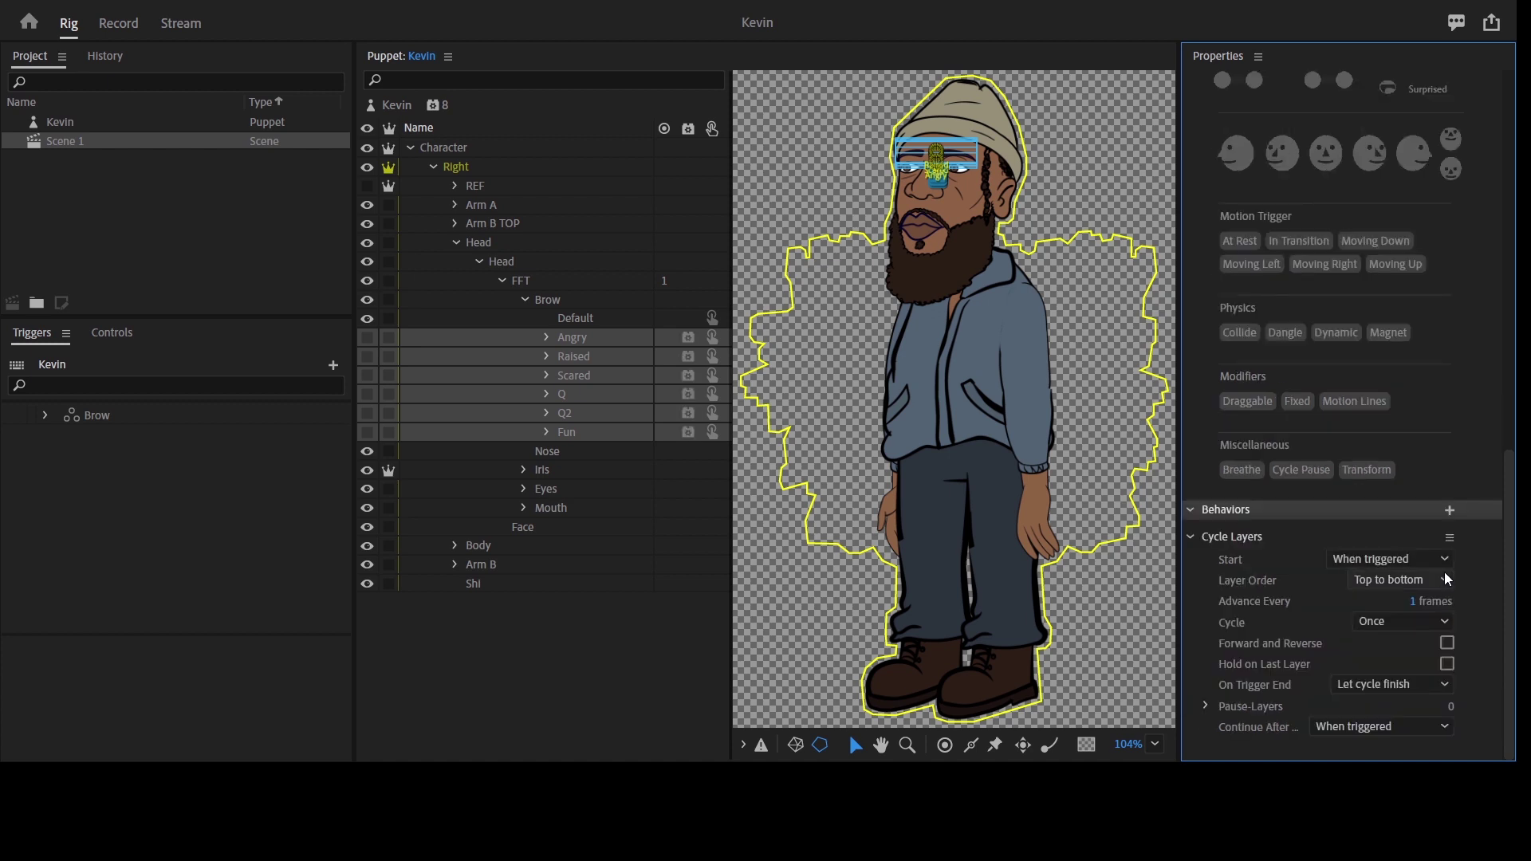
{"action": "left_click", "coordinate": [1446, 578]}
{"action": "left_click", "coordinate": [1425, 602]}
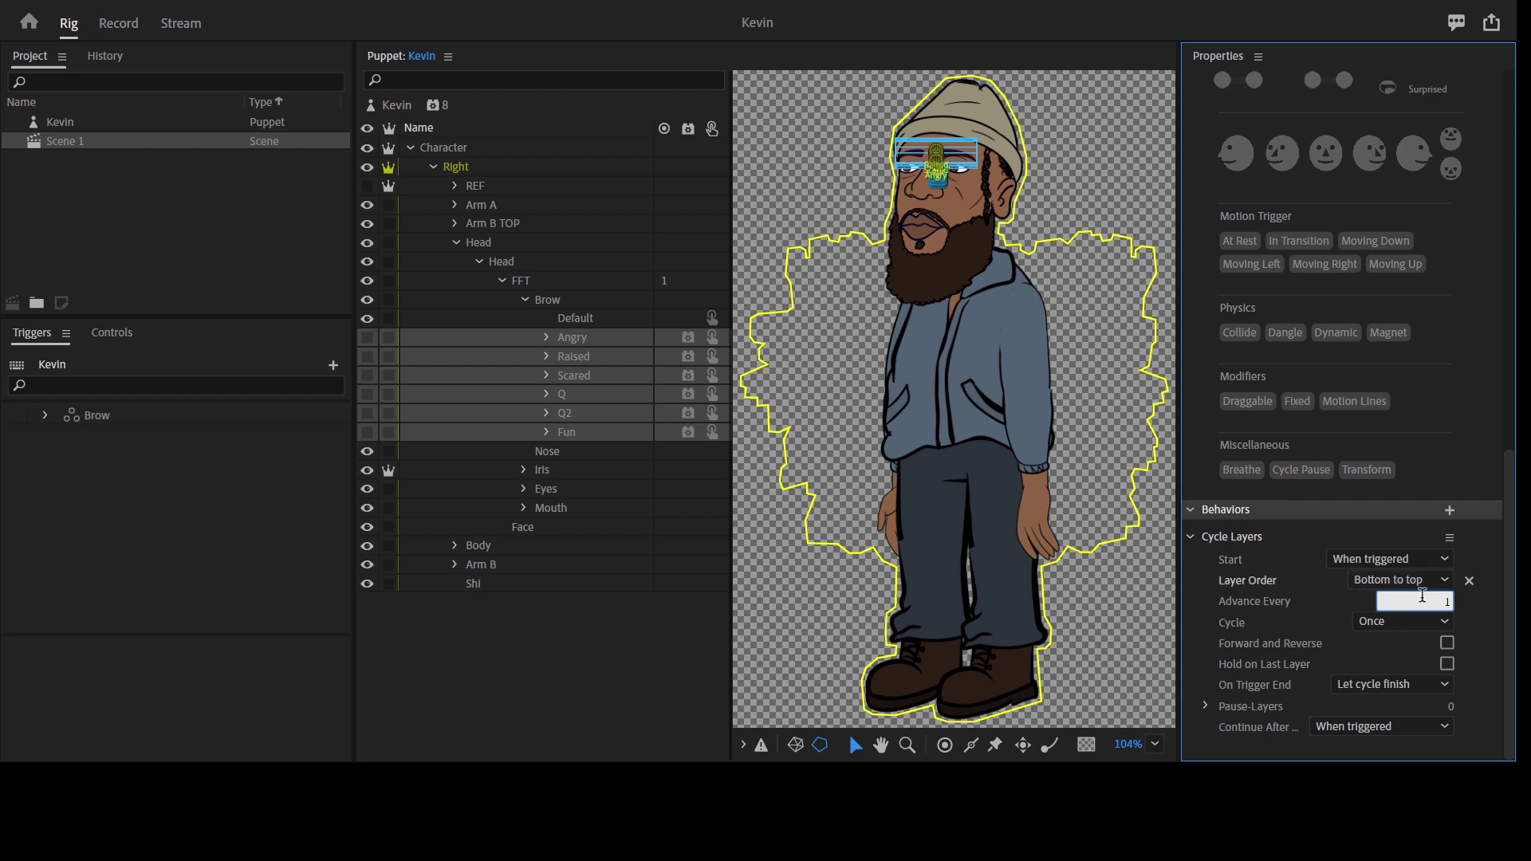
{"action": "left_click_drag", "start_coordinate": [1429, 603], "coordinate": [1476, 600]}
{"action": "type", "text": "2 frames"}
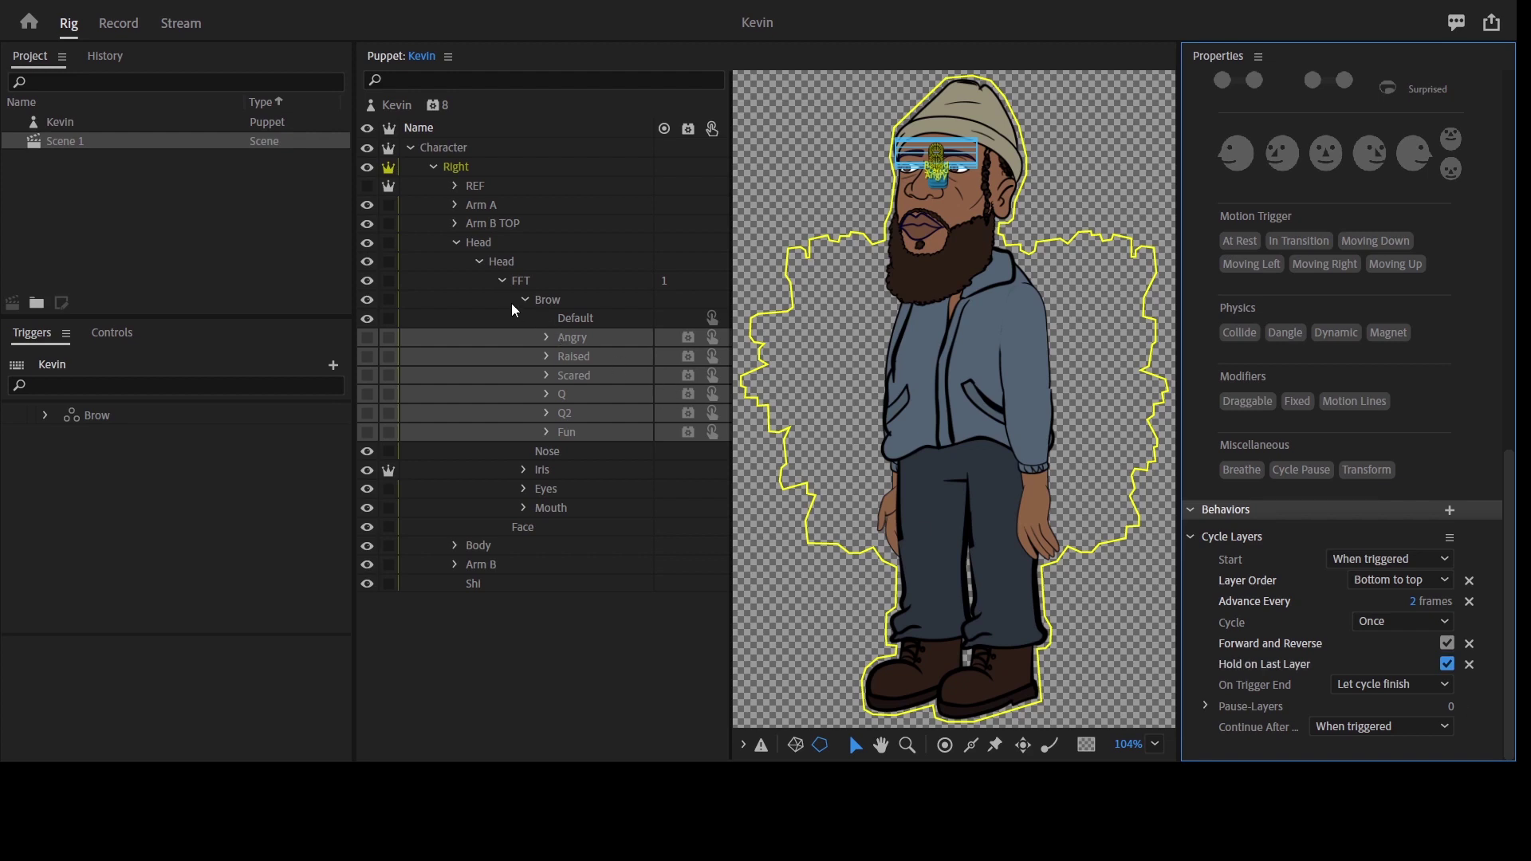
{"action": "left_click", "coordinate": [587, 319]}
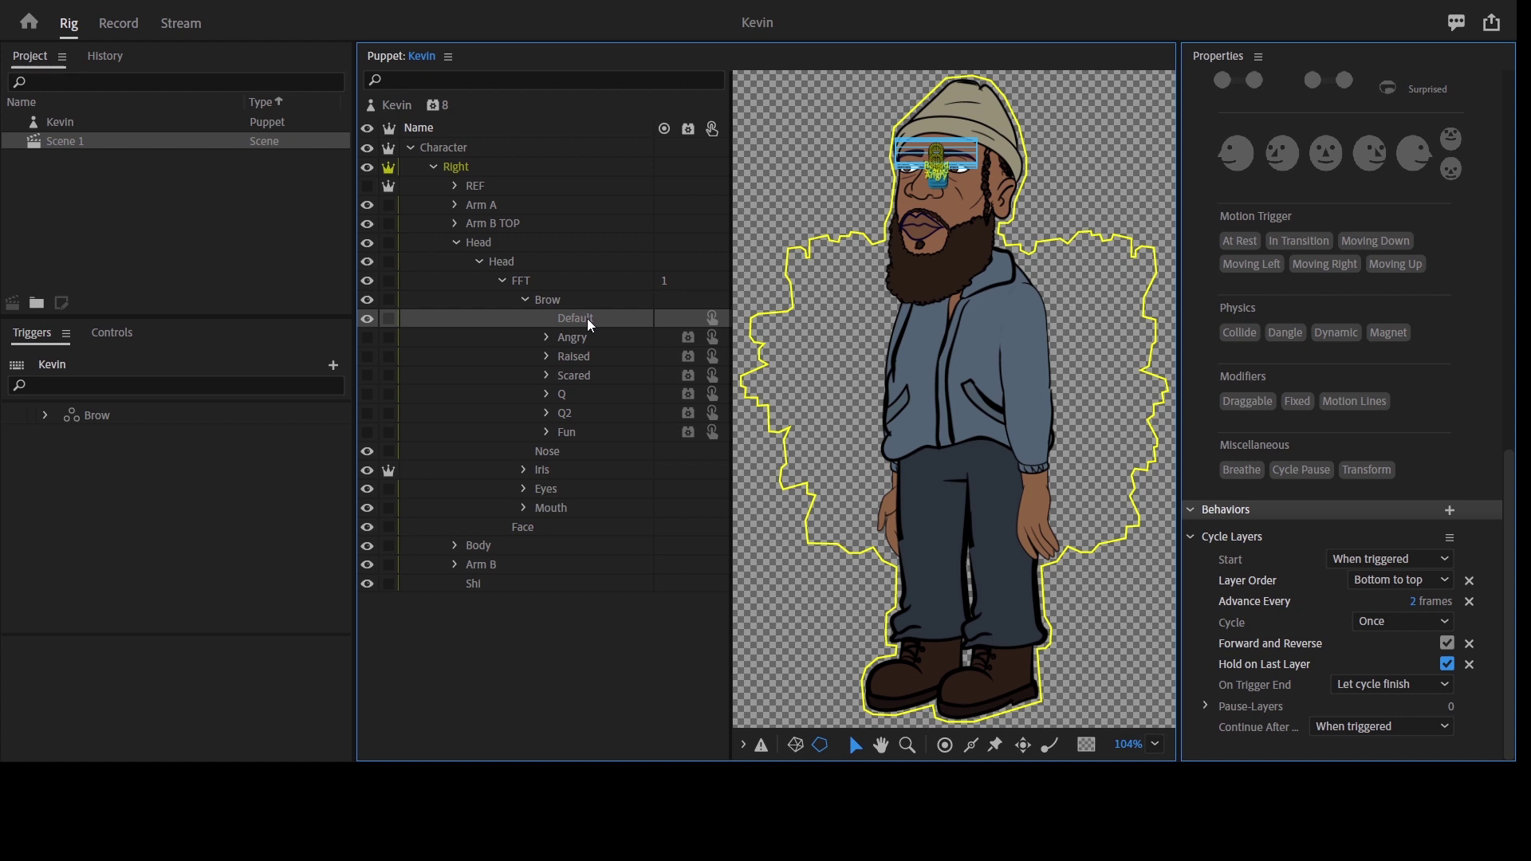
{"action": "left_click", "coordinate": [525, 301]}
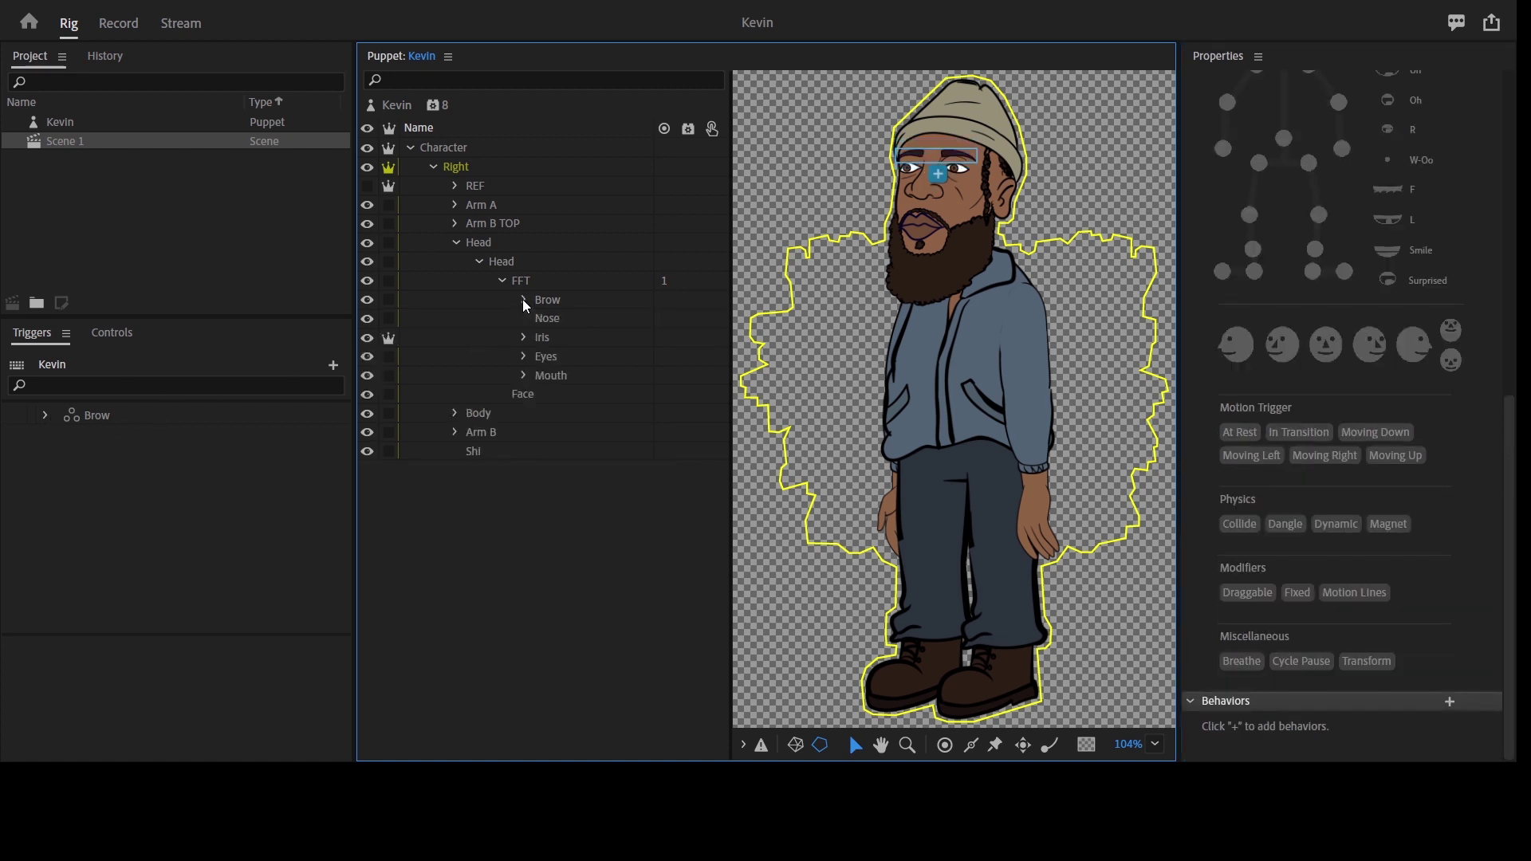
Tag the Iris layer as Draggable and clip it to the Eyes layer.
{"action": "left_click", "coordinate": [556, 345]}
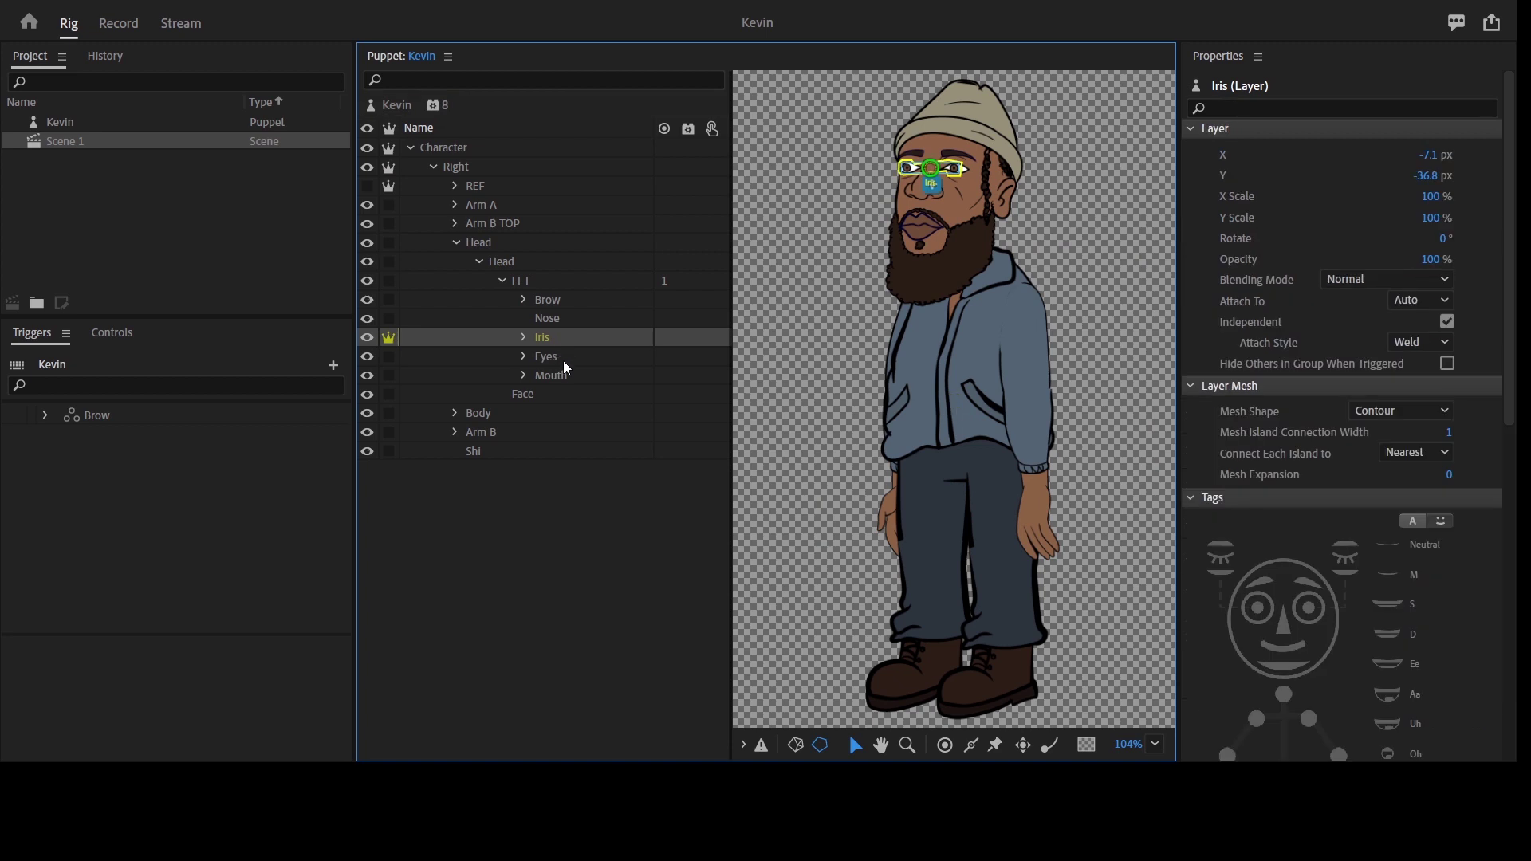
{"action": "scroll", "coordinate": [1277, 496], "scroll_direction": "down", "scroll_amount": 3}
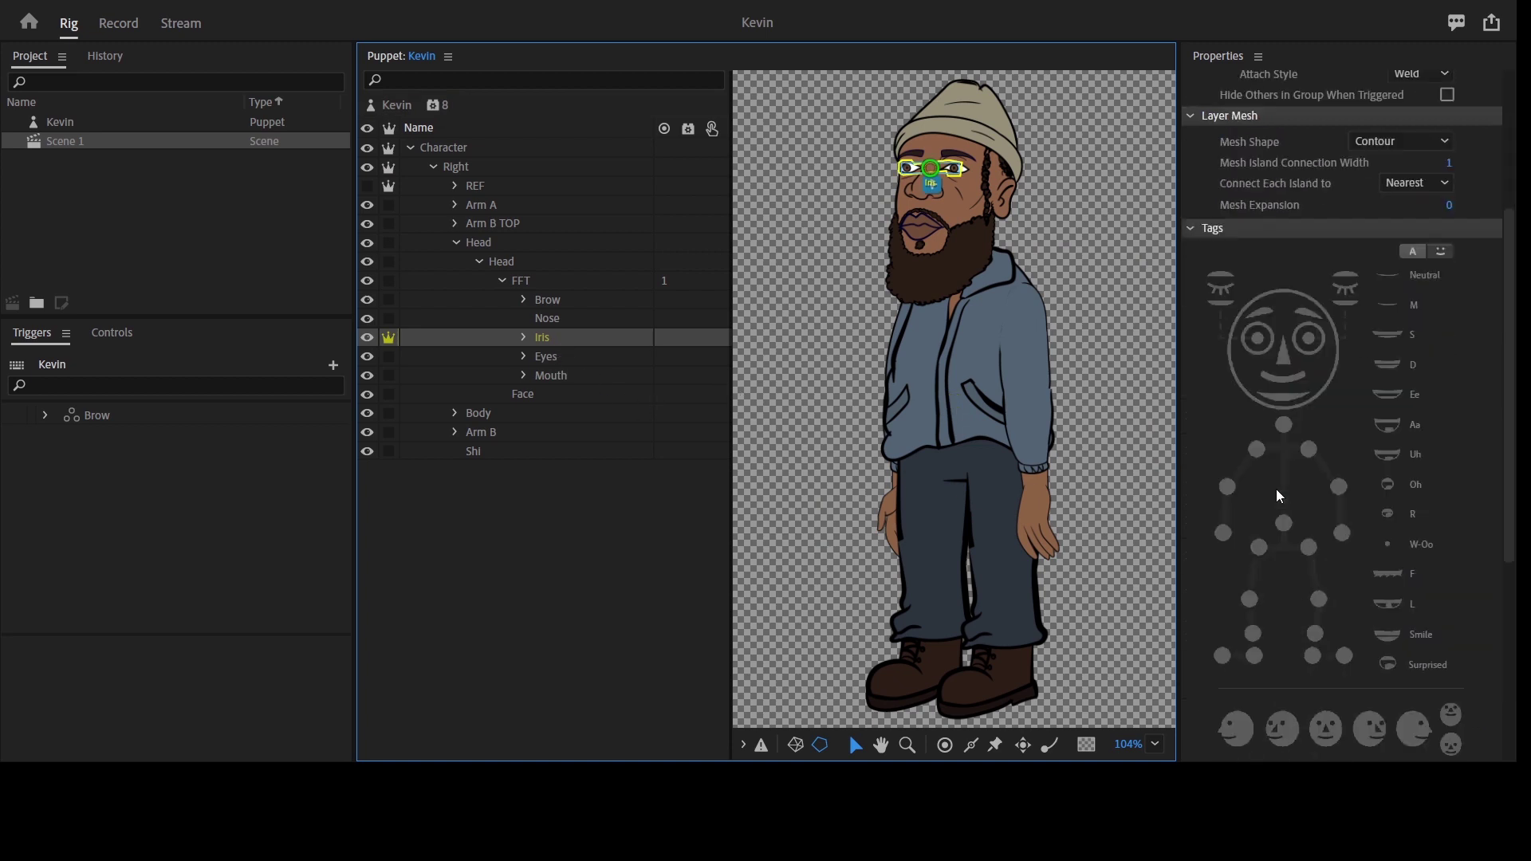
{"action": "scroll", "coordinate": [1276, 496], "scroll_direction": "down", "scroll_amount": 3}
{"action": "scroll", "coordinate": [1273, 660], "scroll_direction": "down", "scroll_amount": 1}
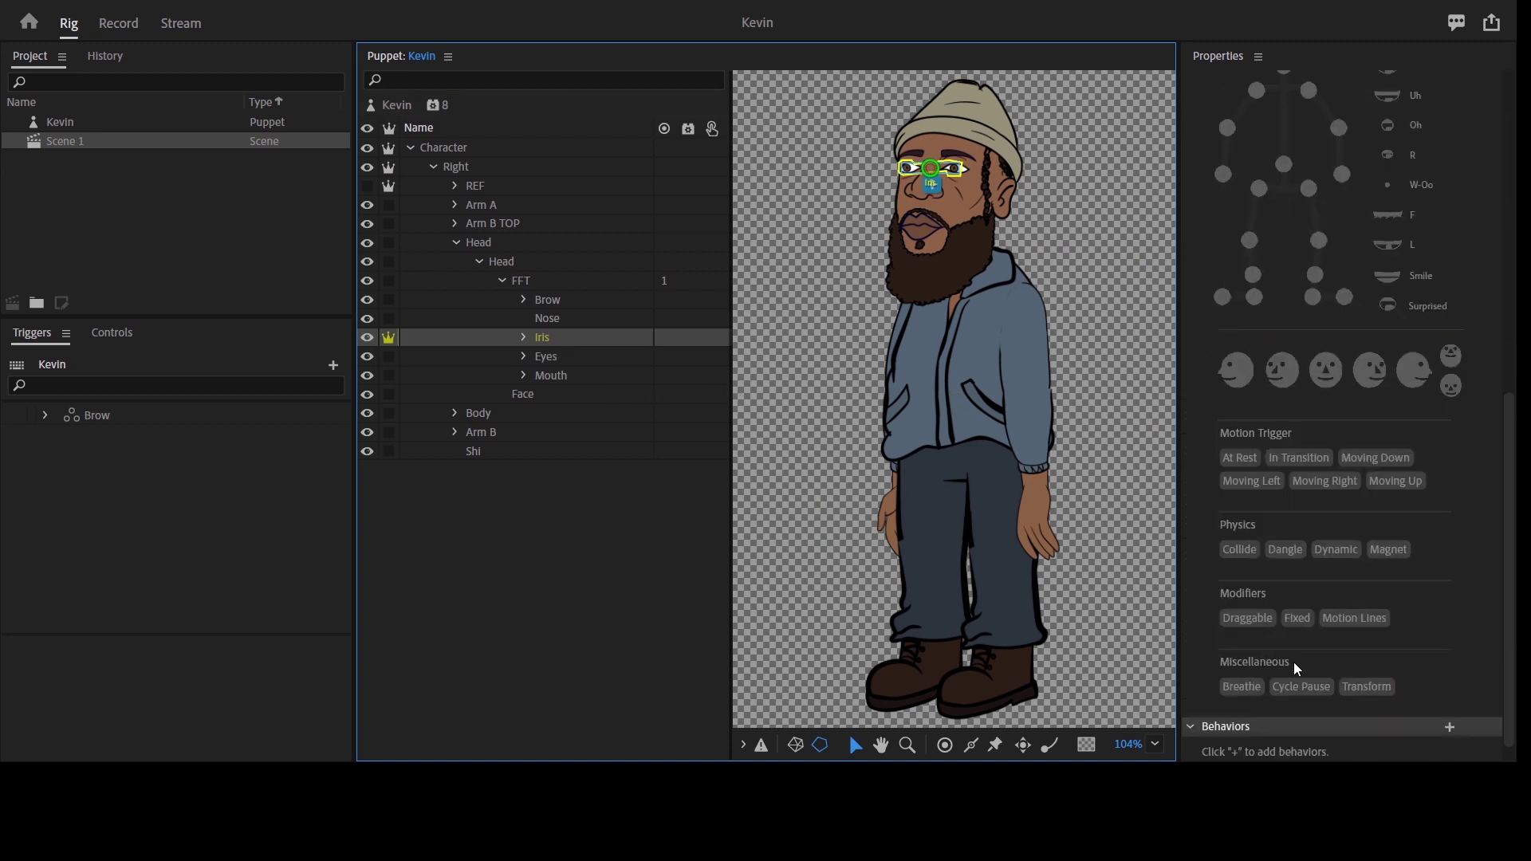
{"action": "left_click", "coordinate": [1246, 624]}
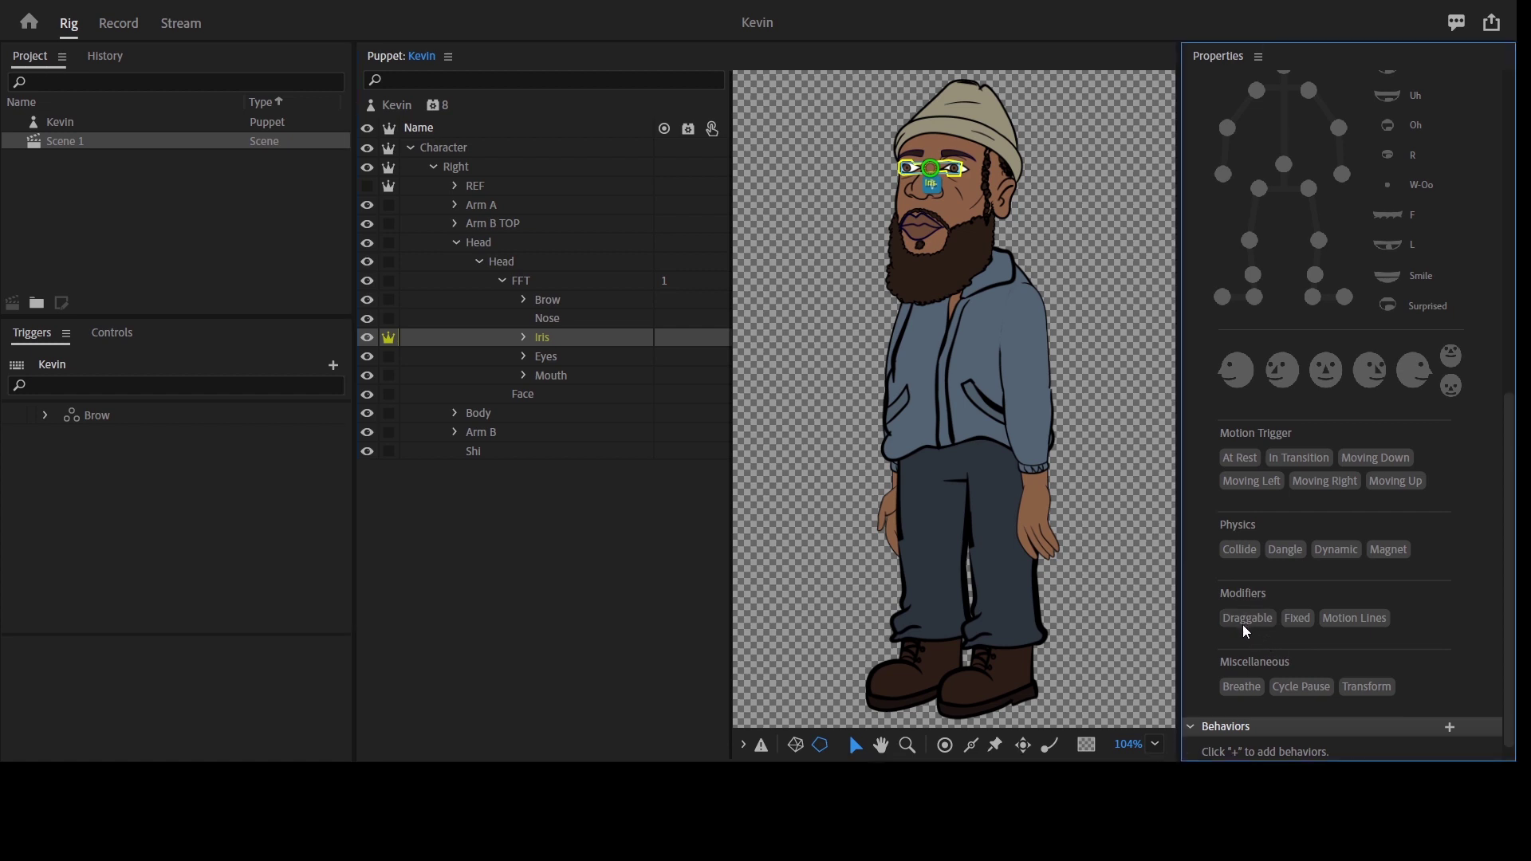
{"action": "left_click", "coordinate": [1246, 629]}
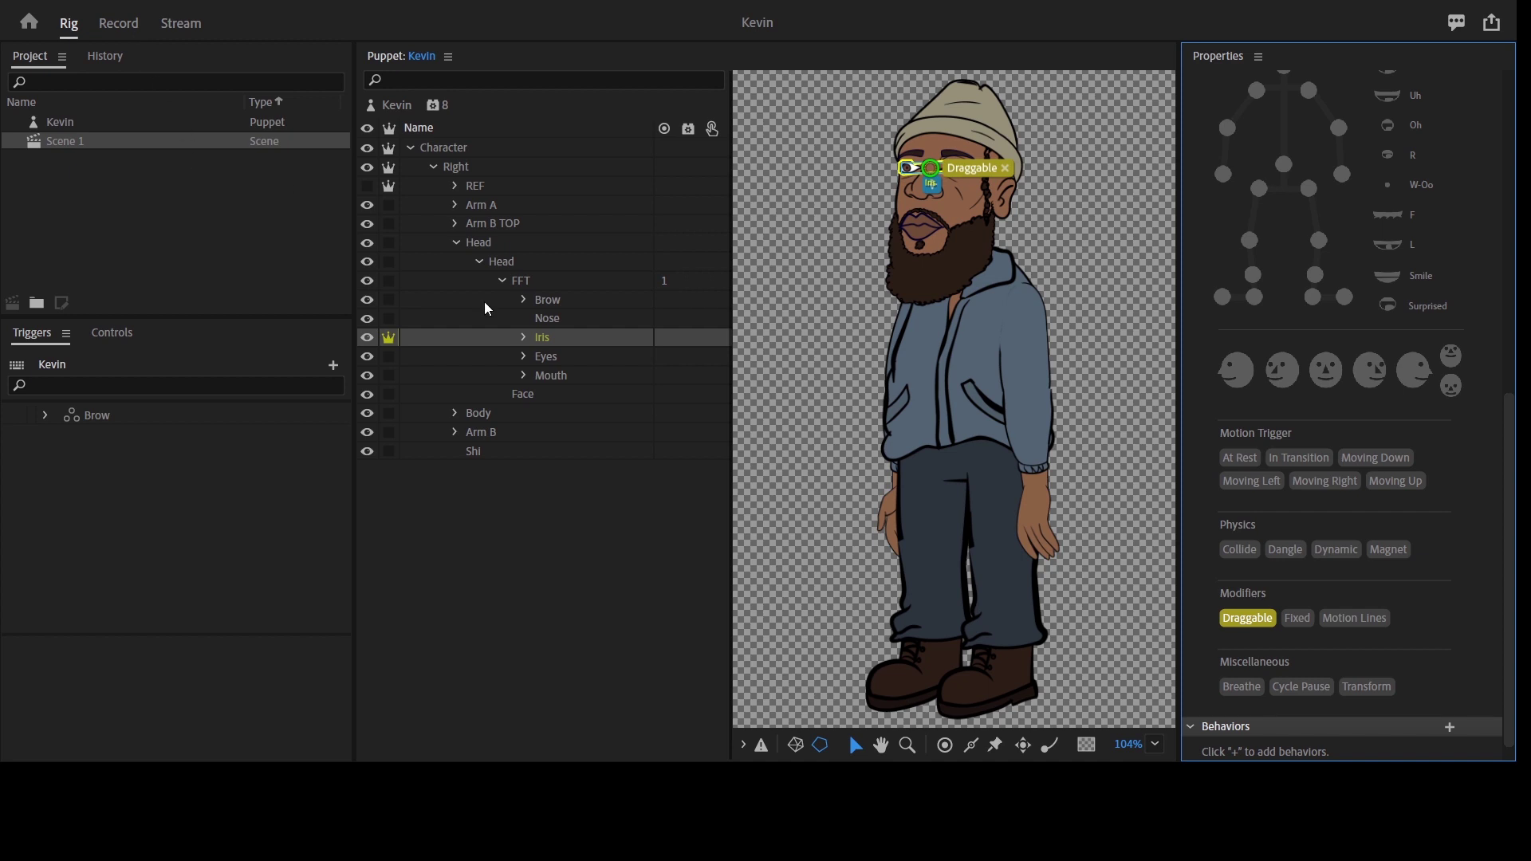
{"action": "left_click", "coordinate": [559, 344]}
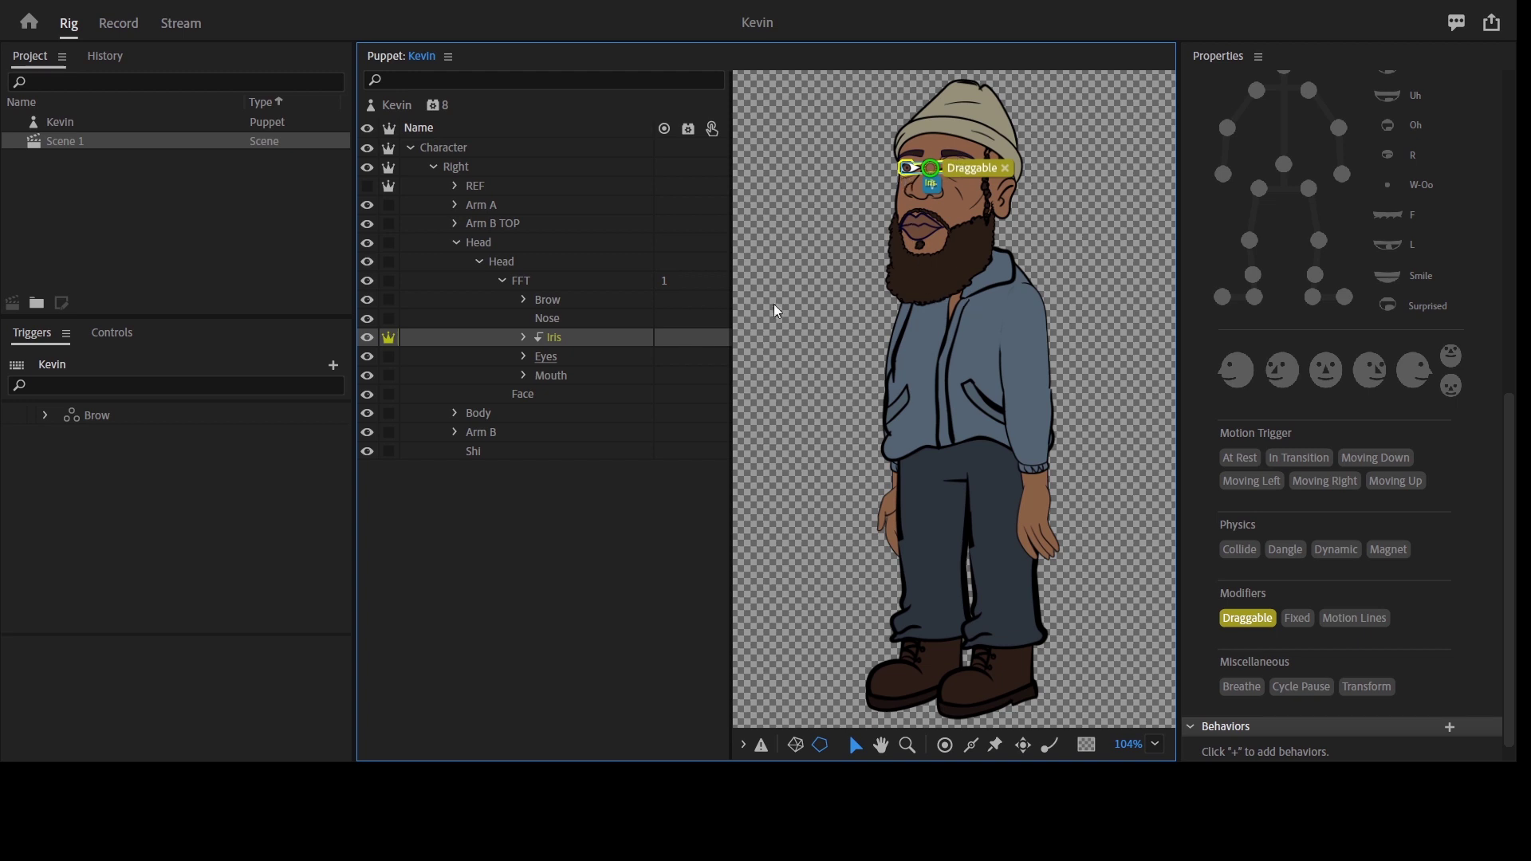
Create a swap set from the Eyes group and enable Latch for all its triggers from Blink to wide.
{"action": "left_click", "coordinate": [533, 358]}
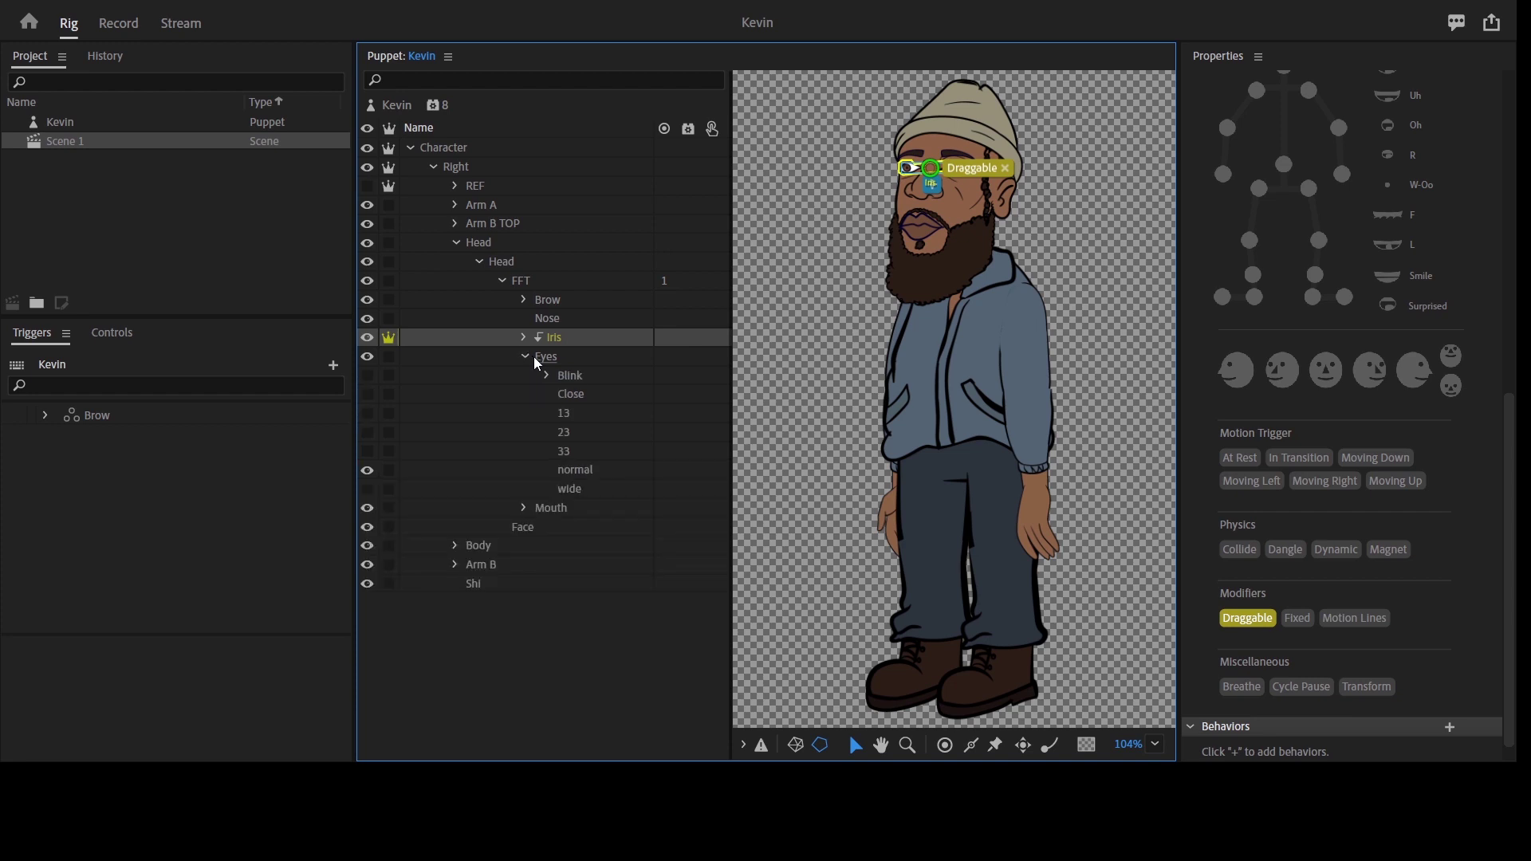
{"action": "left_click", "coordinate": [581, 361]}
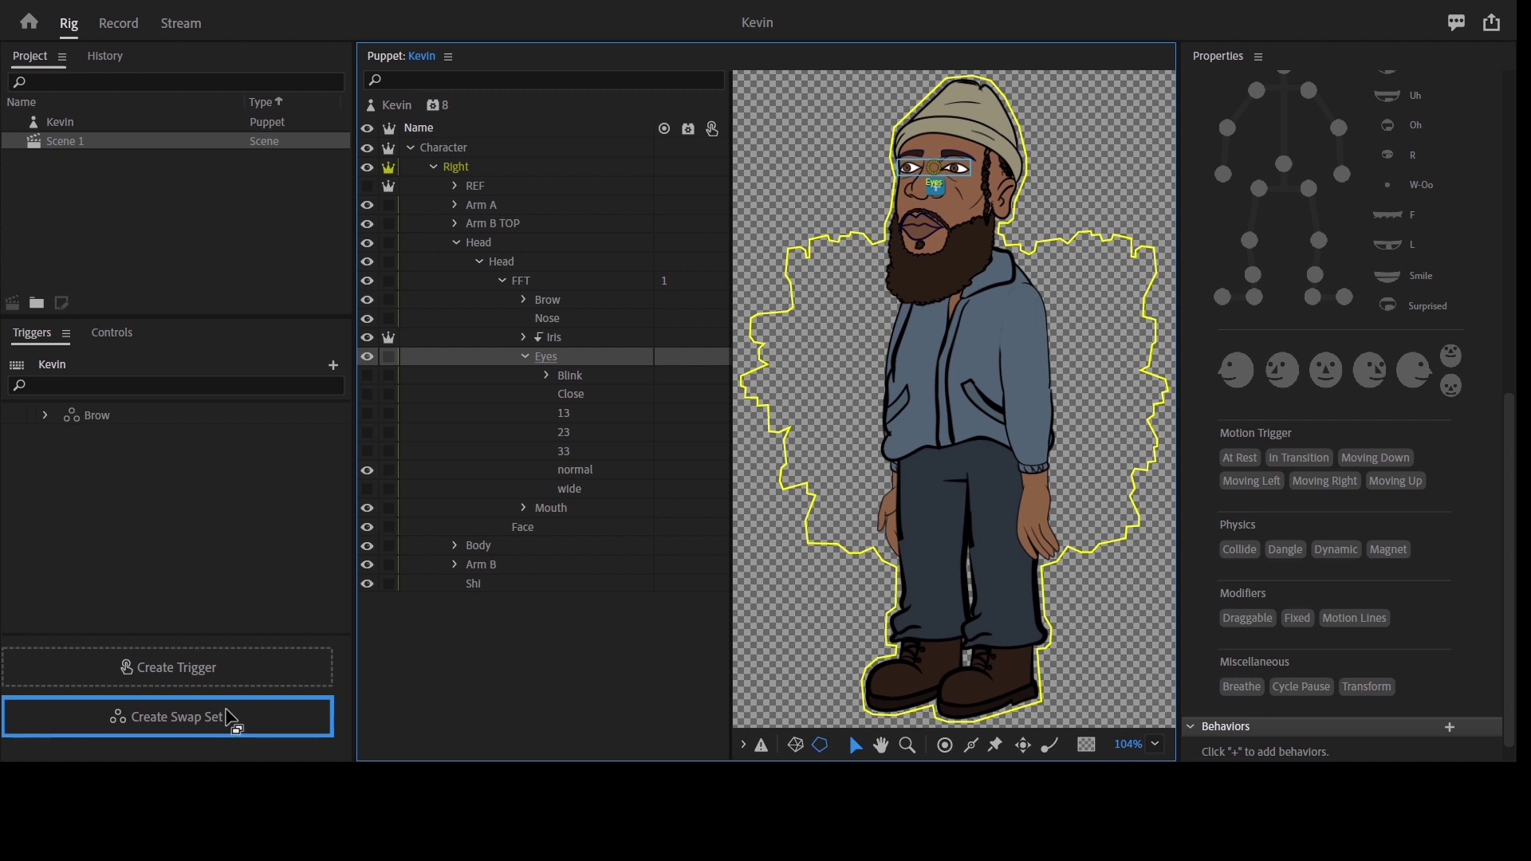
{"action": "left_click", "coordinate": [226, 710]}
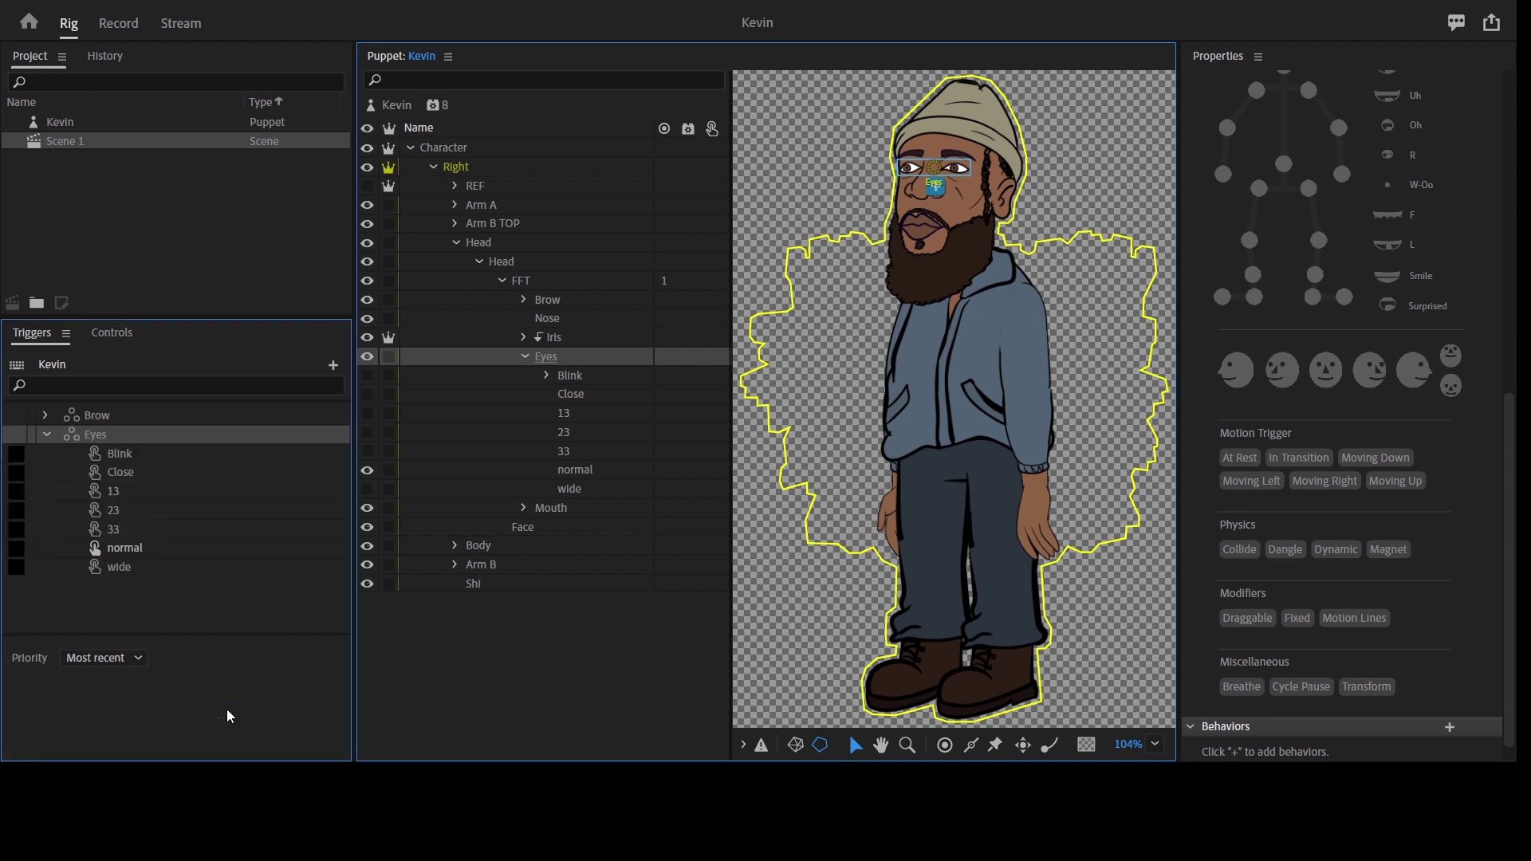
{"action": "left_click", "coordinate": [120, 454]}
{"action": "left_click", "coordinate": [158, 568], "text": "shift"}
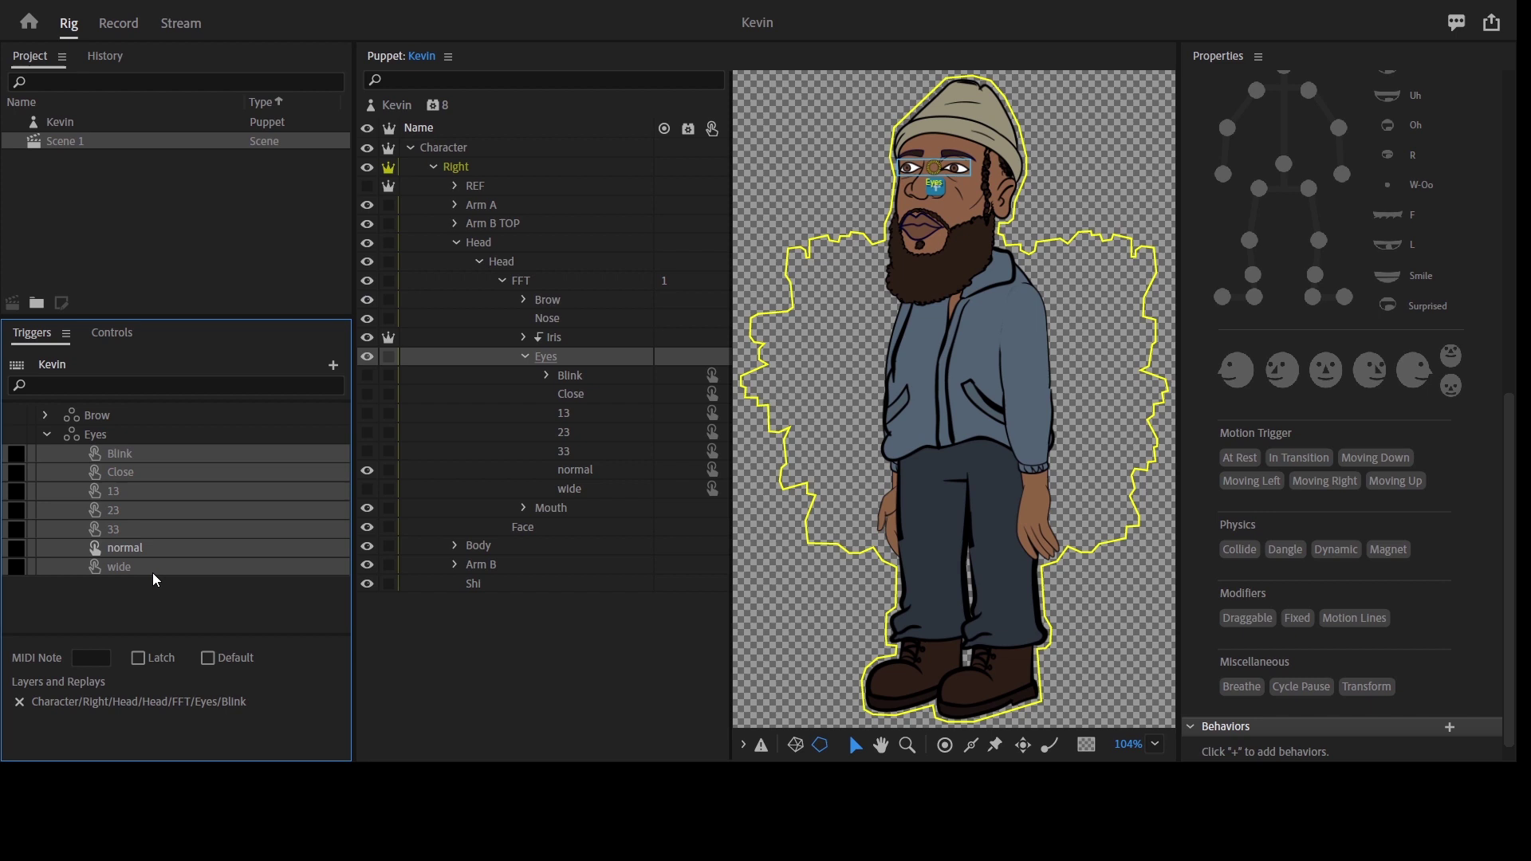
{"action": "left_click", "coordinate": [139, 656]}
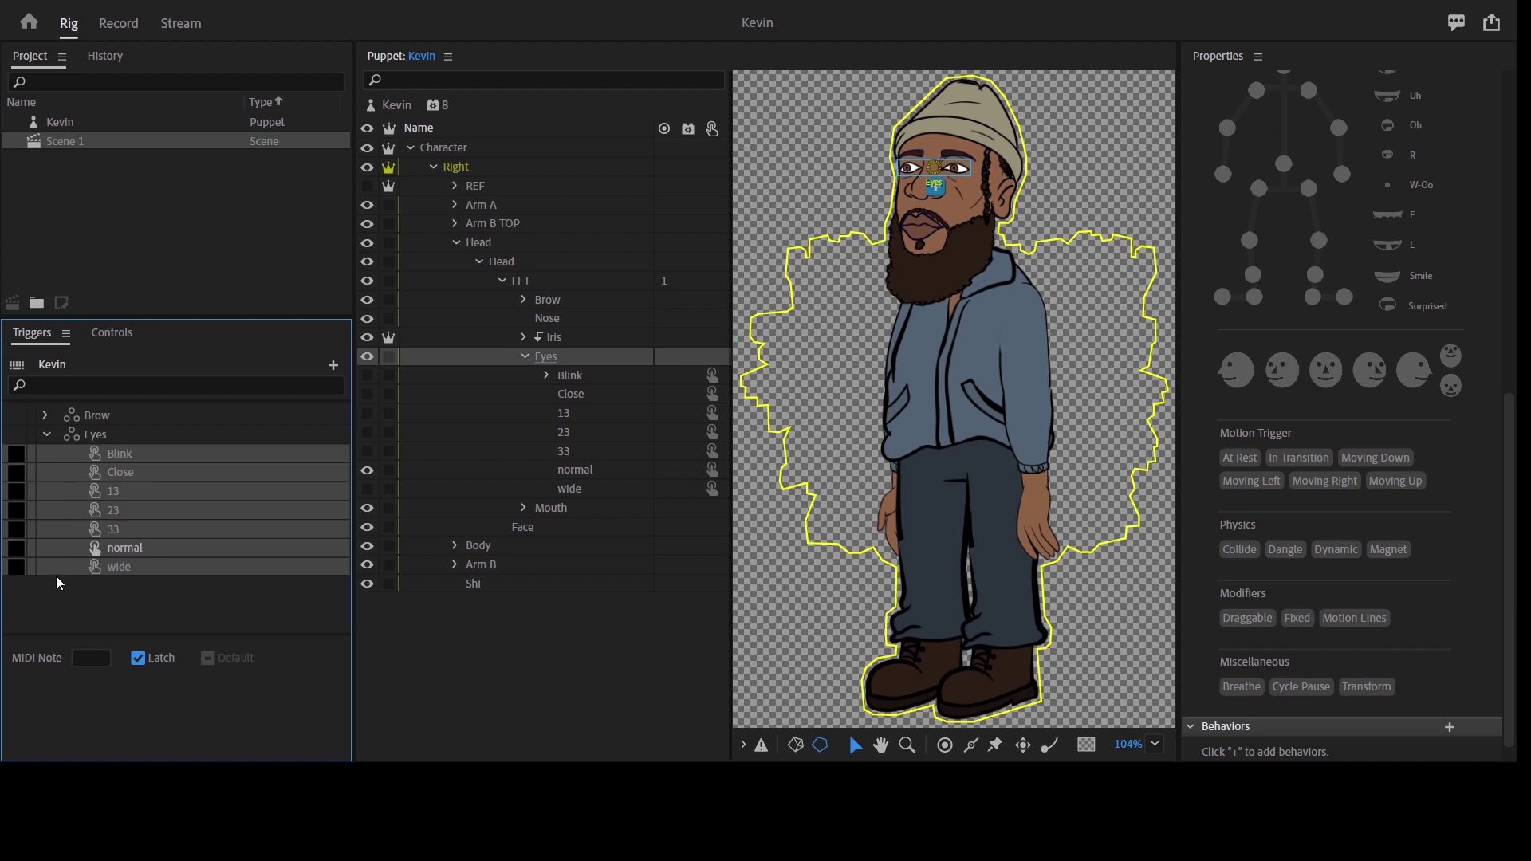
Assign trigger keys 7 to the wide eyes, 8 to 33, 9 to 23 and 0 to Blink.
{"action": "left_click", "coordinate": [24, 566]}
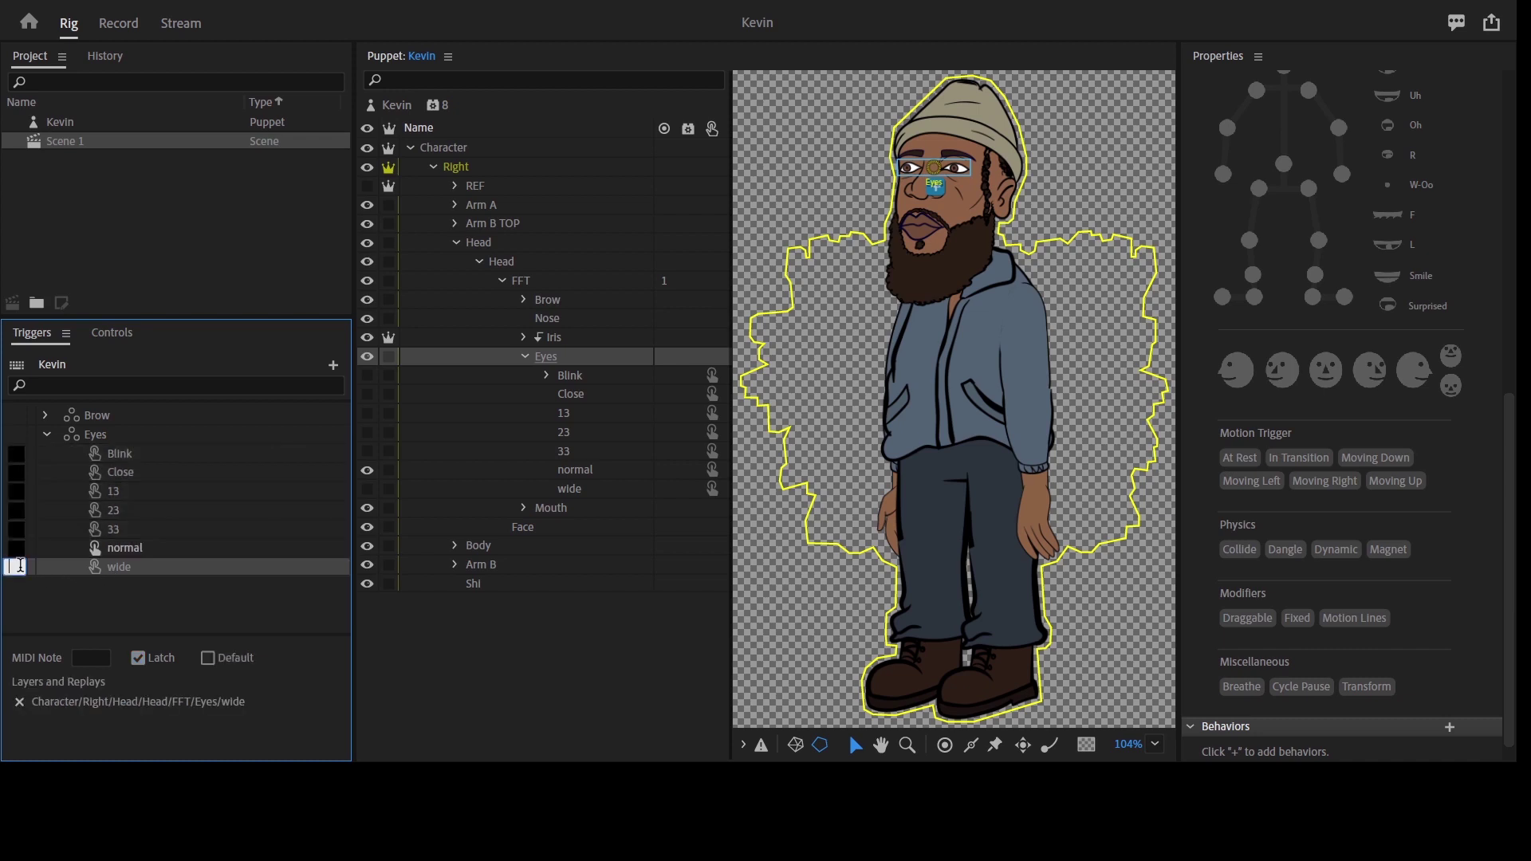
{"action": "left_click", "coordinate": [44, 416]}
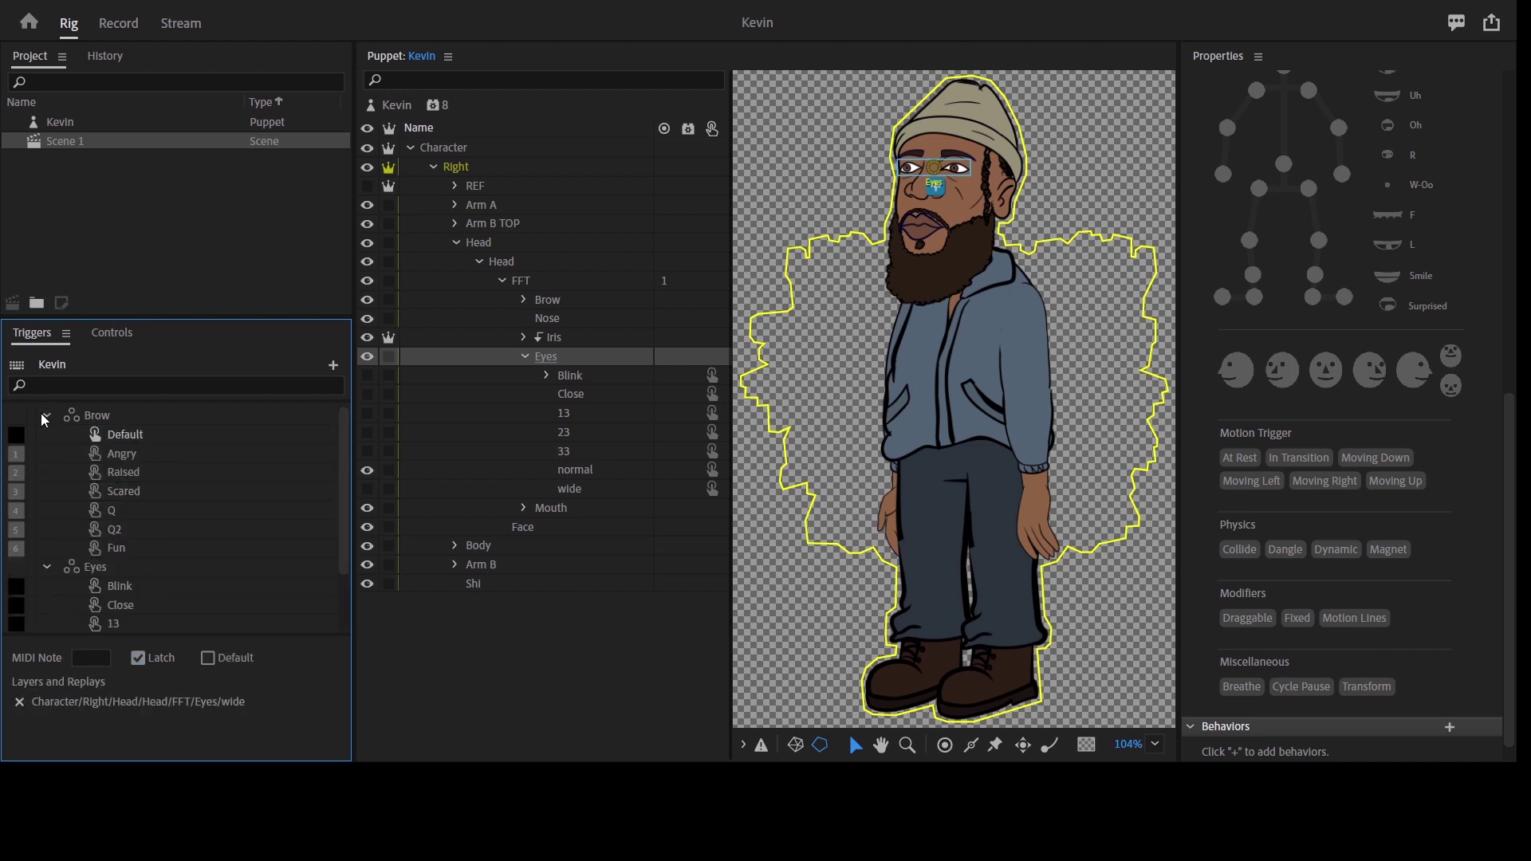
{"action": "left_click", "coordinate": [44, 416]}
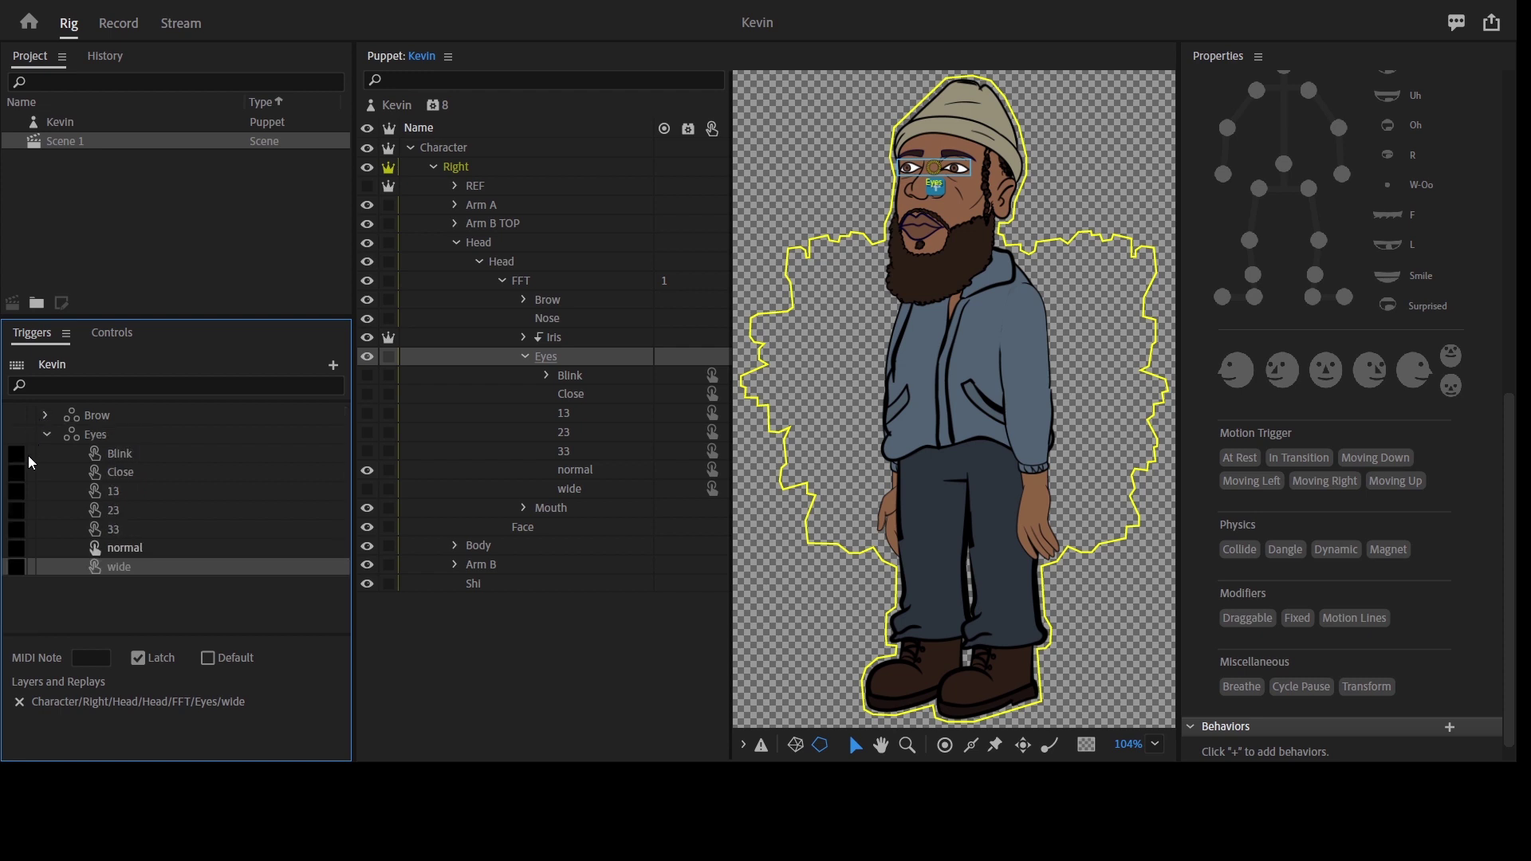
{"action": "left_click", "coordinate": [17, 566]}
{"action": "type", "text": "7"}
{"action": "left_click", "coordinate": [25, 549]}
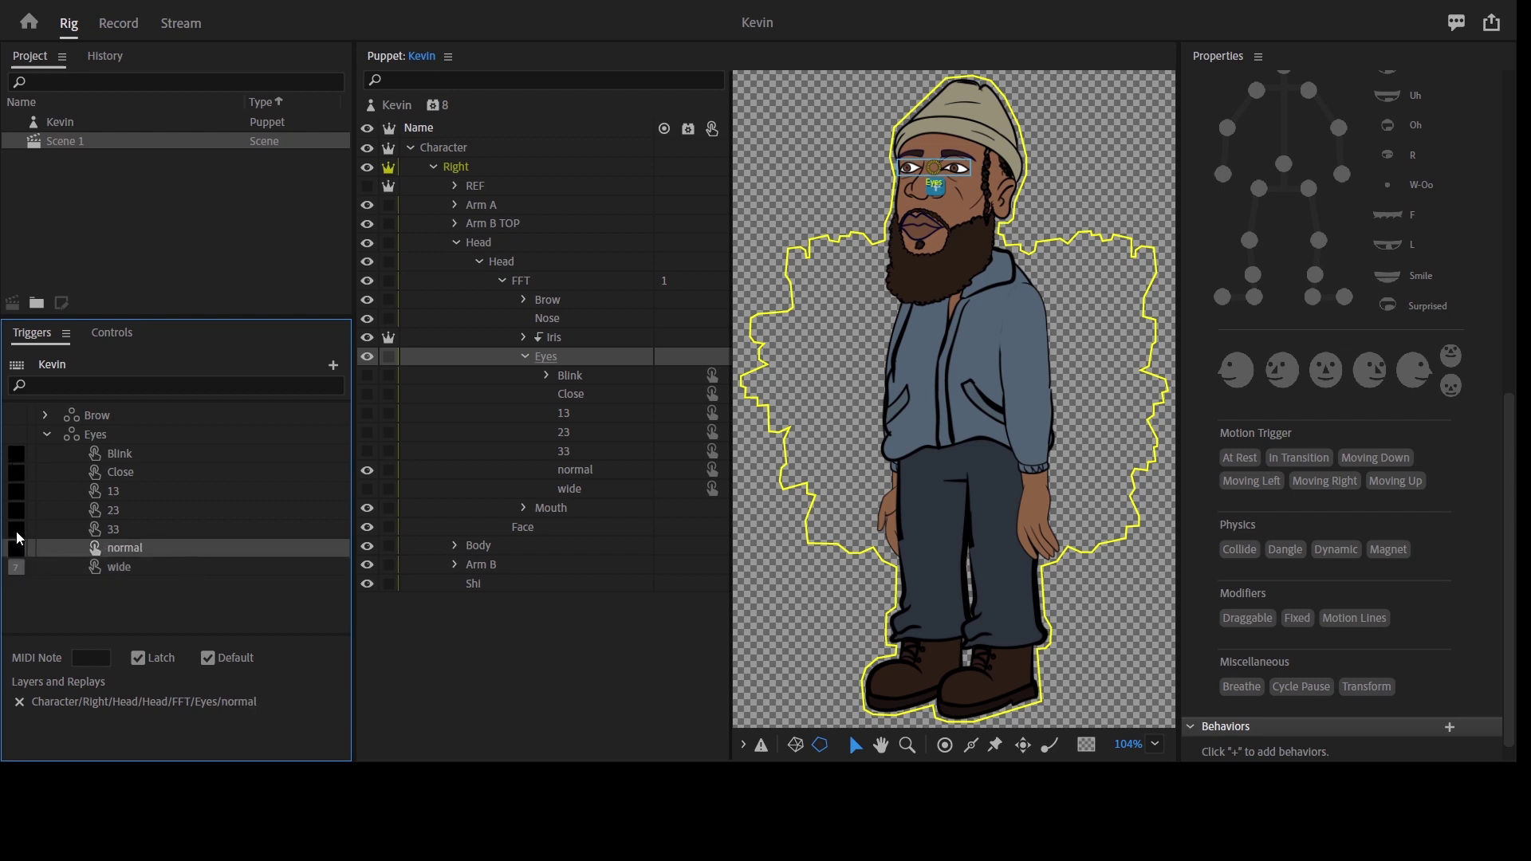
{"action": "left_click", "coordinate": [16, 528]}
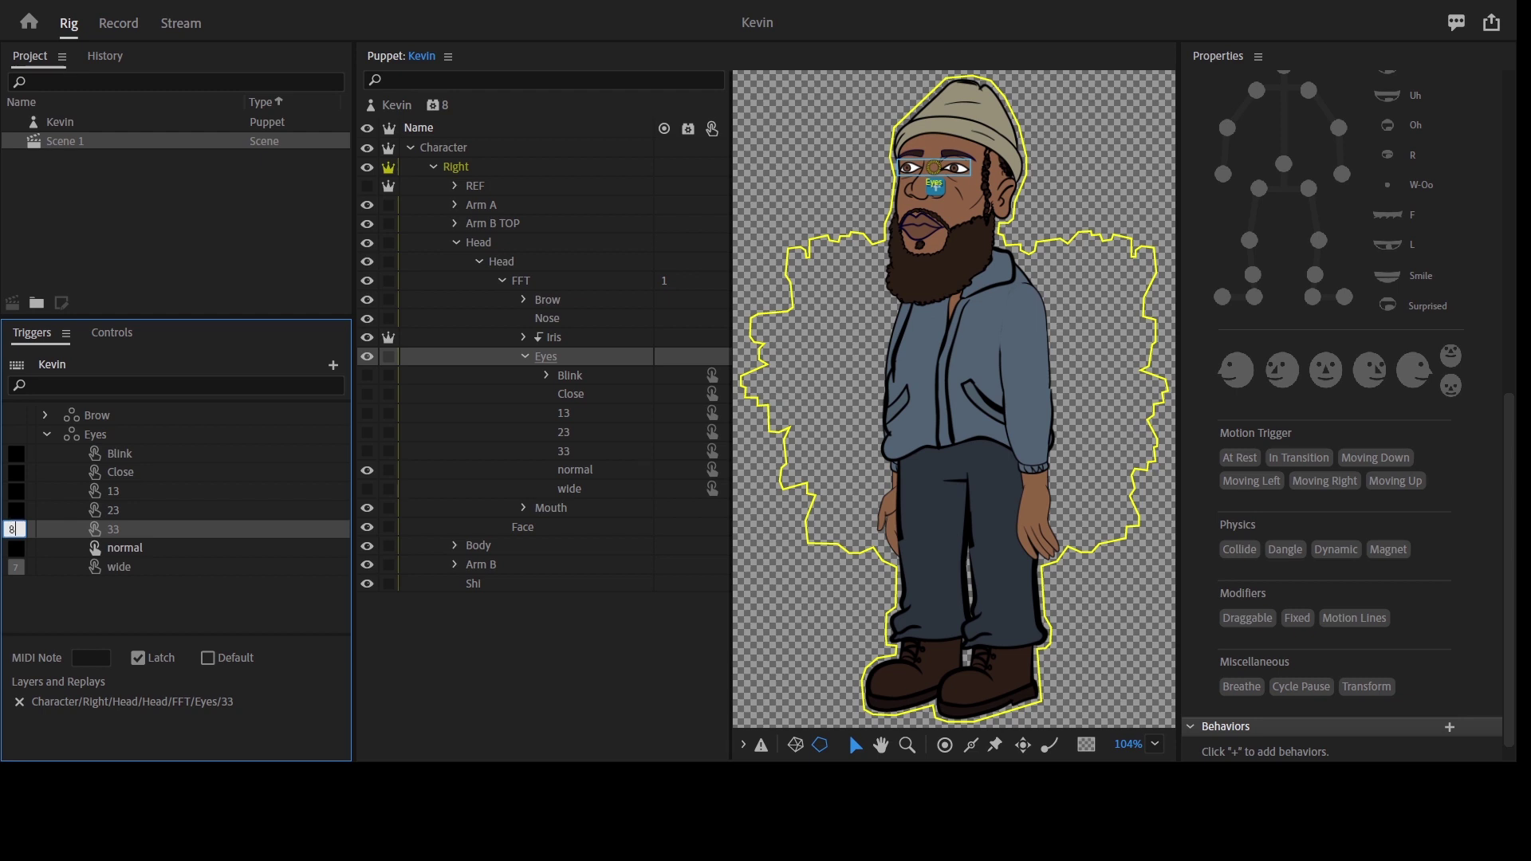
{"action": "left_click", "coordinate": [20, 511]}
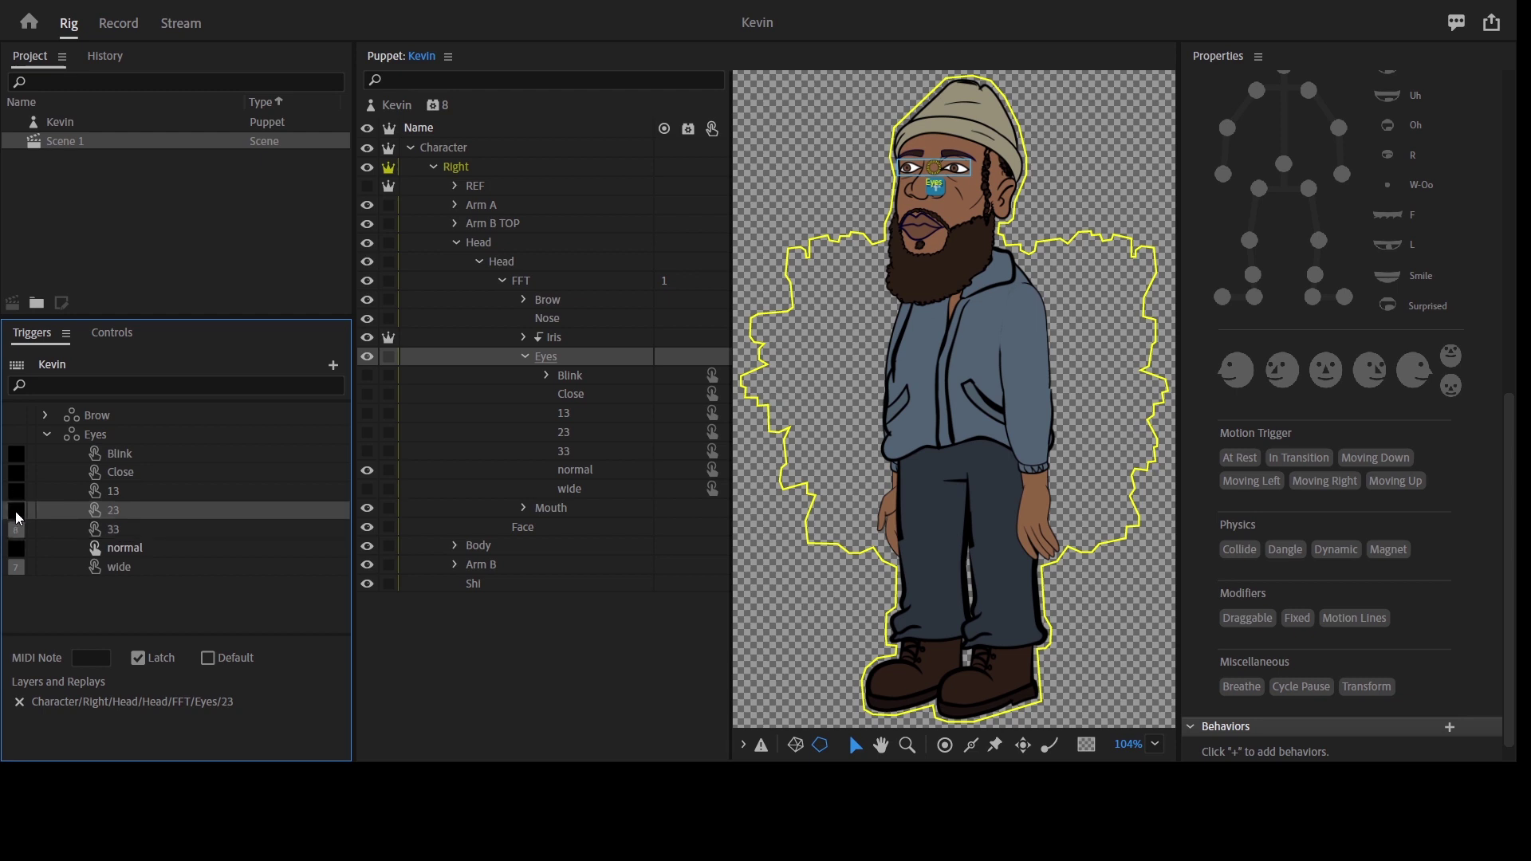
{"action": "left_click", "coordinate": [17, 459]}
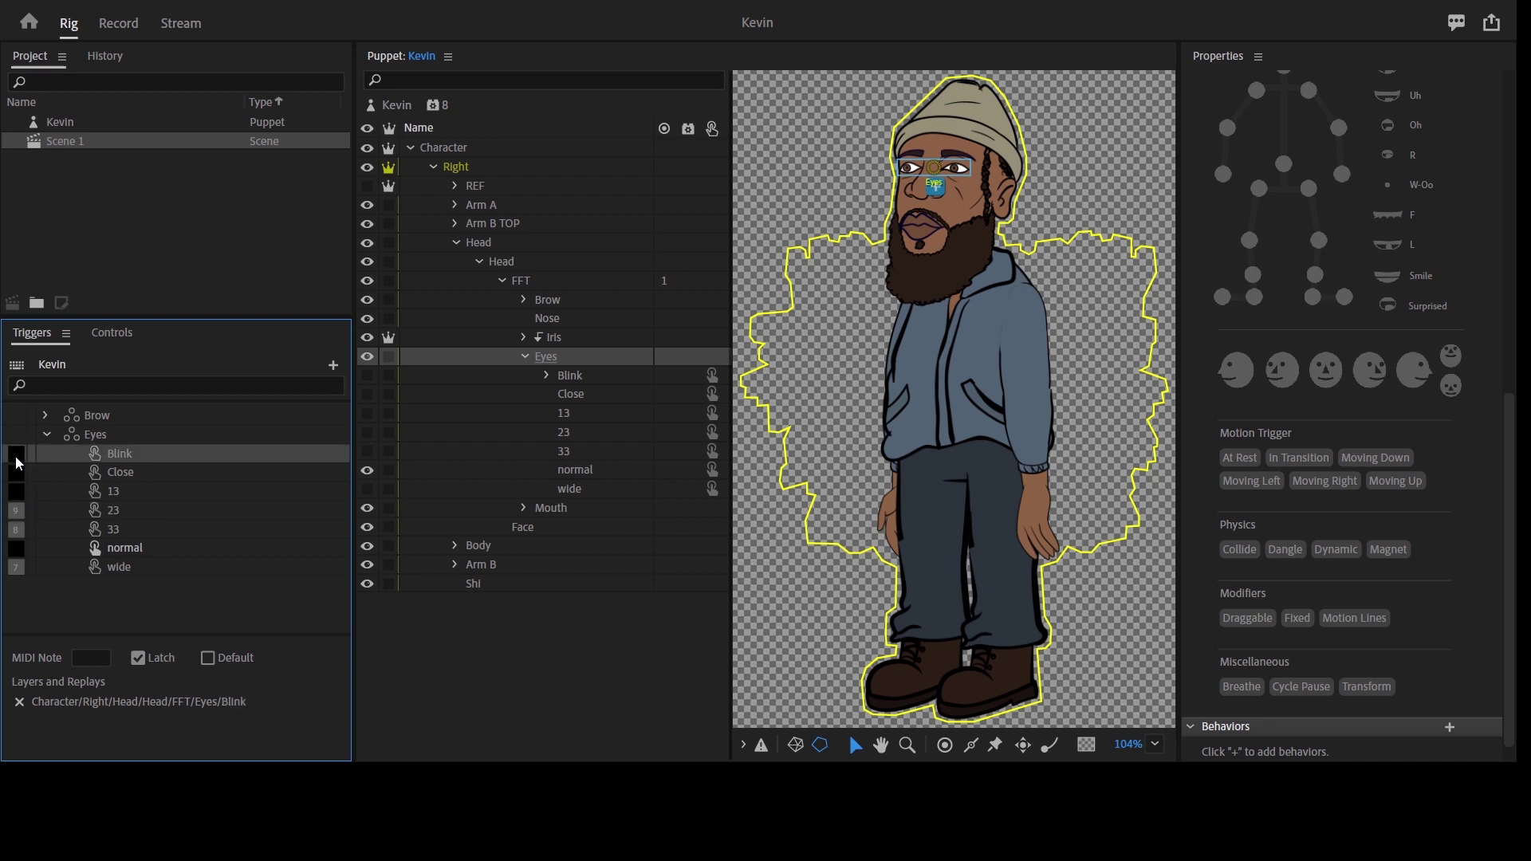
{"action": "left_click", "coordinate": [16, 453]}
{"action": "key", "text": "0"}
Add a Cycle Layers behavior to the Blink layer, advancing every 2 frames with Forward and Reverse enabled.
{"action": "left_click", "coordinate": [585, 381]}
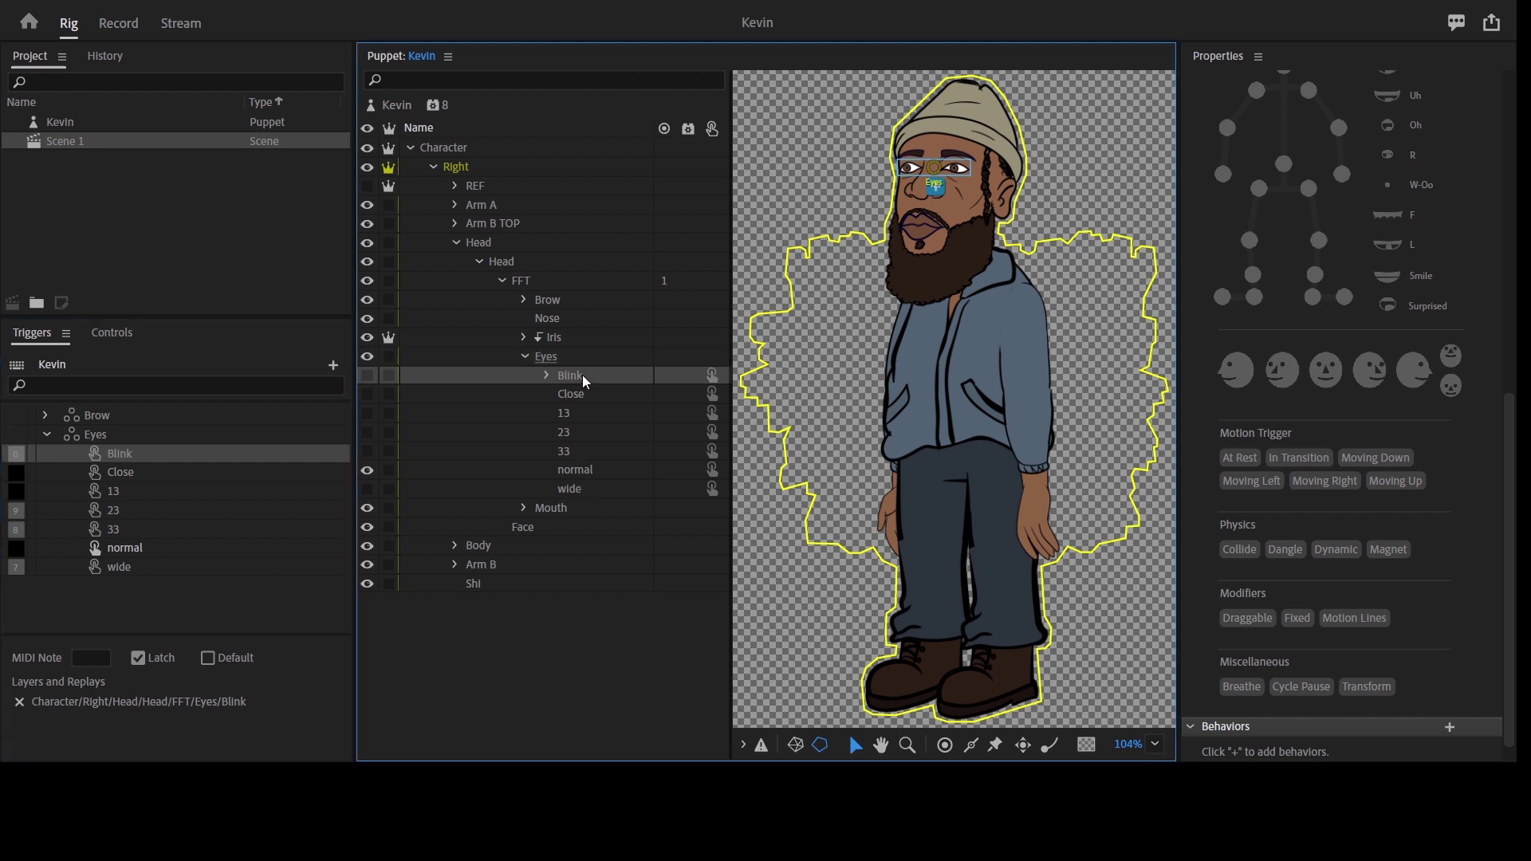
{"action": "scroll", "coordinate": [1435, 654], "scroll_direction": "down", "scroll_amount": 1}
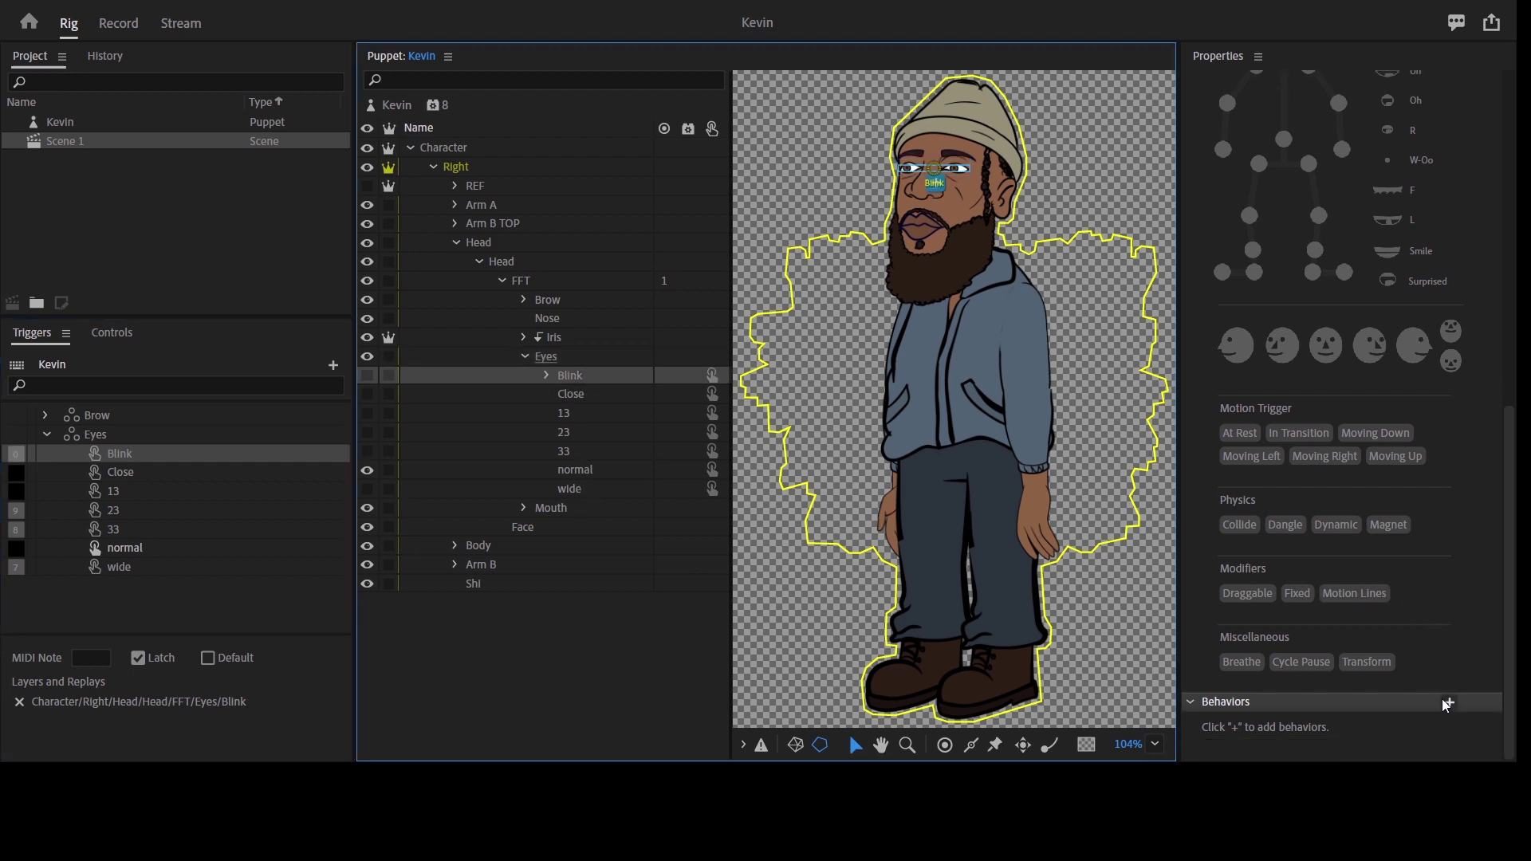
{"action": "left_click", "coordinate": [1427, 597]}
{"action": "scroll", "coordinate": [1443, 639], "scroll_direction": "down", "scroll_amount": 5}
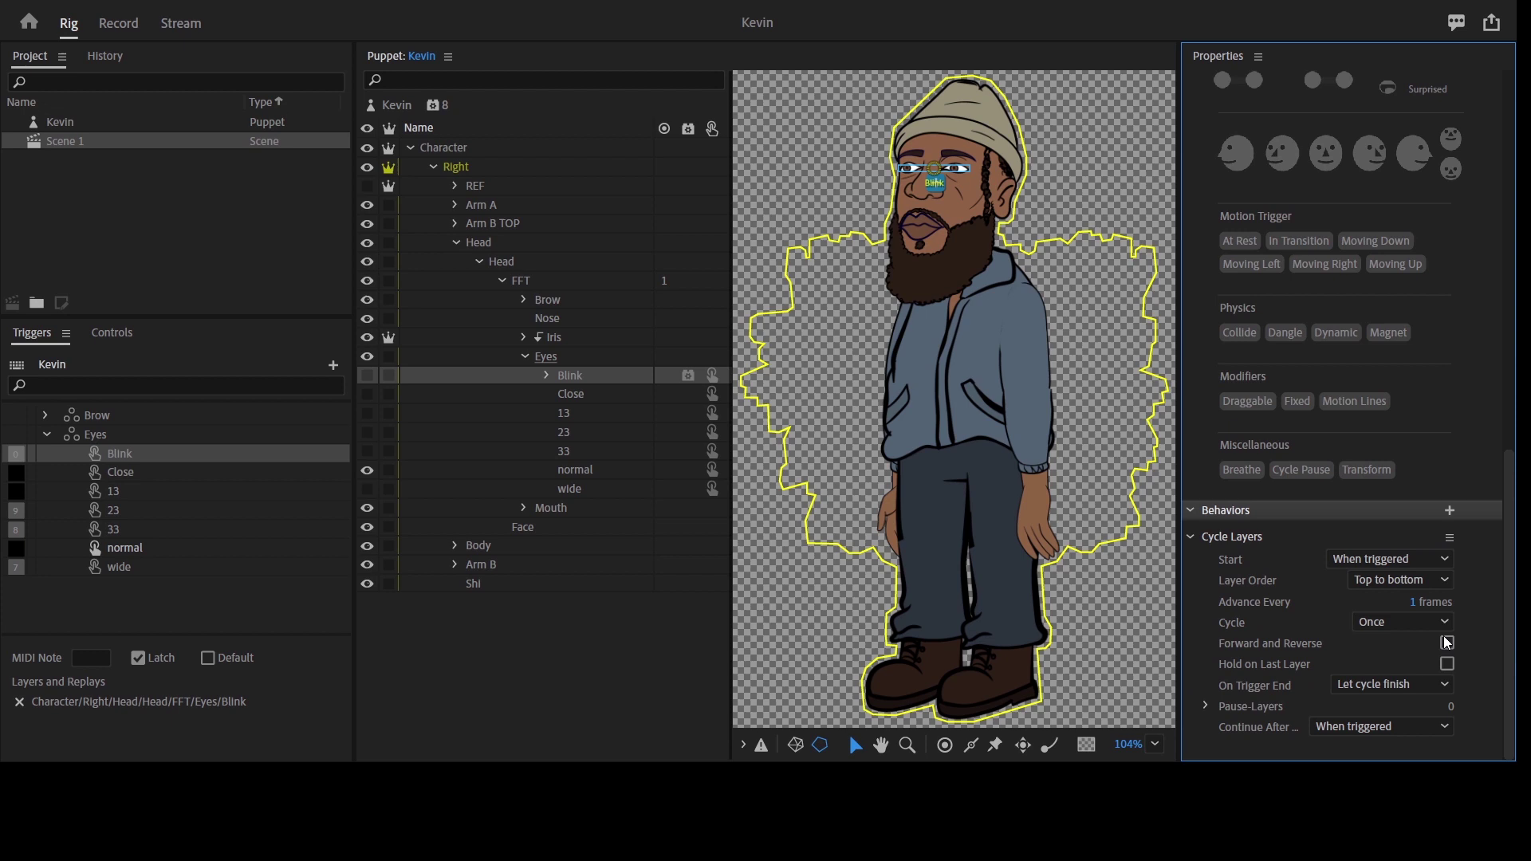
{"action": "left_click", "coordinate": [1419, 601]}
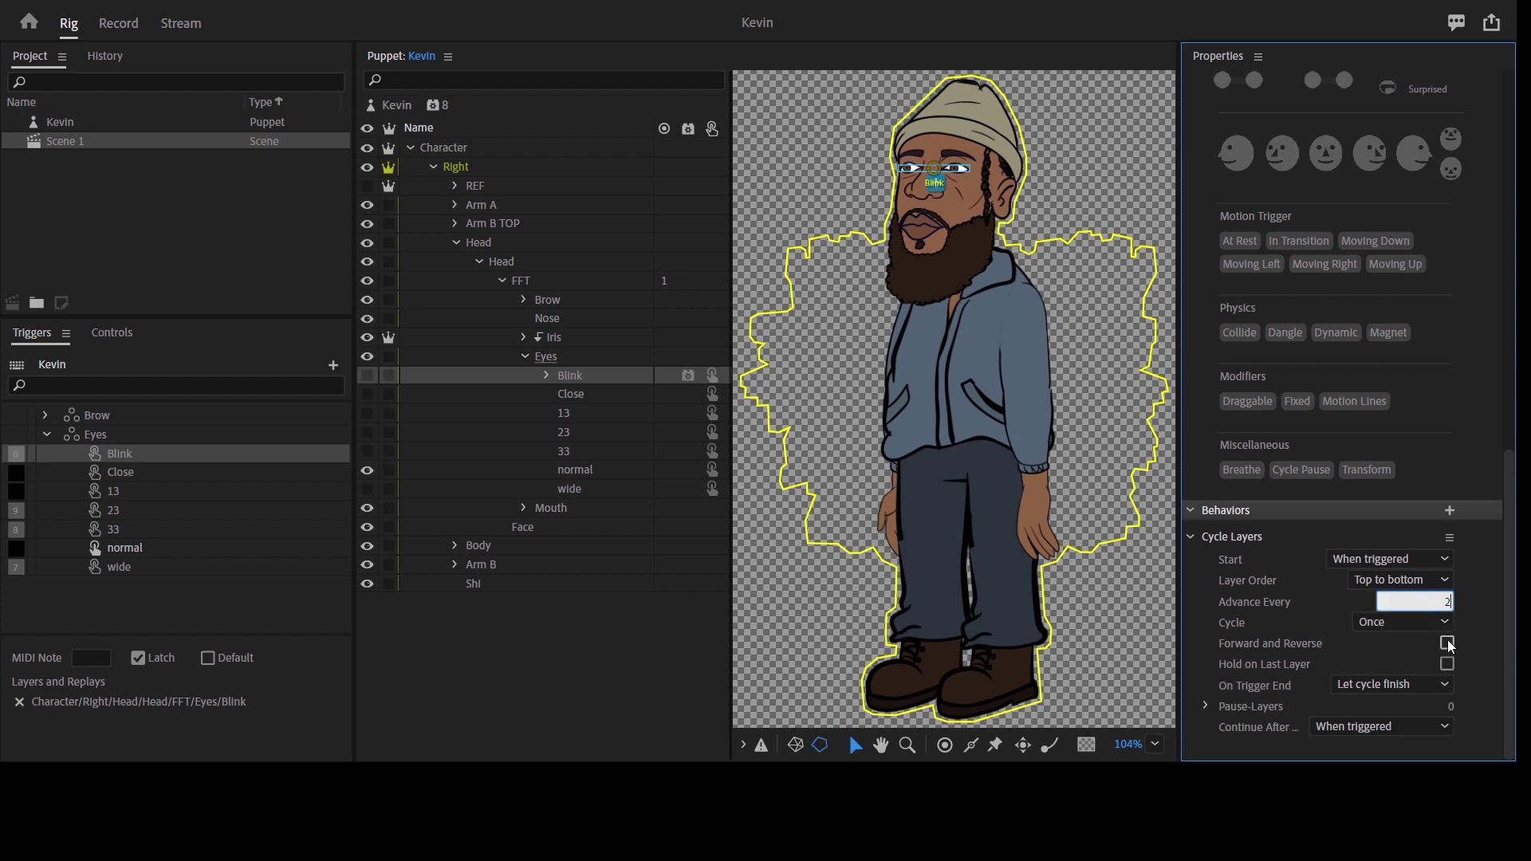
{"action": "key", "text": "Tab"}
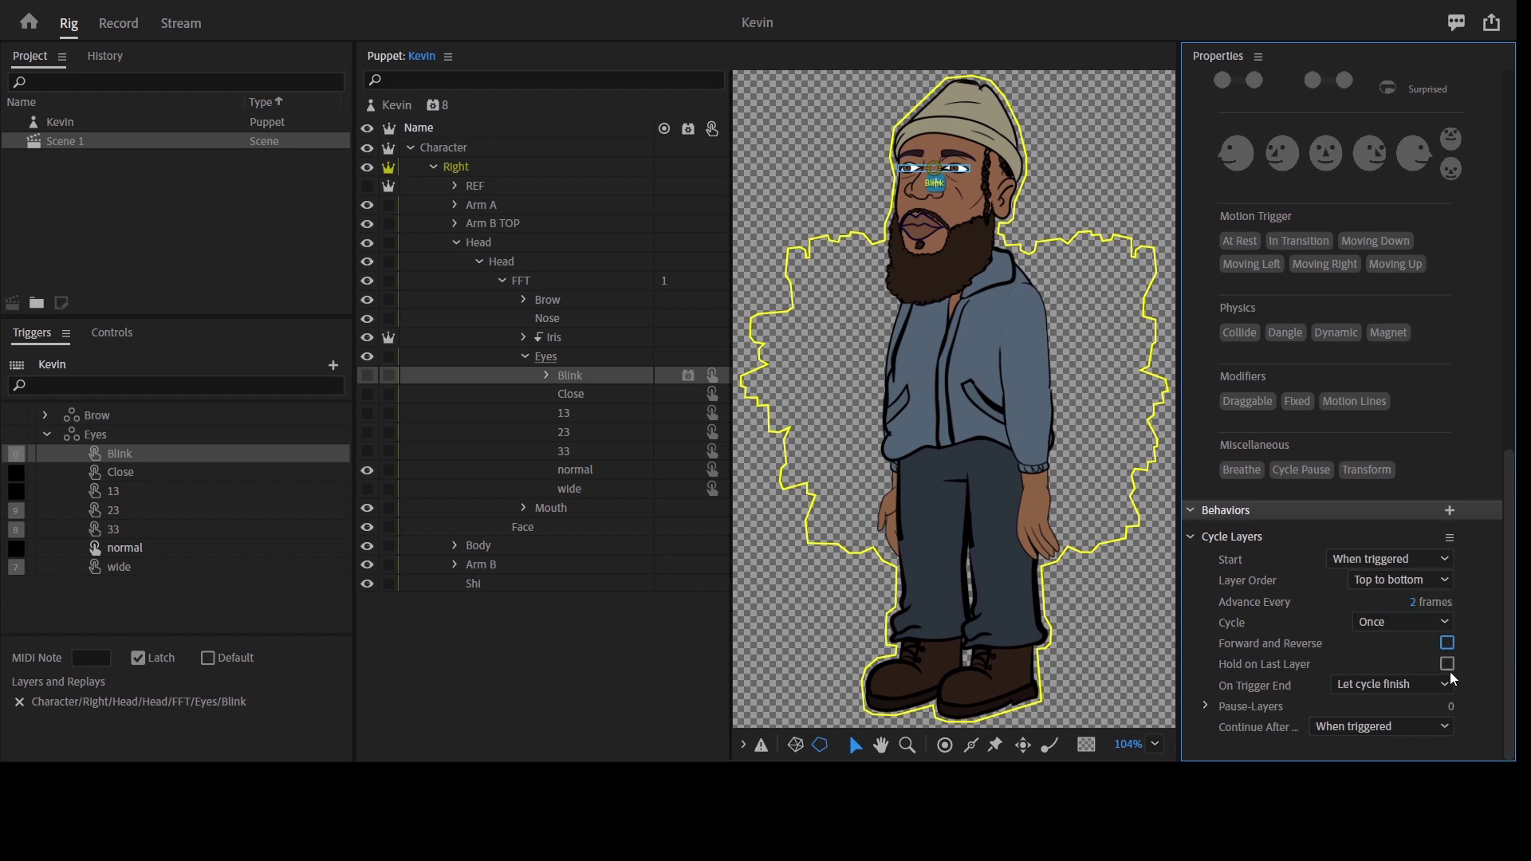
{"action": "key", "text": "space"}
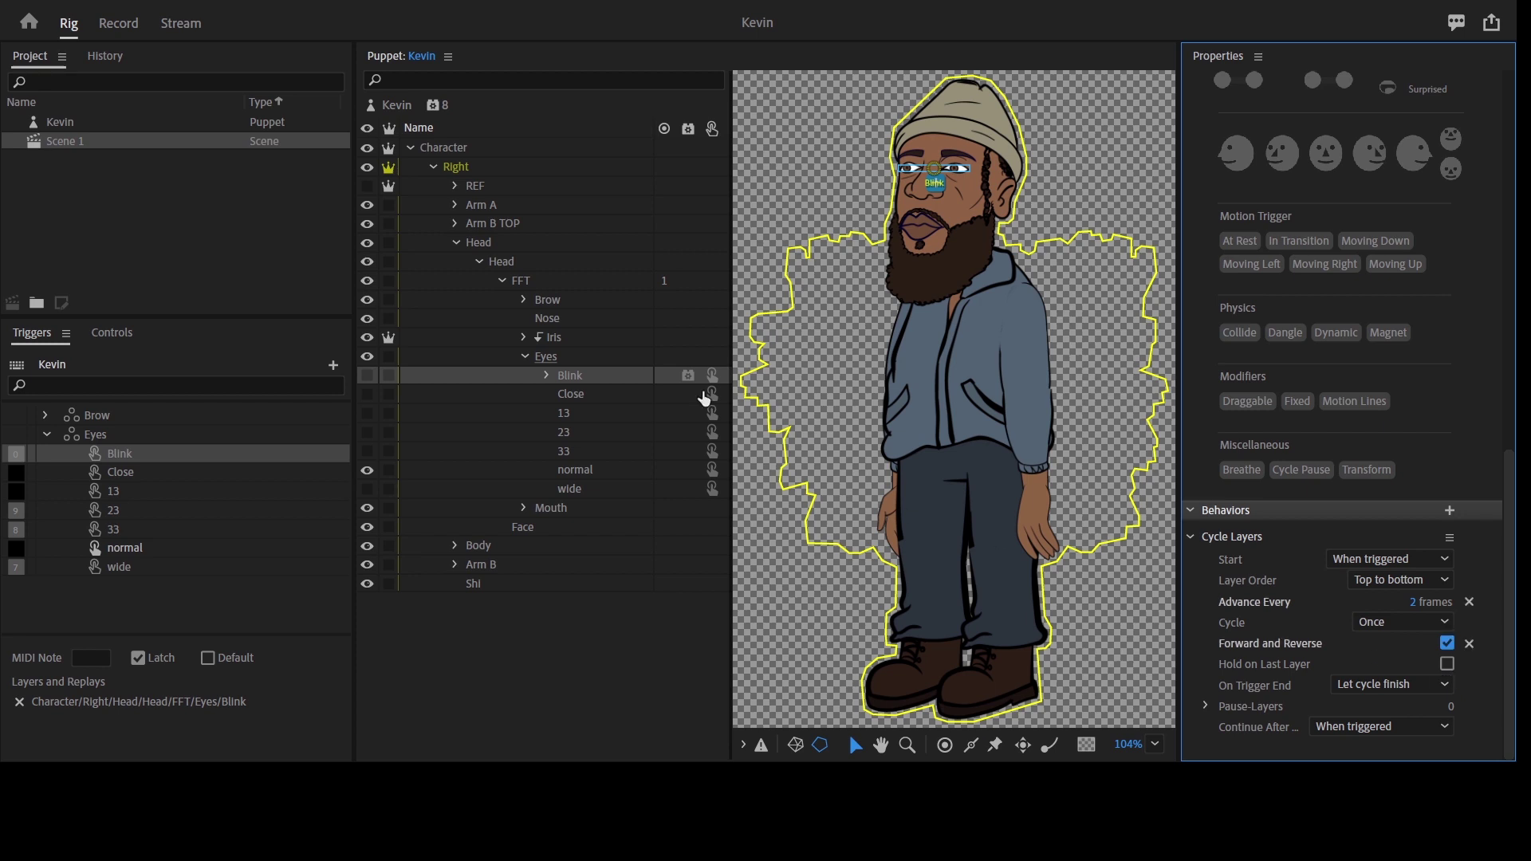
Make the Face layer independent and add a stick tagged Fixed across the face at mouth level.
{"action": "left_click", "coordinate": [525, 358]}
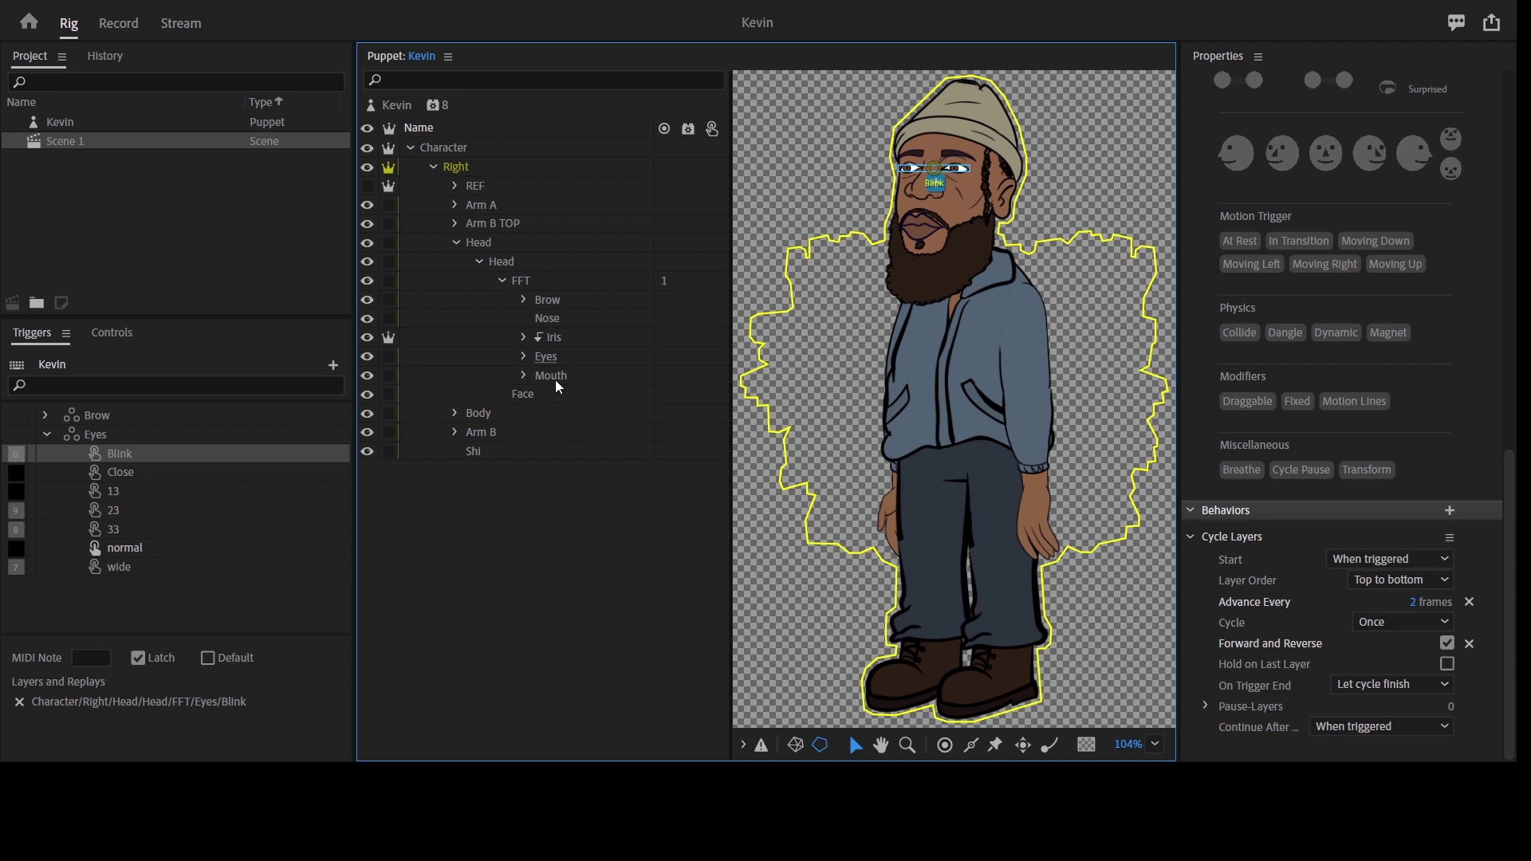
{"action": "left_click", "coordinate": [557, 376]}
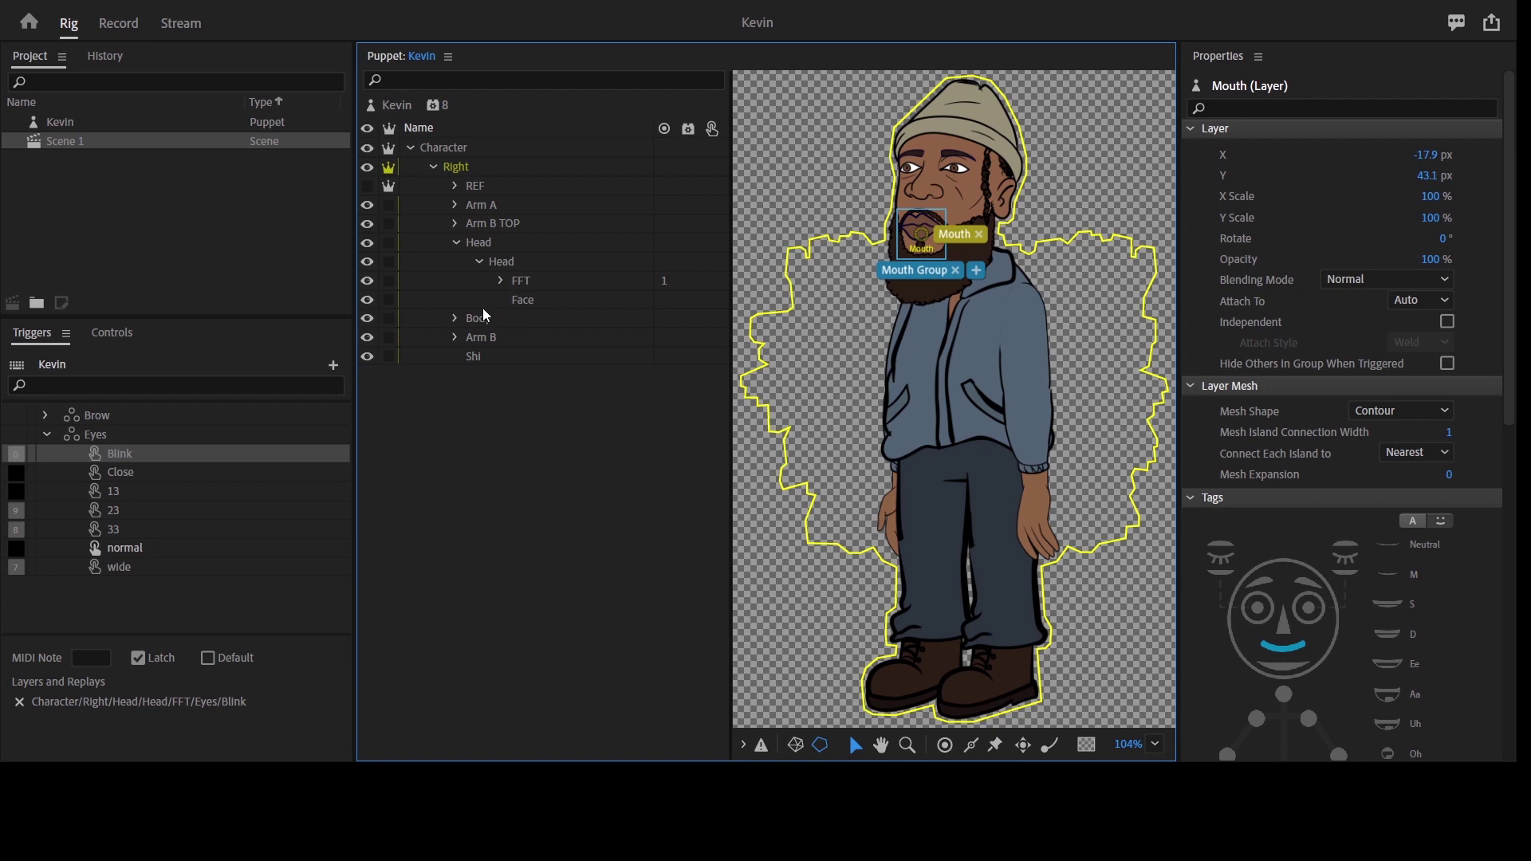
{"action": "left_click", "coordinate": [542, 303]}
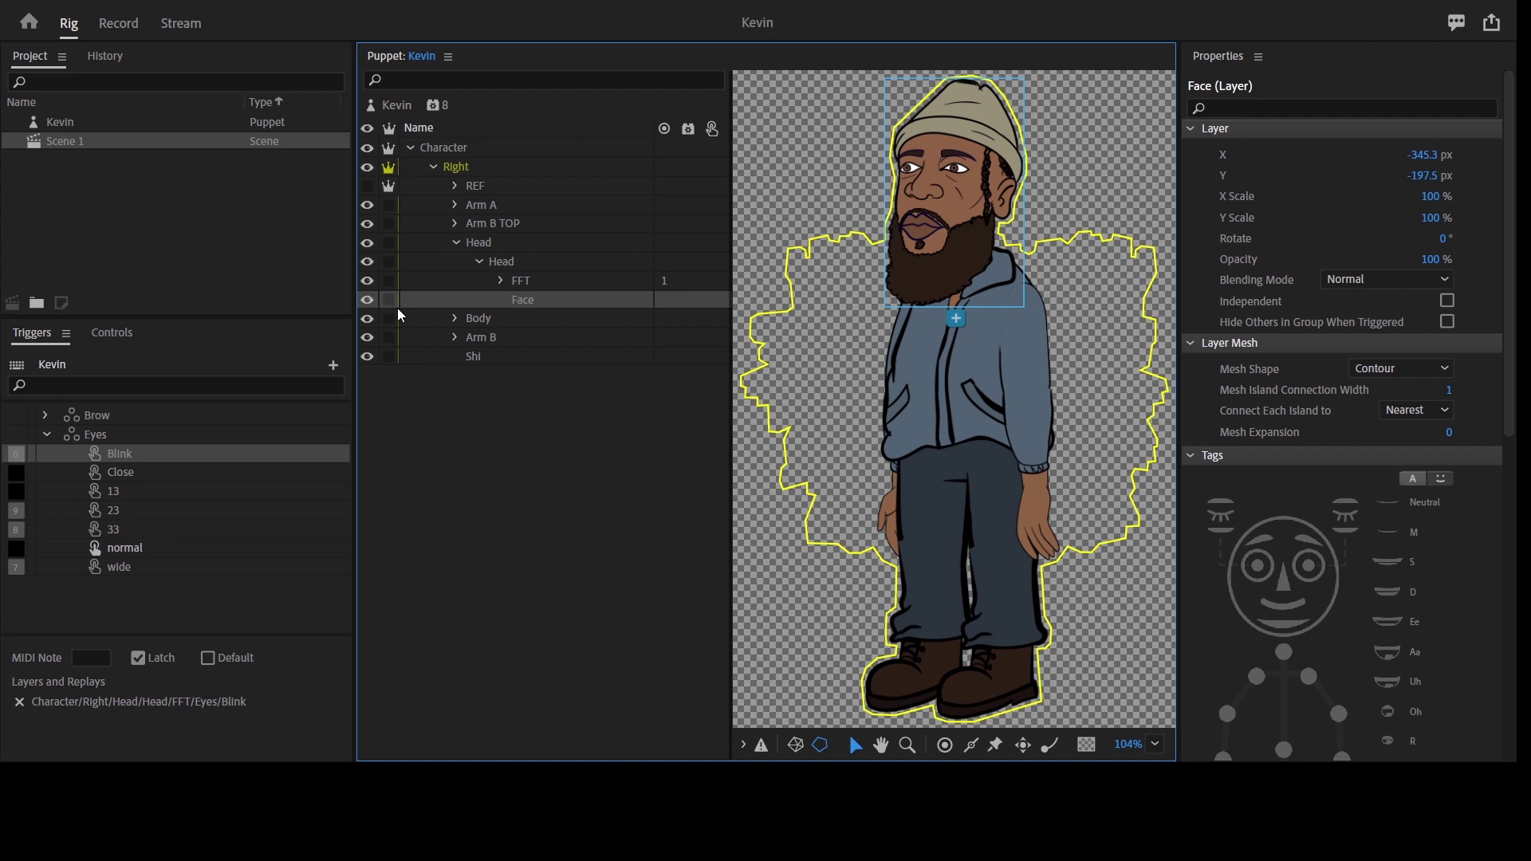
{"action": "left_click", "coordinate": [972, 746]}
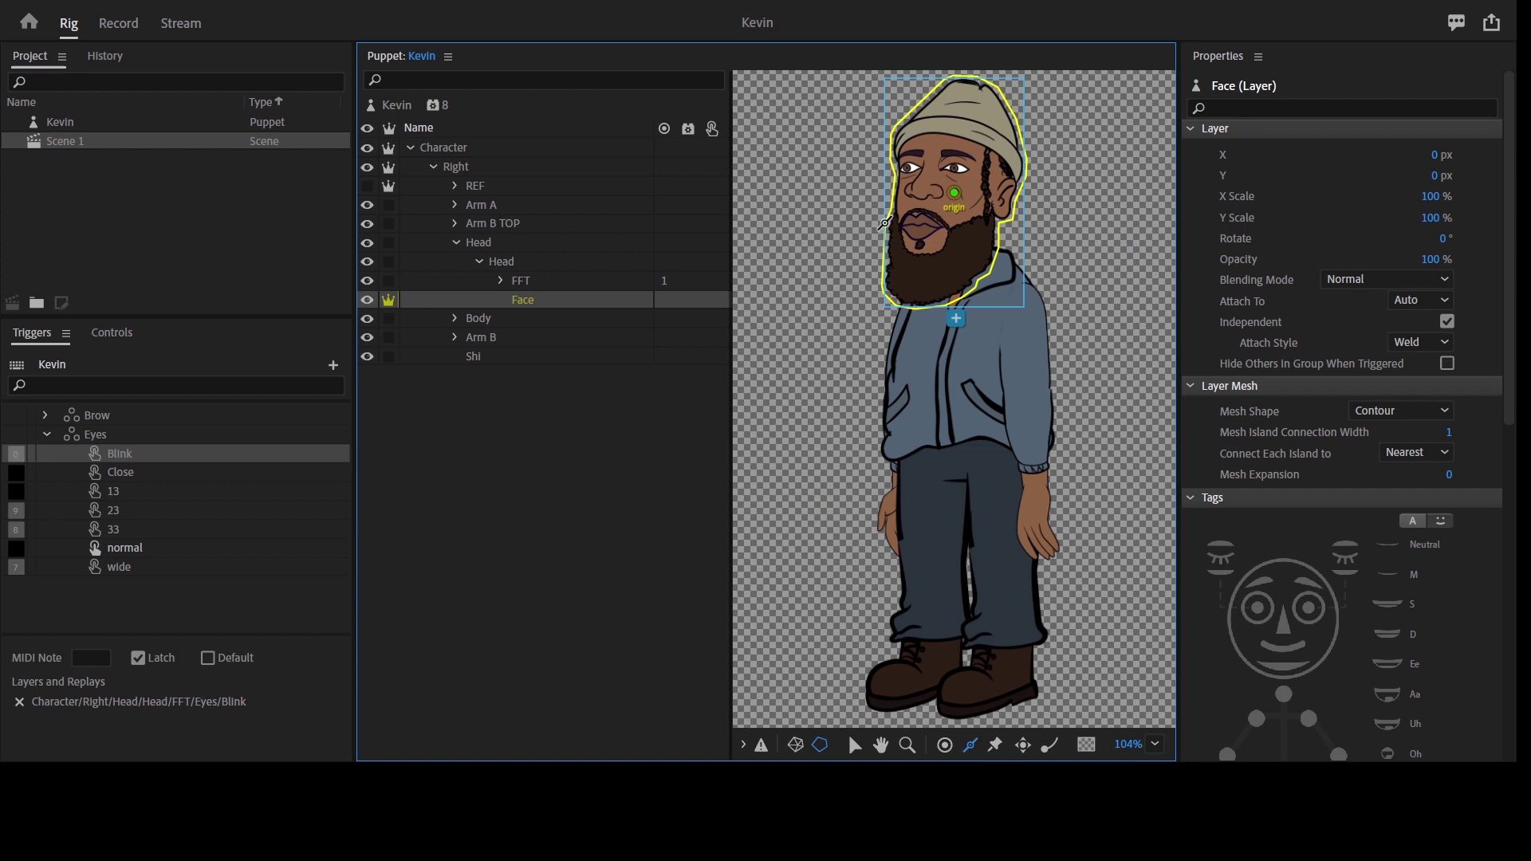
{"action": "left_click_drag", "start_coordinate": [881, 230], "coordinate": [1003, 224]}
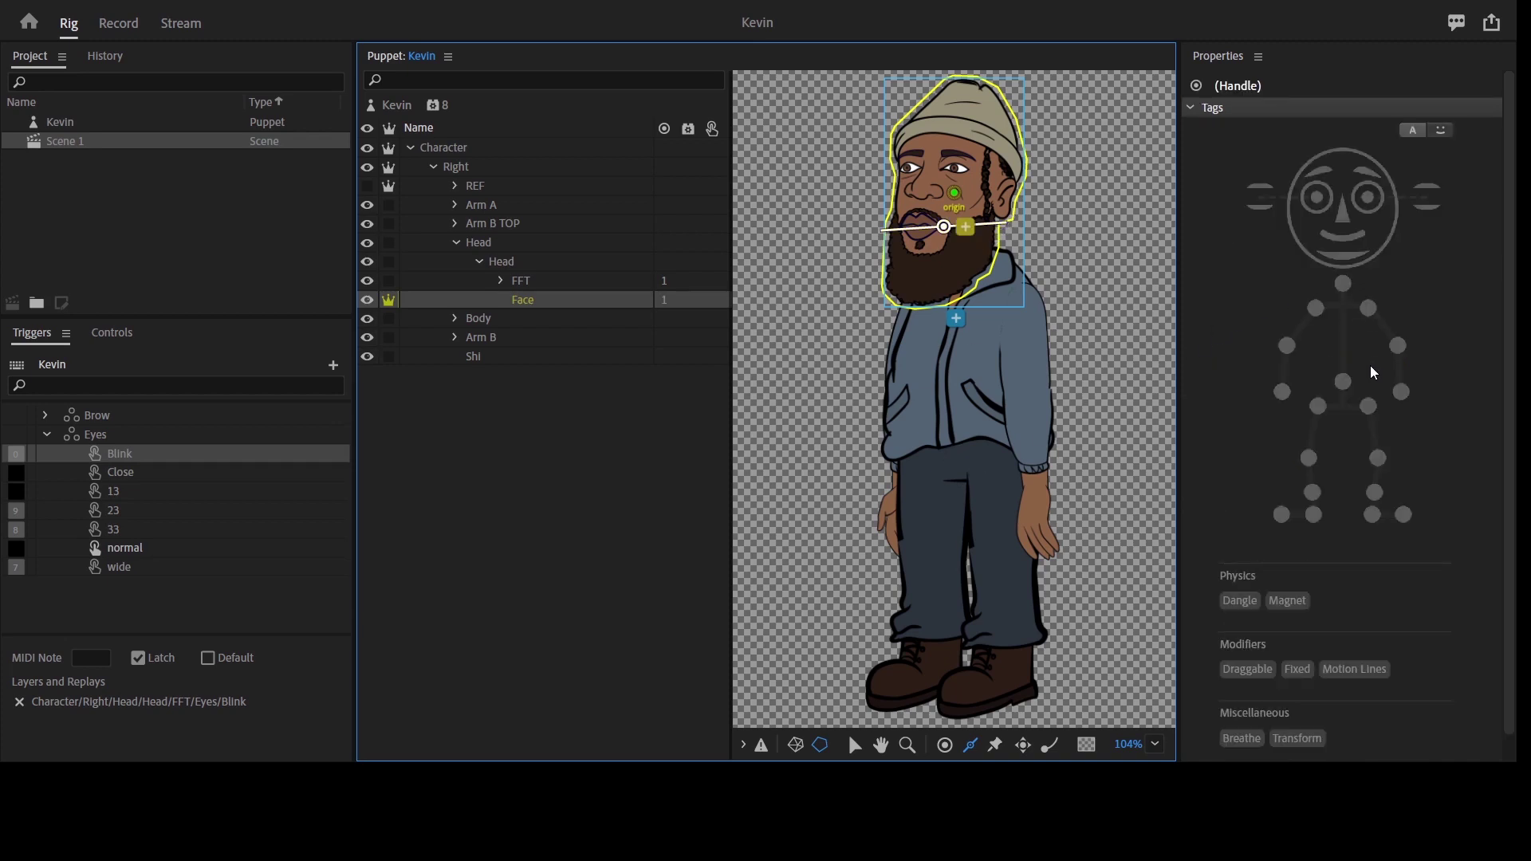
{"action": "left_click", "coordinate": [1299, 675]}
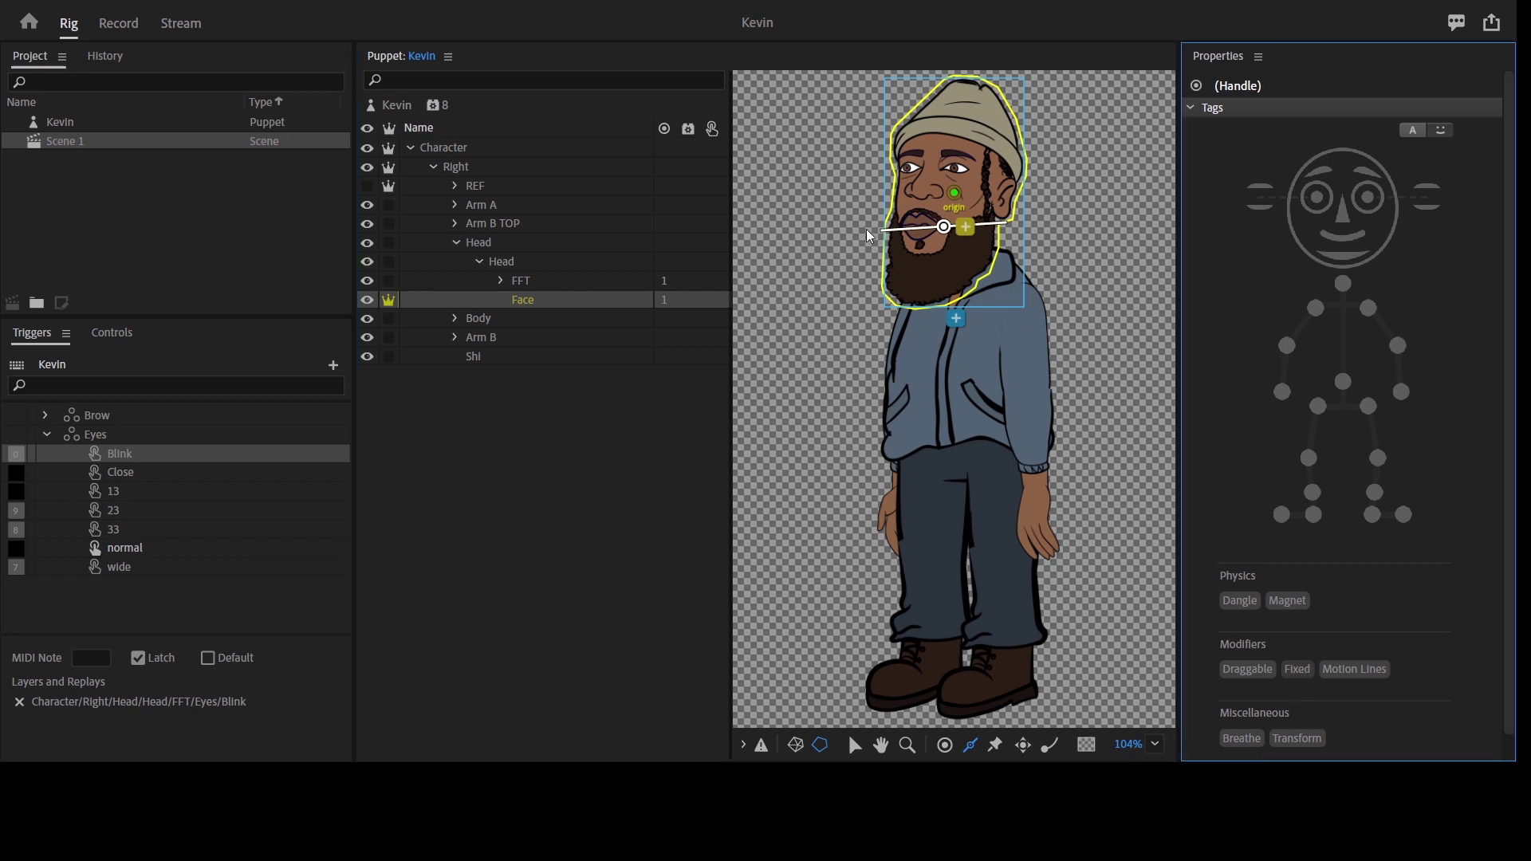
Add a short horizontal stick on the Face layer's chin below the mouth and tag it as Jaw.
{"action": "left_click_drag", "start_coordinate": [905, 268], "coordinate": [946, 267]}
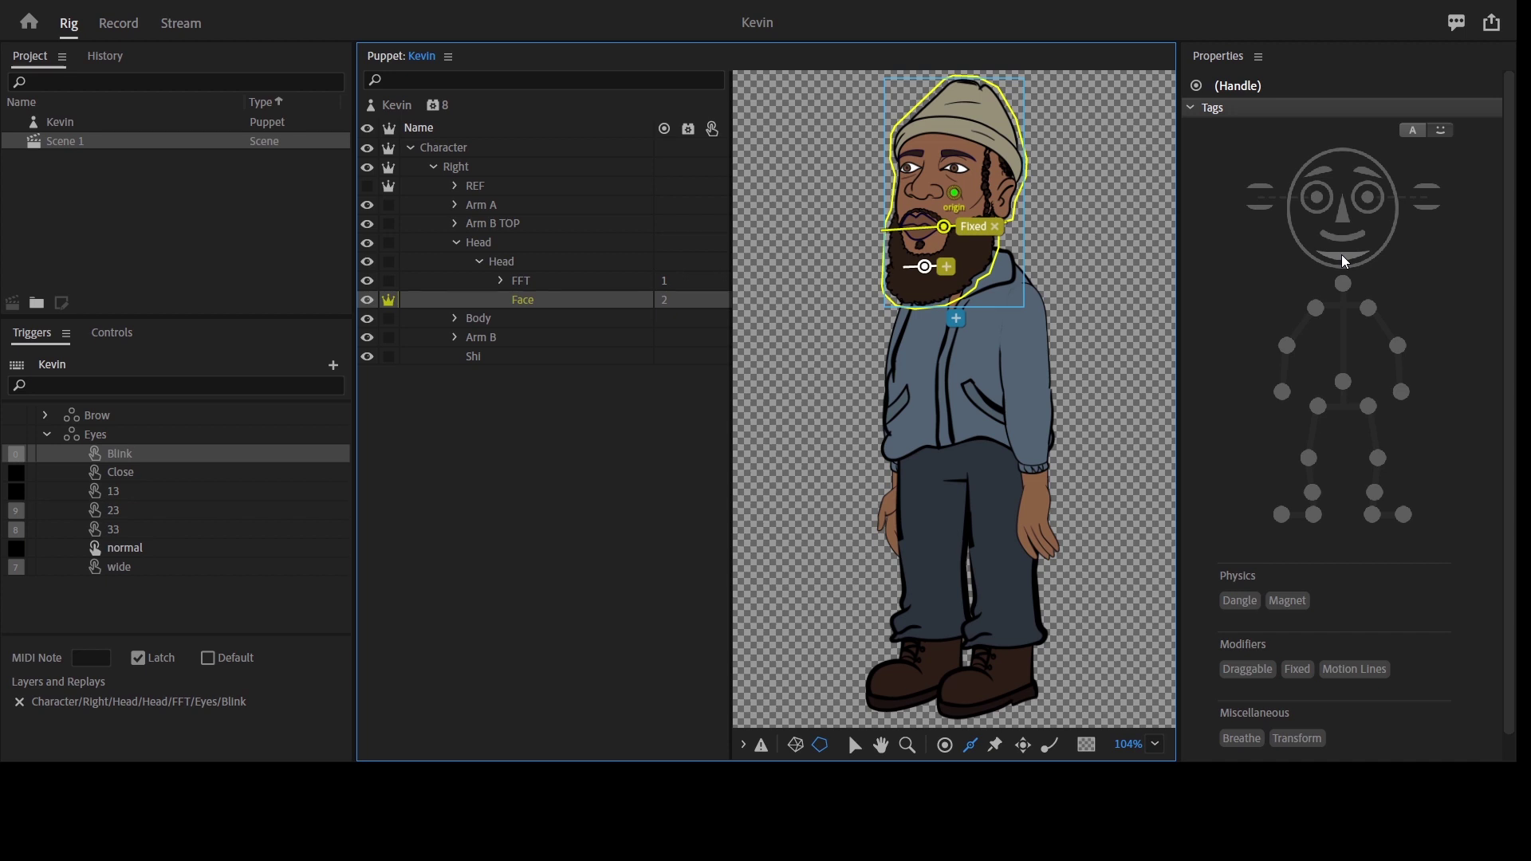
{"action": "left_click", "coordinate": [1341, 255]}
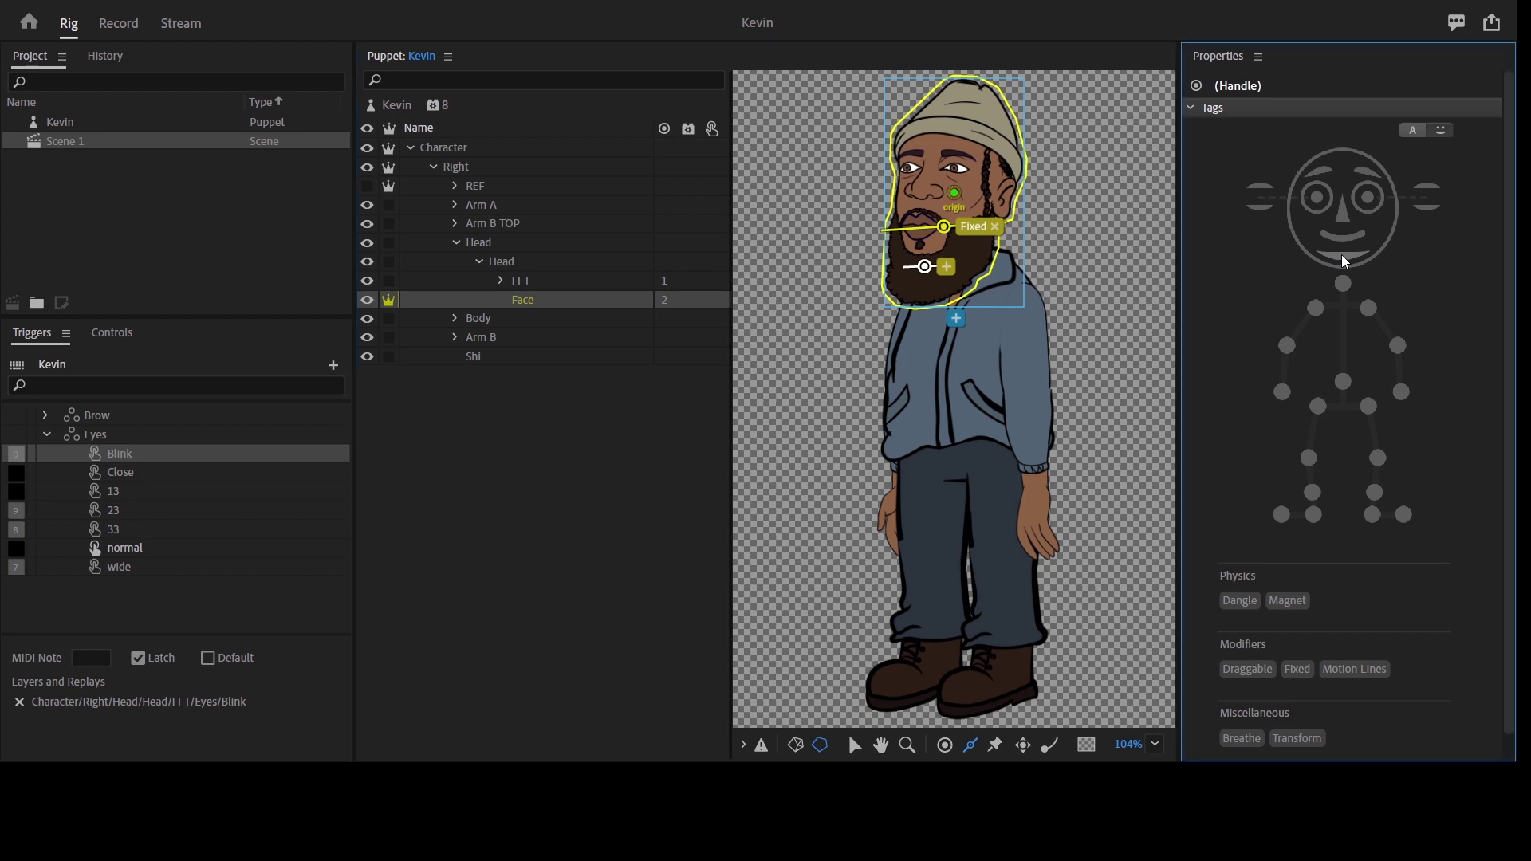
{"action": "left_click", "coordinate": [1326, 256]}
Move the top-level Head layer's origin handle down to the neck beneath the beard and tag it Neck and Draggable.
{"action": "left_click", "coordinate": [480, 259]}
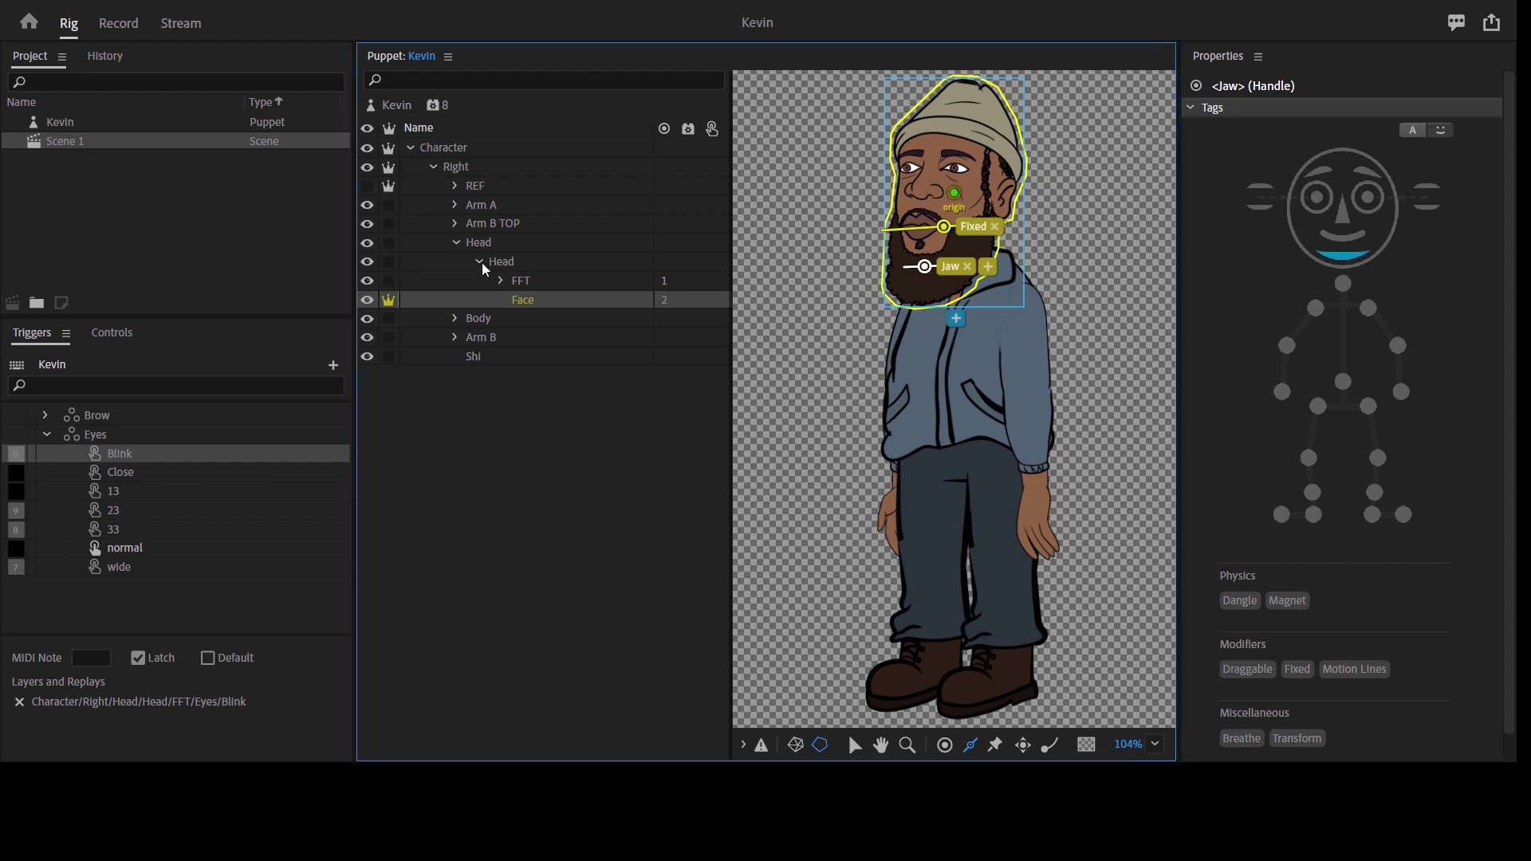
{"action": "left_click", "coordinate": [464, 239]}
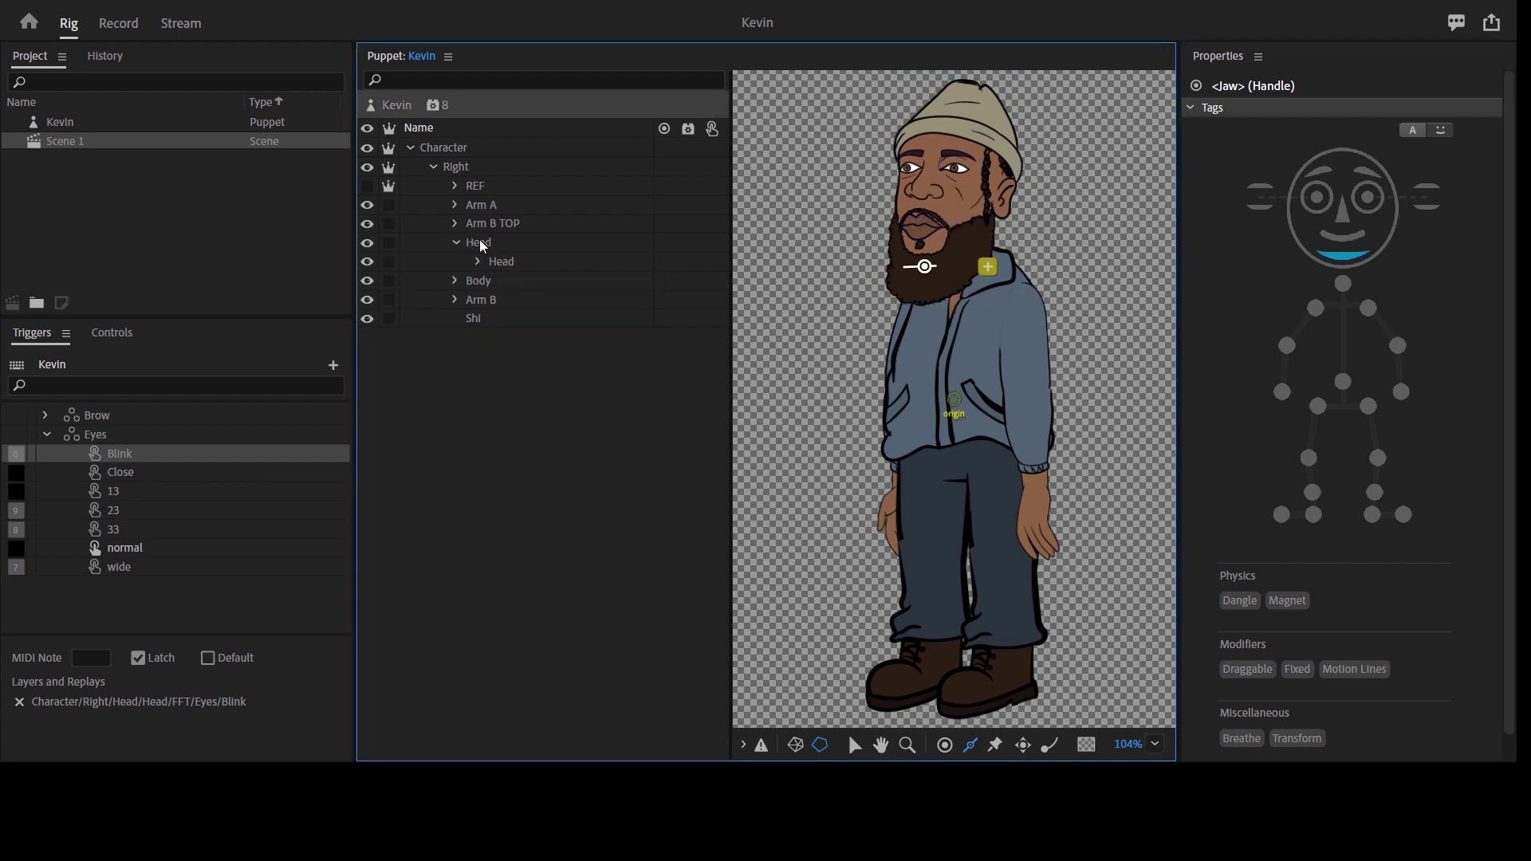
{"action": "left_click", "coordinate": [457, 240]}
{"action": "left_click", "coordinate": [493, 242]}
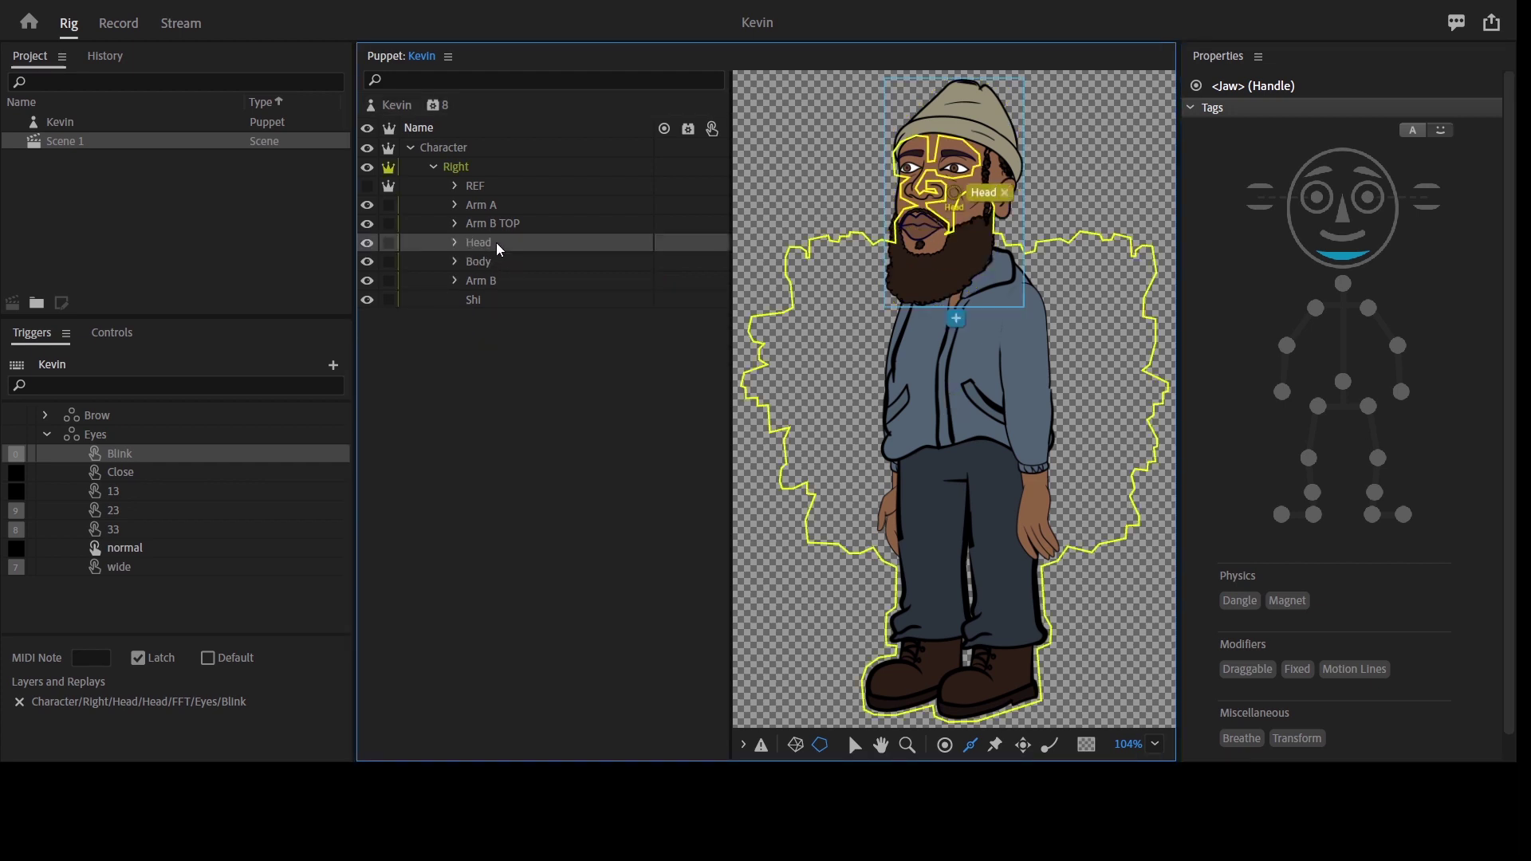
{"action": "left_click", "coordinate": [855, 745]}
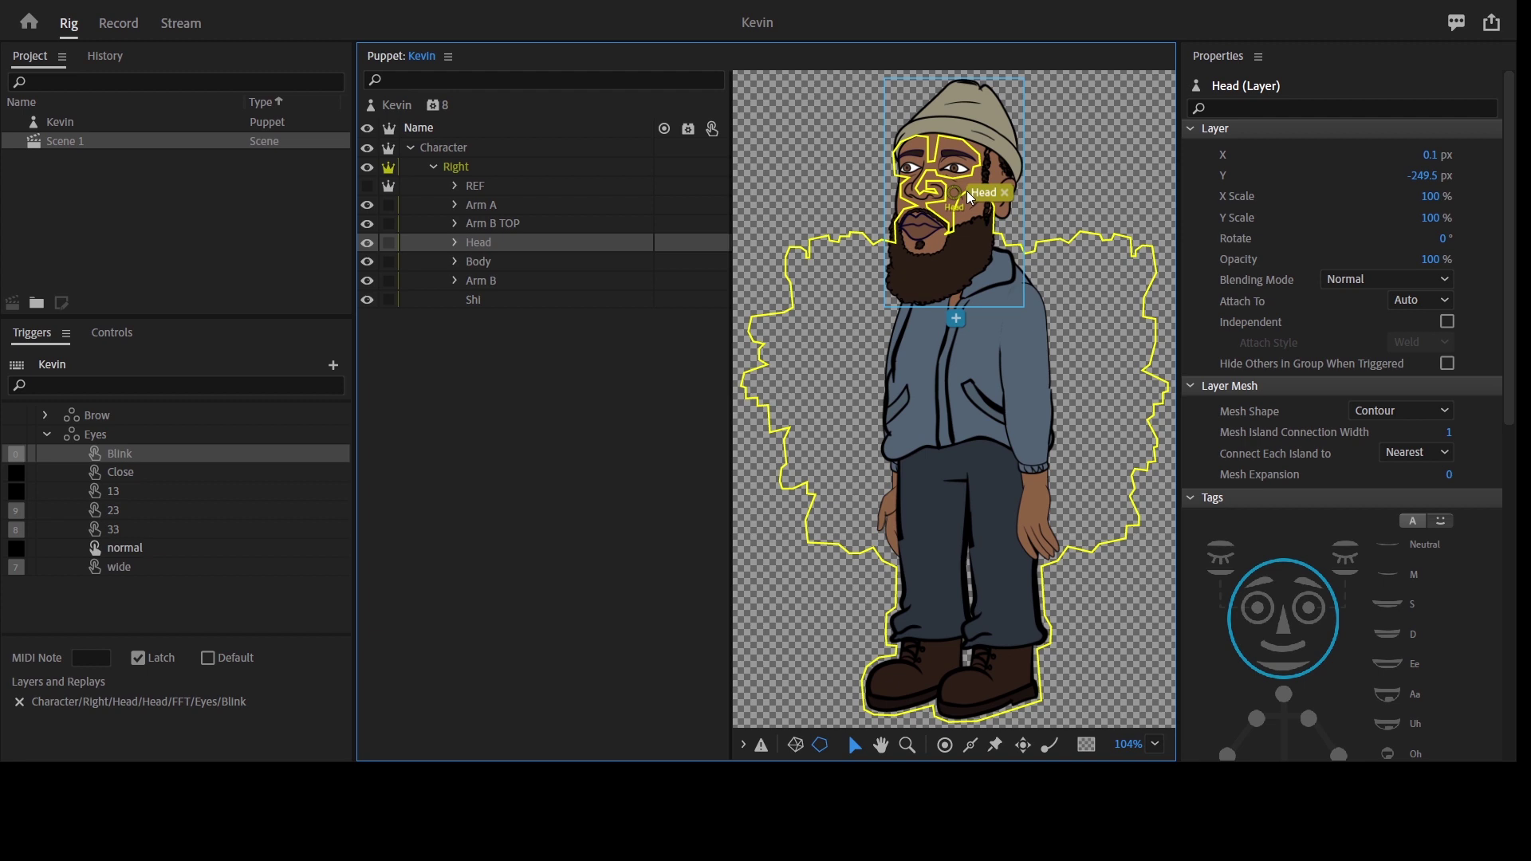
{"action": "left_click_drag", "start_coordinate": [966, 190], "coordinate": [960, 252]}
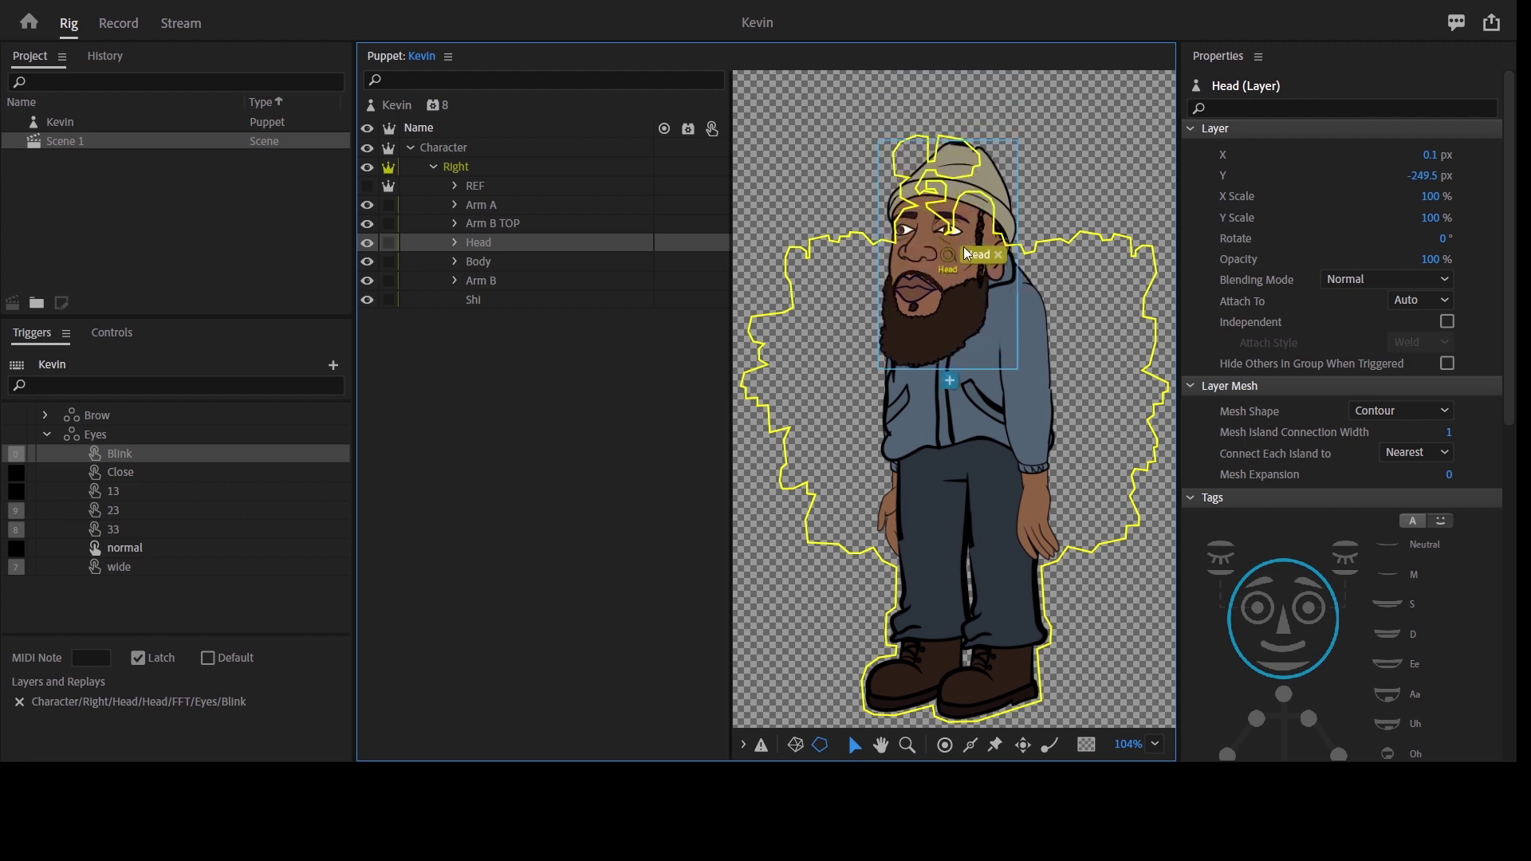
{"action": "left_click_drag", "start_coordinate": [961, 261], "coordinate": [959, 262]}
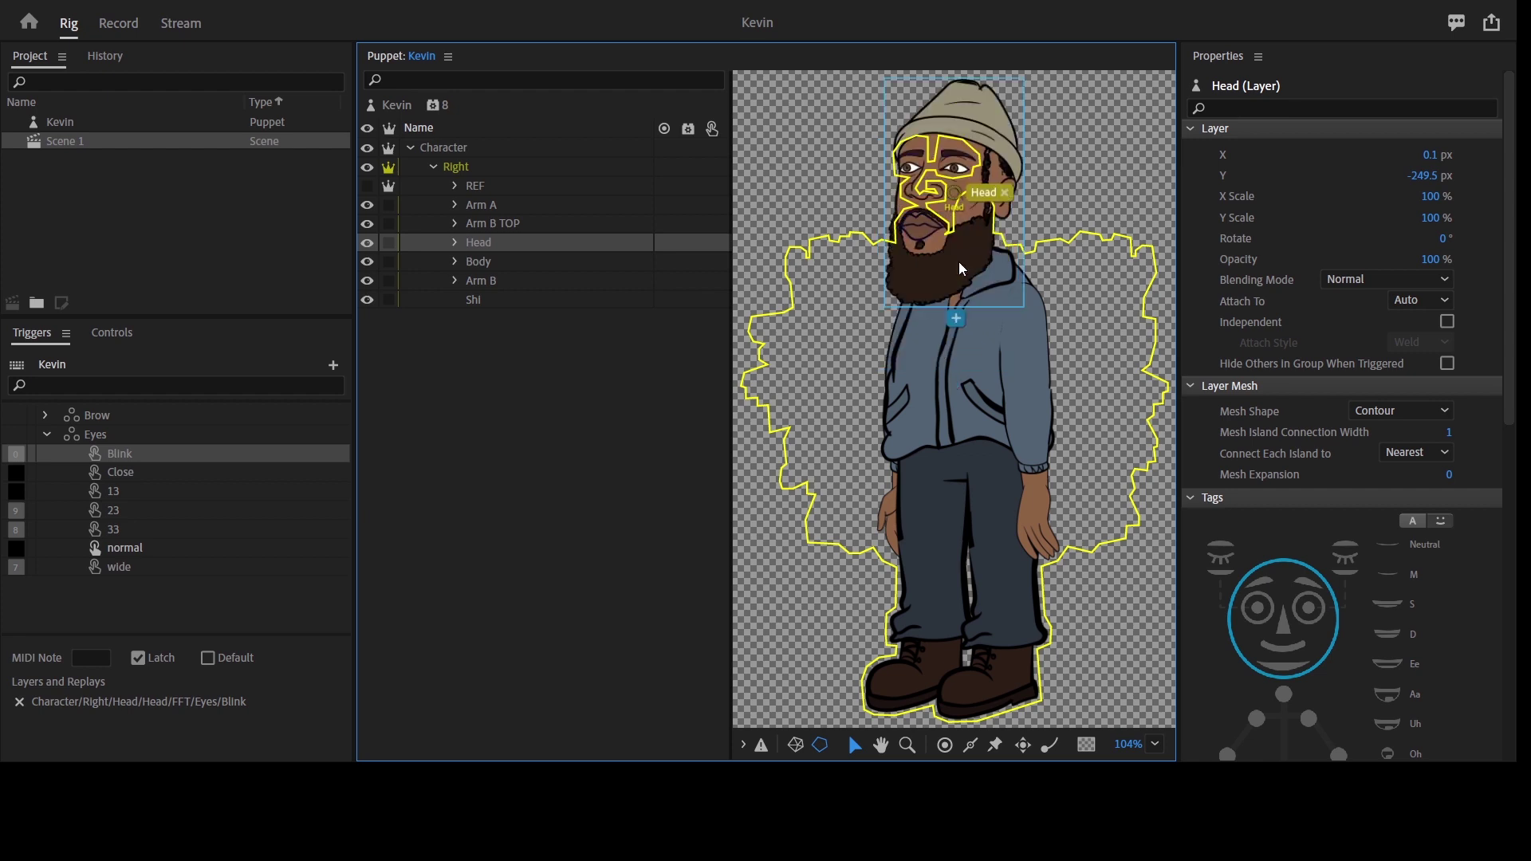
{"action": "left_click_drag", "start_coordinate": [960, 194], "coordinate": [949, 259]}
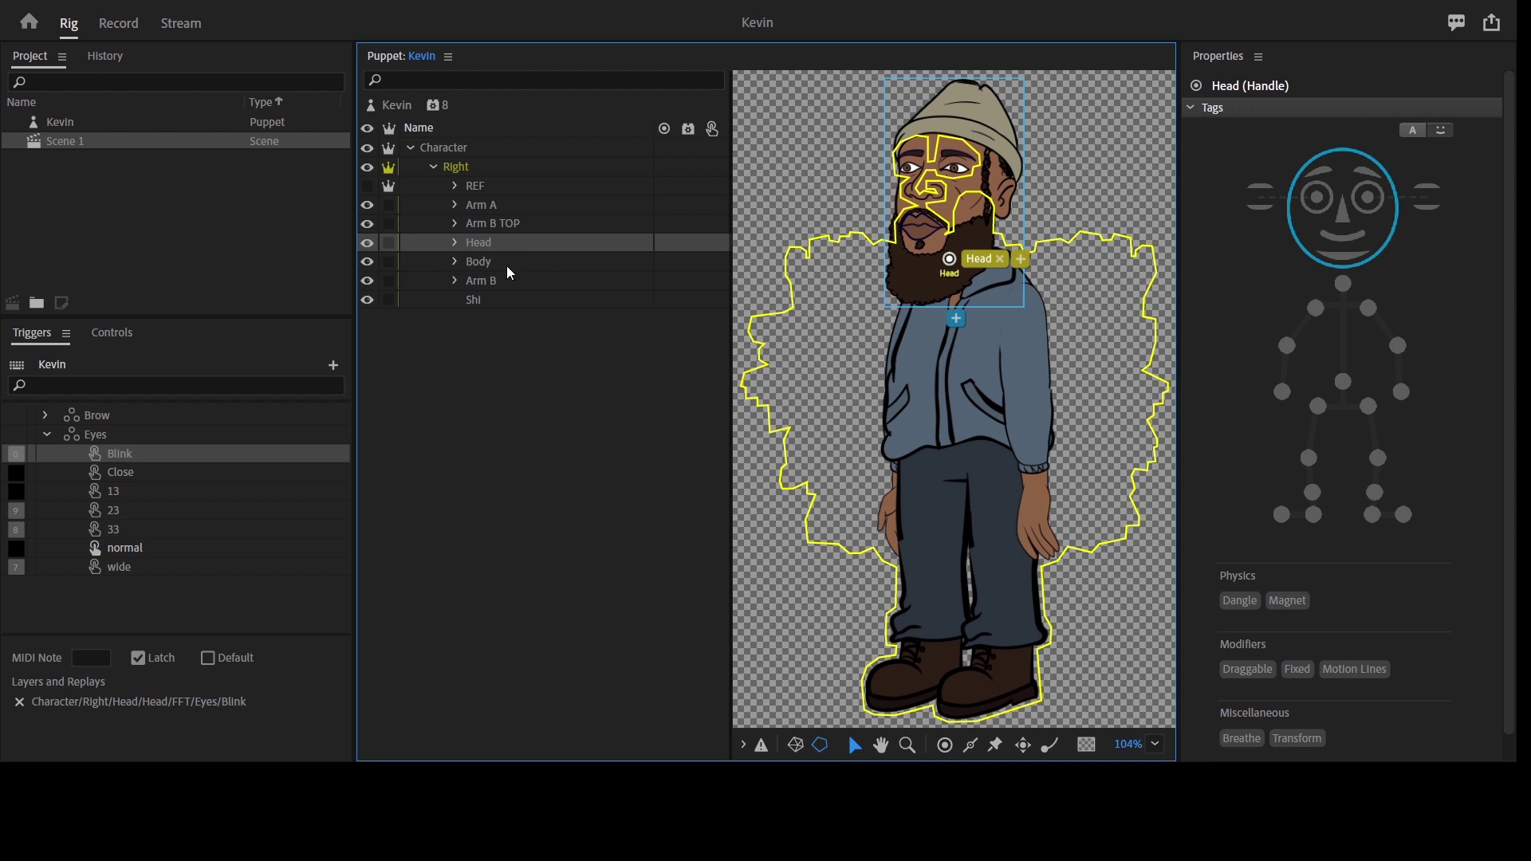
{"action": "left_click", "coordinate": [1343, 284]}
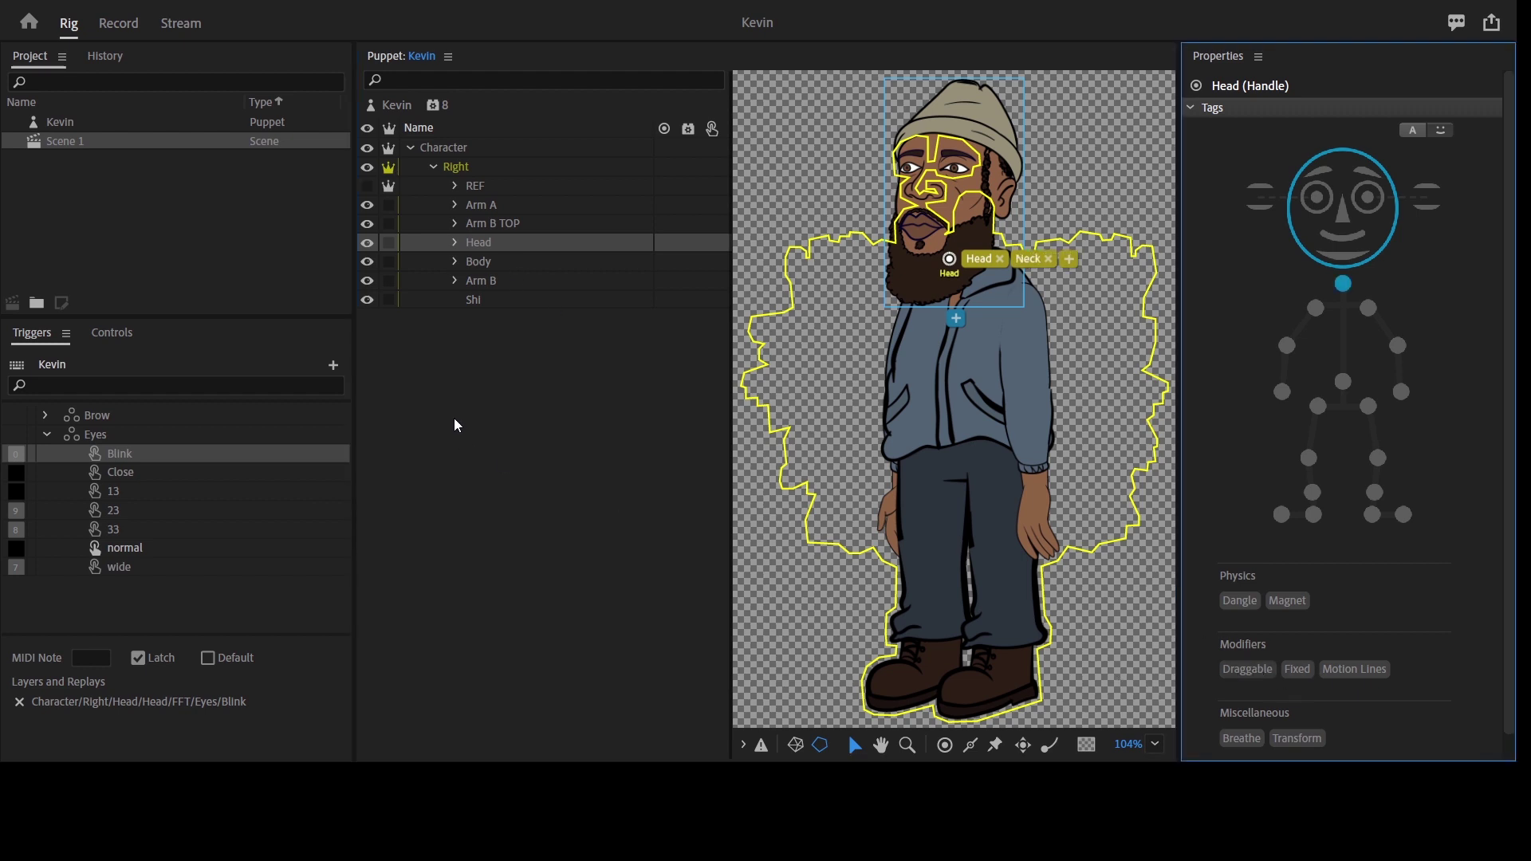
{"action": "left_click", "coordinate": [1246, 668]}
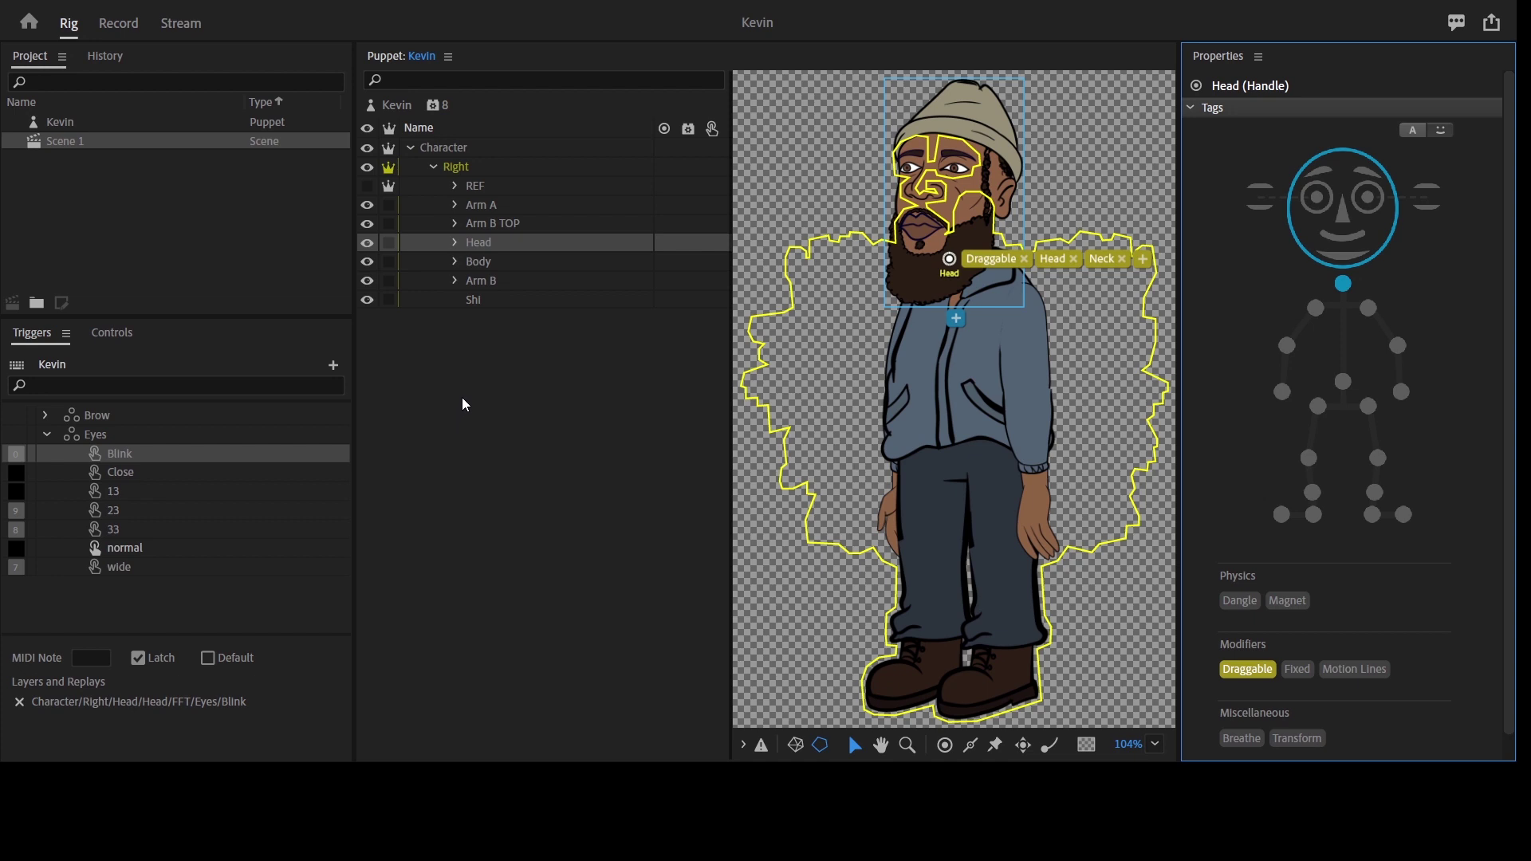
Add three handles to the Body layer at the pelvis and tag them Right Hip, Left Hip and Waist.
{"action": "left_click", "coordinate": [506, 260]}
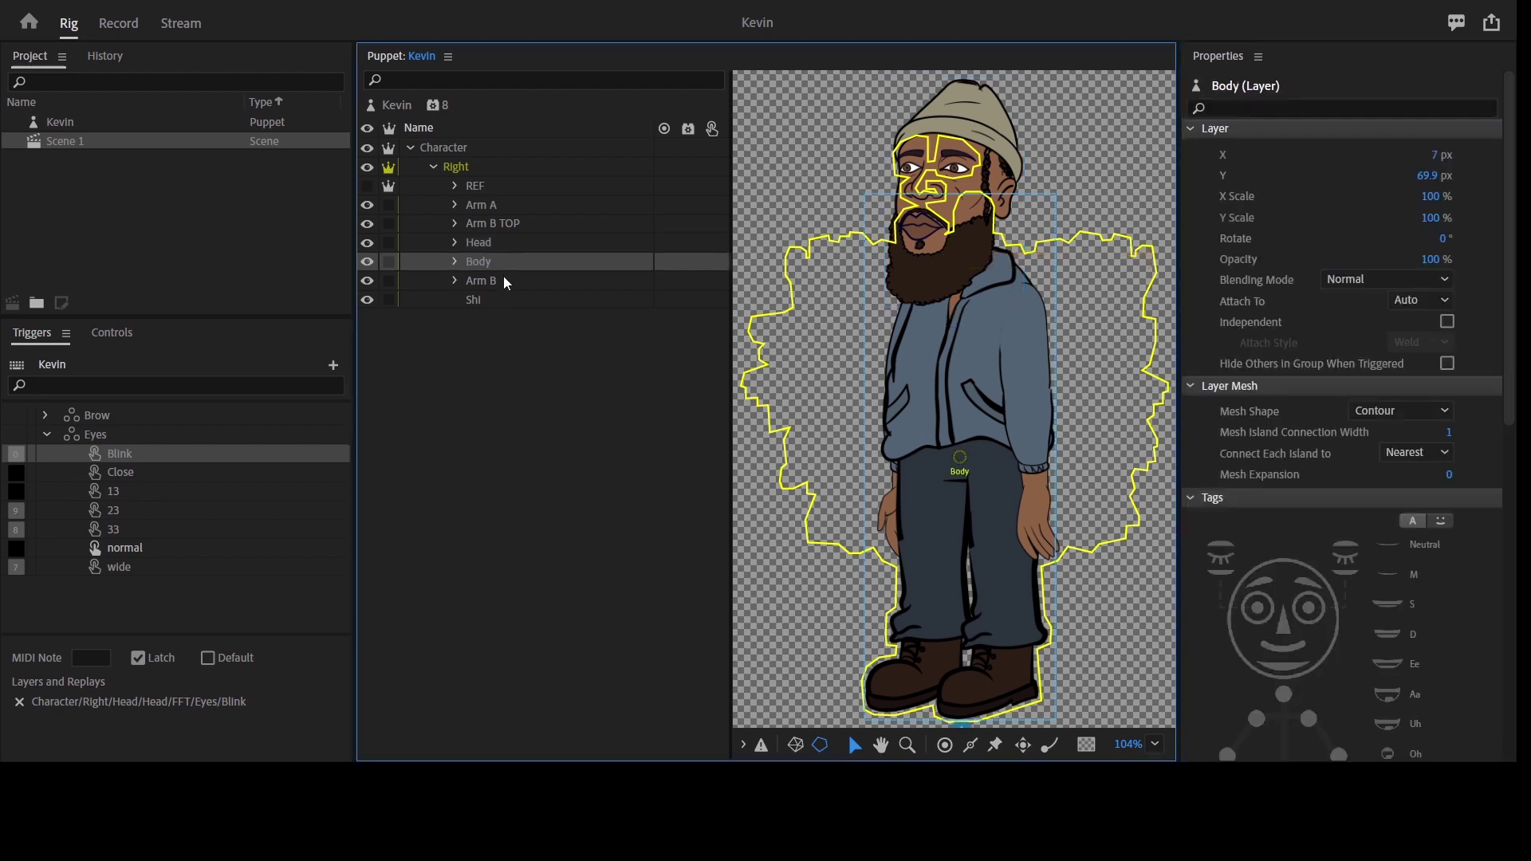
{"action": "left_click", "coordinate": [944, 744]}
{"action": "left_click", "coordinate": [918, 457]}
{"action": "left_click", "coordinate": [1324, 405]}
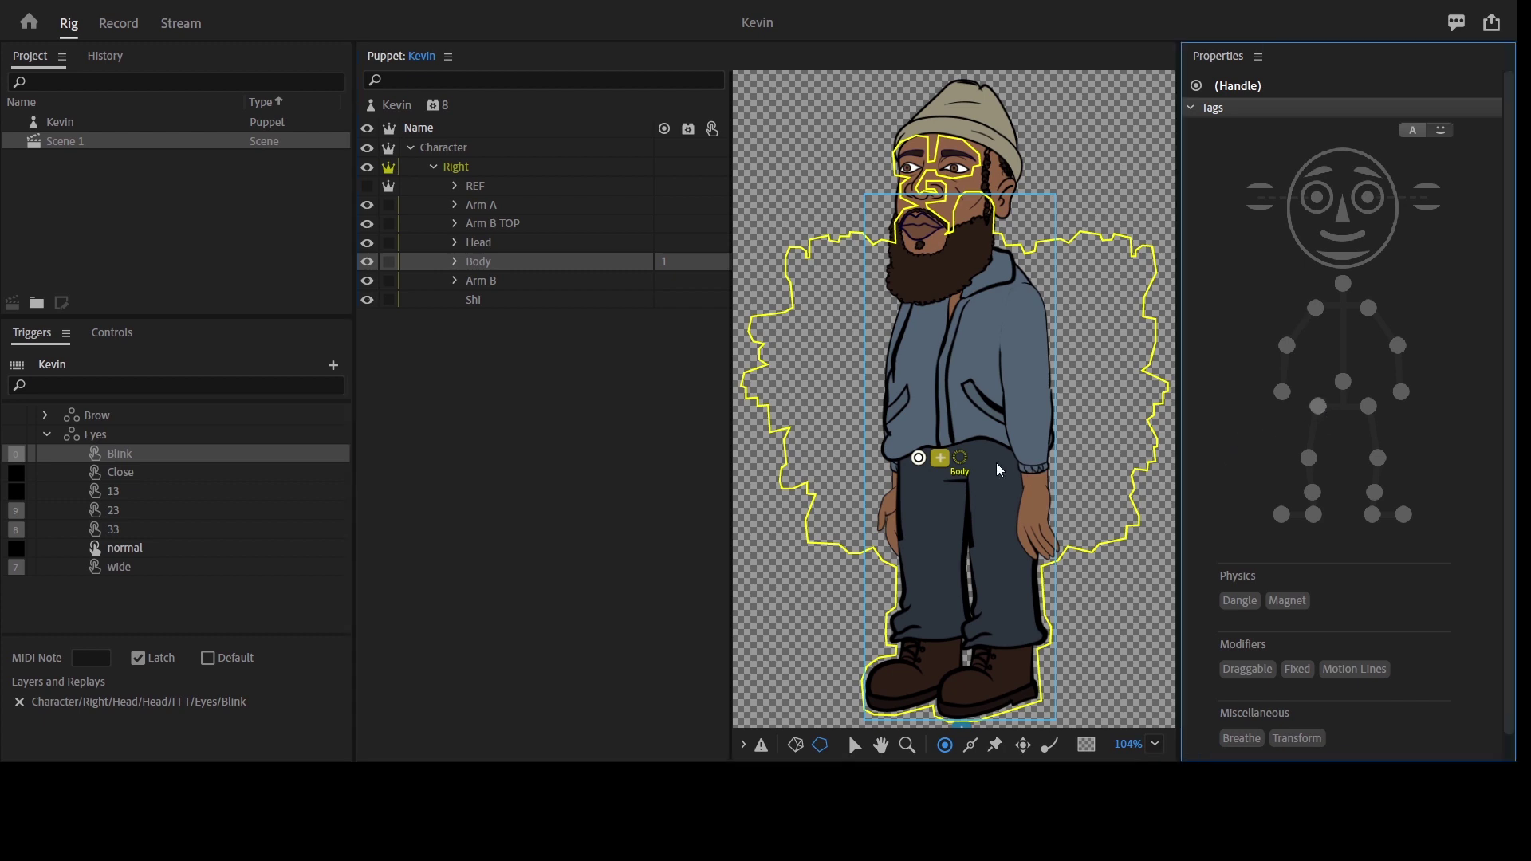
{"action": "left_click", "coordinate": [1363, 407]}
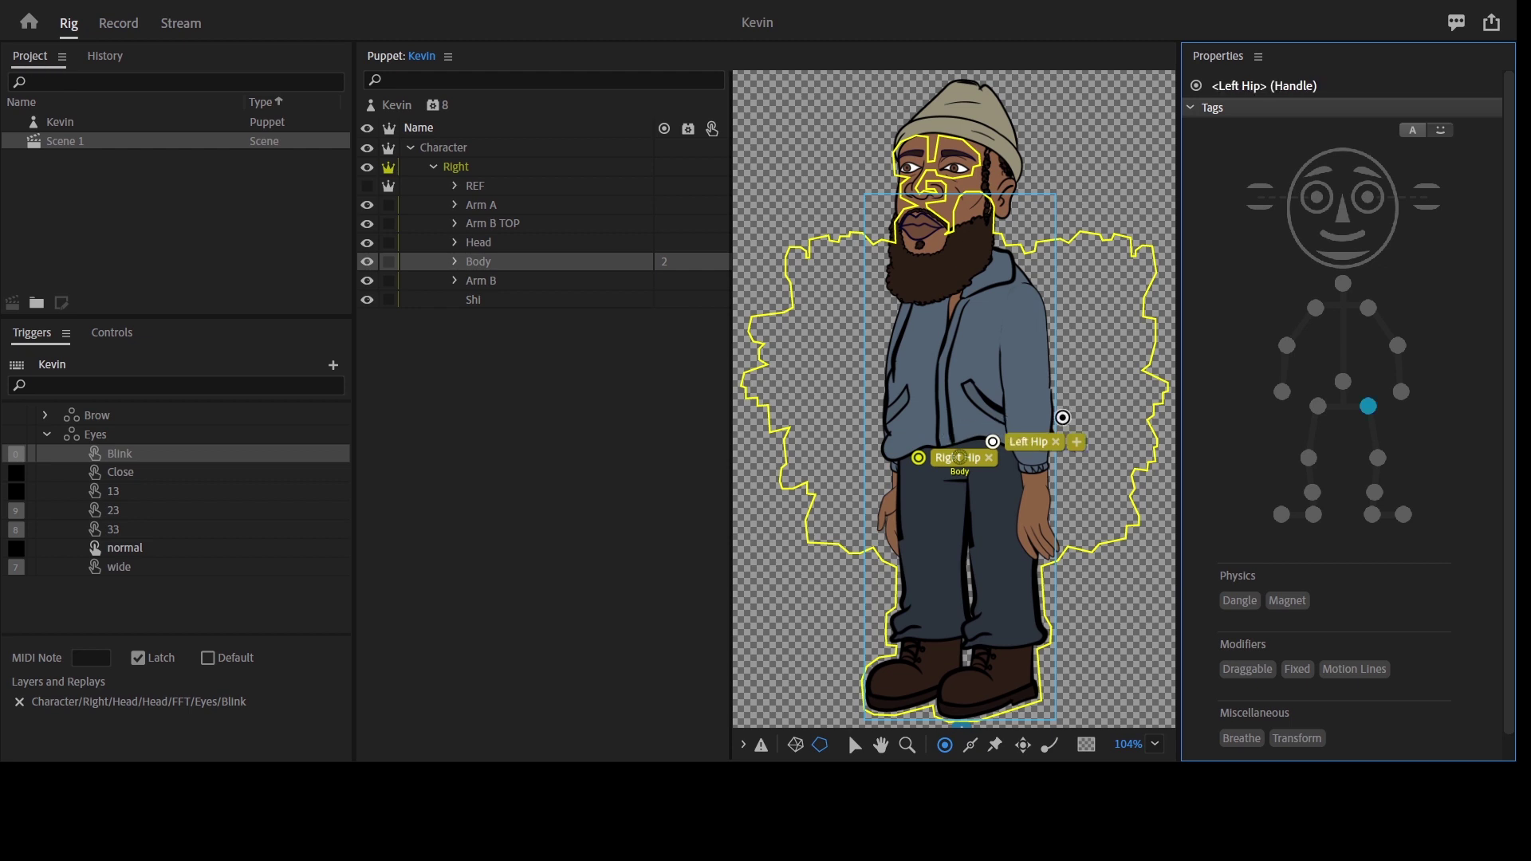
{"action": "left_click", "coordinate": [1336, 393]}
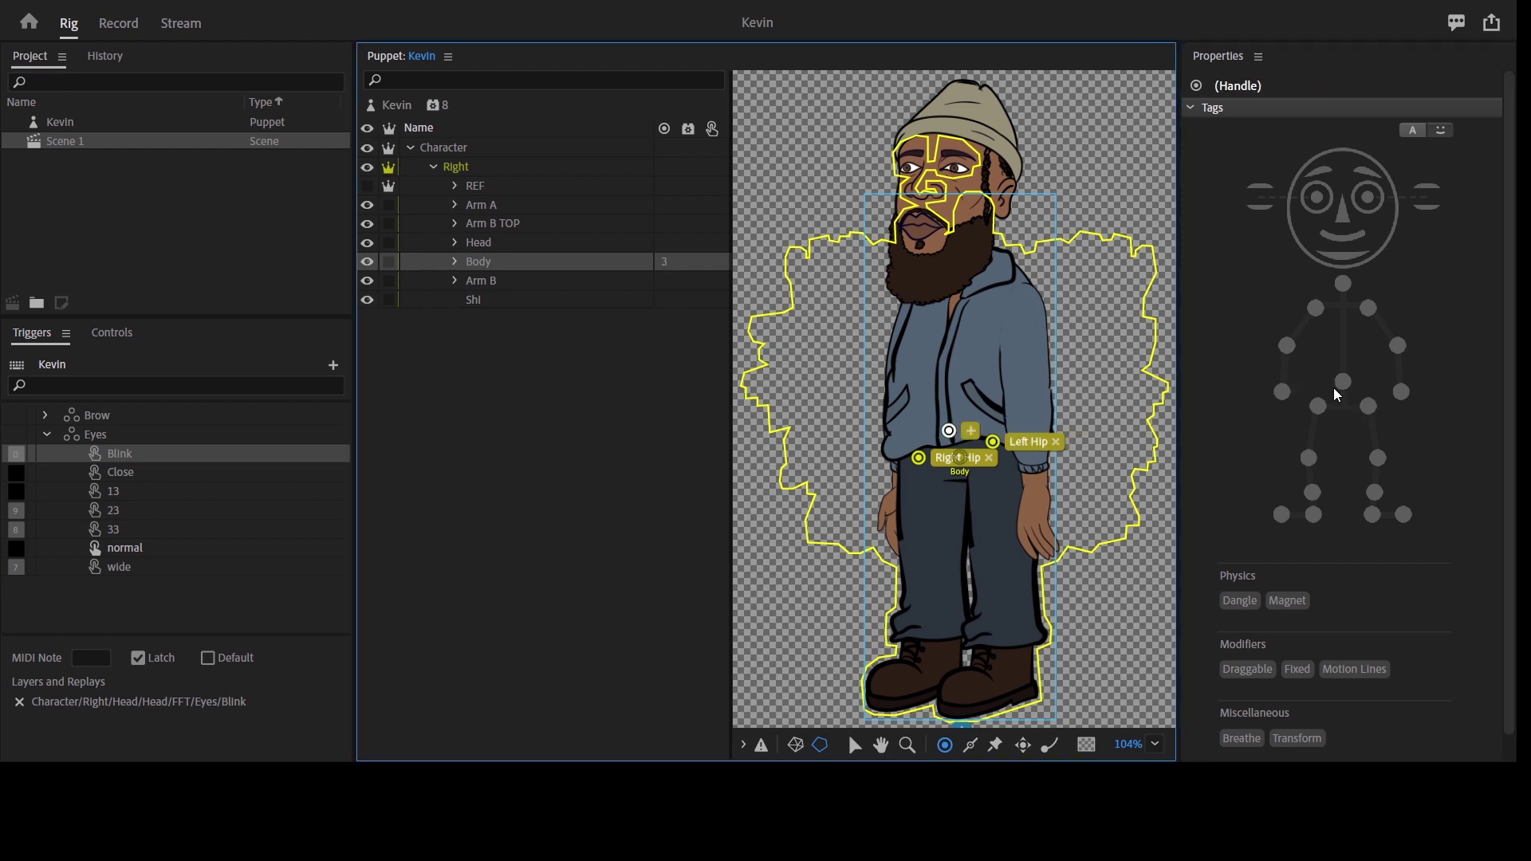
{"action": "left_click", "coordinate": [1344, 384]}
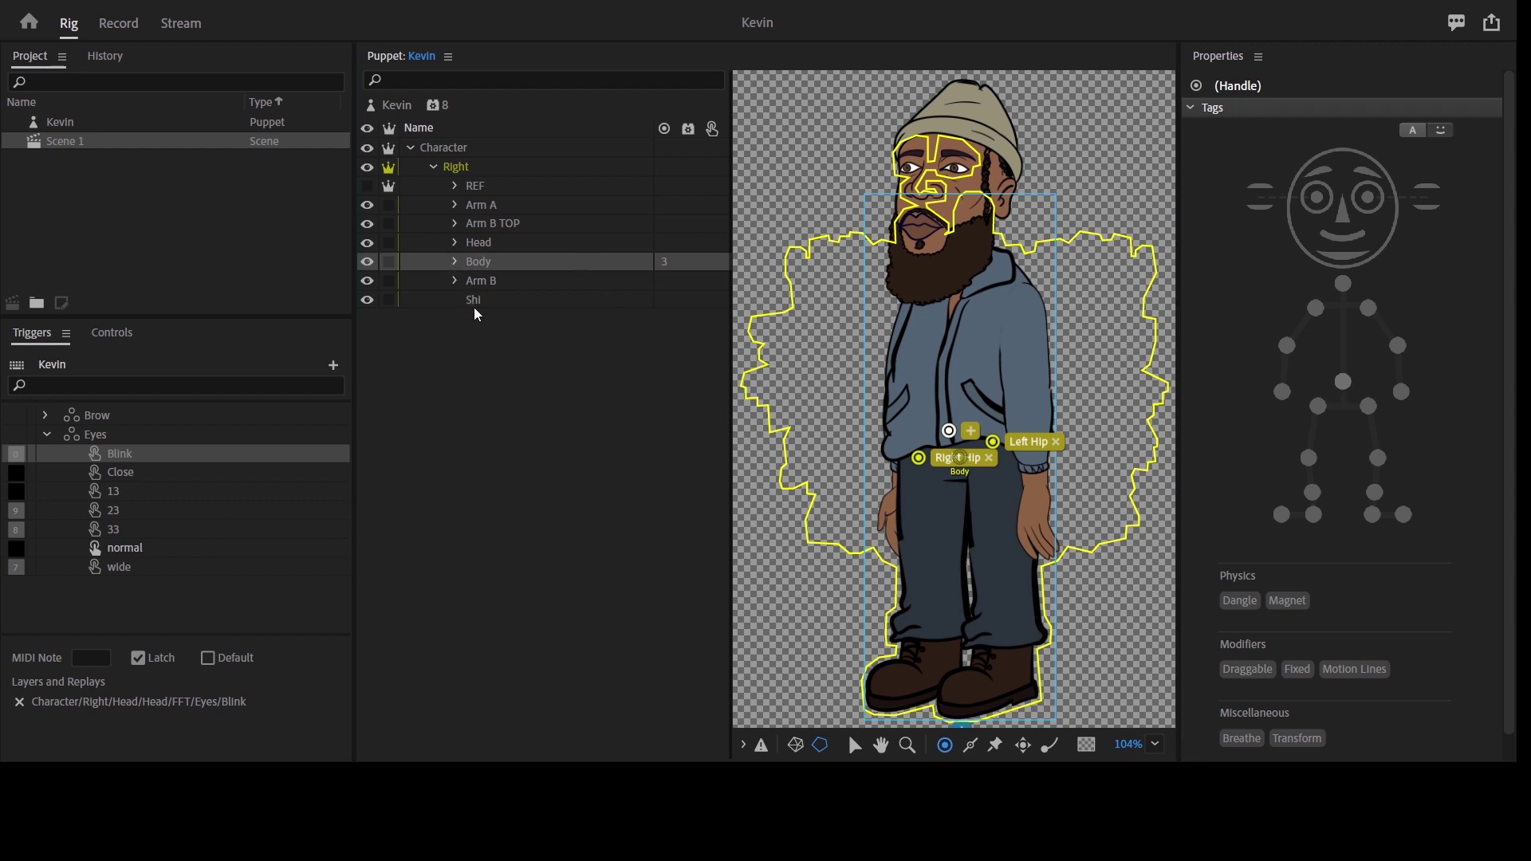
Make the LegA and LegB layers inside Body independent and set their attach style to Hinge.
{"action": "left_click", "coordinate": [457, 262]}
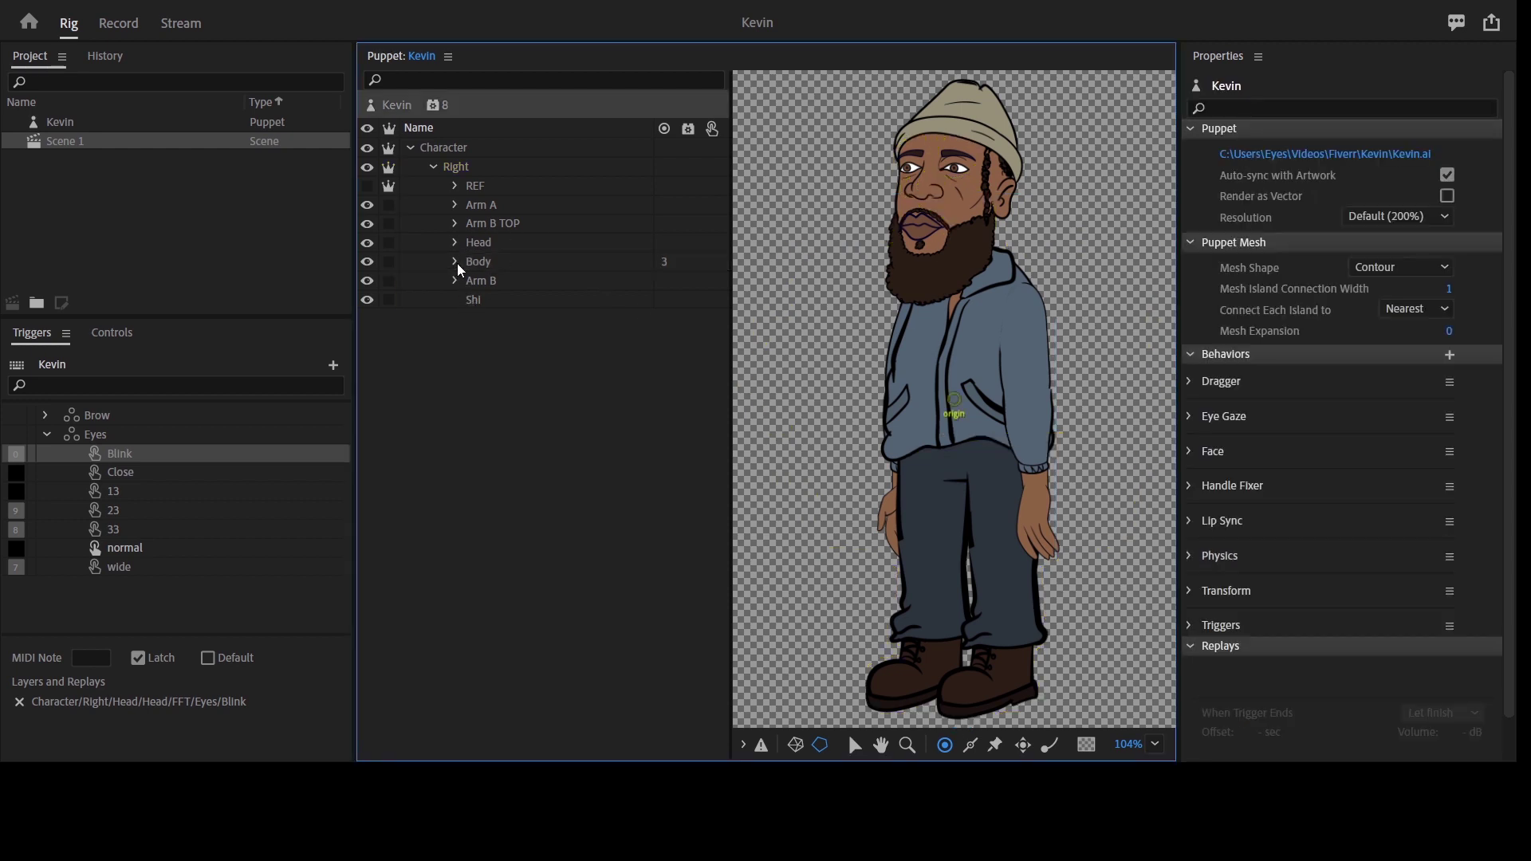
{"action": "left_click", "coordinate": [457, 263]}
{"action": "left_click", "coordinate": [530, 300]}
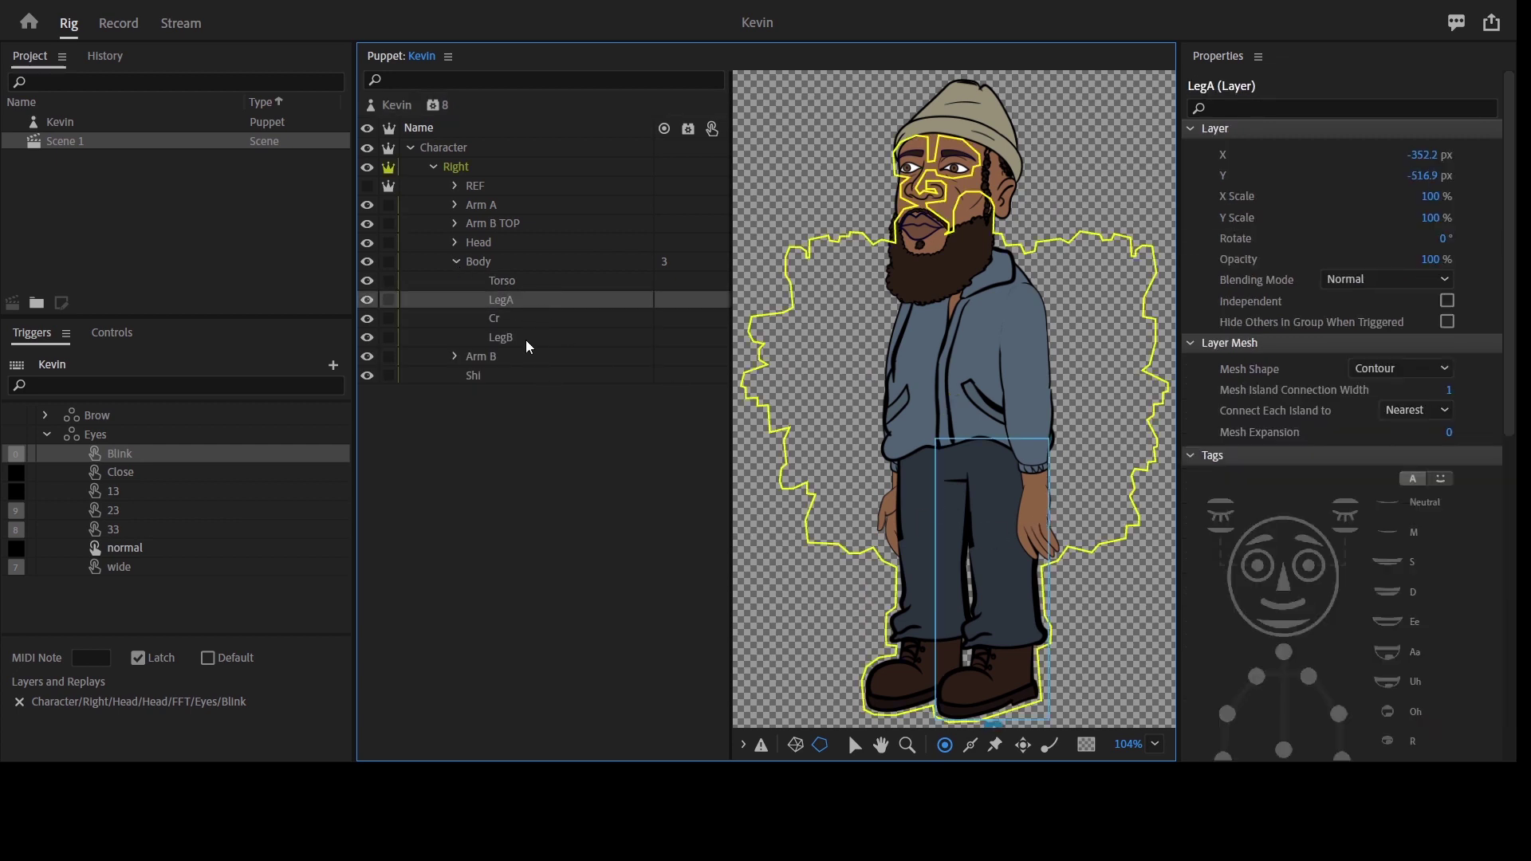
{"action": "left_click", "coordinate": [386, 337], "text": "ctrl"}
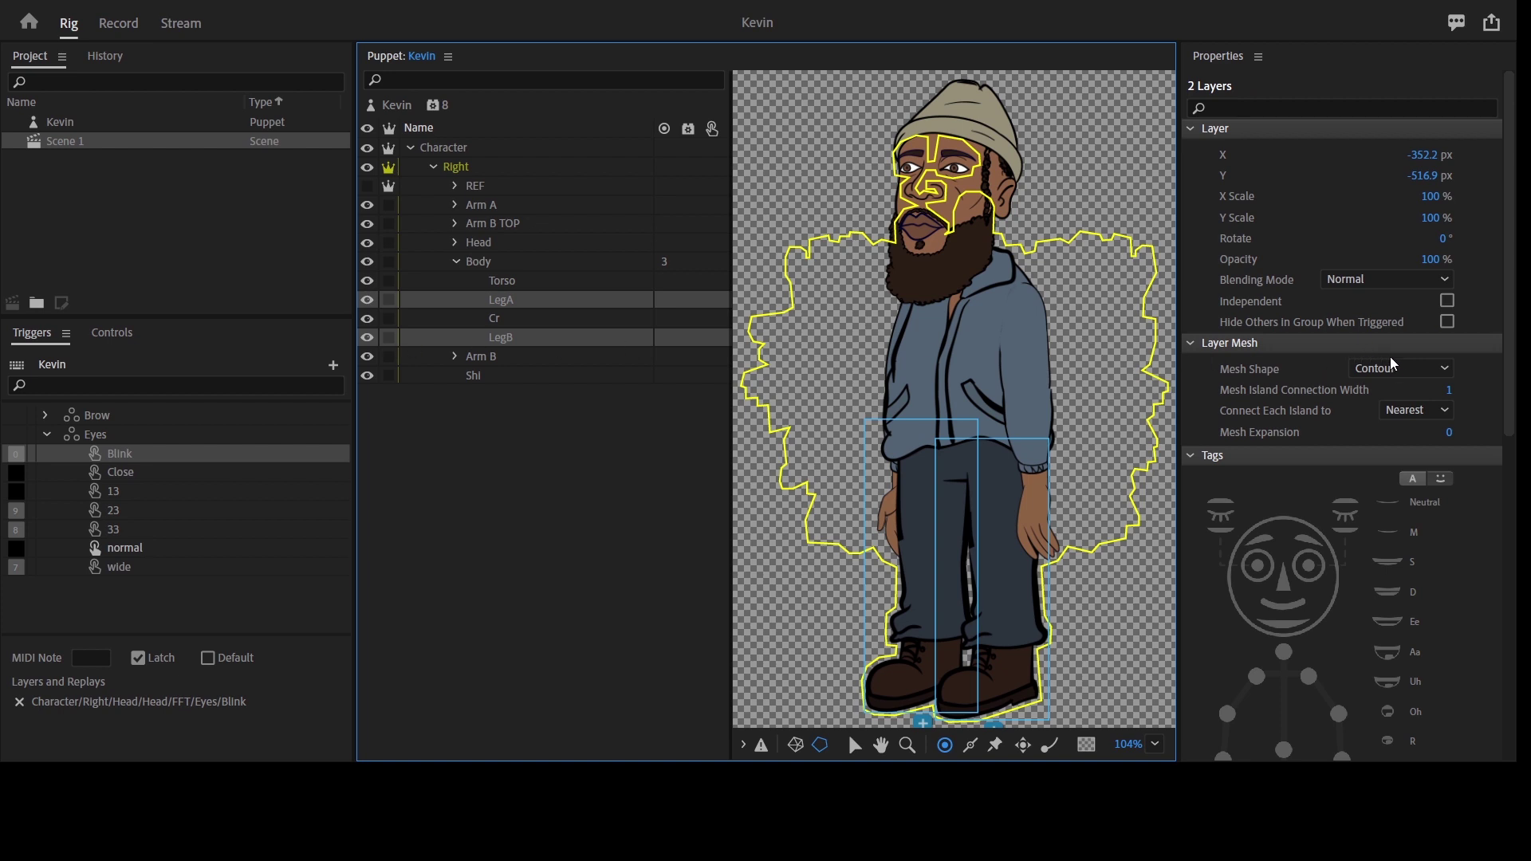
{"action": "left_click", "coordinate": [1446, 300]}
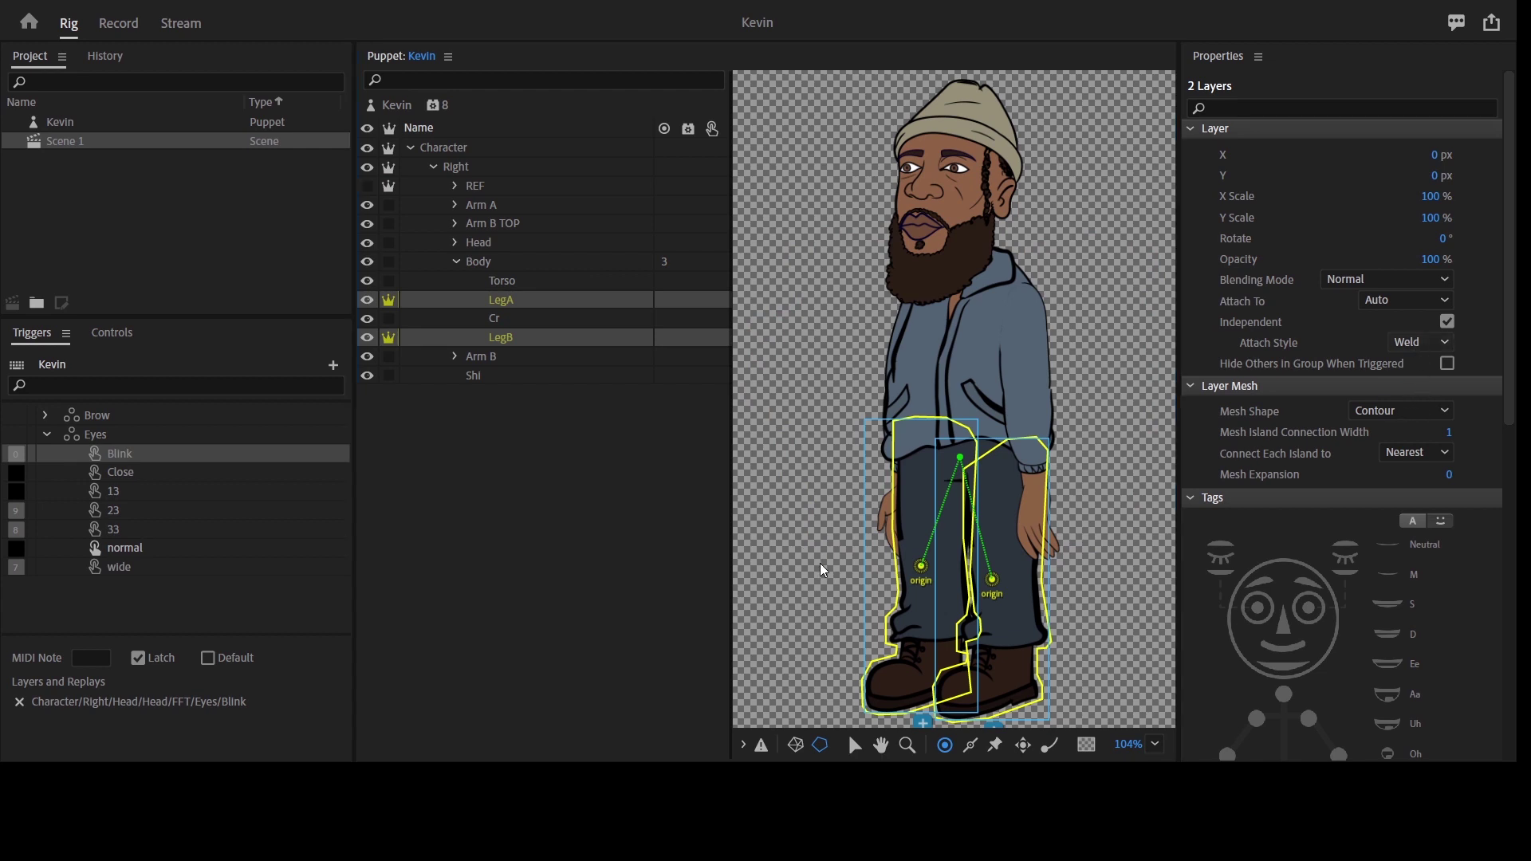
{"action": "left_click", "coordinate": [1419, 343]}
{"action": "left_click", "coordinate": [1411, 361]}
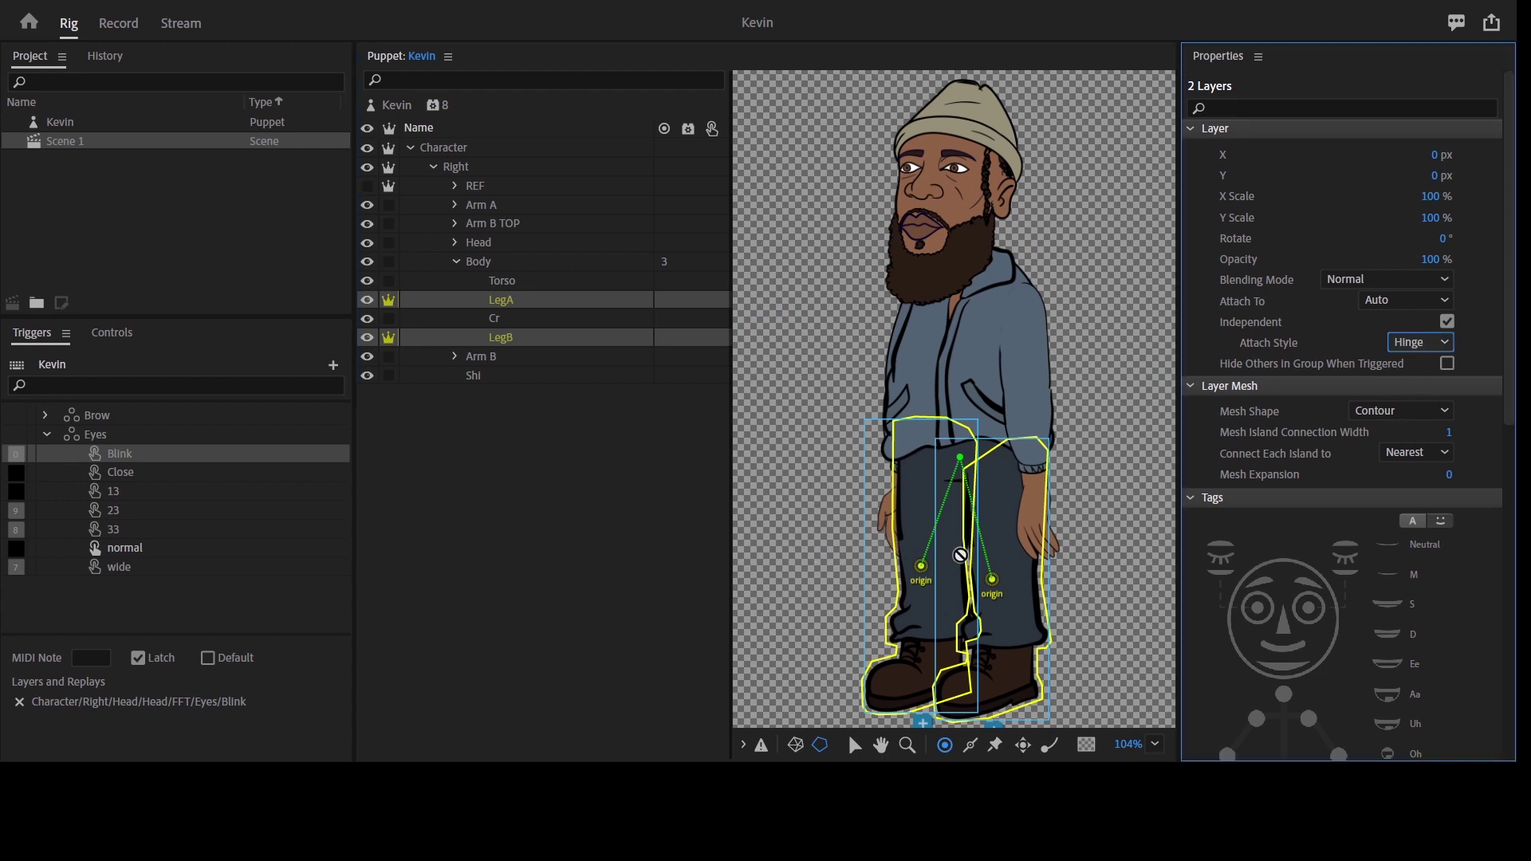
Move the LegA and LegB origins up to their hip joints and pin LegA's upper outer corner.
{"action": "left_click_drag", "start_coordinate": [991, 579], "coordinate": [1005, 450]}
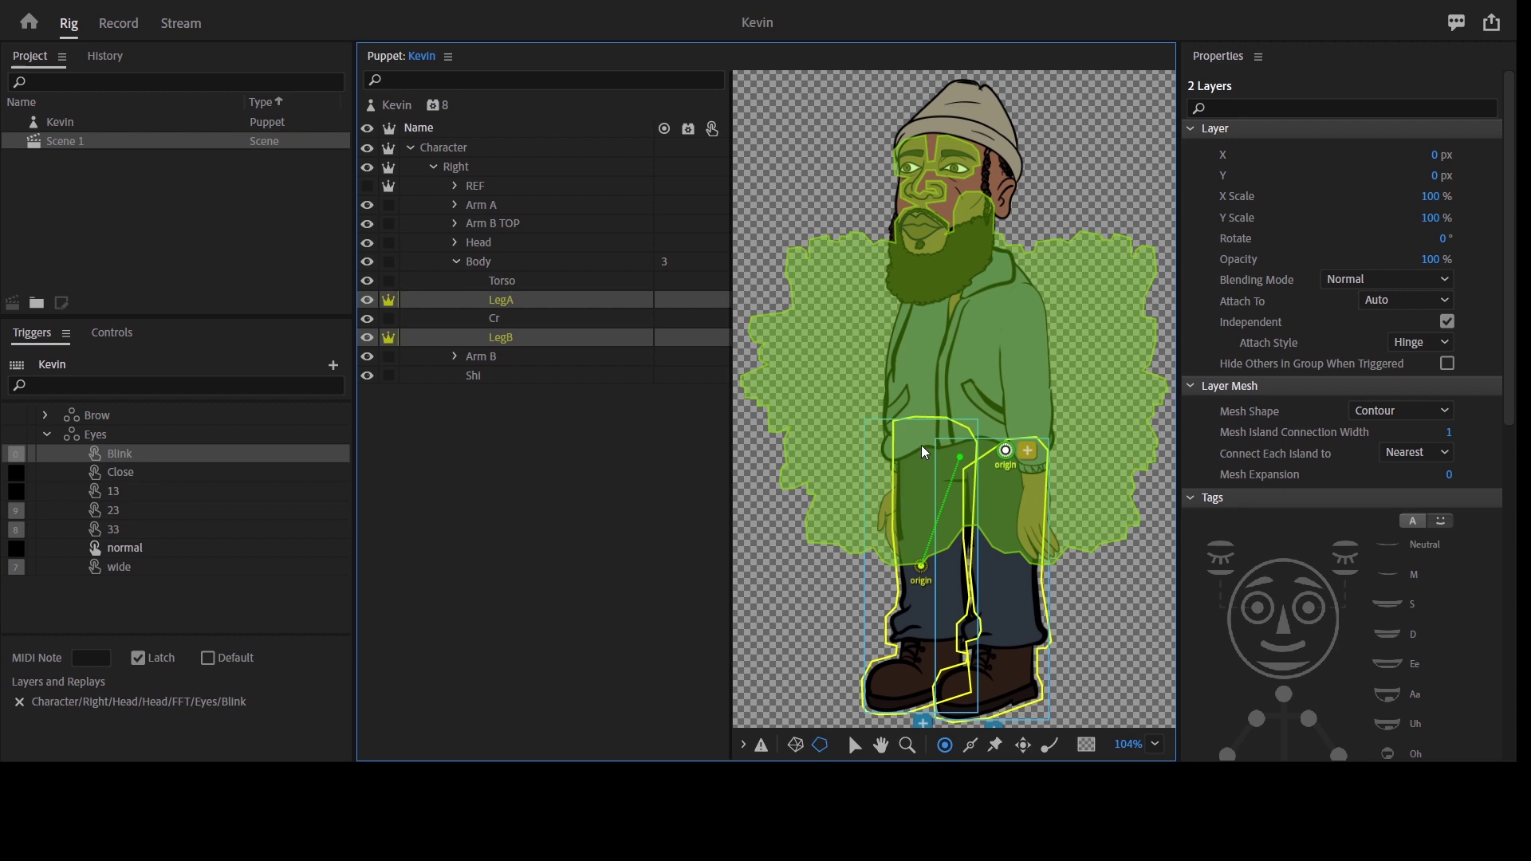
{"action": "left_click_drag", "start_coordinate": [921, 439], "coordinate": [922, 441]}
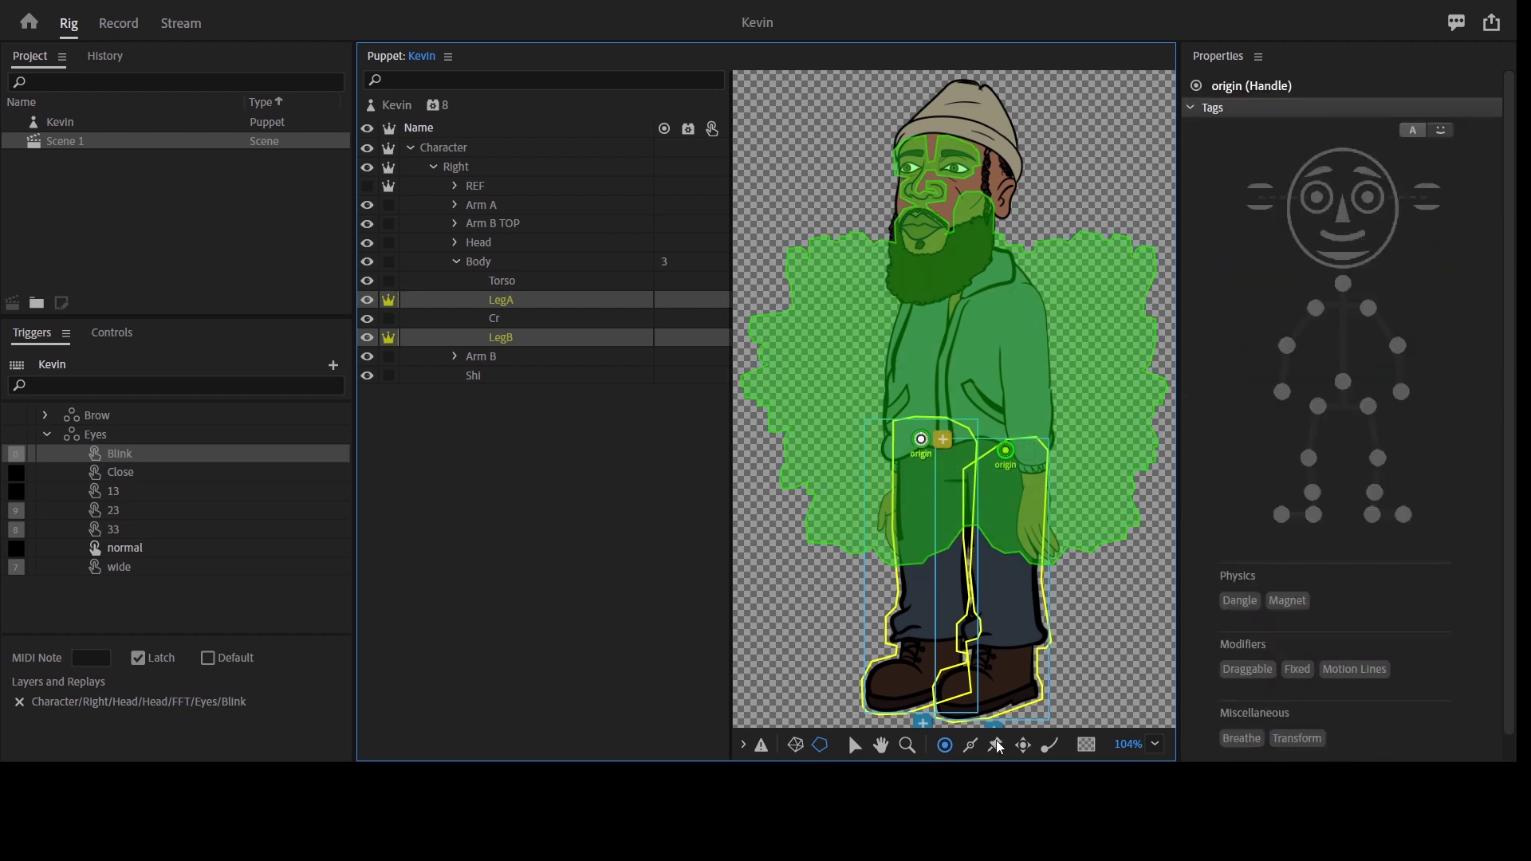
{"action": "left_click", "coordinate": [523, 299]}
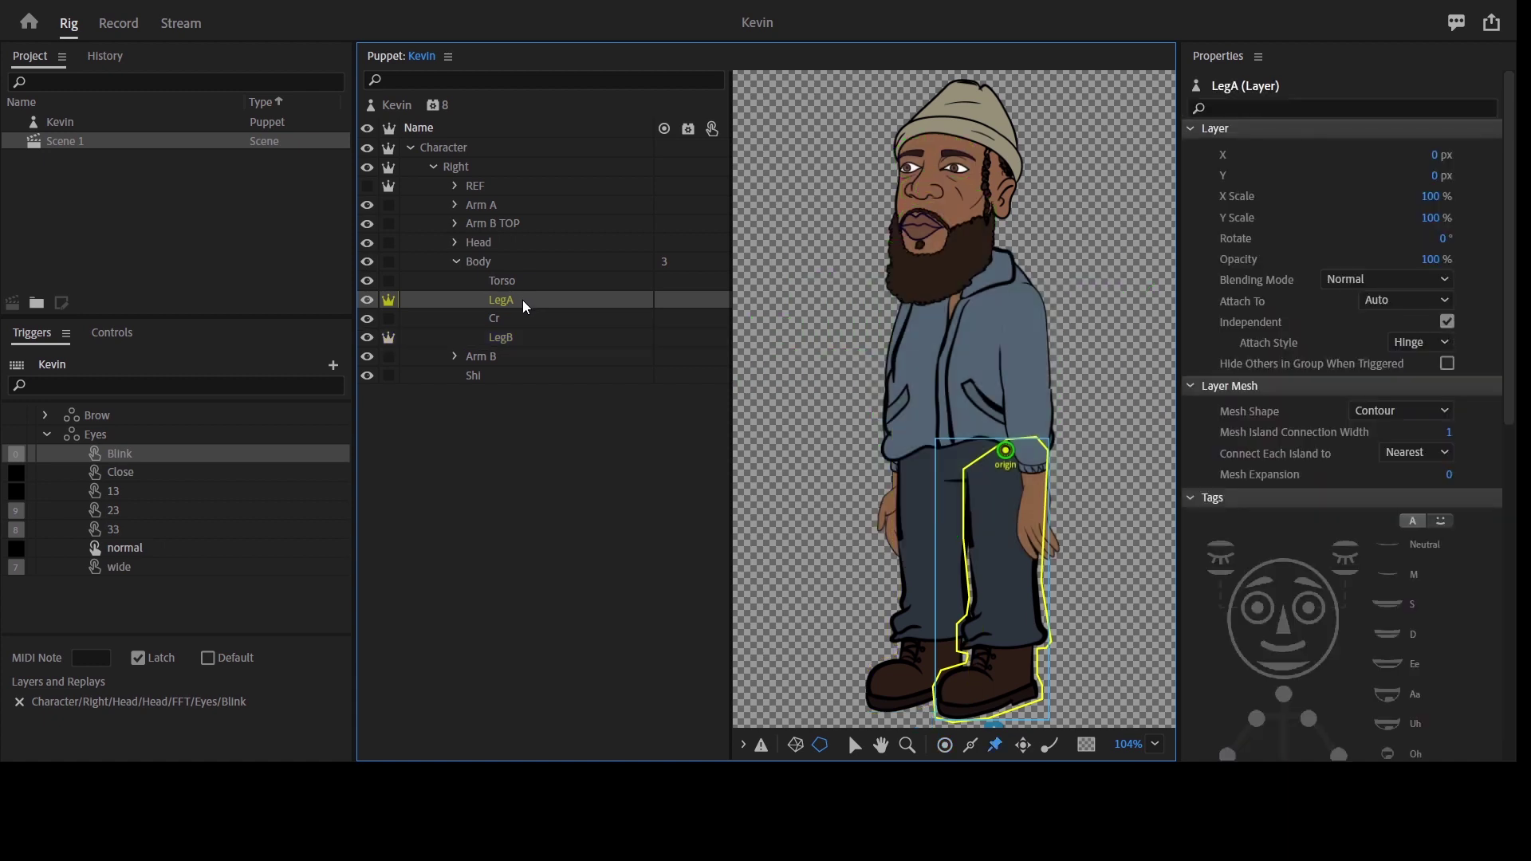
{"action": "key", "text": "p"}
Pin LegB's upper outer corner and add handles tagged Right Knee and Right Ankle down the leg.
{"action": "left_click", "coordinate": [522, 338]}
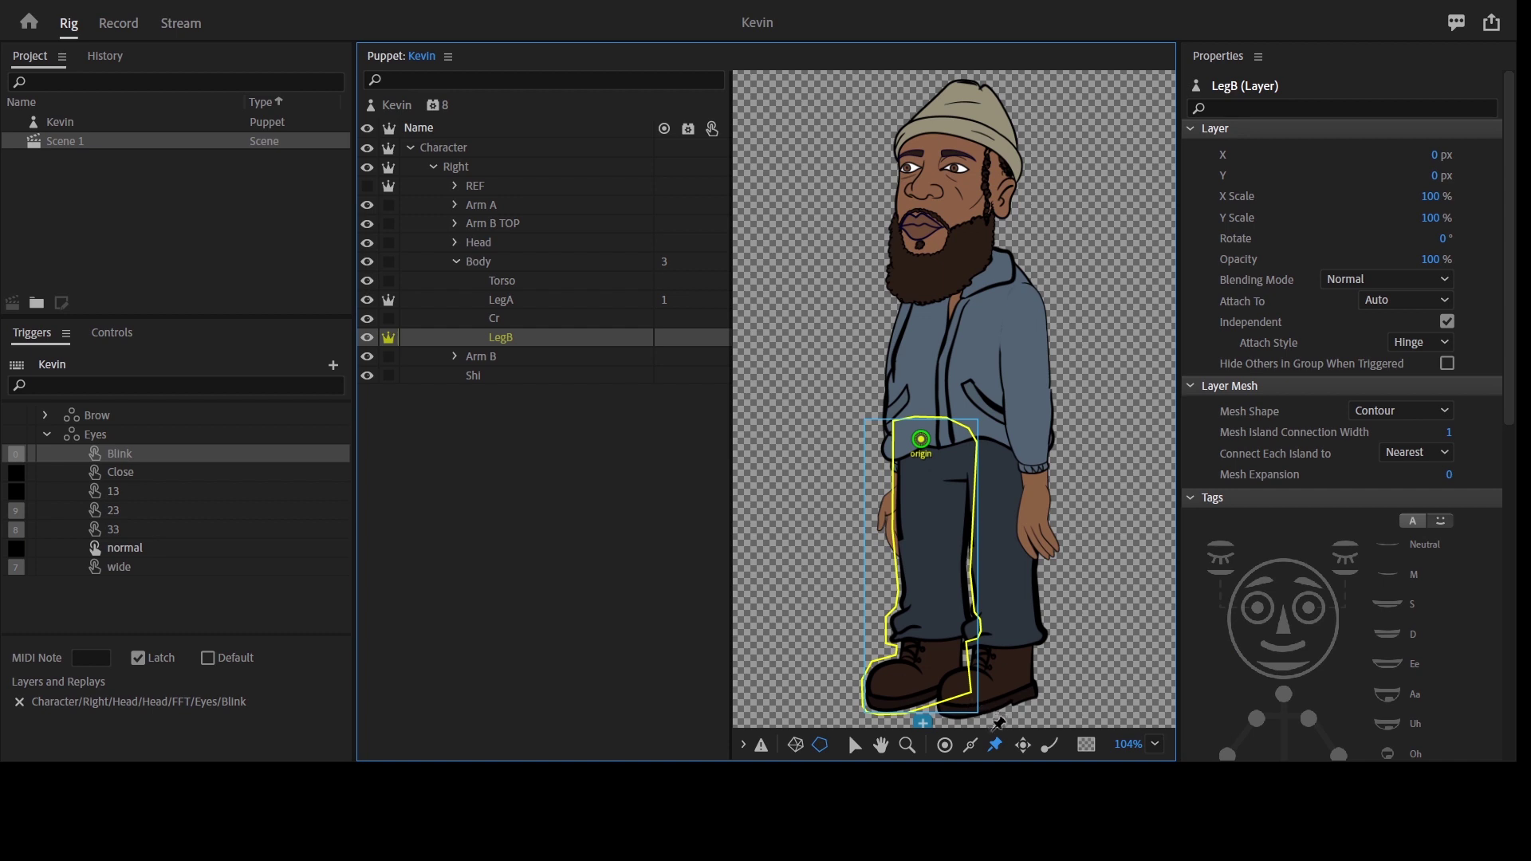
{"action": "left_click", "coordinate": [945, 744]}
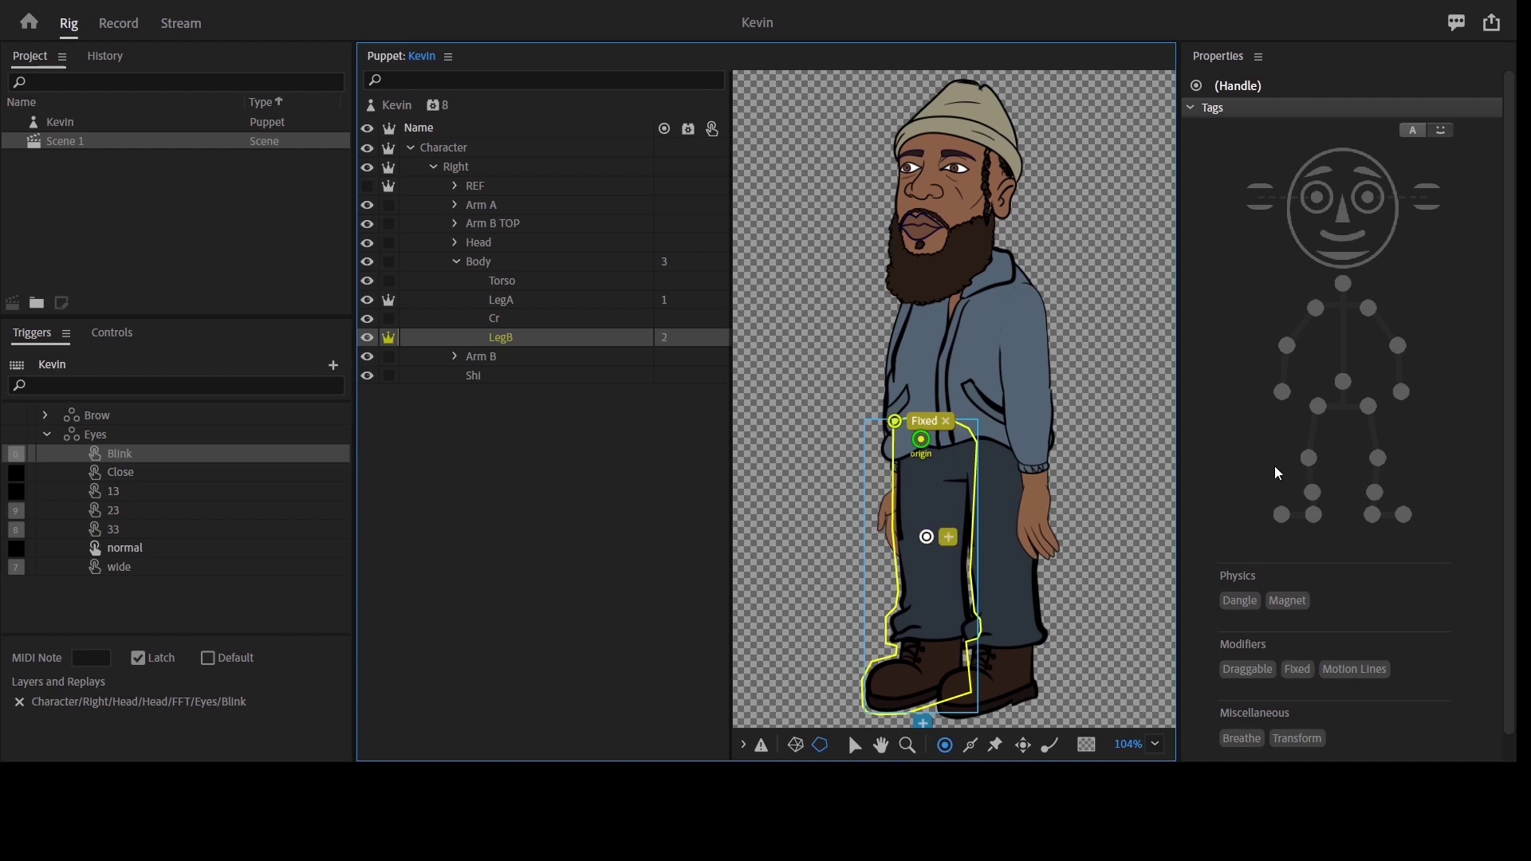
{"action": "left_click", "coordinate": [1303, 456]}
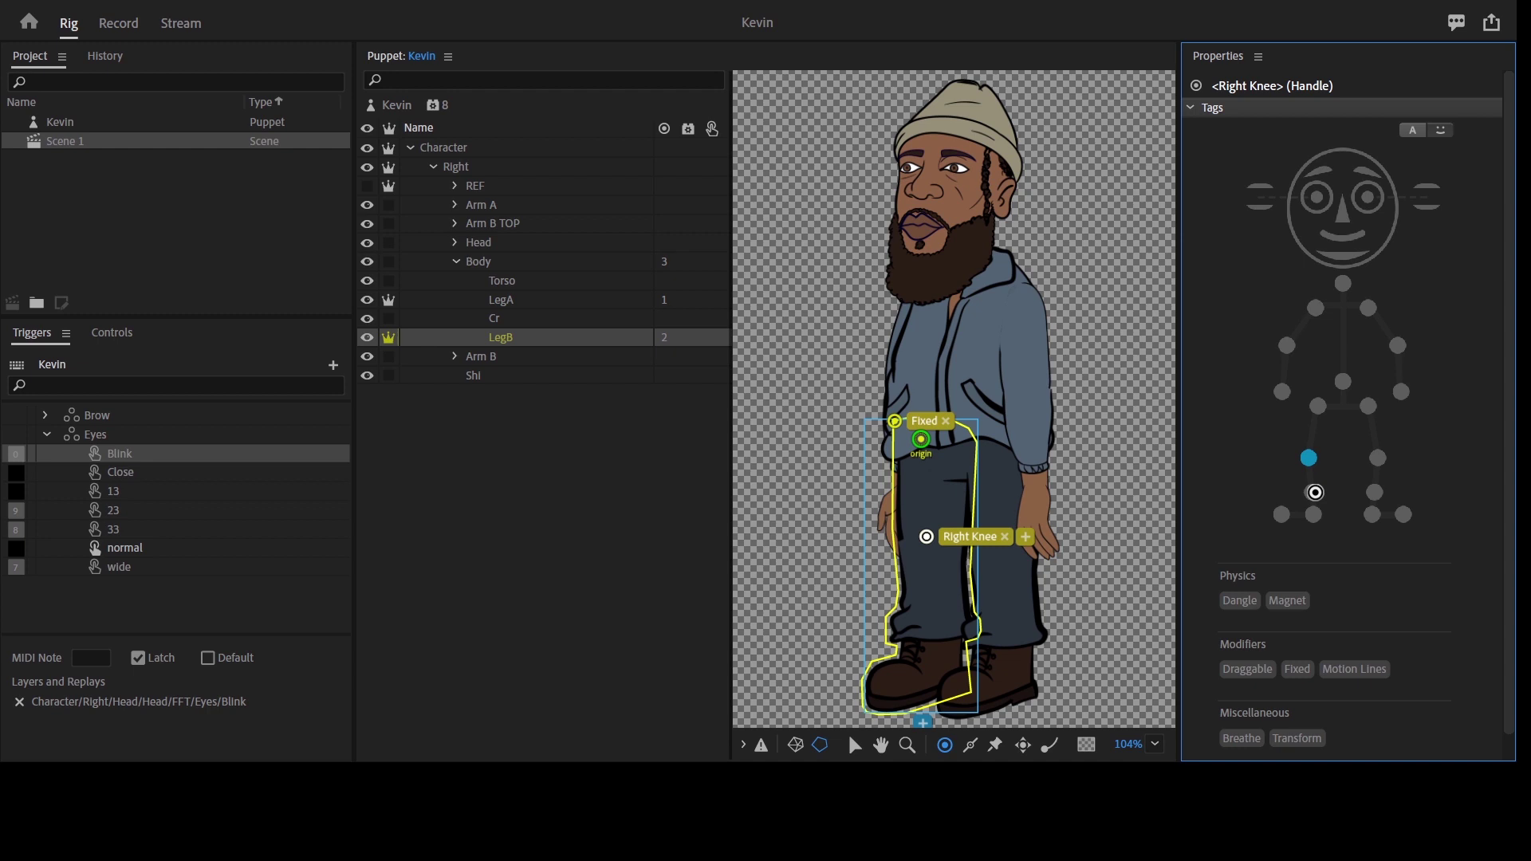
{"action": "left_click", "coordinate": [1314, 492]}
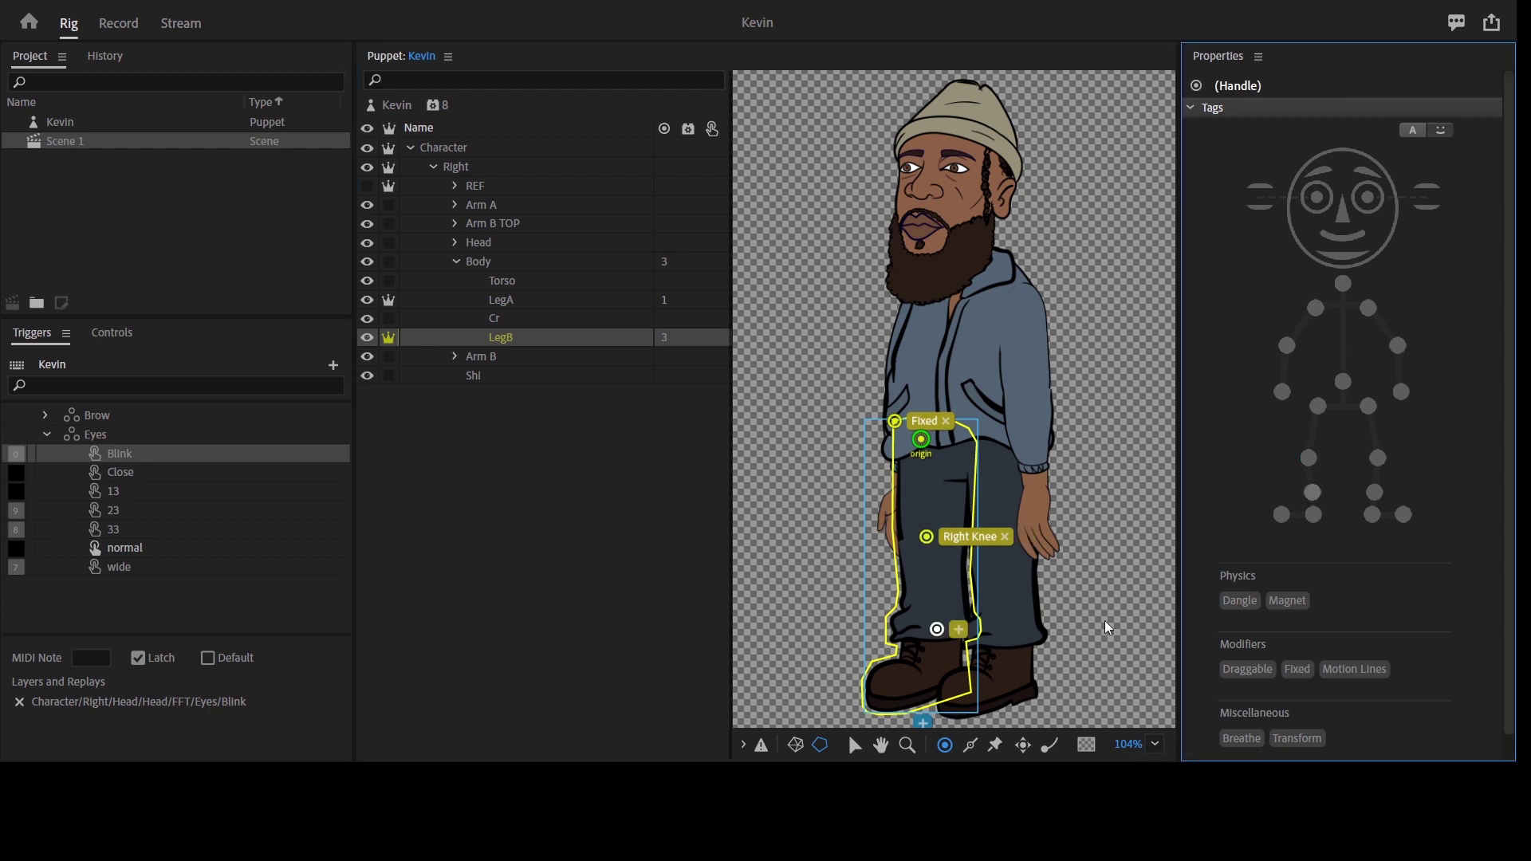
Add Right Heel and Right Toe handles on LegB's boot and tag the Right Knee handle as Draggable.
{"action": "left_click", "coordinate": [953, 674]}
{"action": "left_click", "coordinate": [1315, 496]}
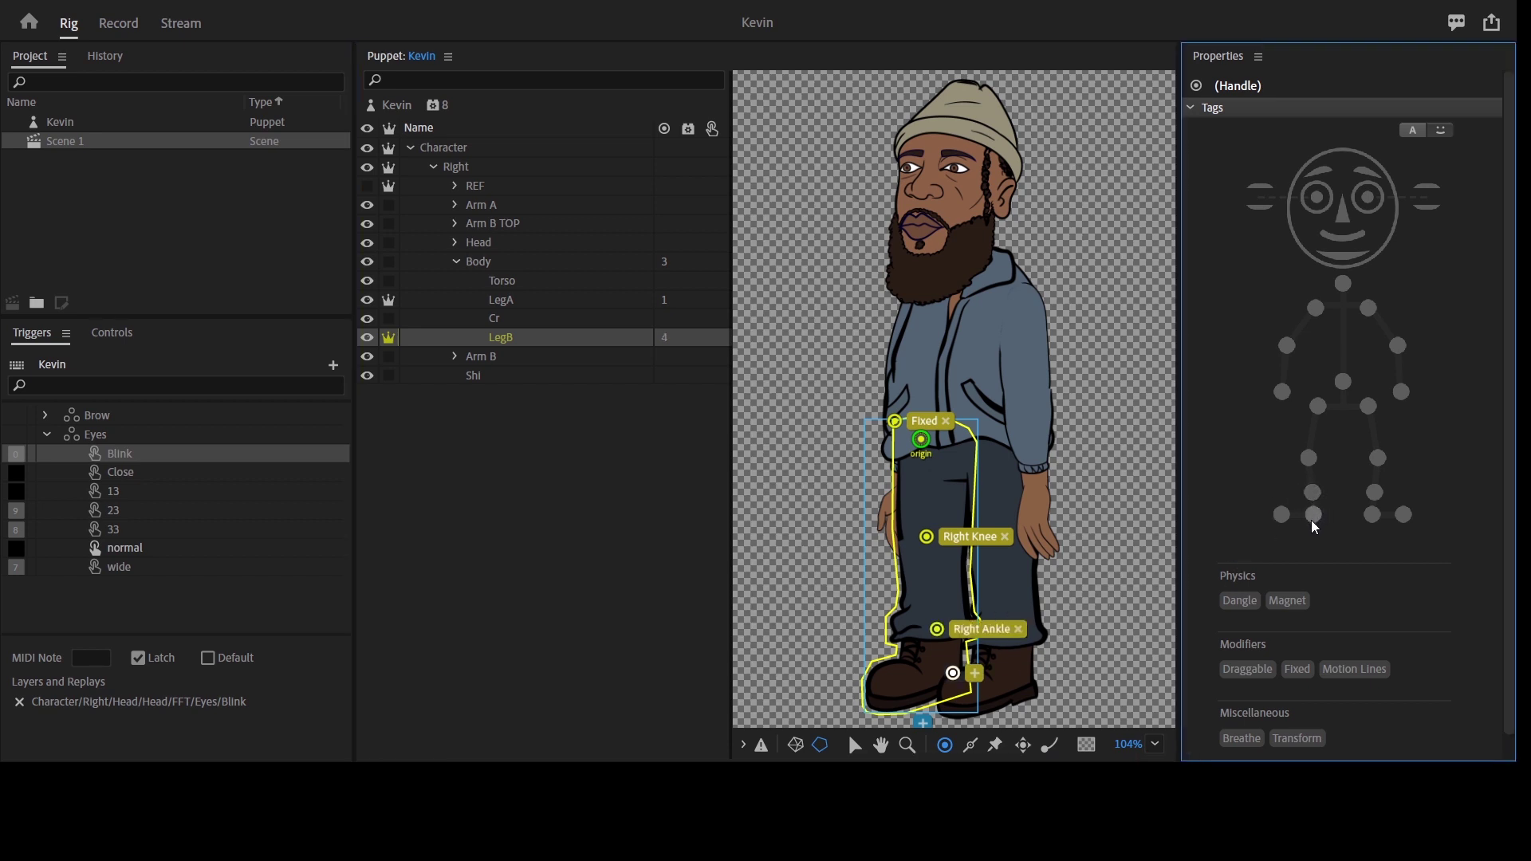
{"action": "left_click", "coordinate": [1312, 516]}
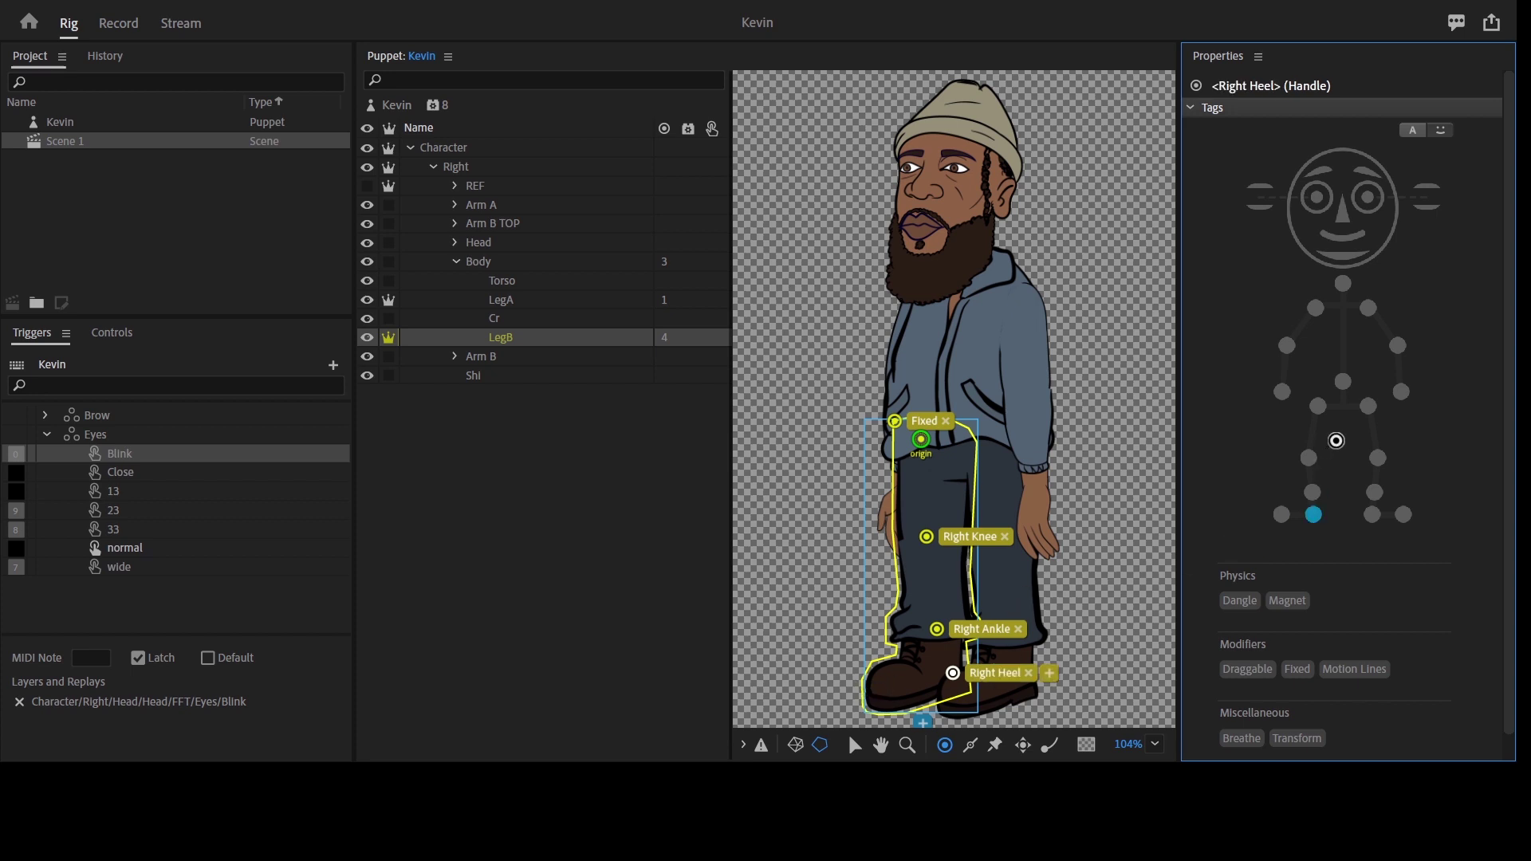
{"action": "left_click", "coordinate": [1282, 517]}
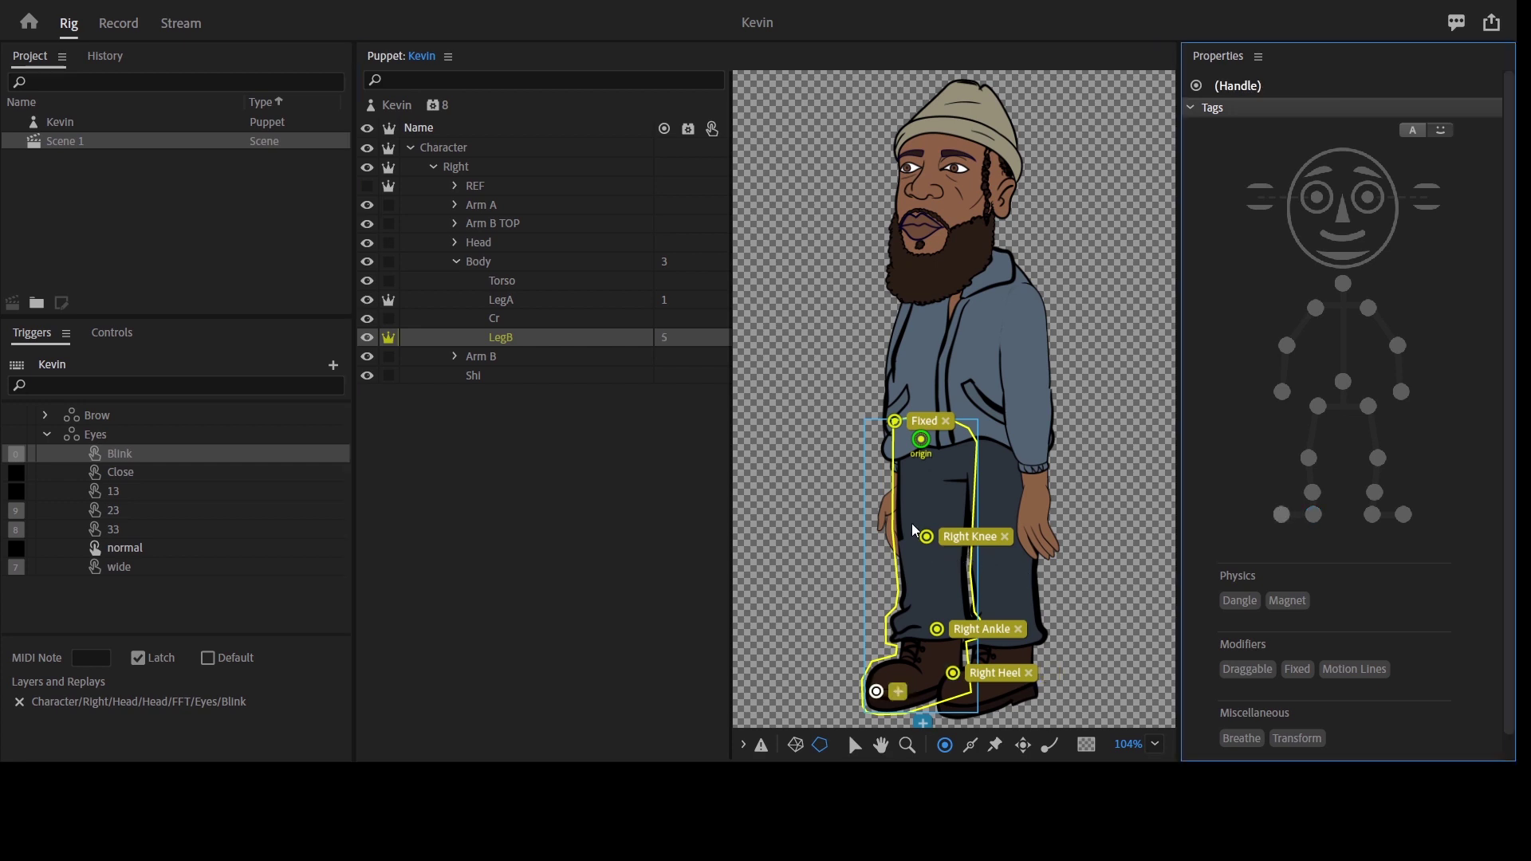
{"action": "left_click", "coordinate": [926, 539]}
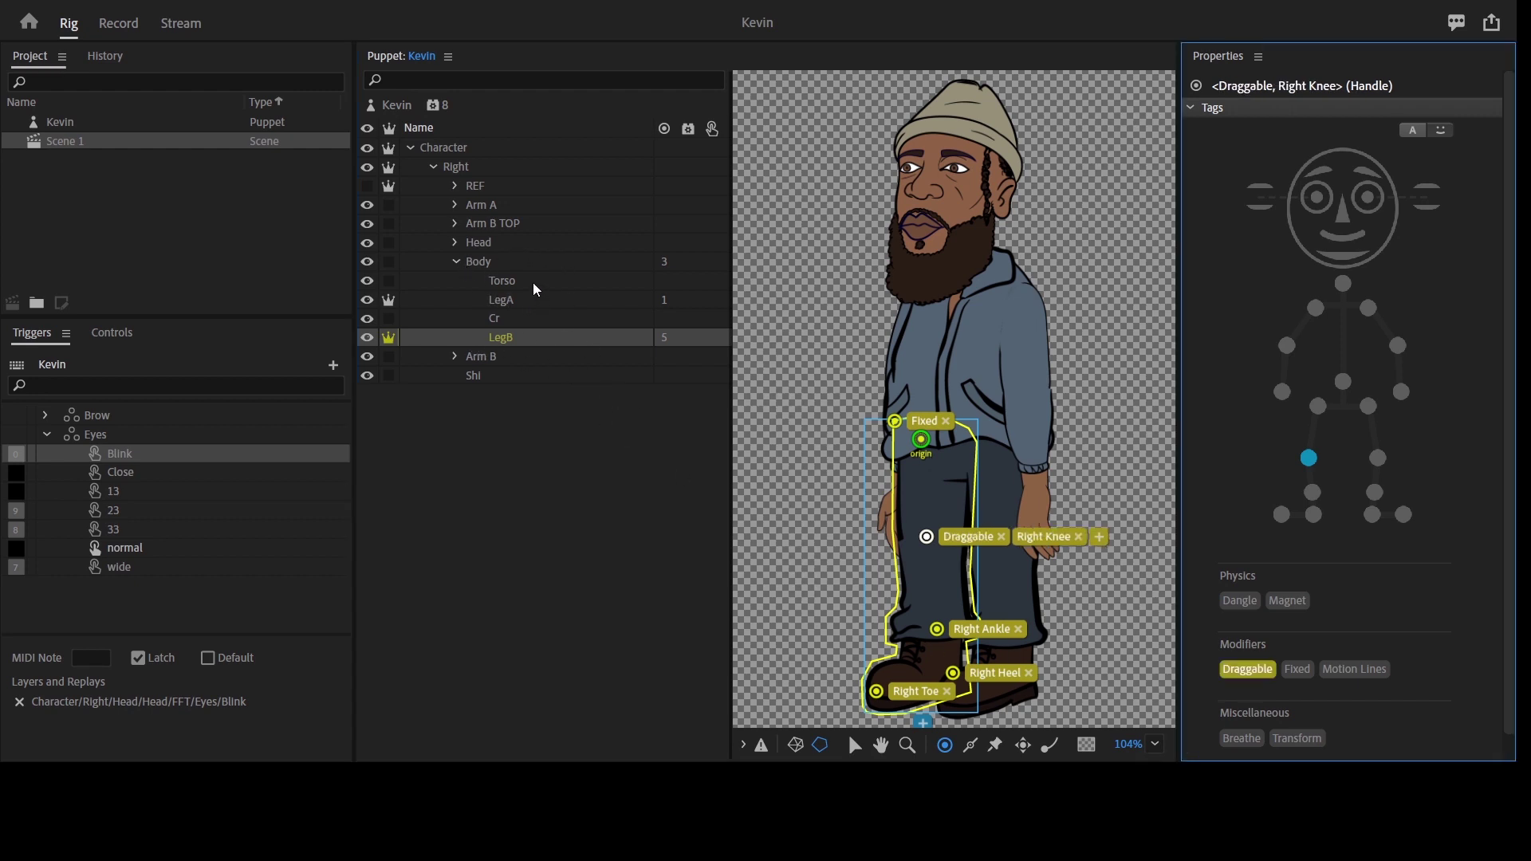
Add handles down the LegA layer and tag them Left Knee, Left Ankle, Left Heel and Left Toe.
{"action": "left_click", "coordinate": [544, 304]}
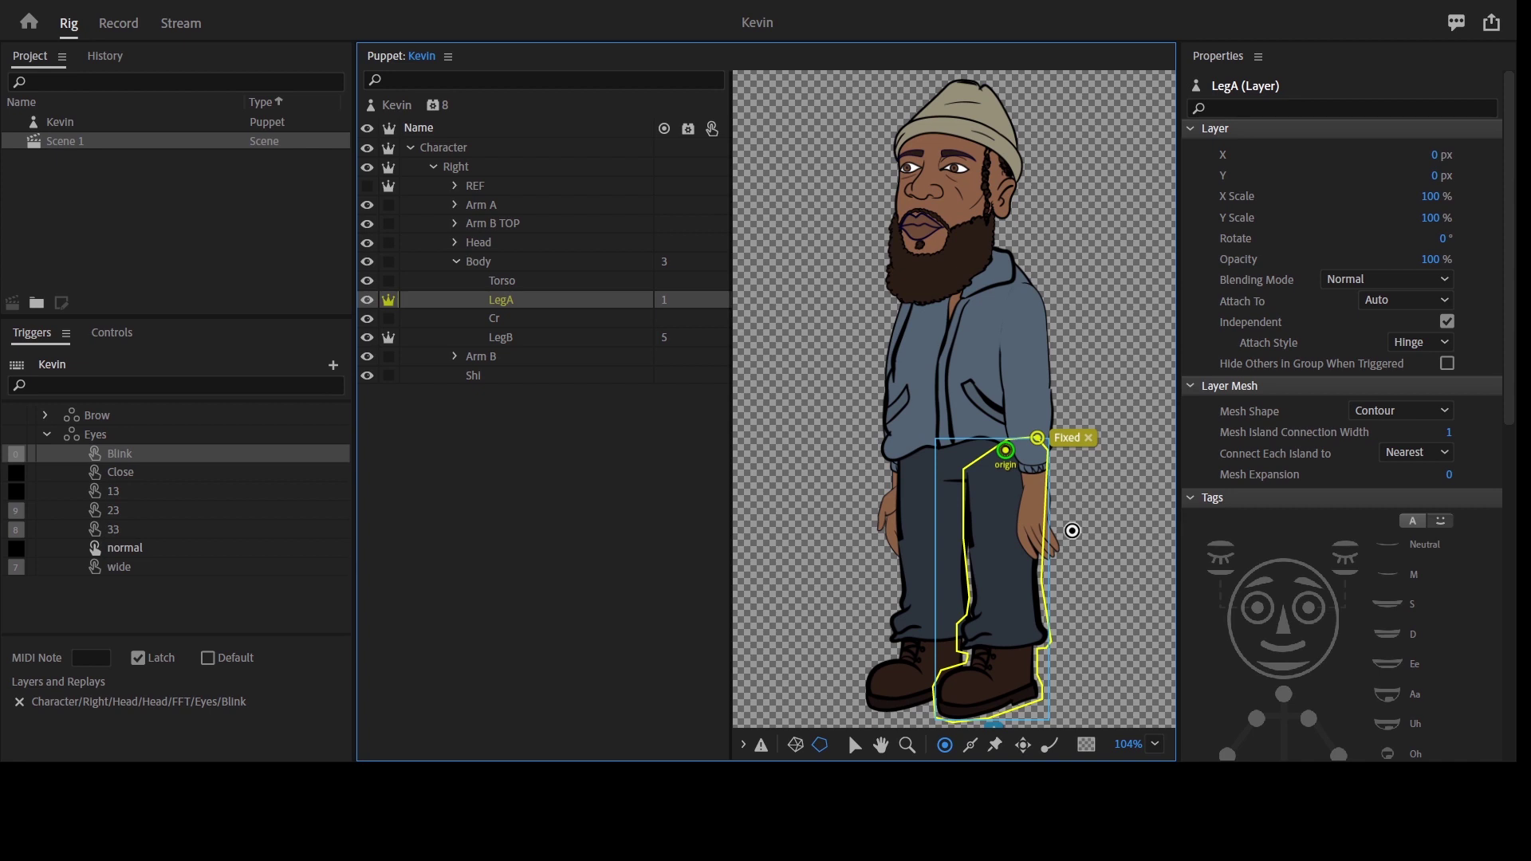
{"action": "left_click", "coordinate": [1071, 530]}
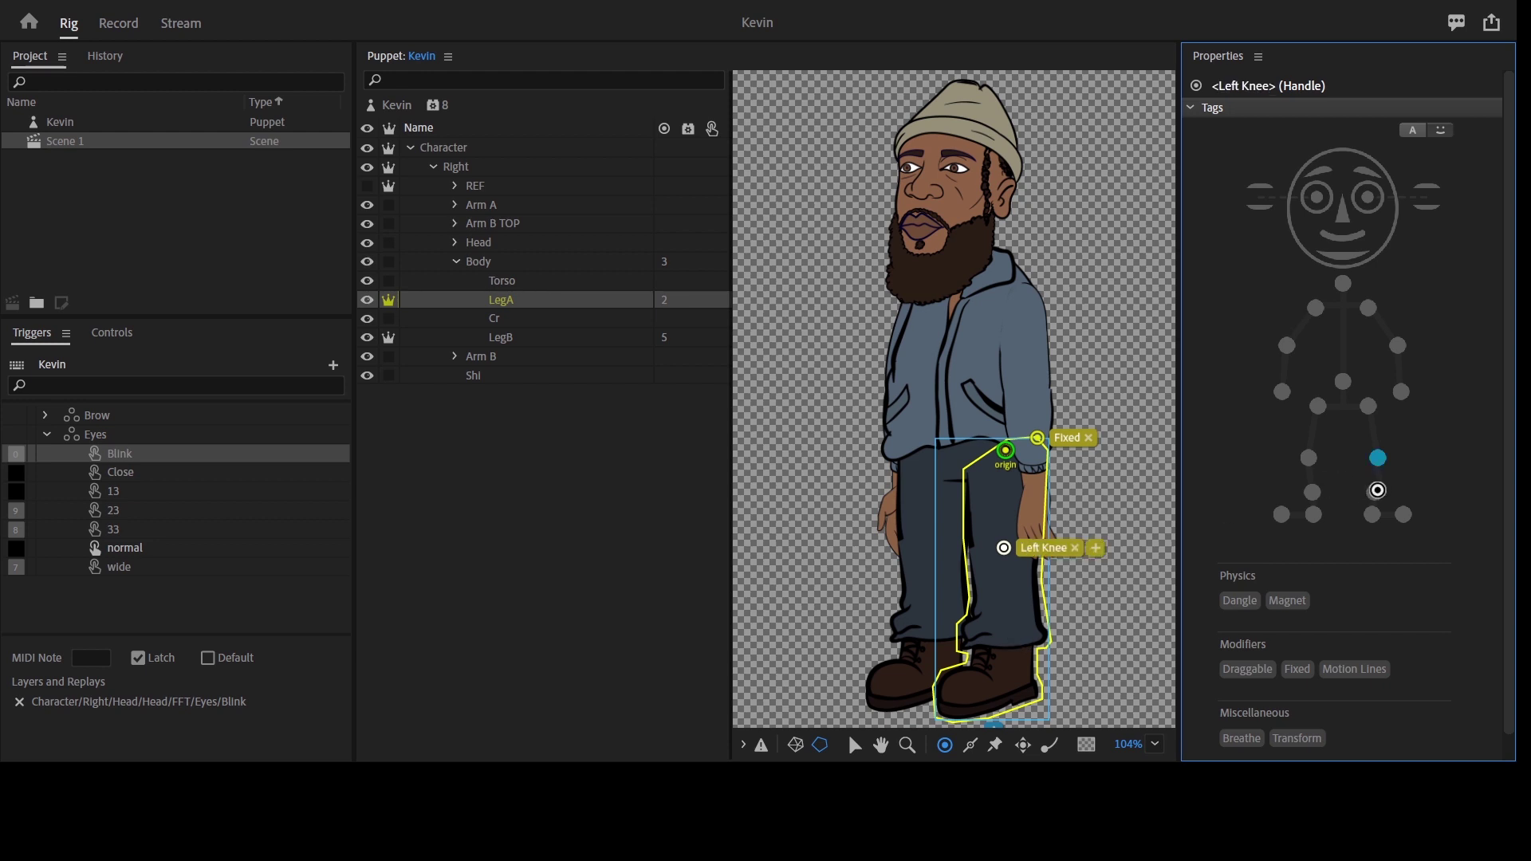
{"action": "left_click", "coordinate": [1012, 640]}
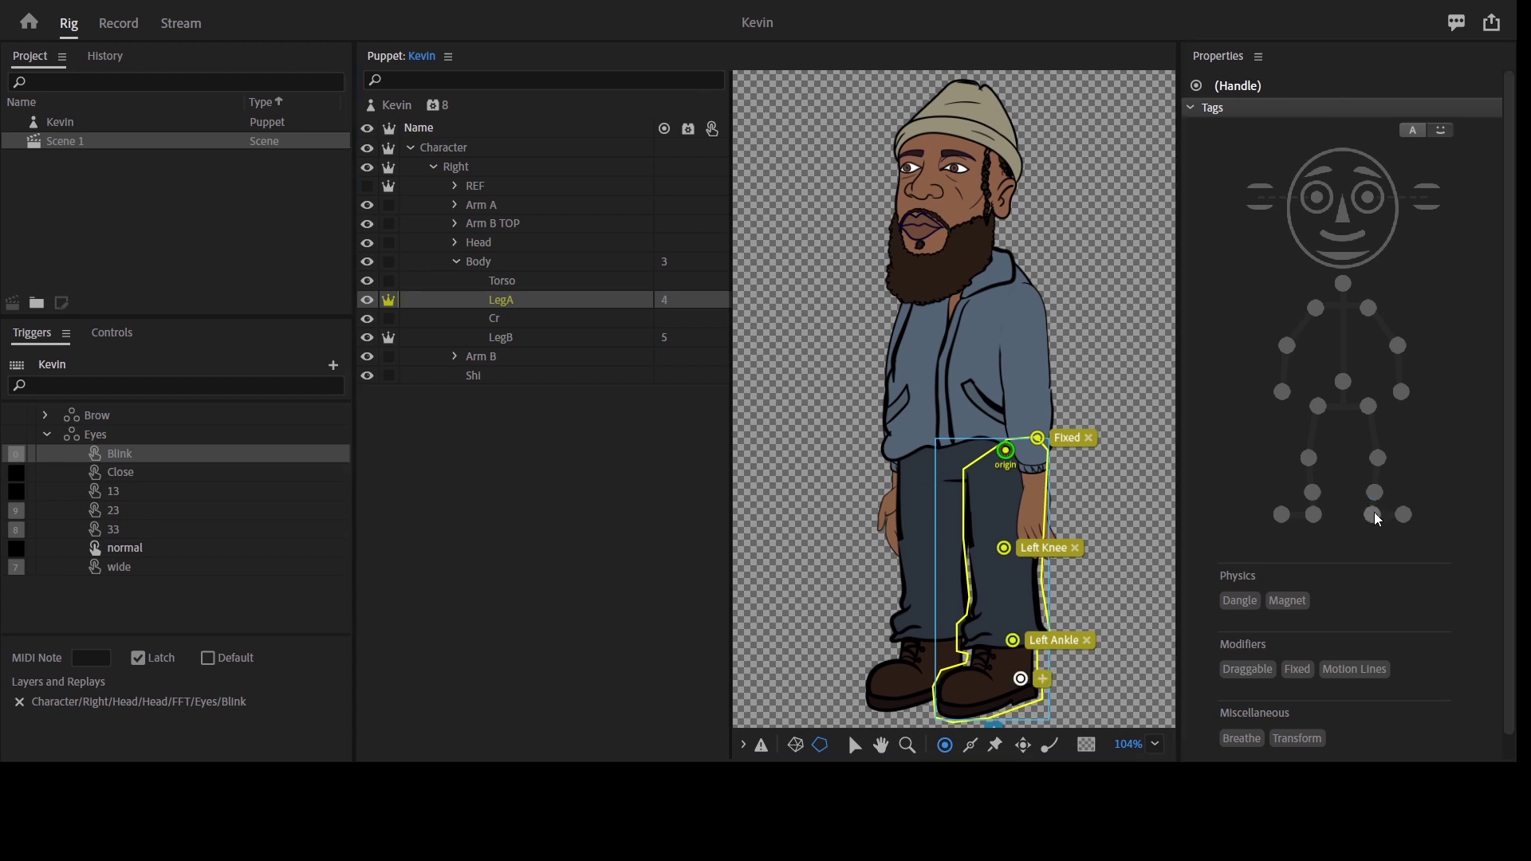
{"action": "left_click", "coordinate": [1375, 516]}
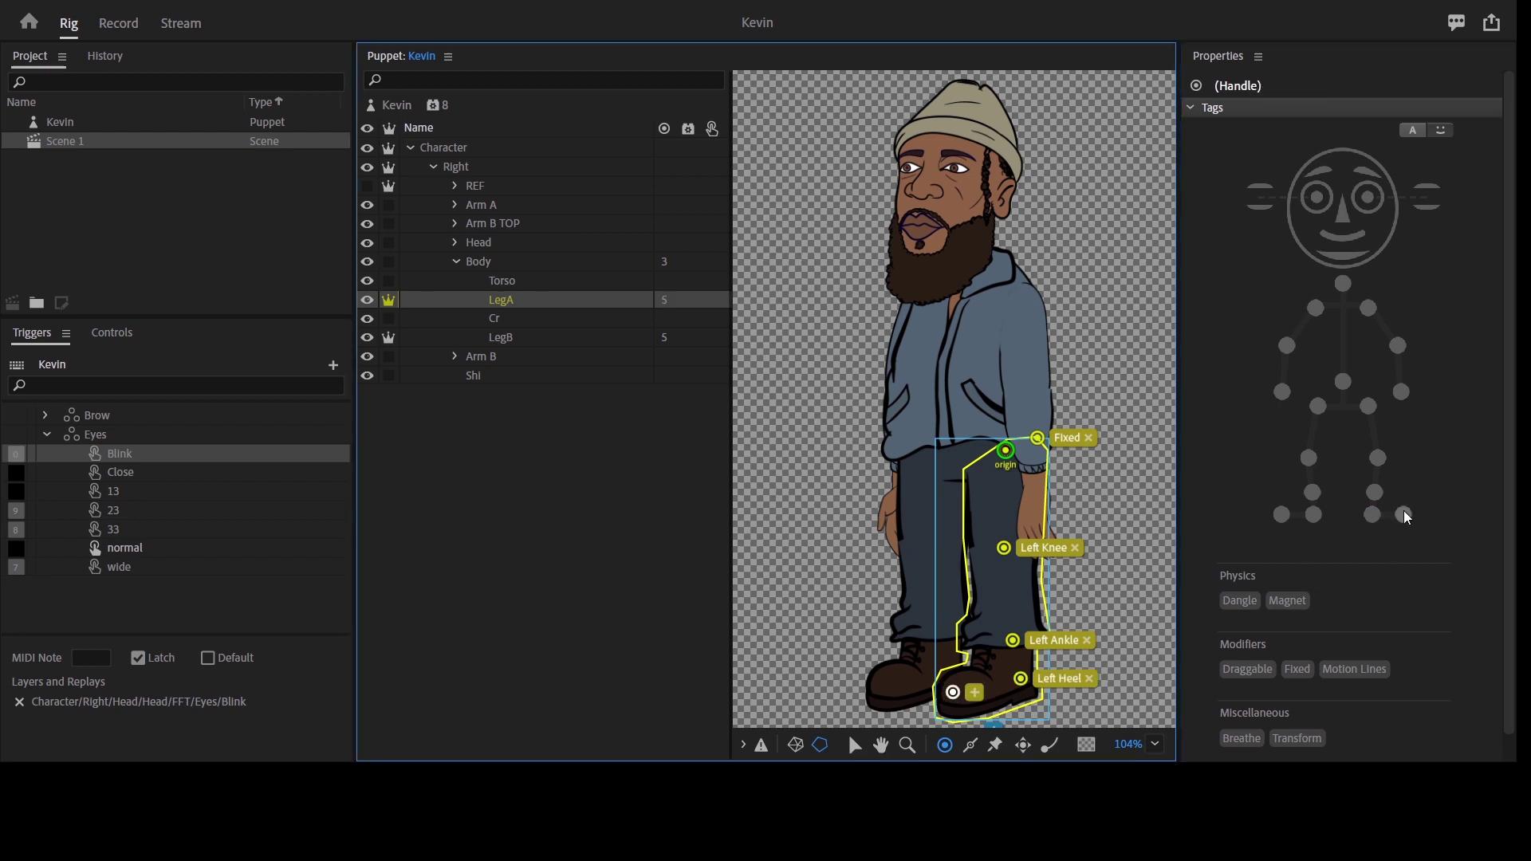
{"action": "left_click", "coordinate": [1404, 513]}
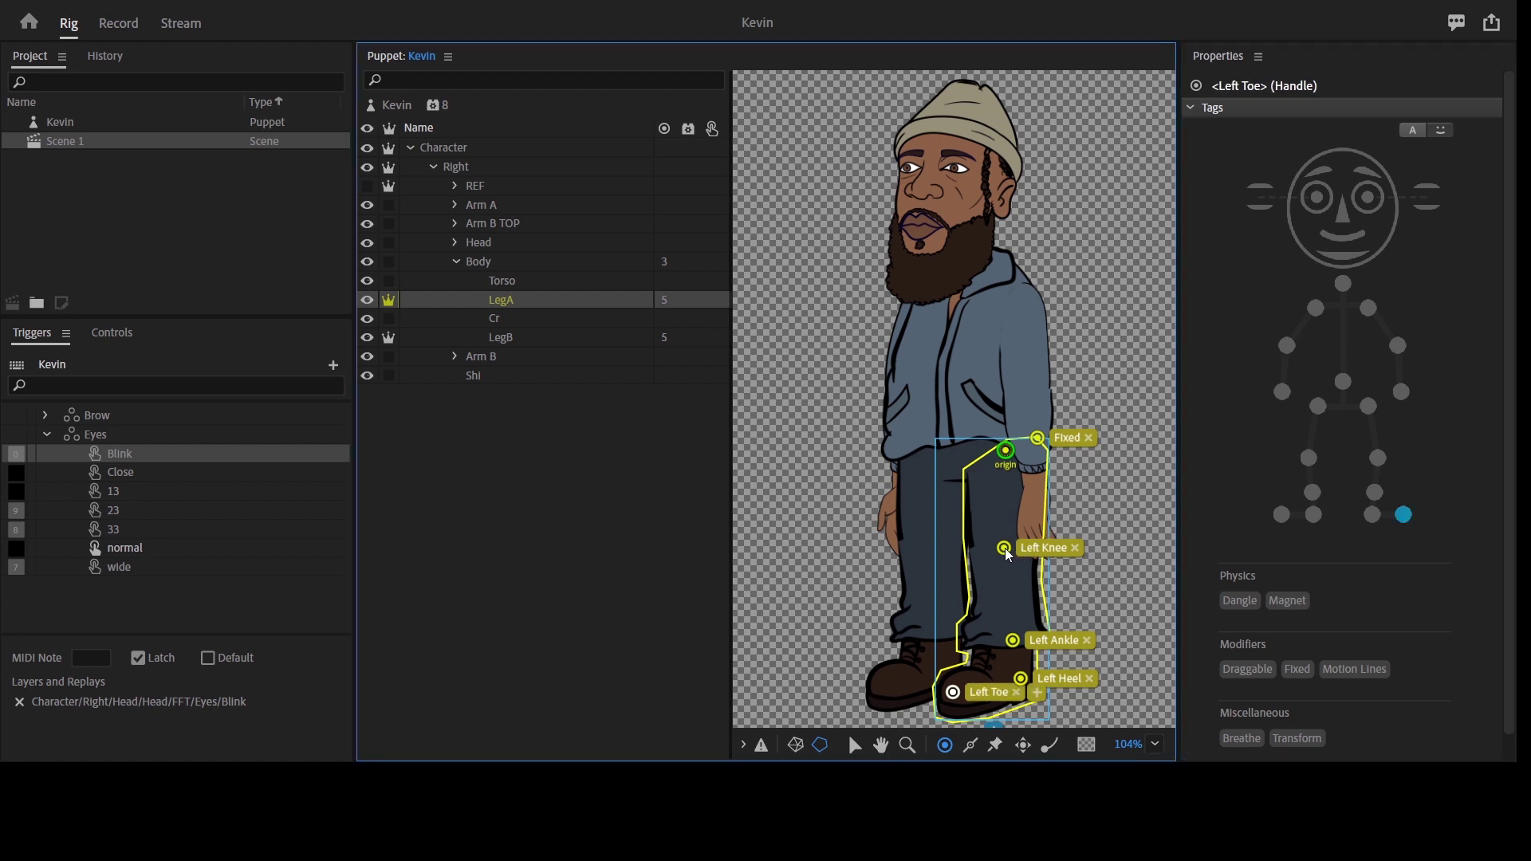
Tag LegA's Left Knee handle as Draggable and collapse the Body layer group.
{"action": "left_click", "coordinate": [1005, 551]}
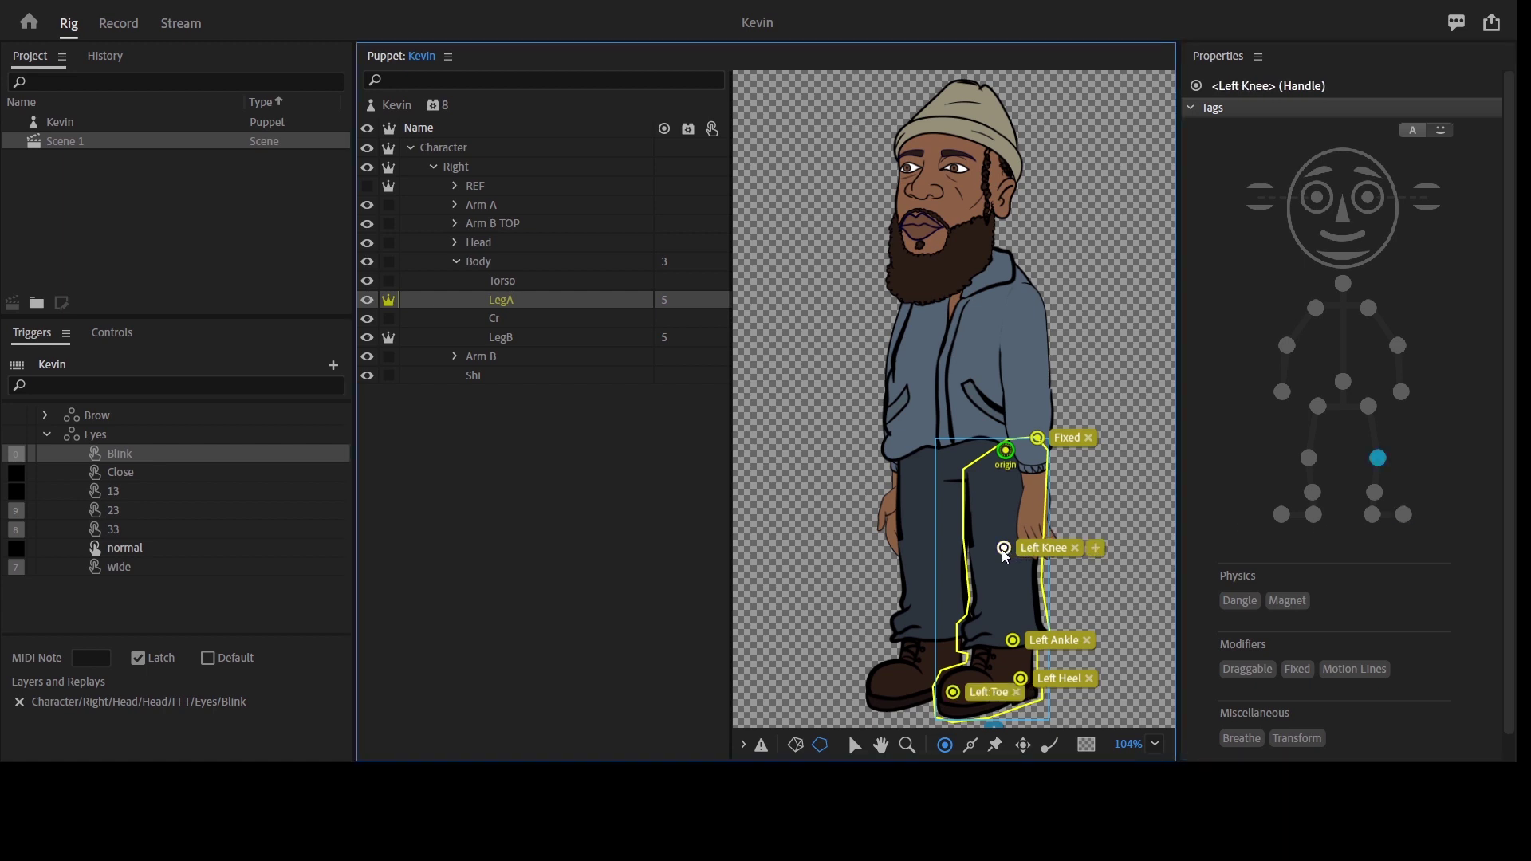
{"action": "left_click", "coordinate": [1250, 670]}
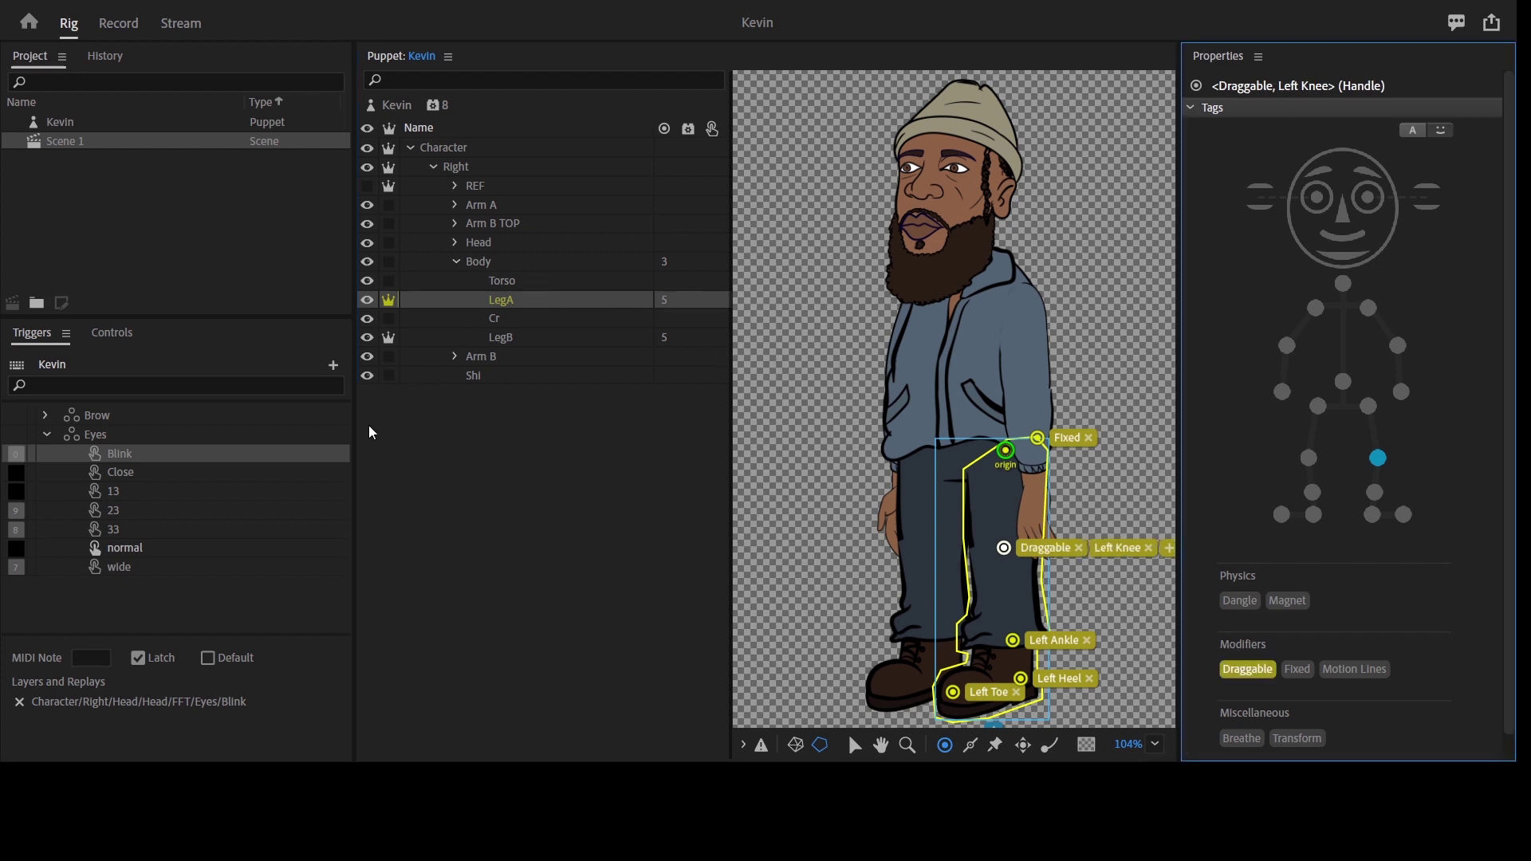
{"action": "left_click", "coordinate": [457, 262]}
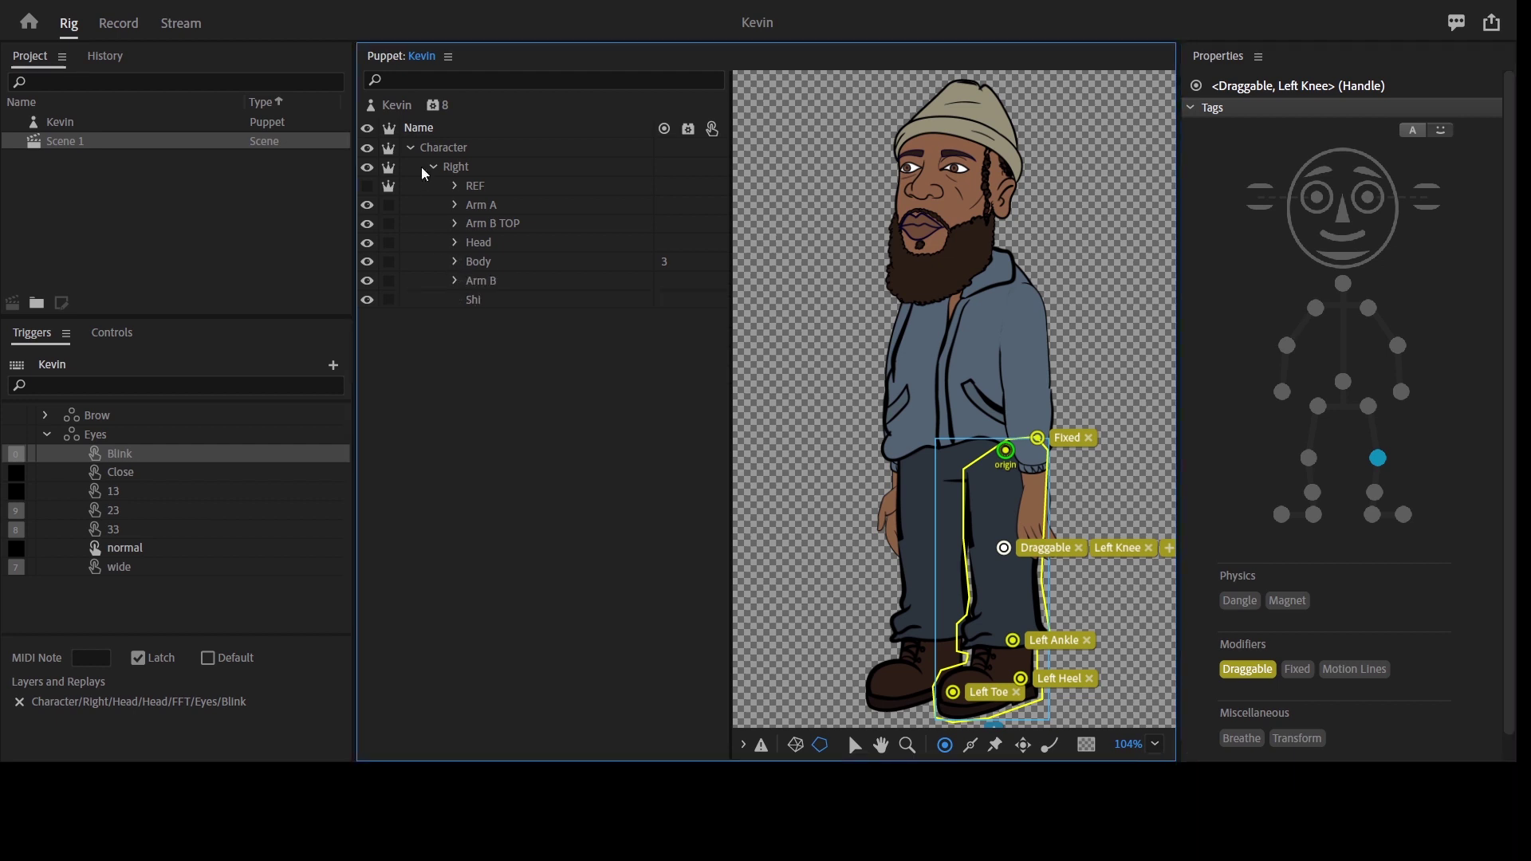
Tag the Blink layer in the head's Eyes group as both Left Blink and Right Blink.
{"action": "left_click", "coordinate": [404, 103]}
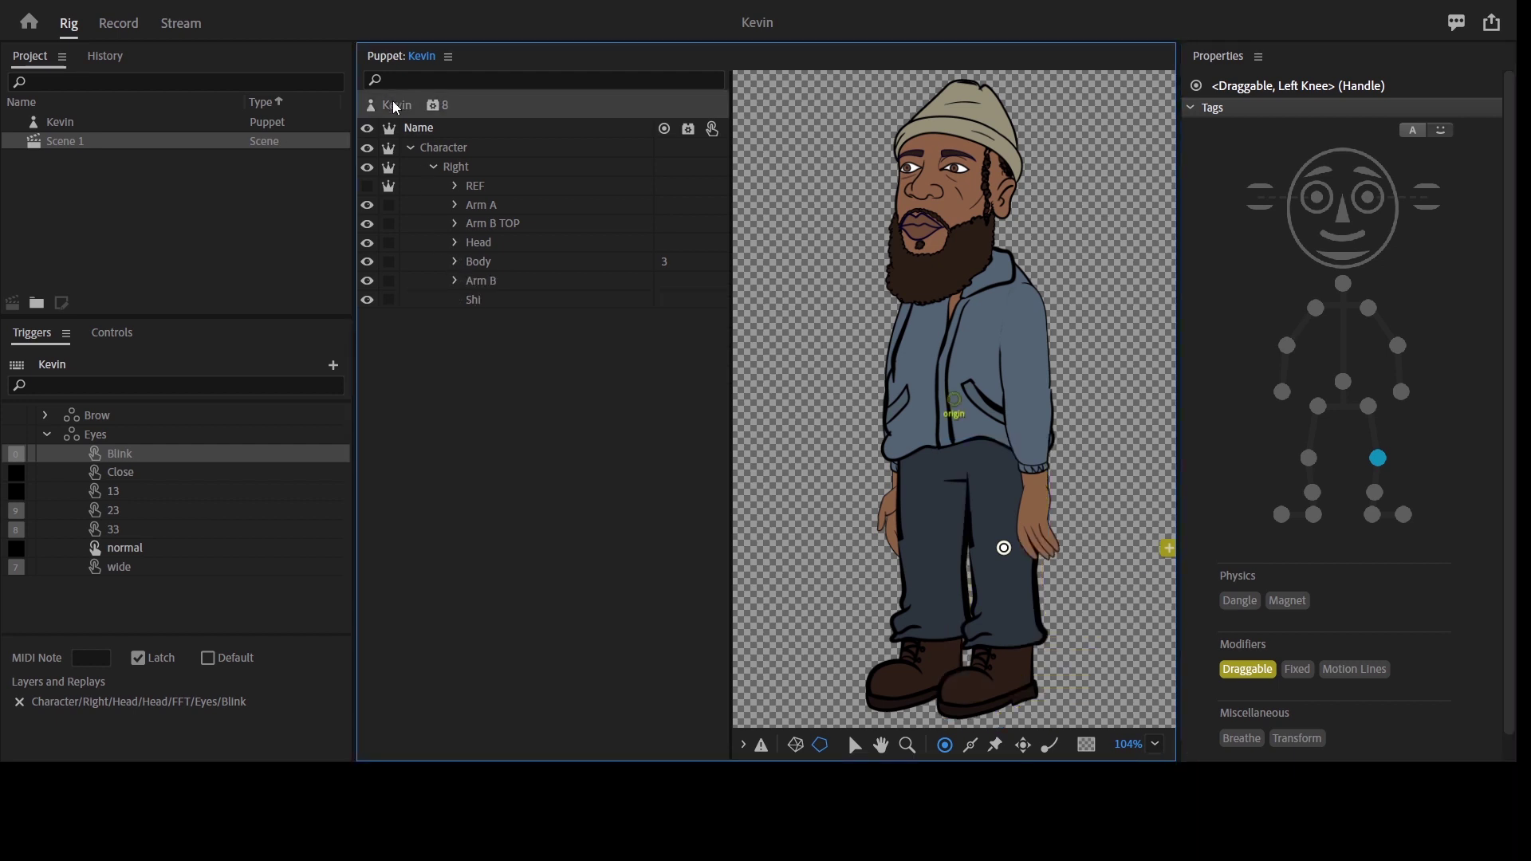
{"action": "left_click", "coordinate": [454, 243]}
{"action": "left_click", "coordinate": [478, 263]}
{"action": "left_click", "coordinate": [500, 282]}
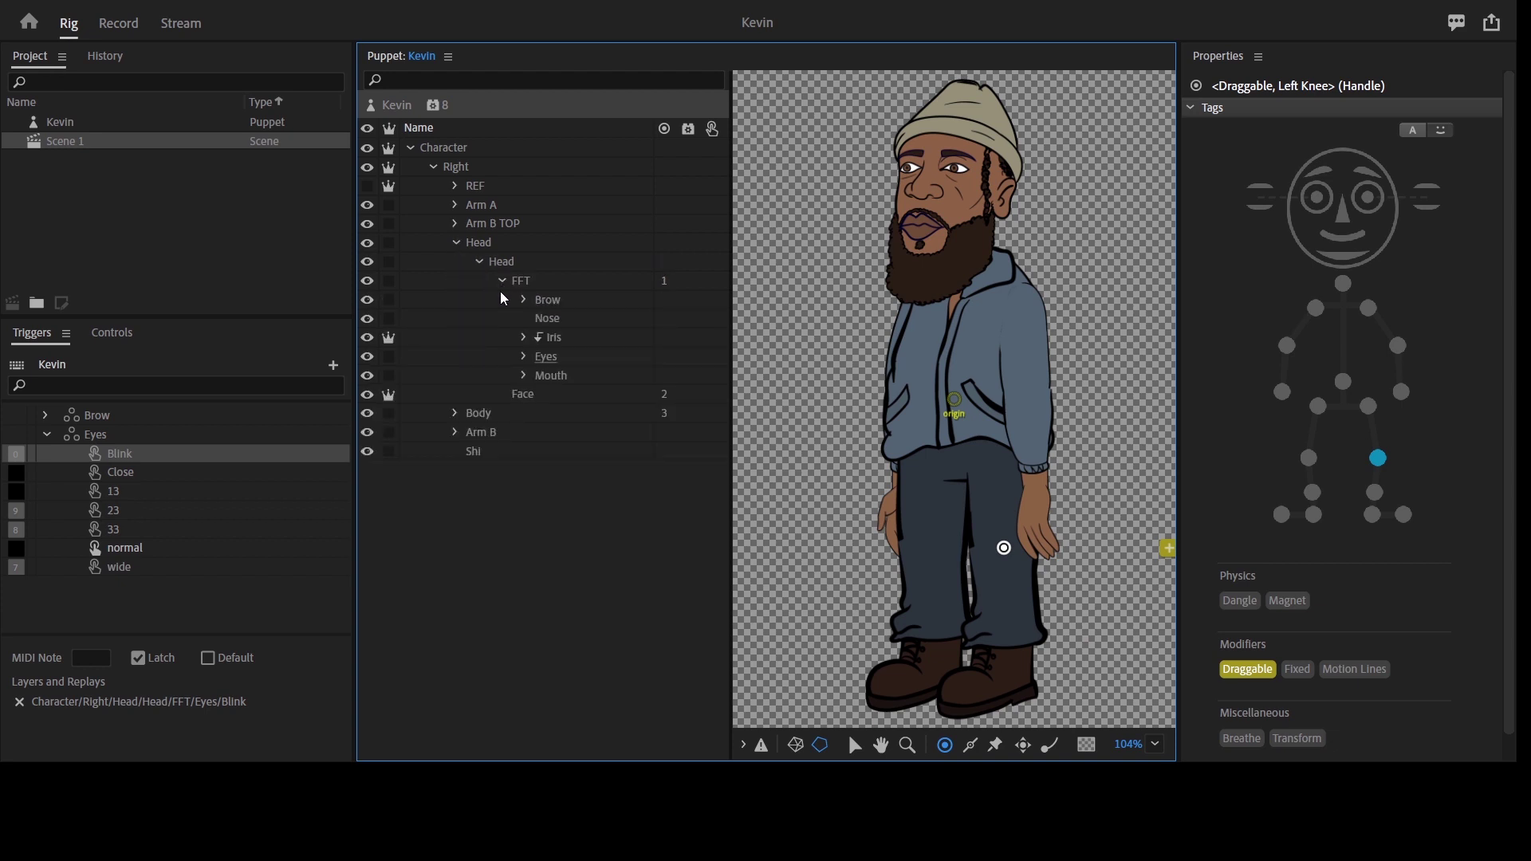
{"action": "left_click", "coordinate": [524, 359]}
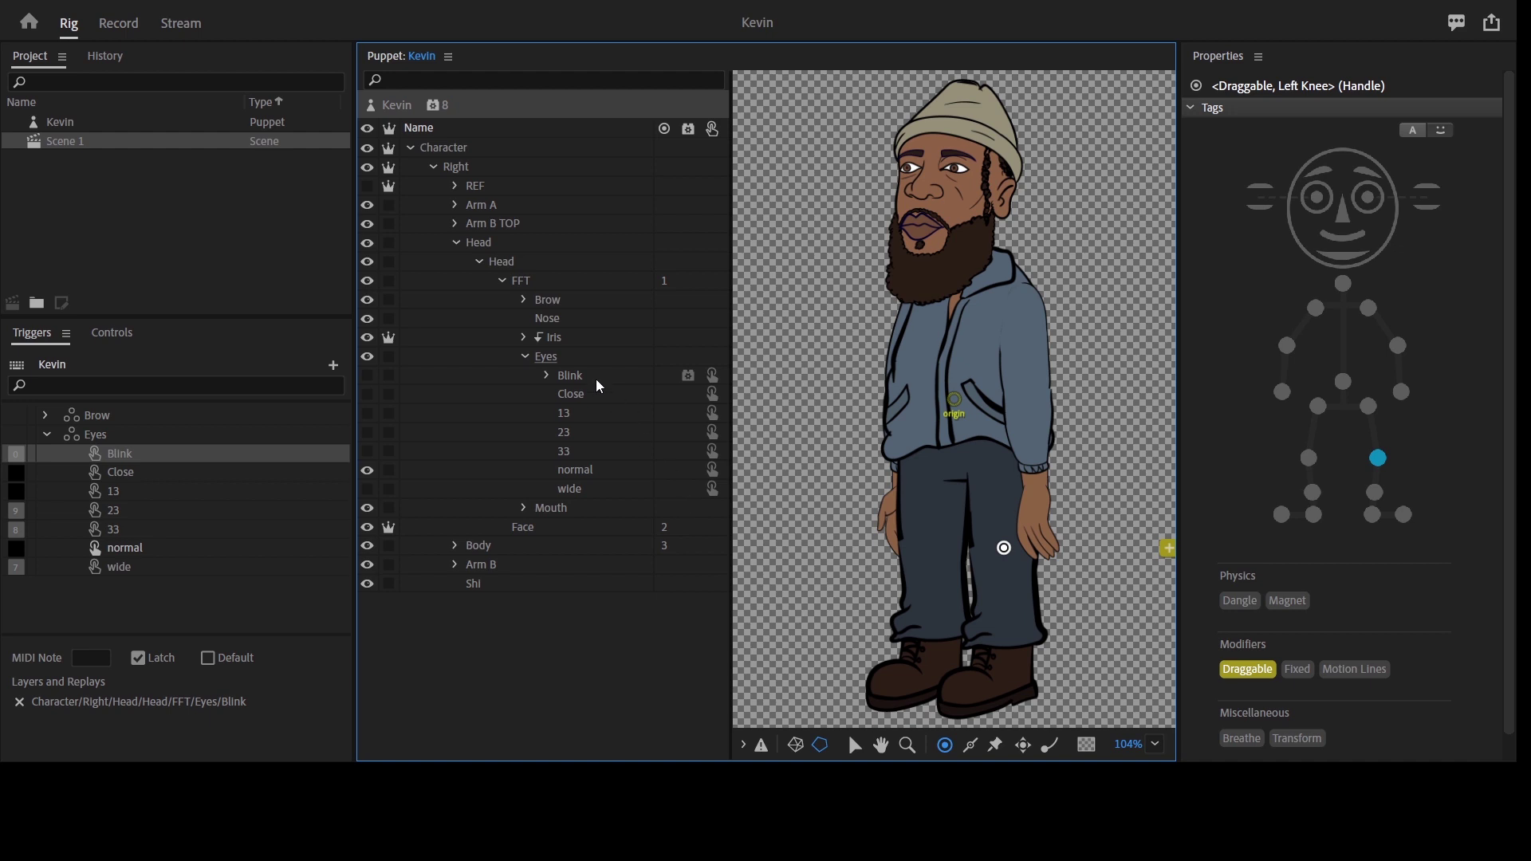
{"action": "left_click", "coordinate": [633, 383]}
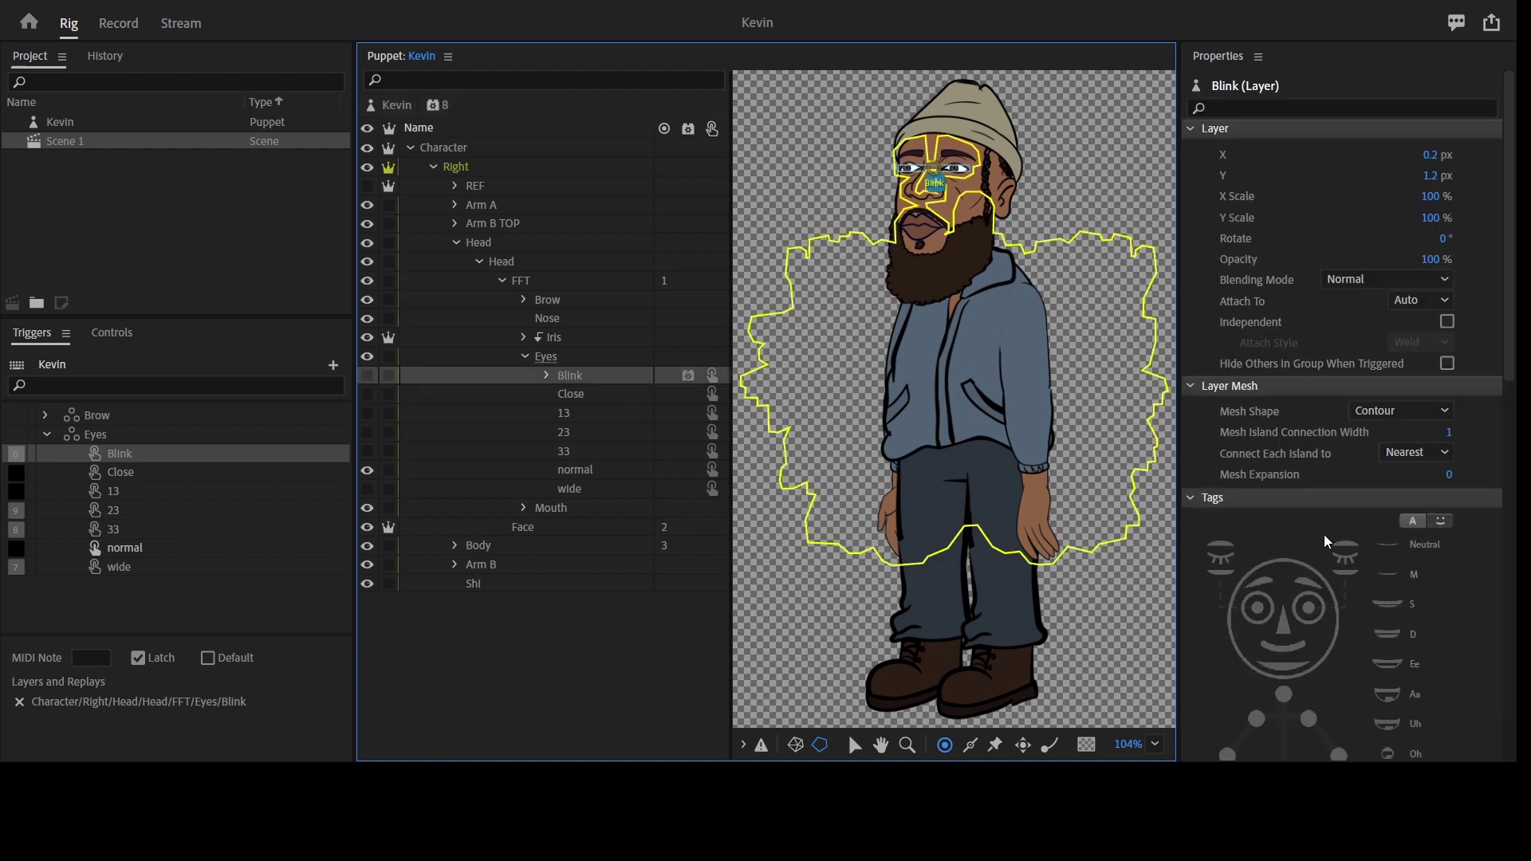
{"action": "left_click", "coordinate": [1340, 557]}
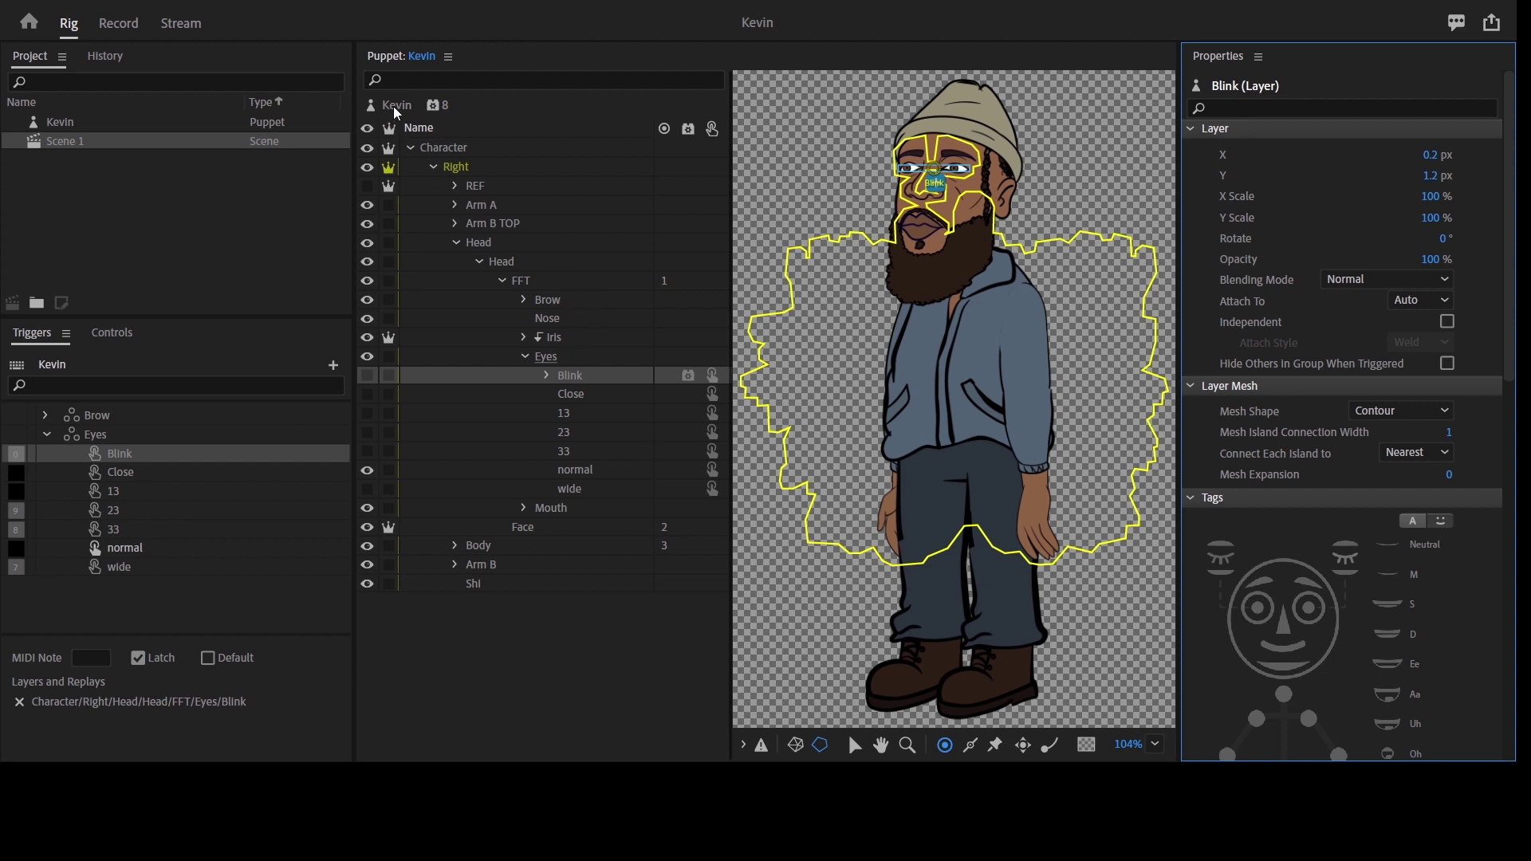
{"action": "key", "text": "ctrl+z"}
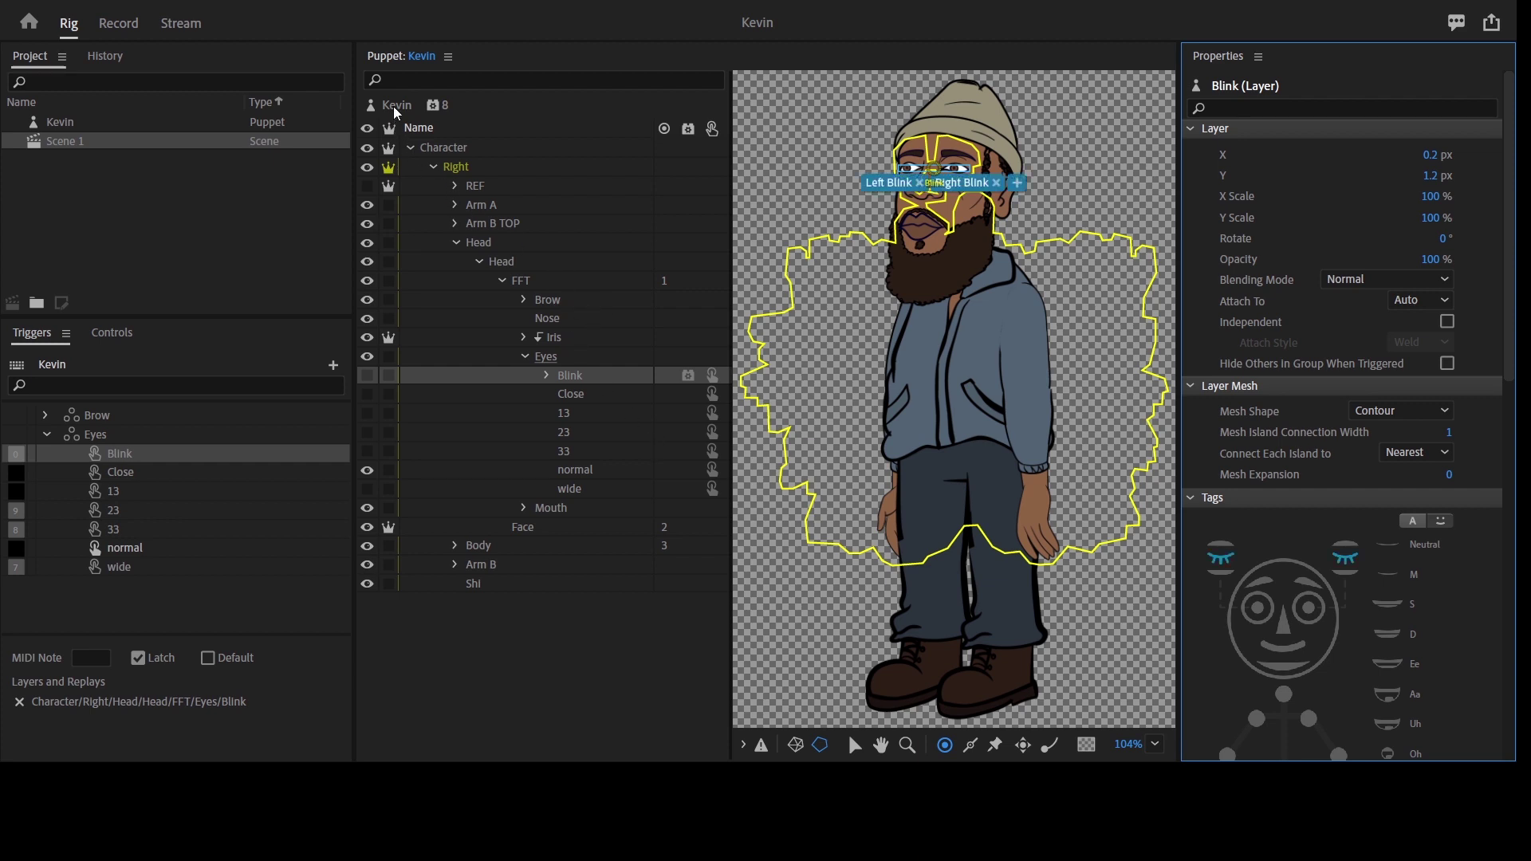
Add an Auto Blink behavior to the whole Kevin puppet and preview it in the enlarged Scene 1 view.
{"action": "left_click", "coordinate": [390, 109]}
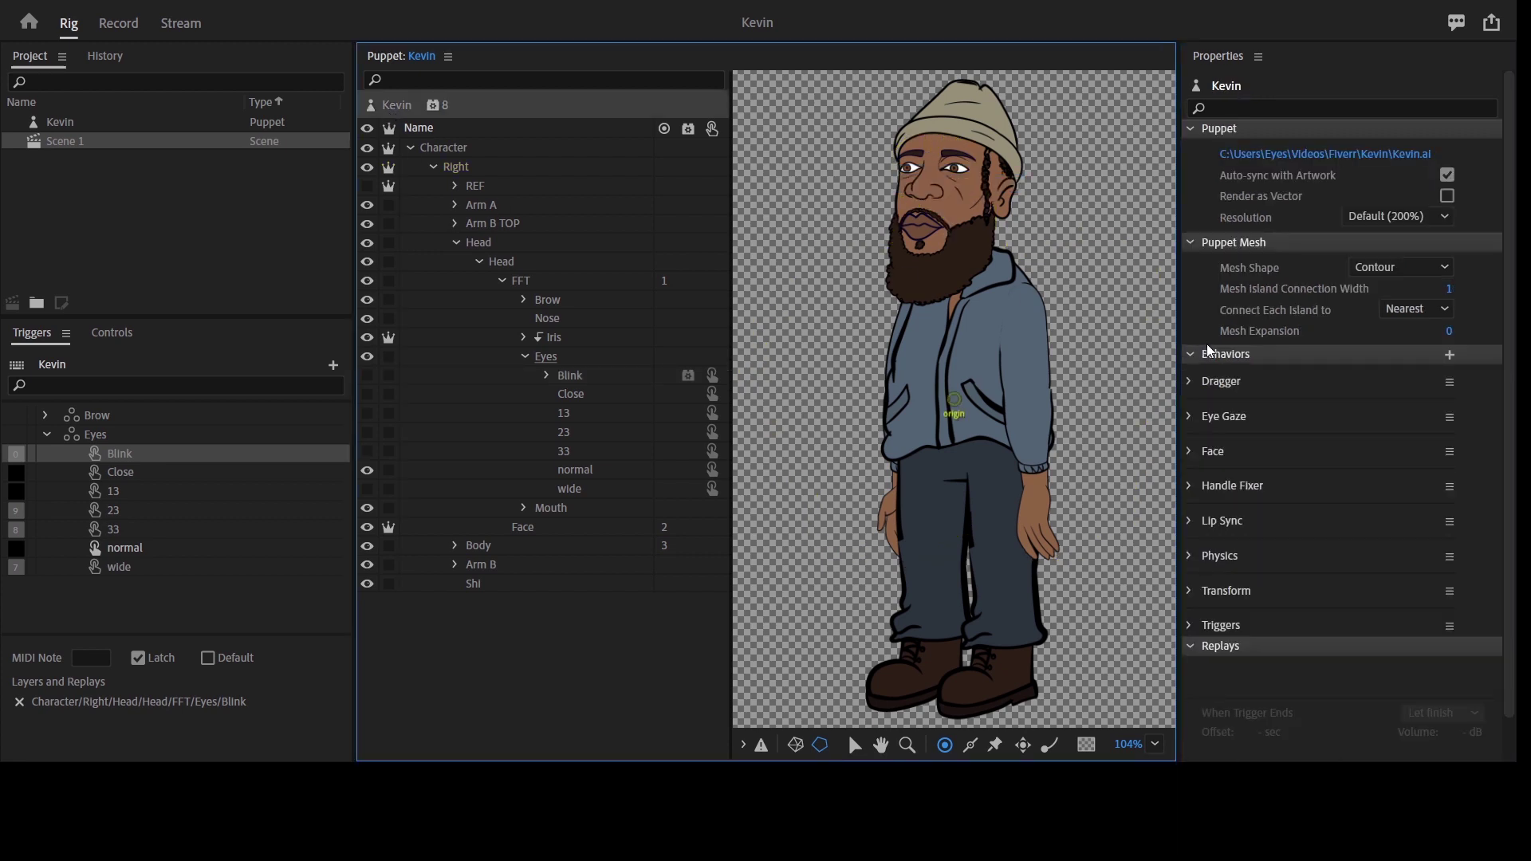
{"action": "left_click", "coordinate": [1450, 354]}
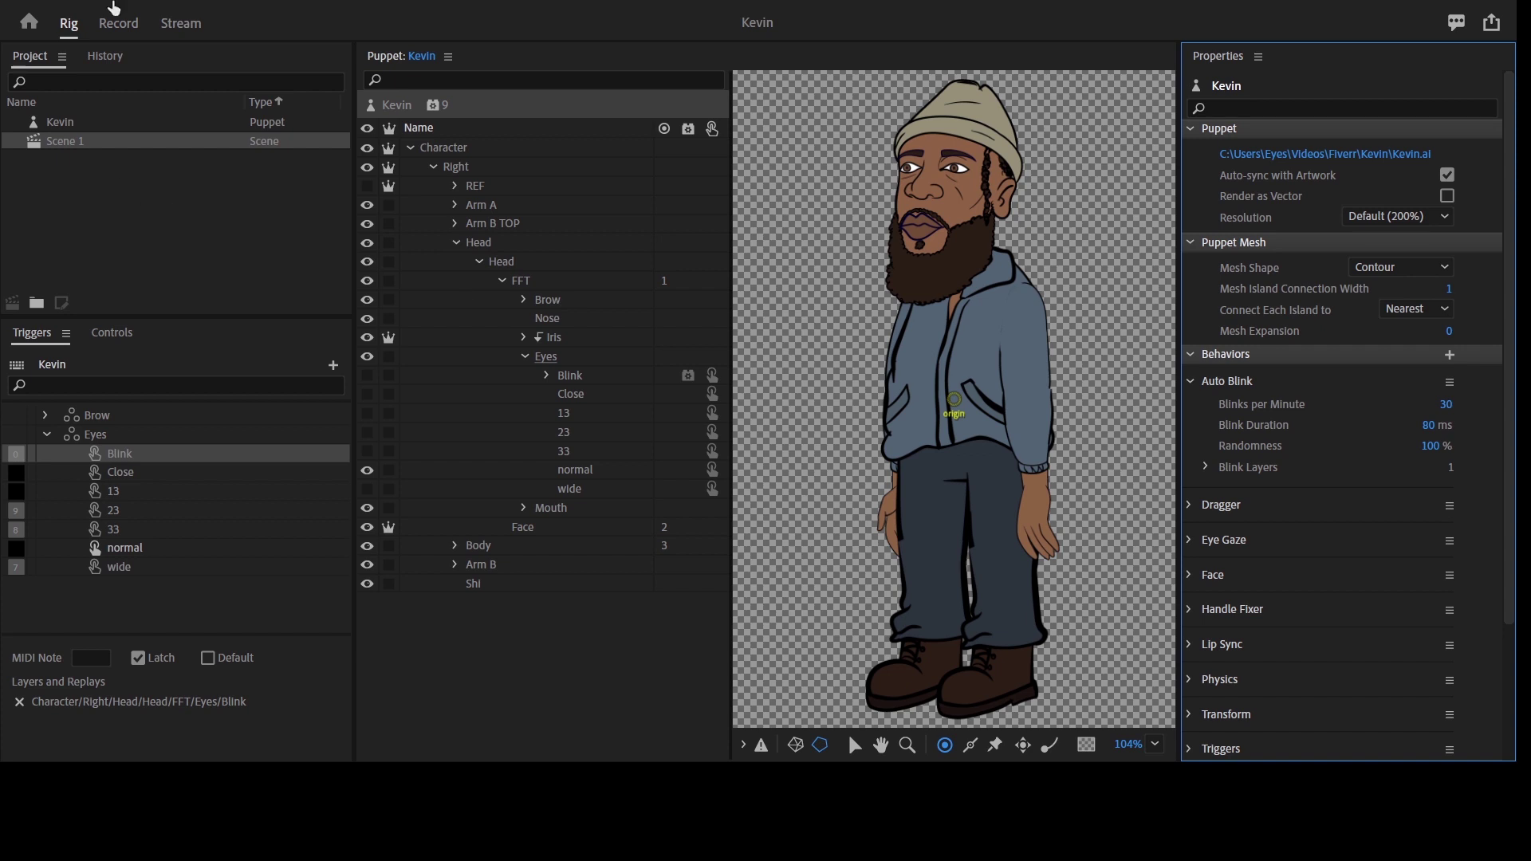
{"action": "left_click", "coordinate": [119, 26]}
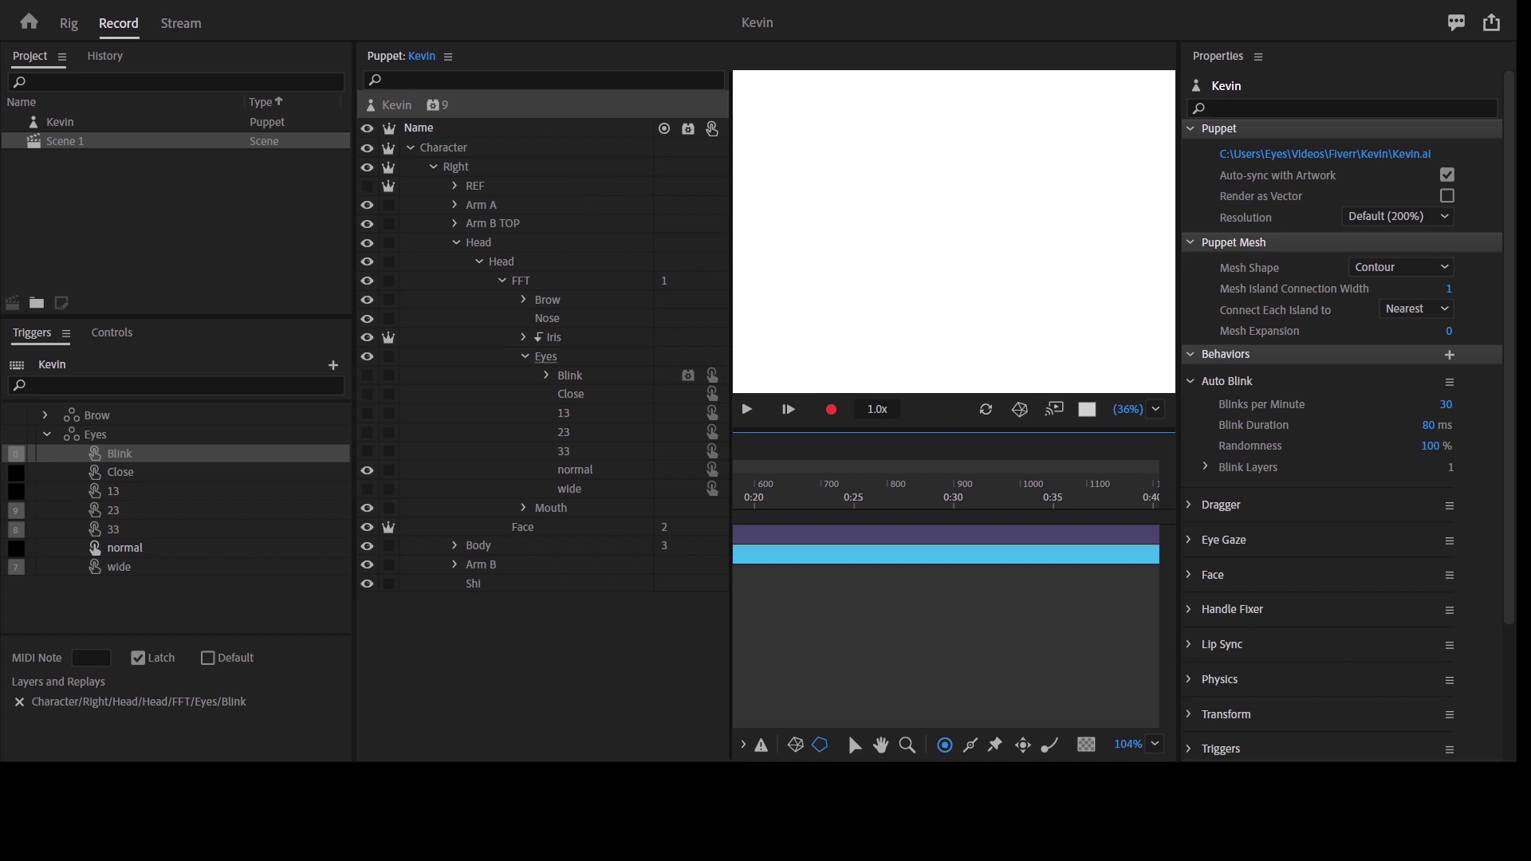
{"action": "key", "text": "grave"}
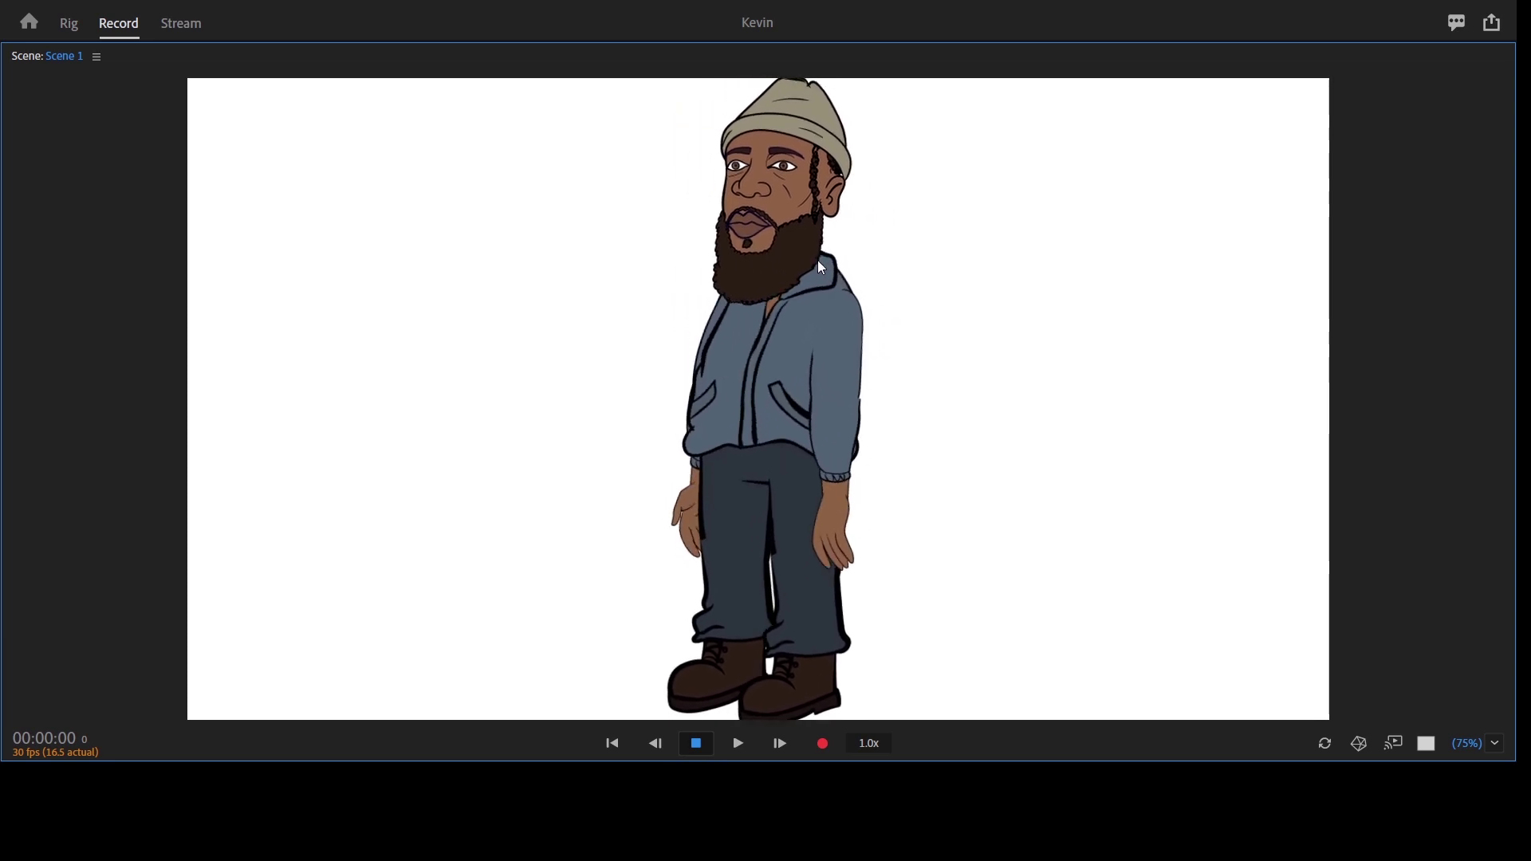
{"action": "left_click", "coordinate": [71, 24]}
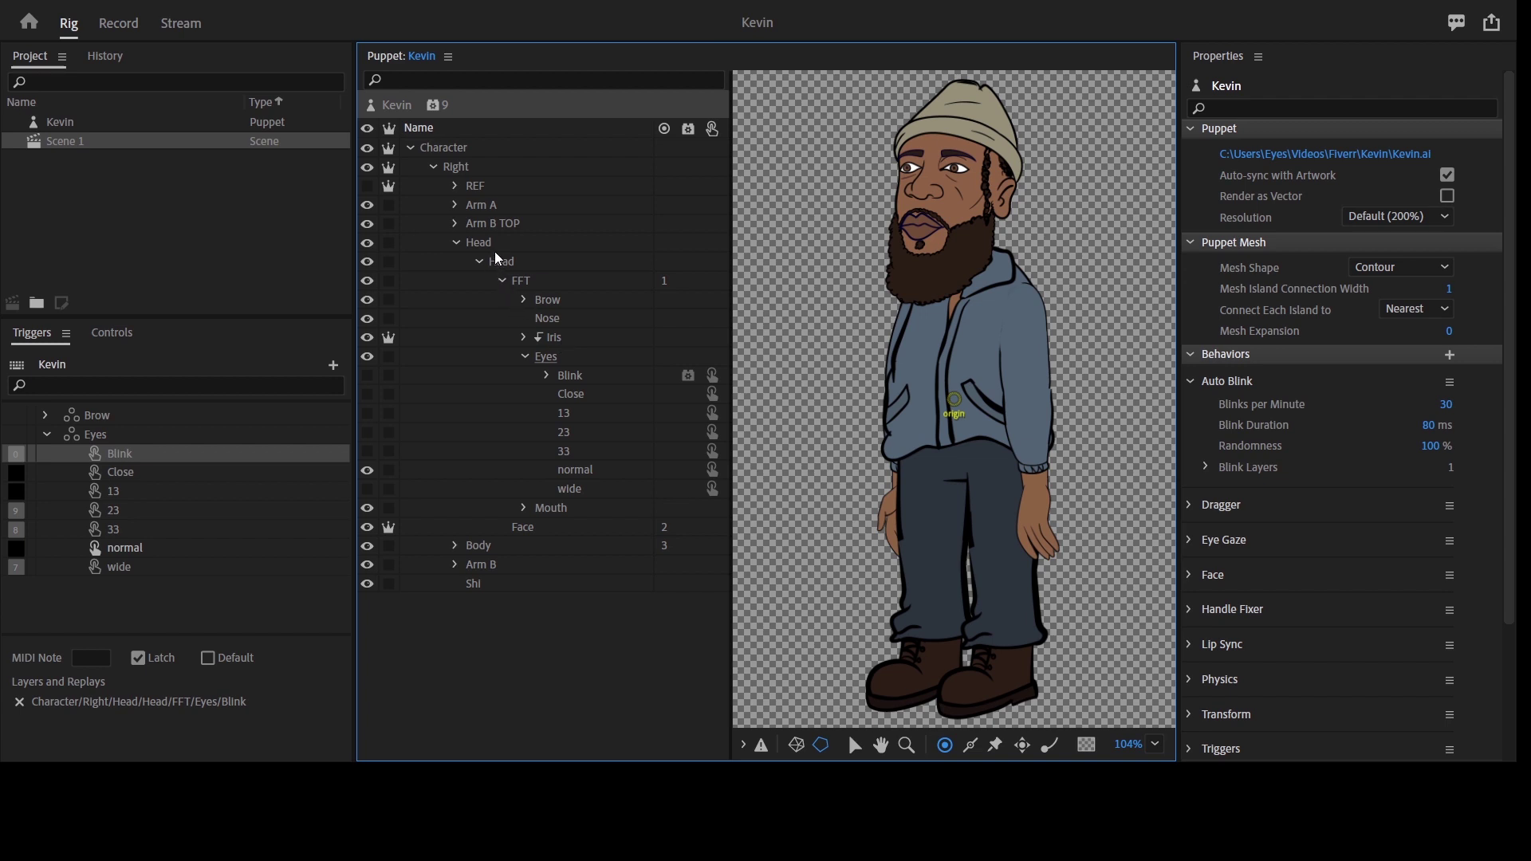
Switch the Right layer's independence off and back on, comparing it with the Character layer.
{"action": "left_click", "coordinate": [482, 169]}
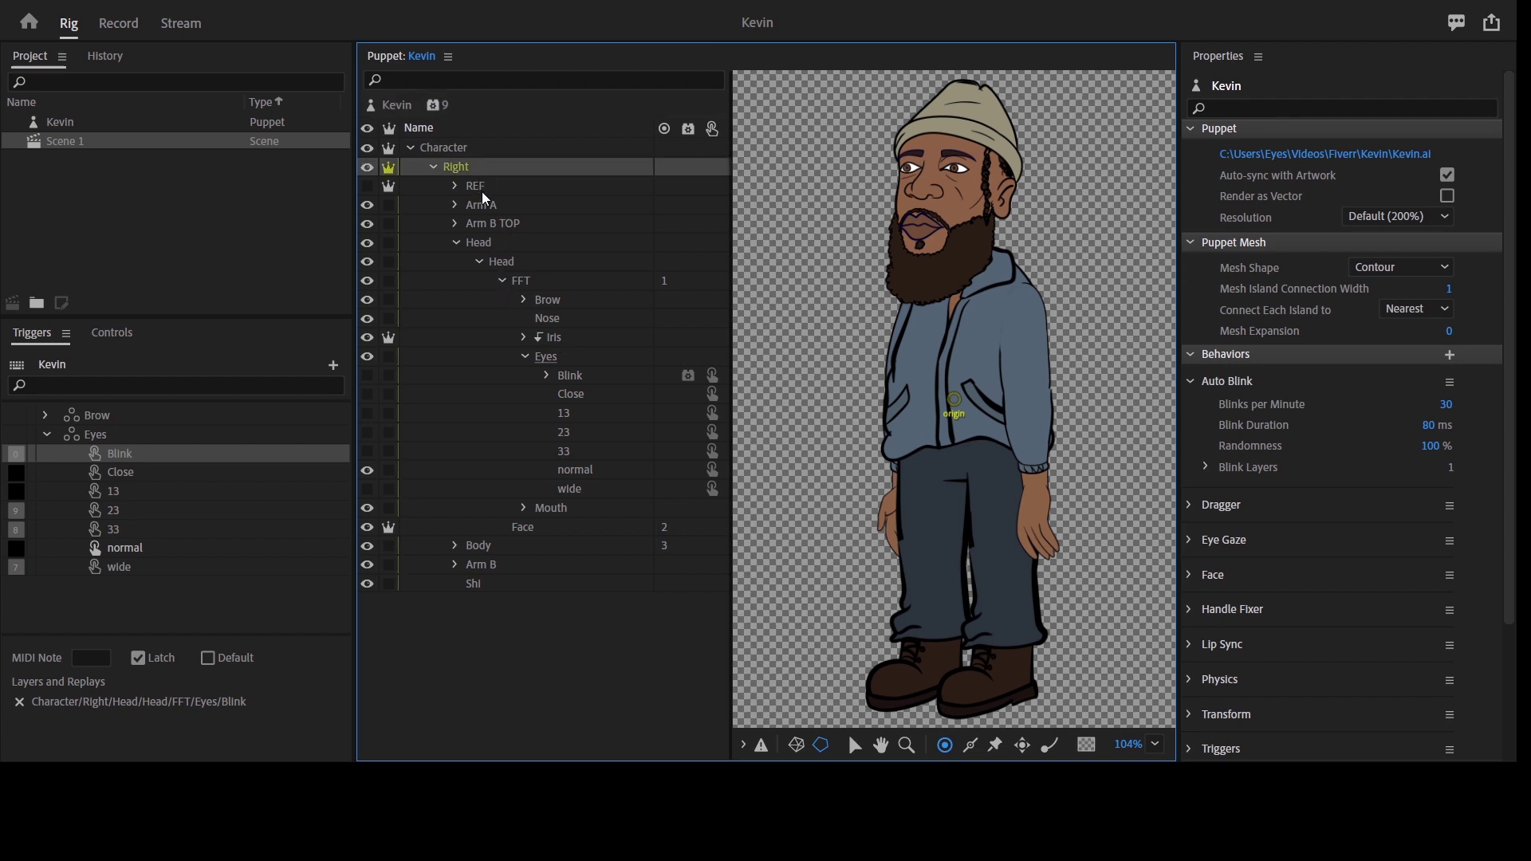
{"action": "left_click", "coordinate": [489, 152]}
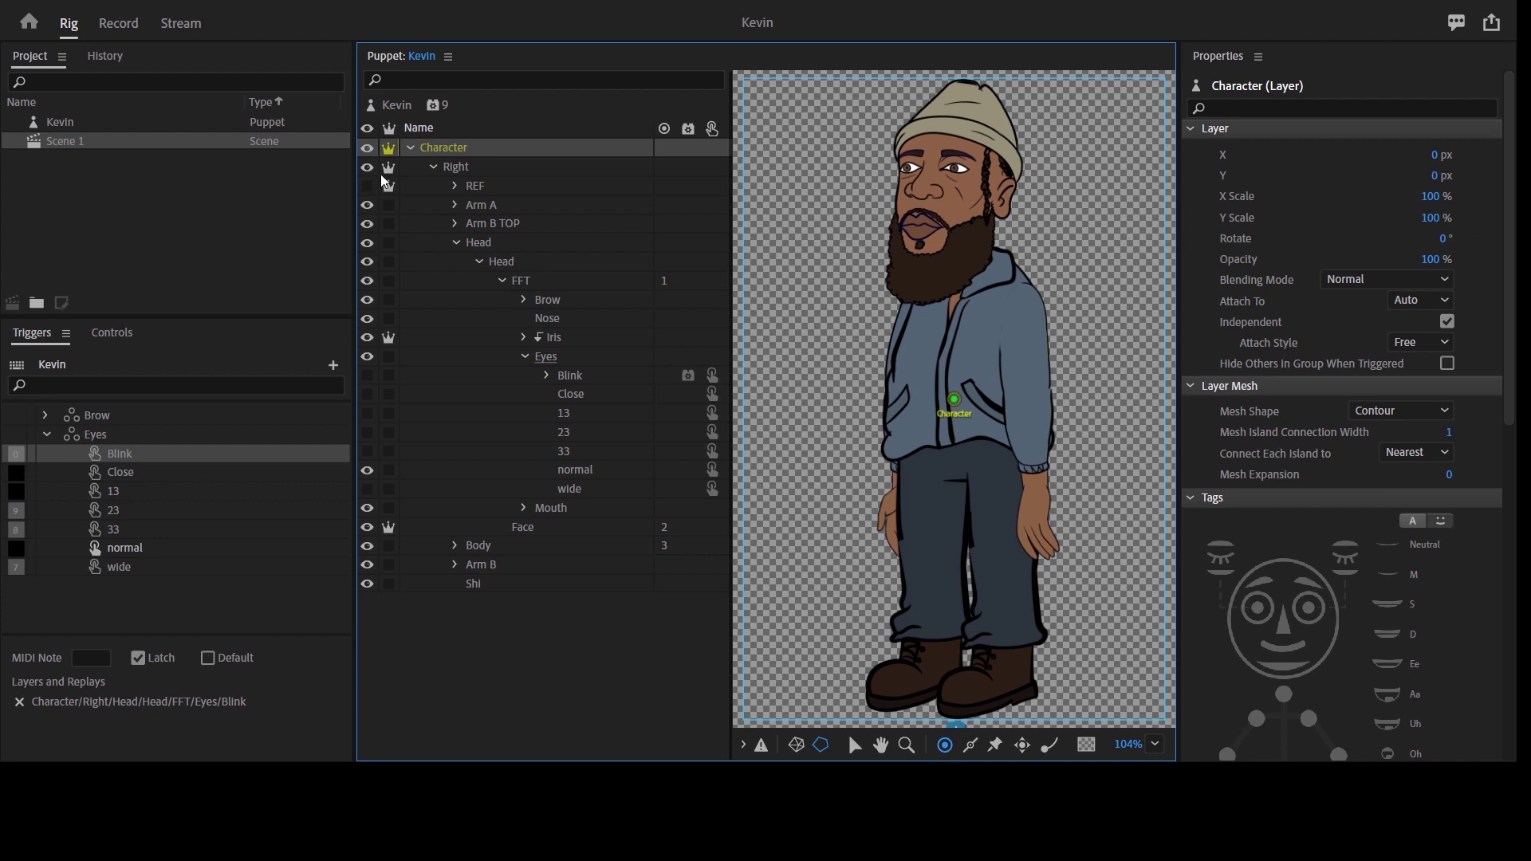
{"action": "left_click", "coordinate": [491, 172]}
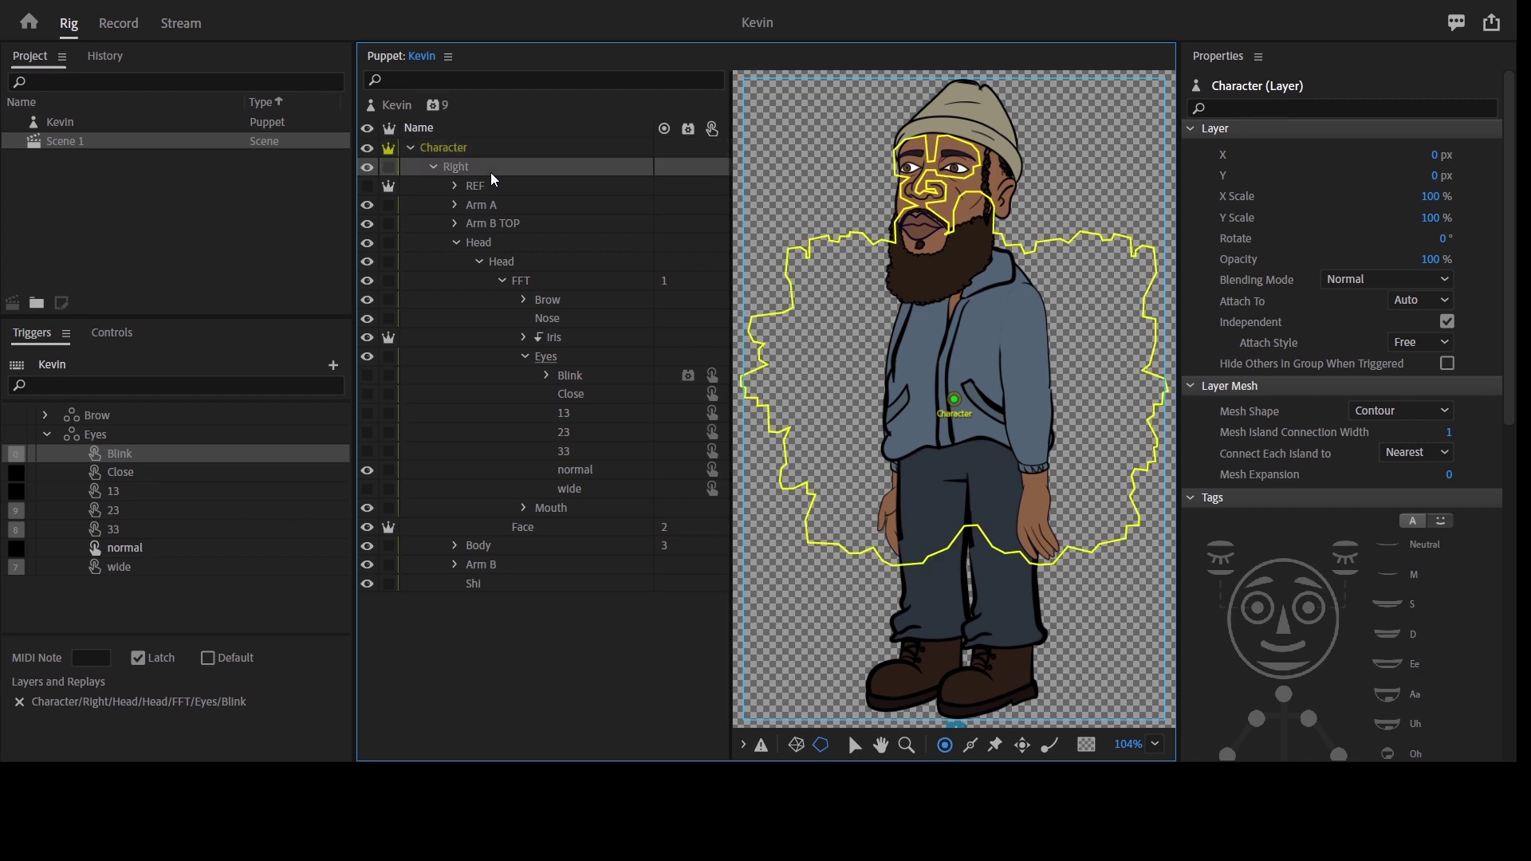
{"action": "left_click", "coordinate": [390, 166]}
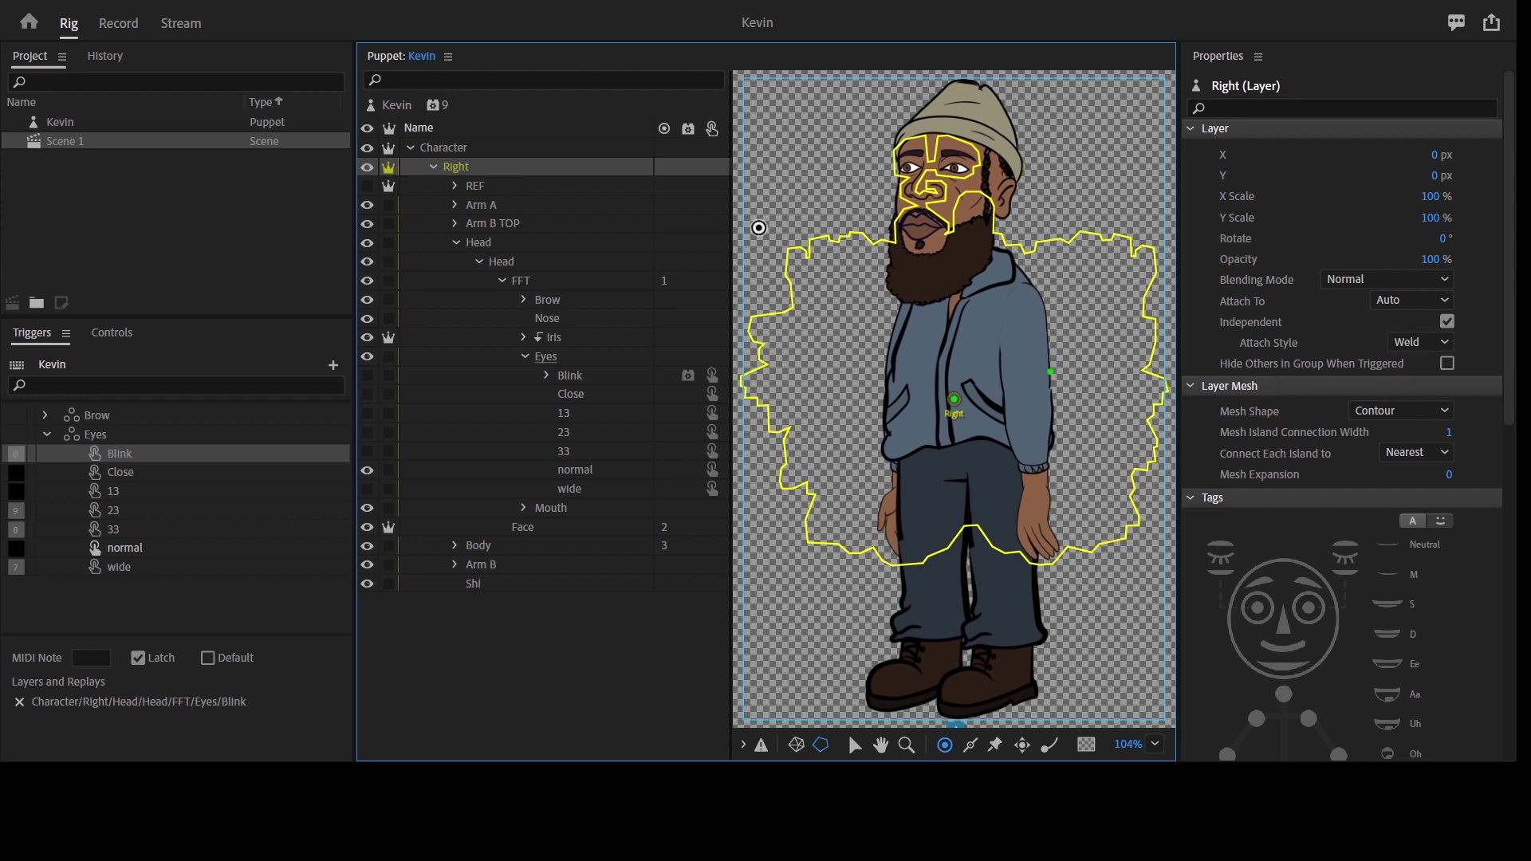
{"action": "left_click", "coordinate": [496, 150]}
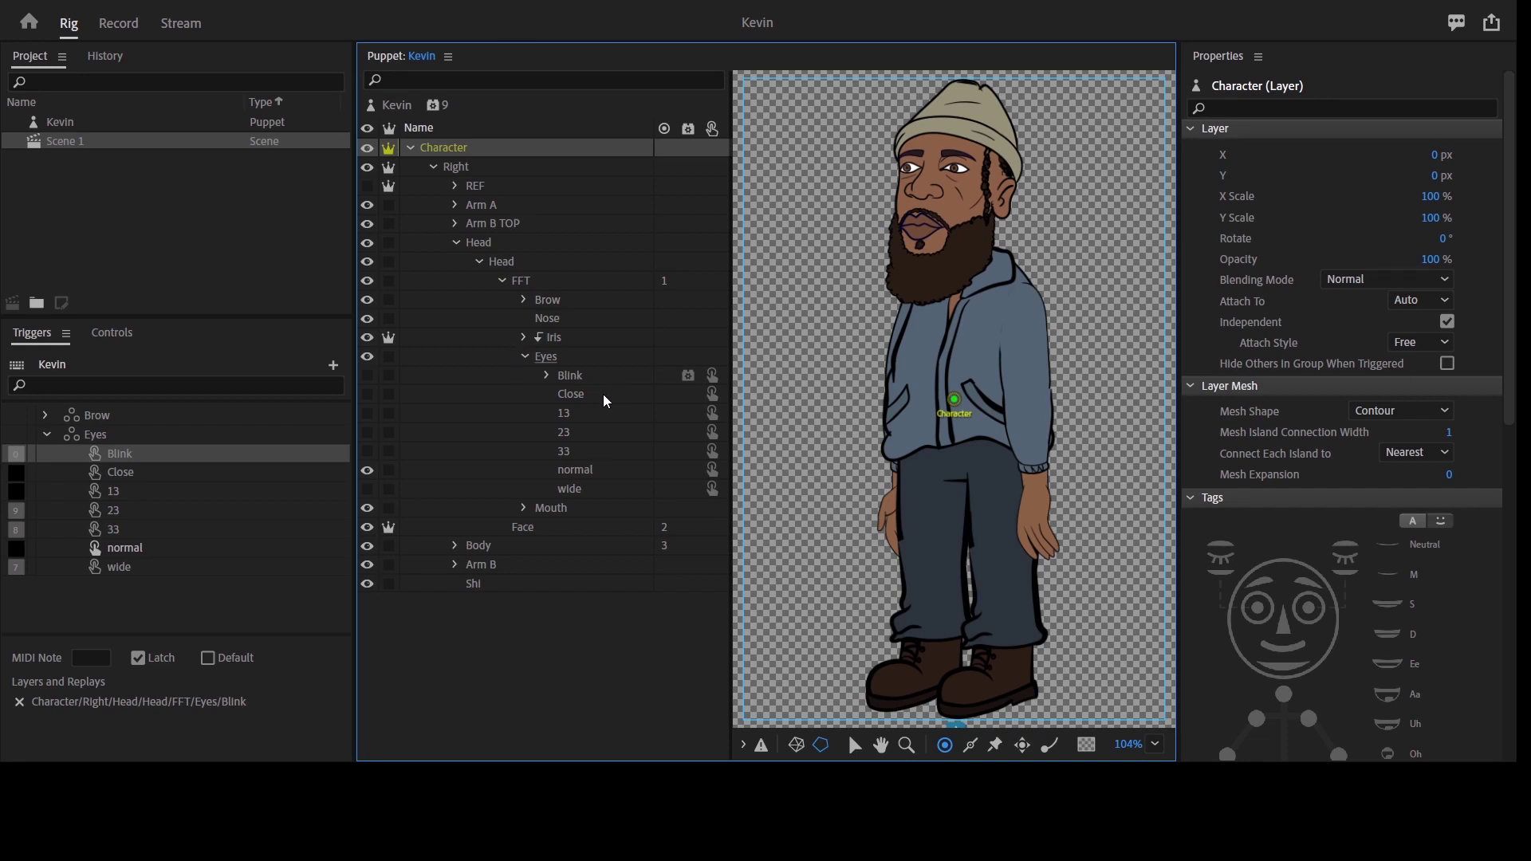
Set the Cycle Layers order to Top to bottom for all the brow layers from Angry through Fun.
{"action": "left_click", "coordinate": [524, 356]}
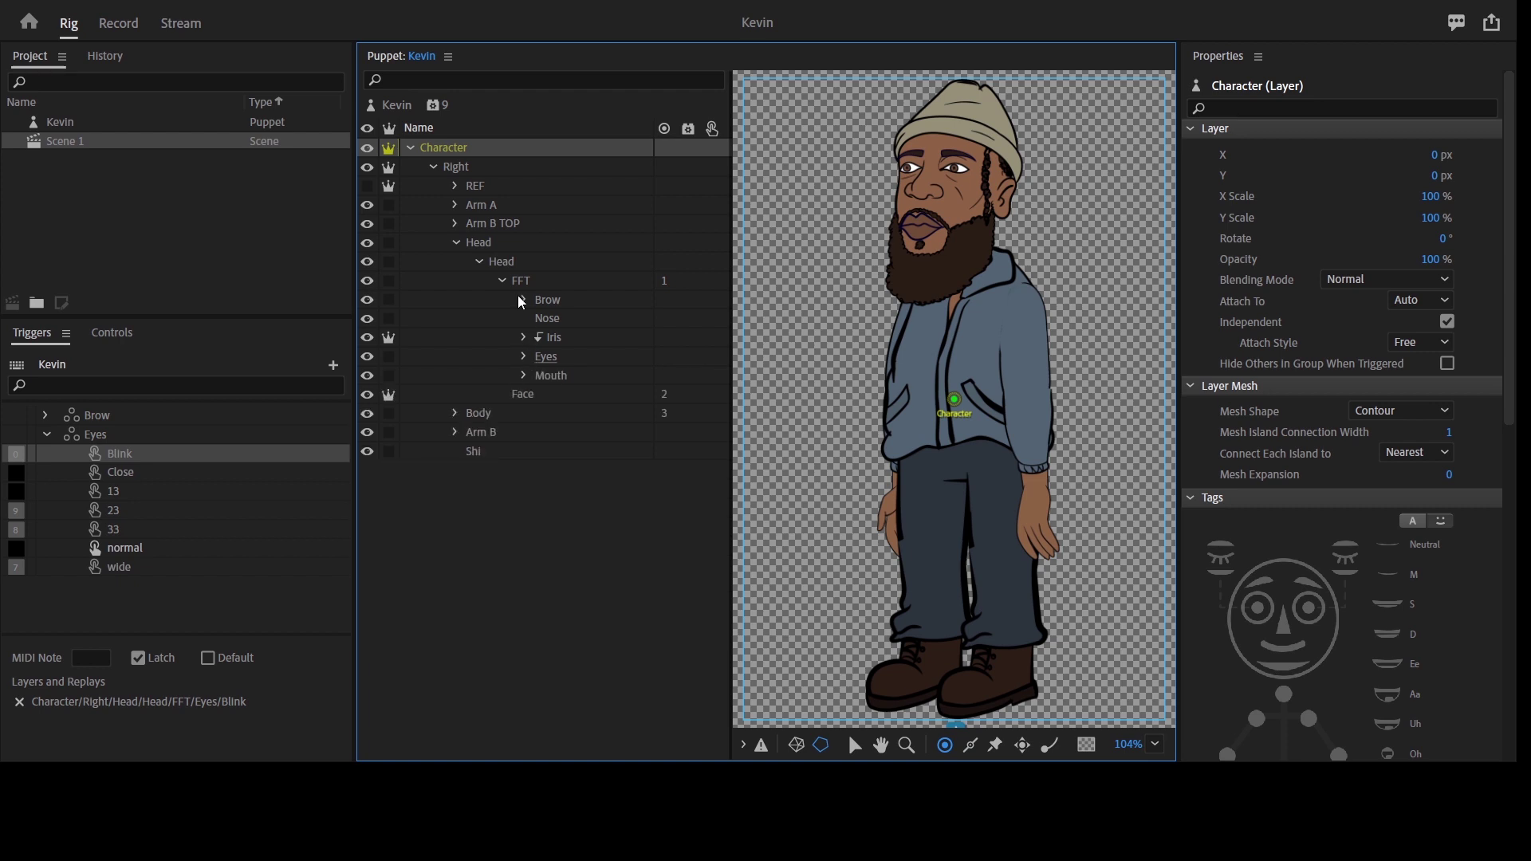
{"action": "left_click", "coordinate": [521, 298]}
{"action": "left_click", "coordinate": [602, 345]}
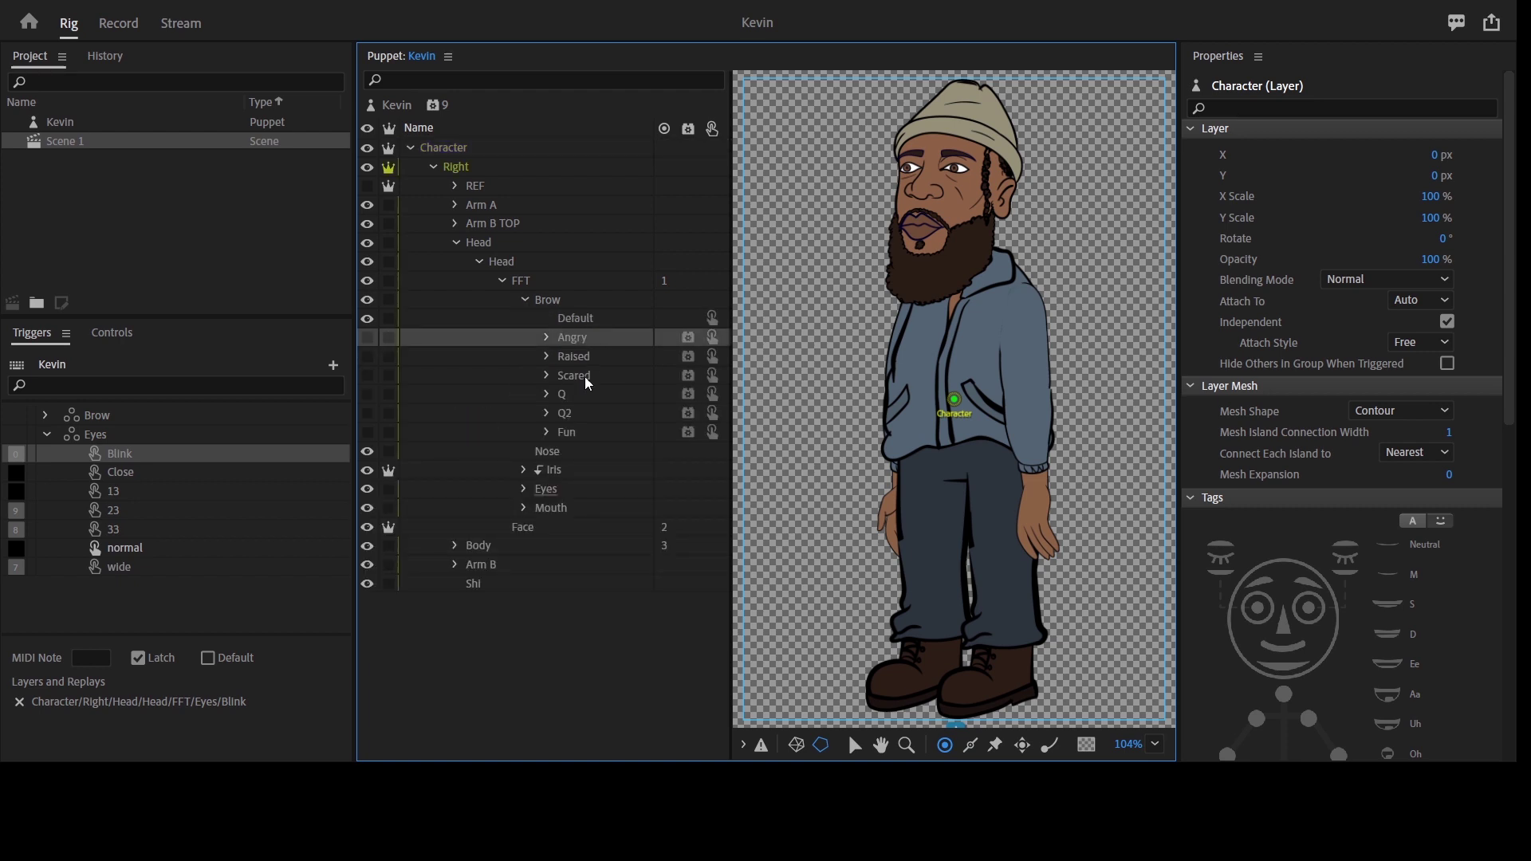
{"action": "left_click", "coordinate": [586, 437], "text": "shift"}
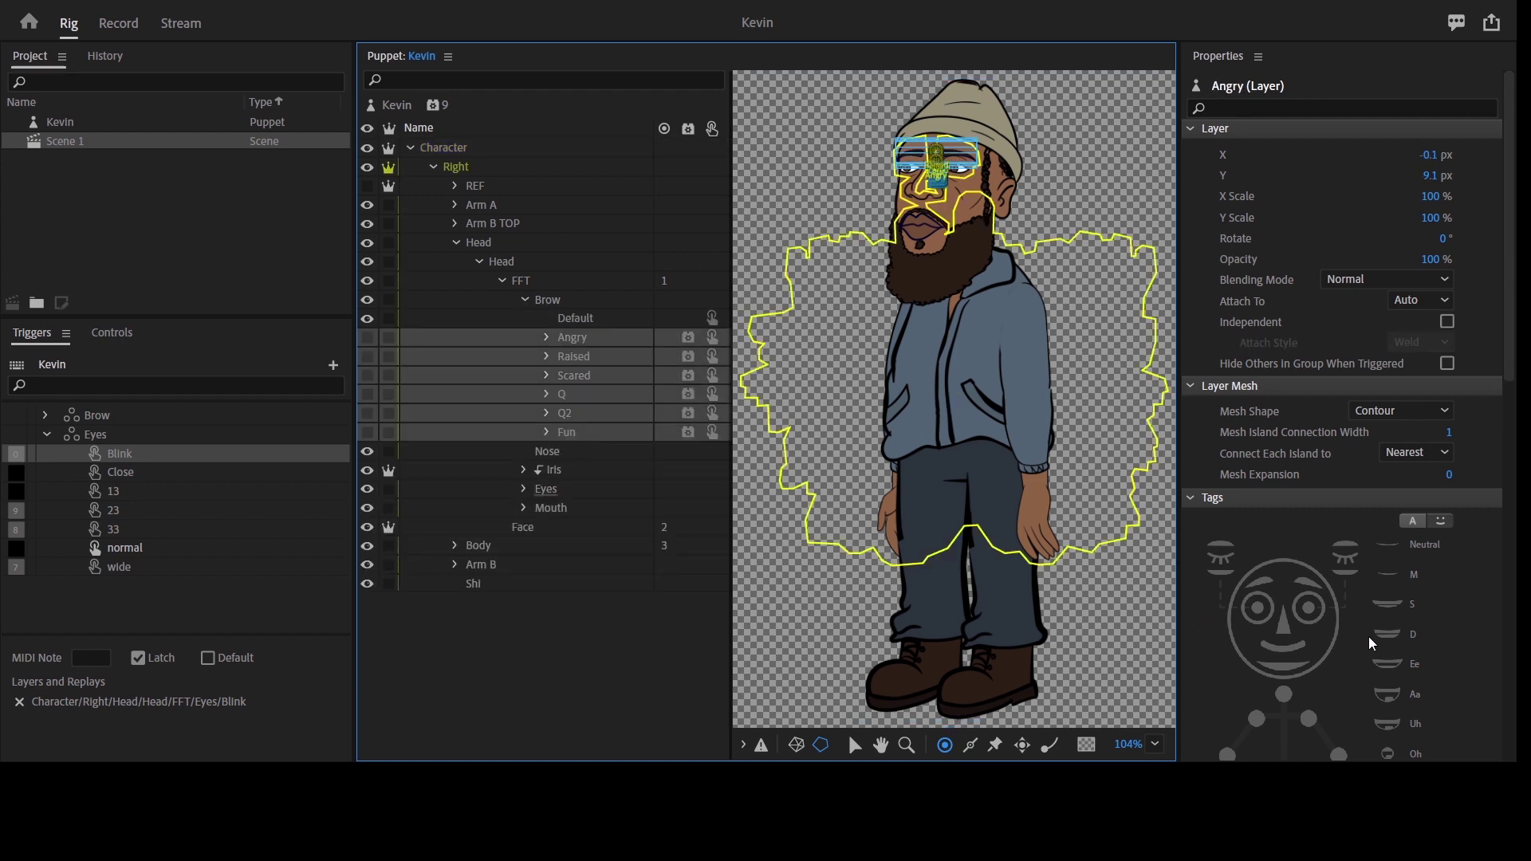
{"action": "scroll", "coordinate": [1370, 634], "scroll_direction": "down", "scroll_amount": 10}
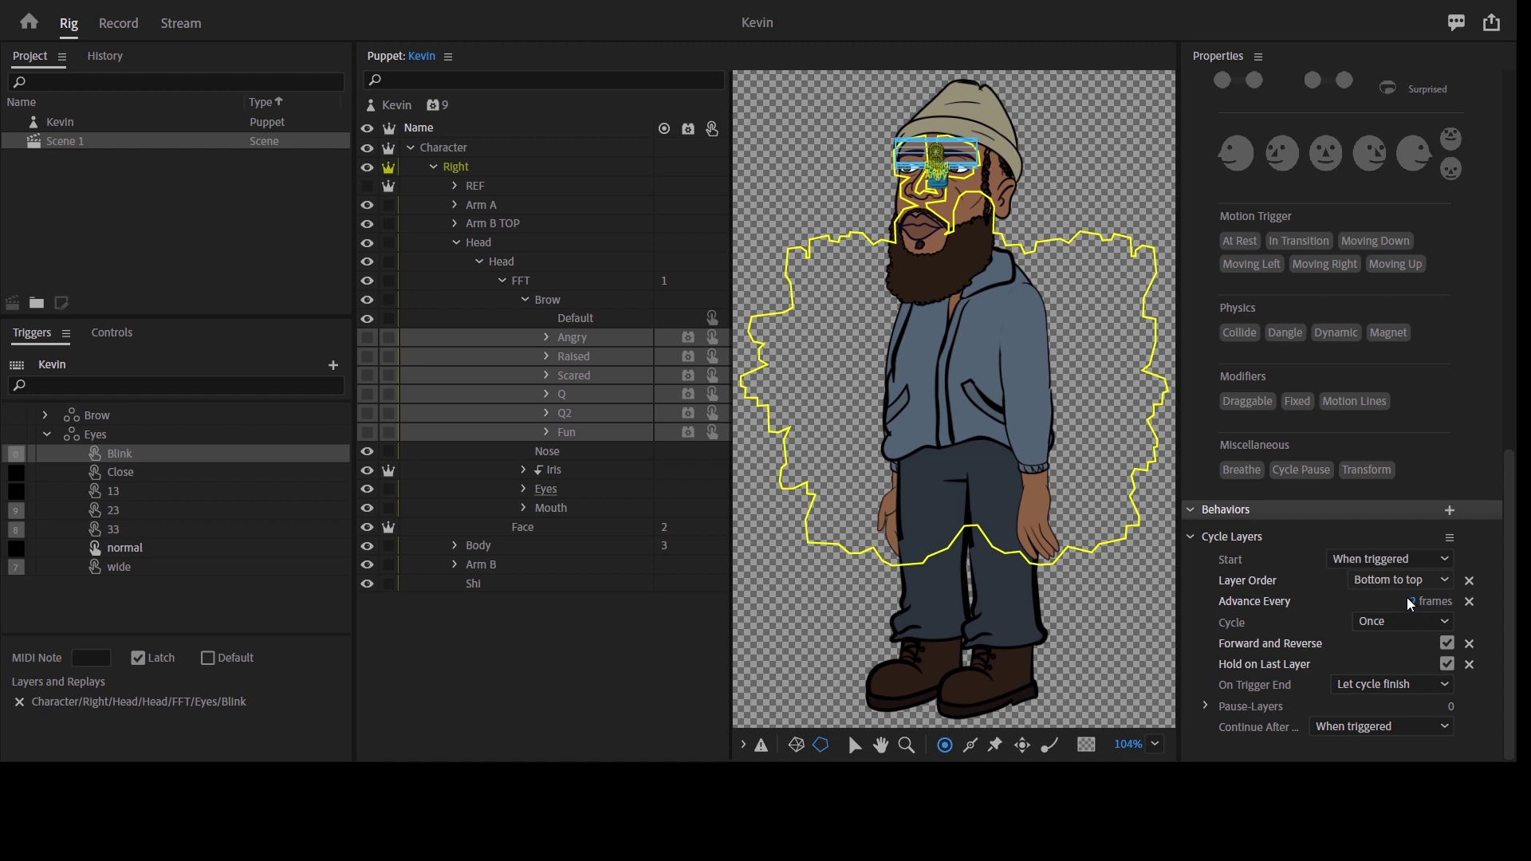
{"action": "left_click", "coordinate": [1369, 628]}
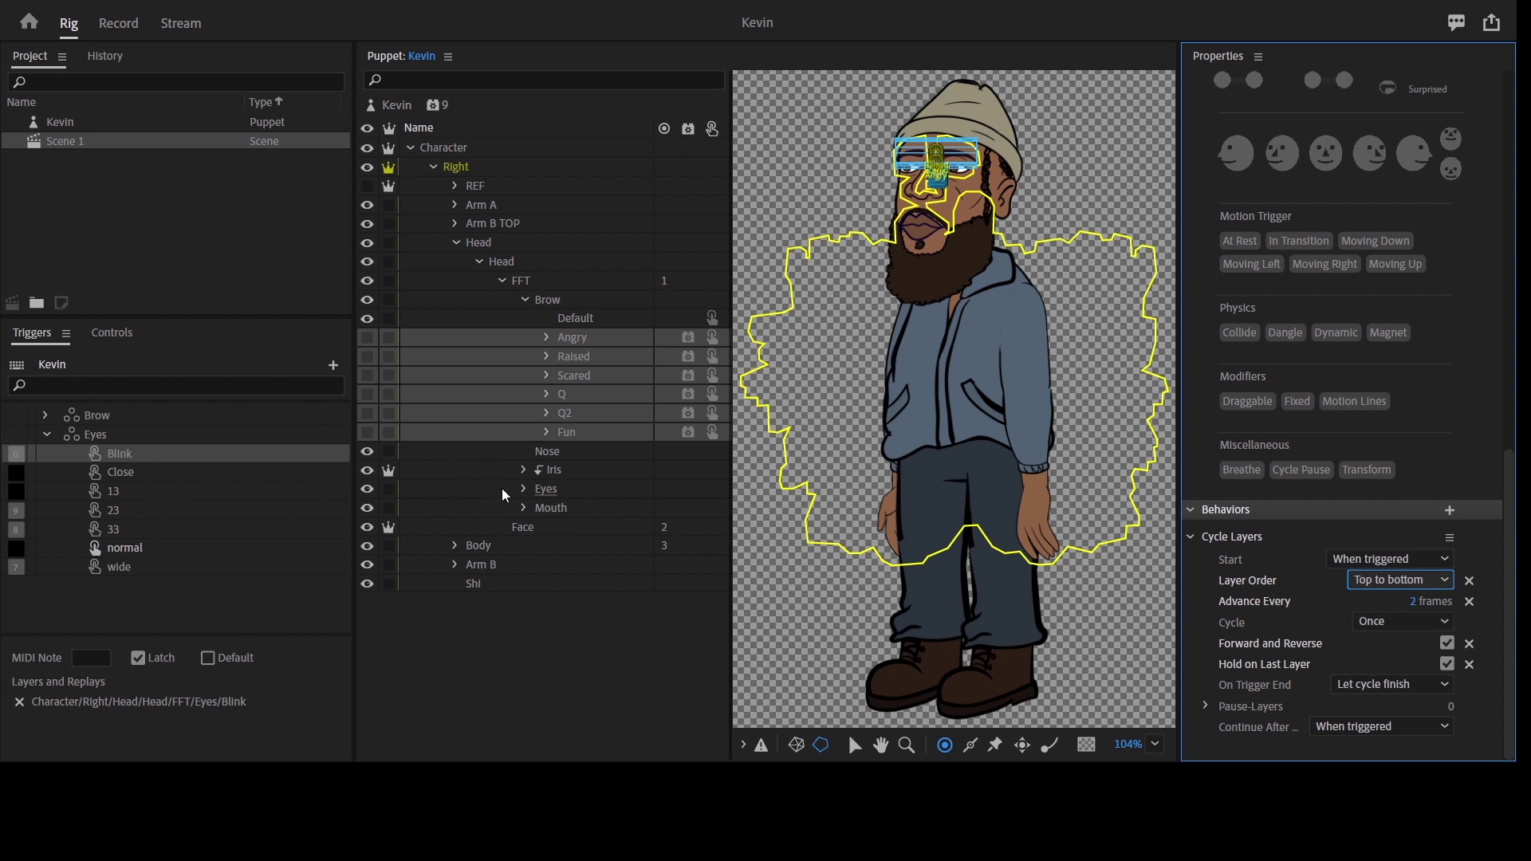
Collapse the FFT and Head layer groups and the Eyes trigger group.
{"action": "left_click", "coordinate": [501, 281]}
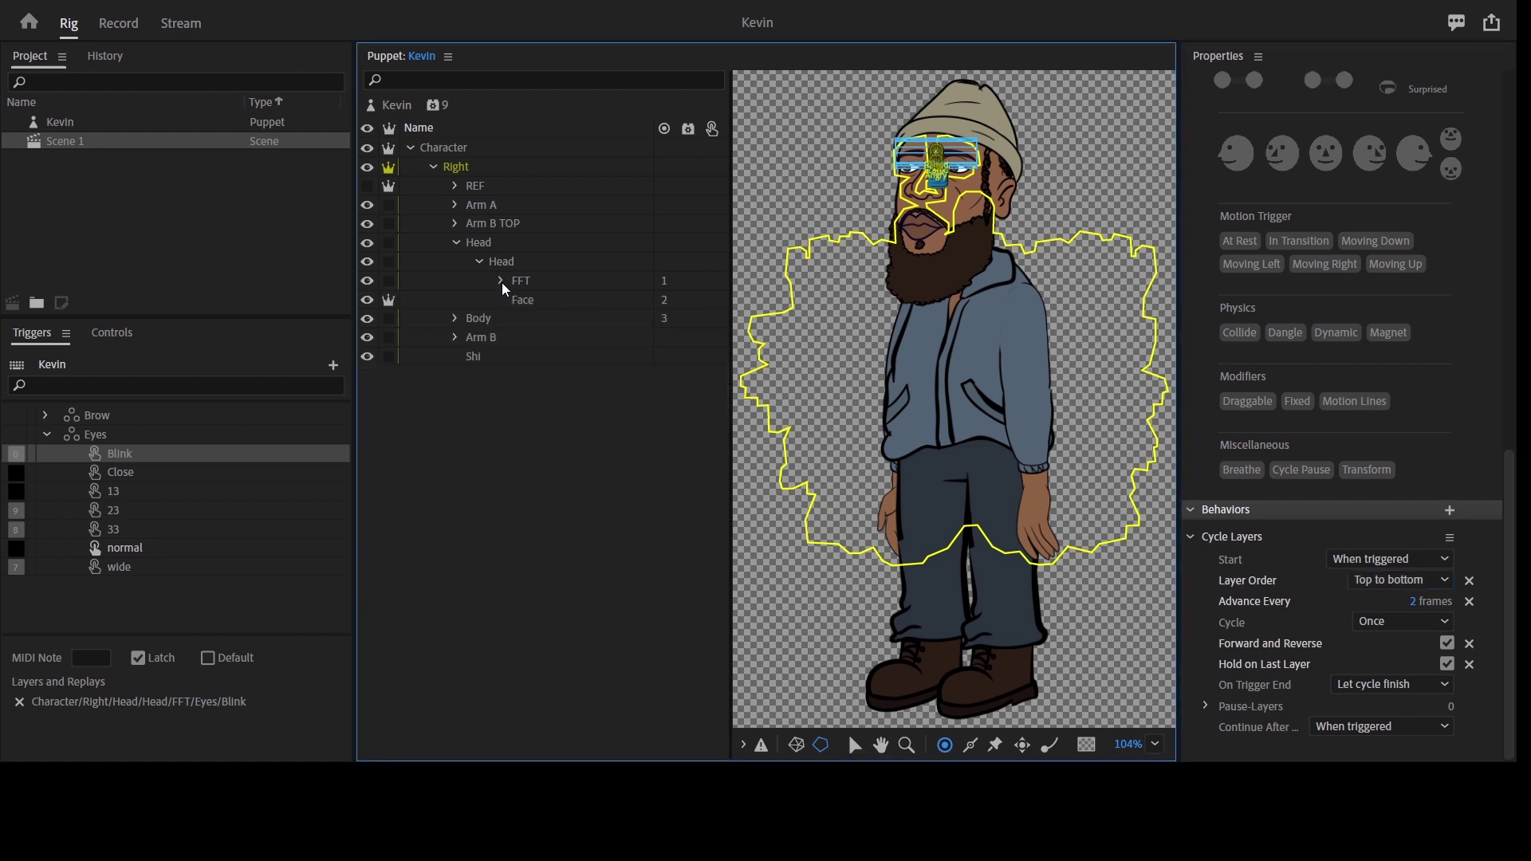
{"action": "left_click", "coordinate": [501, 282]}
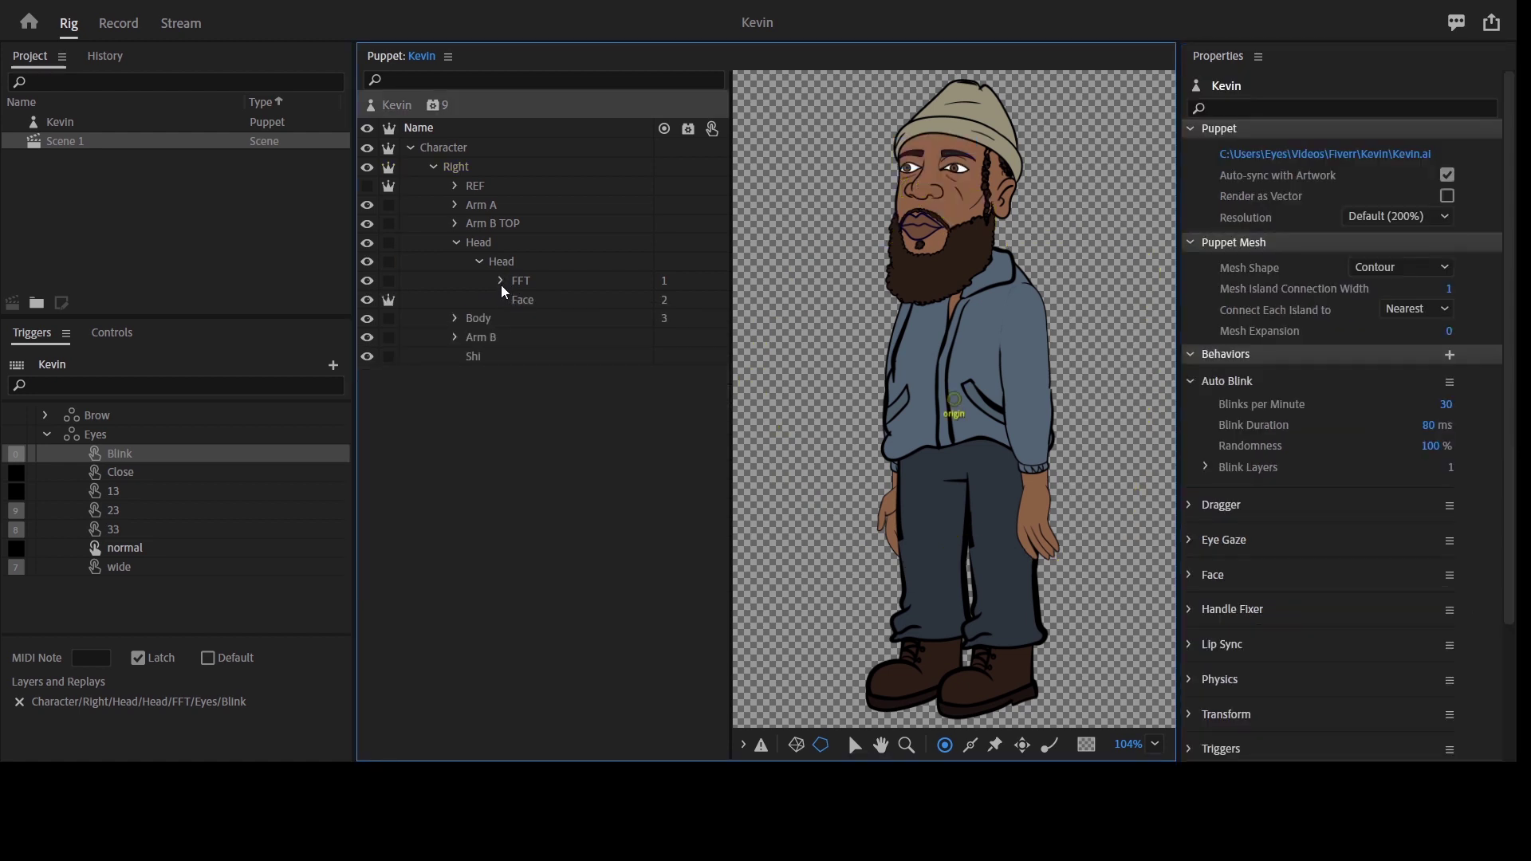
{"action": "left_click", "coordinate": [456, 243]}
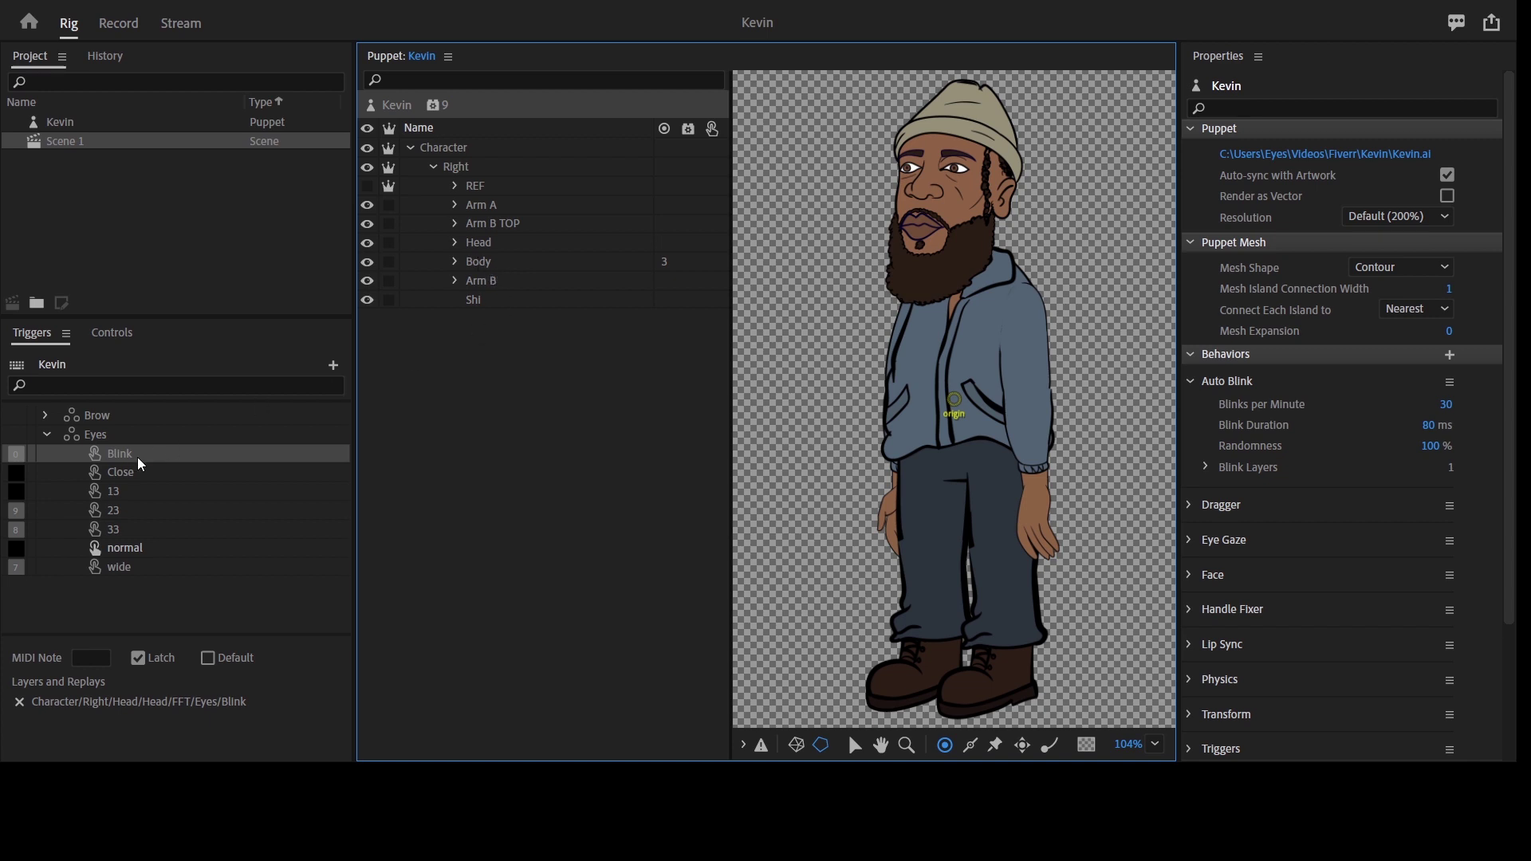
{"action": "left_click", "coordinate": [48, 428]}
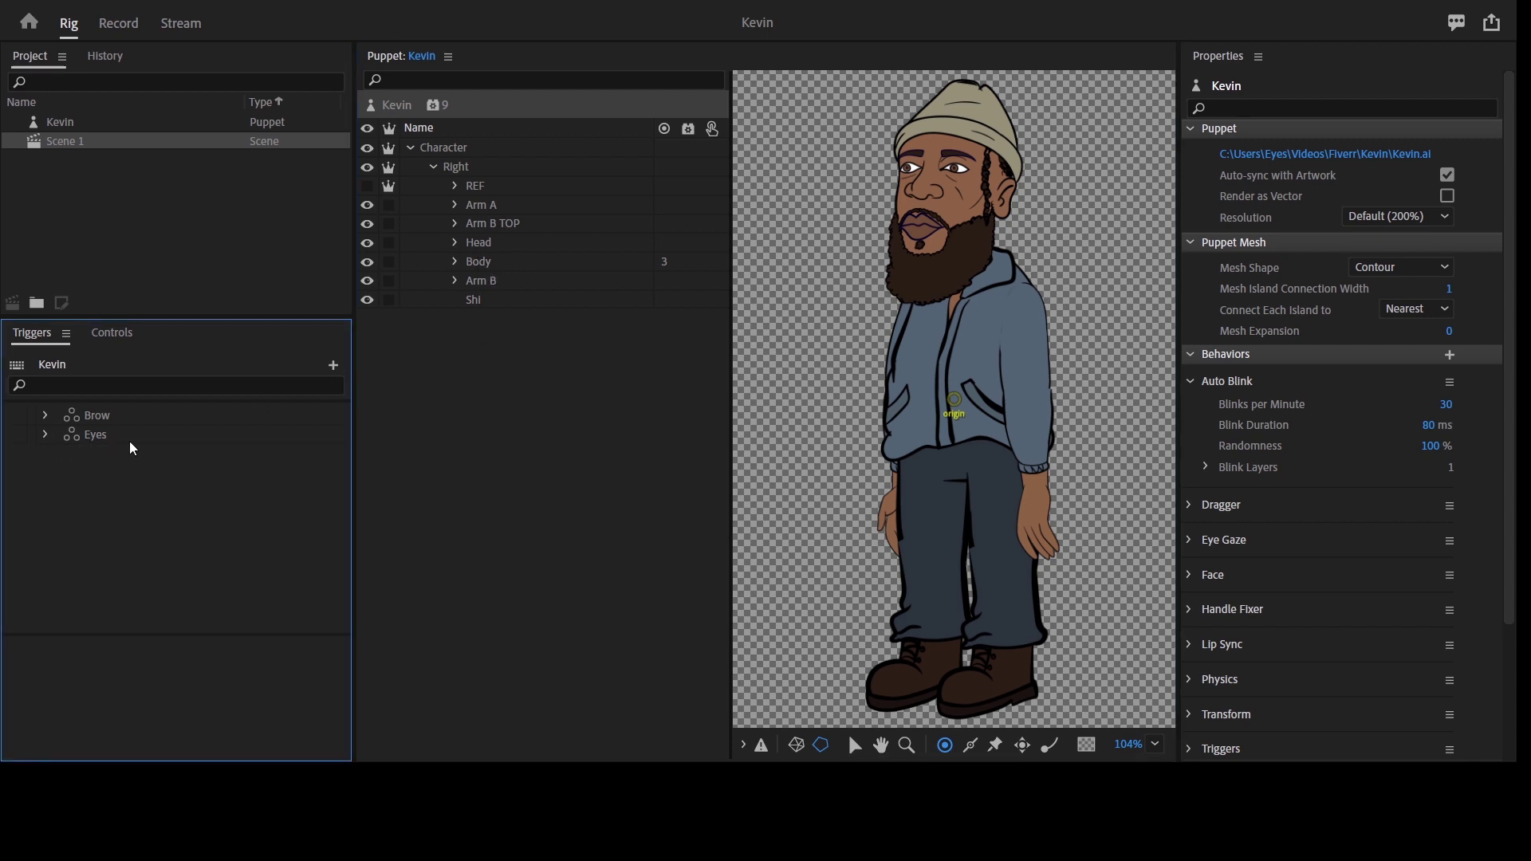
Test the rigged puppet's body movement in the enlarged scene view and return to rigging.
{"action": "left_click", "coordinate": [116, 25]}
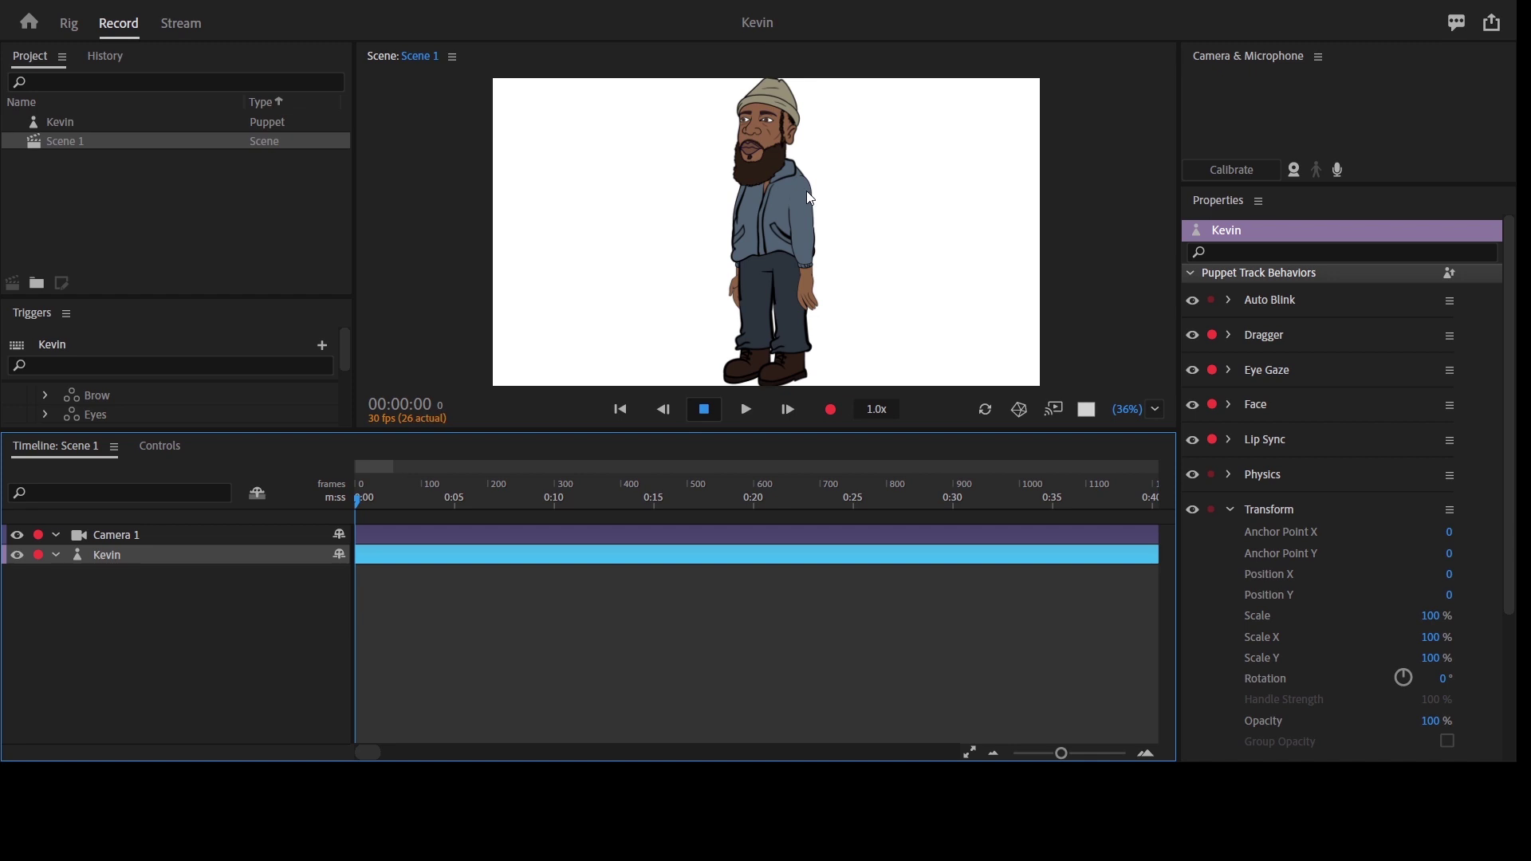
{"action": "key", "text": "grave"}
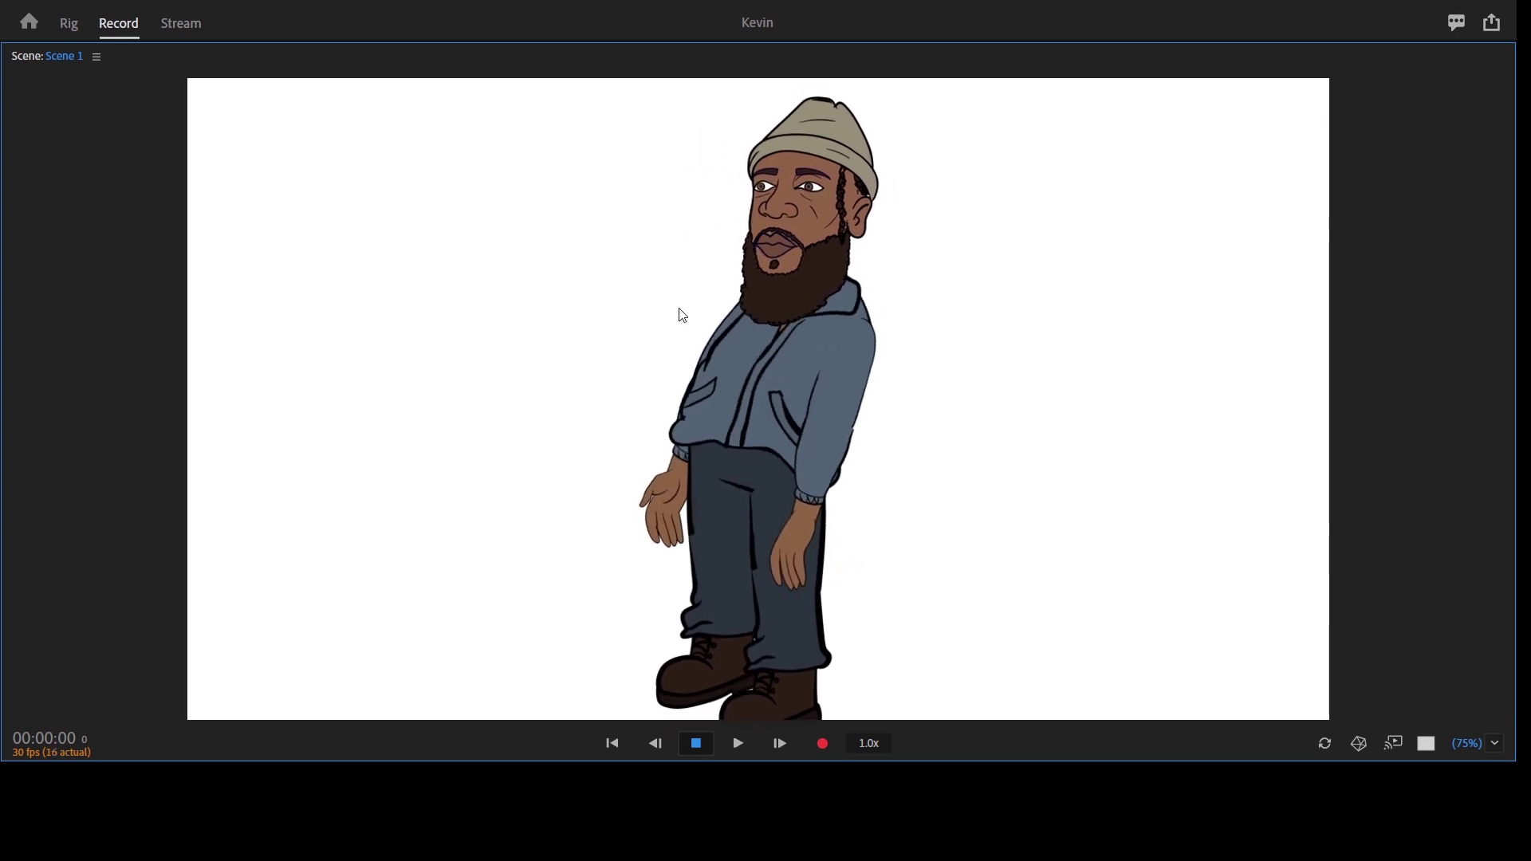
{"action": "left_click", "coordinate": [69, 24]}
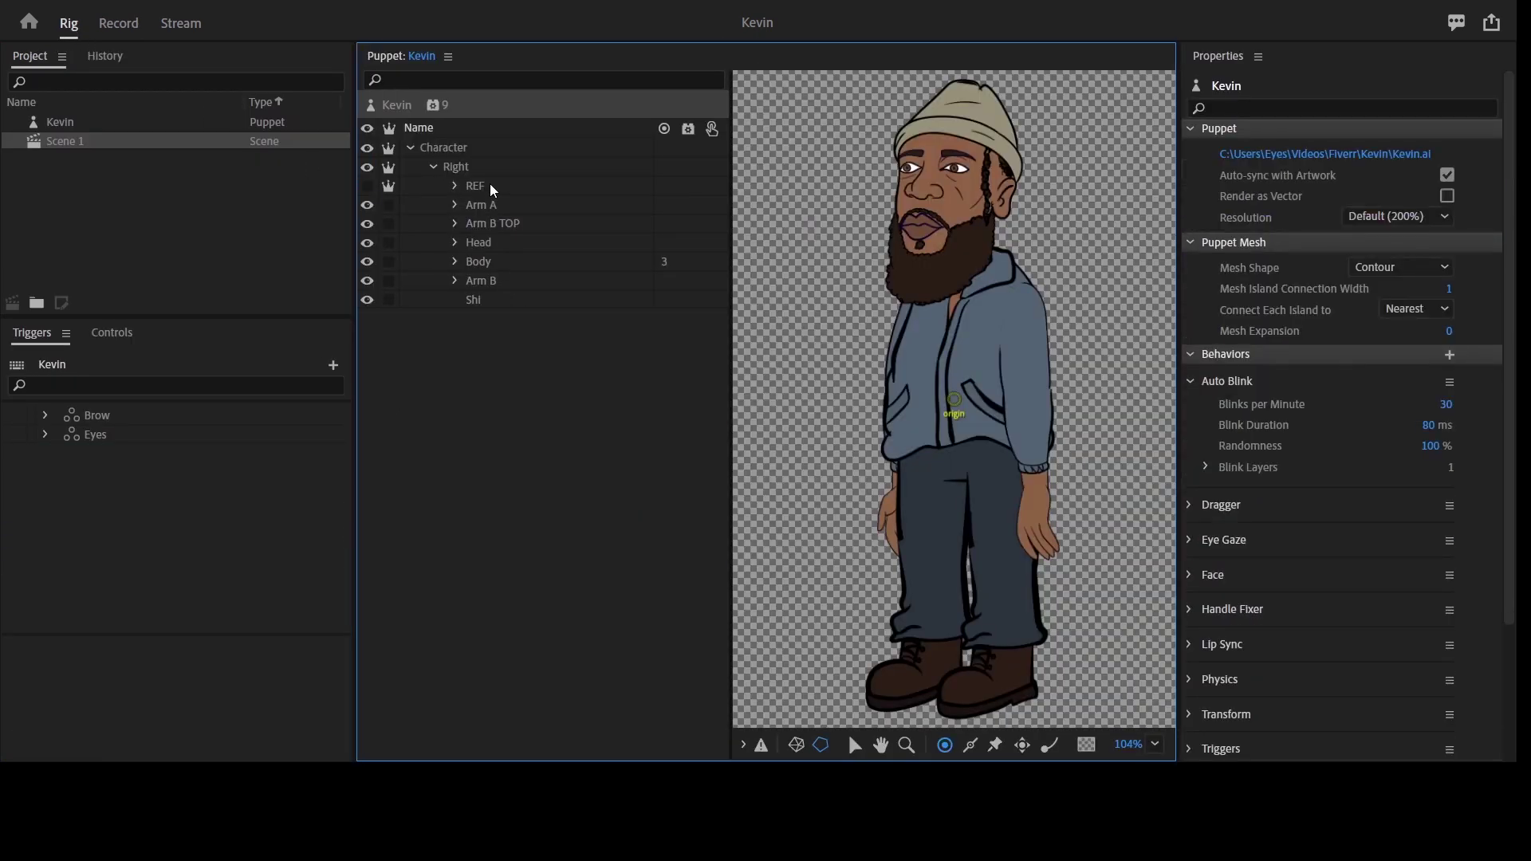
Tag the Right layer with the left quarter head view and select its parent Character layer.
{"action": "left_click", "coordinate": [490, 186]}
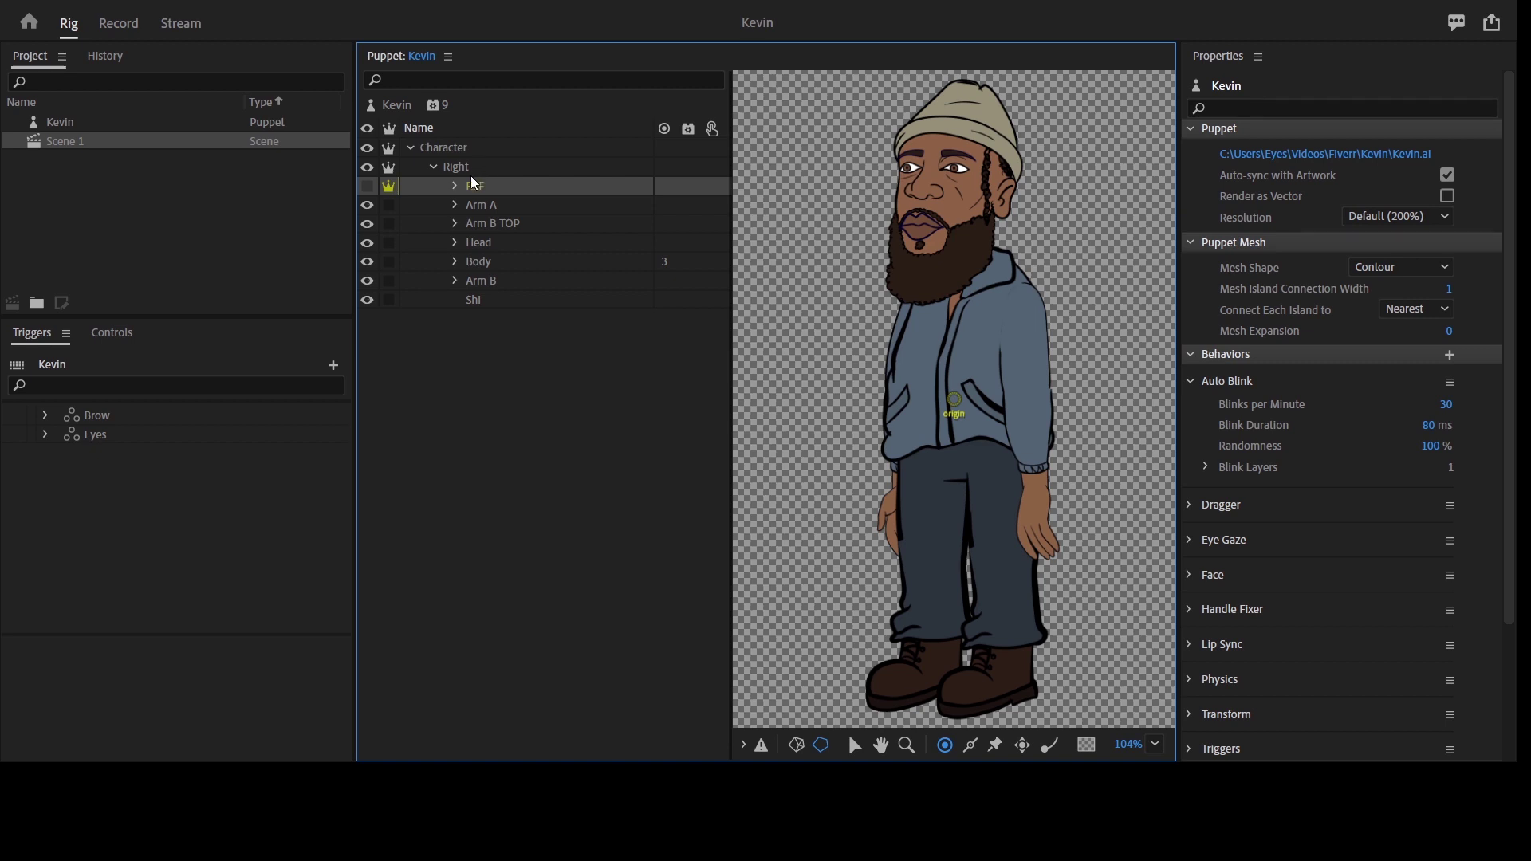
{"action": "left_click", "coordinate": [470, 168]}
{"action": "scroll", "coordinate": [1309, 485], "scroll_direction": "down", "scroll_amount": 10}
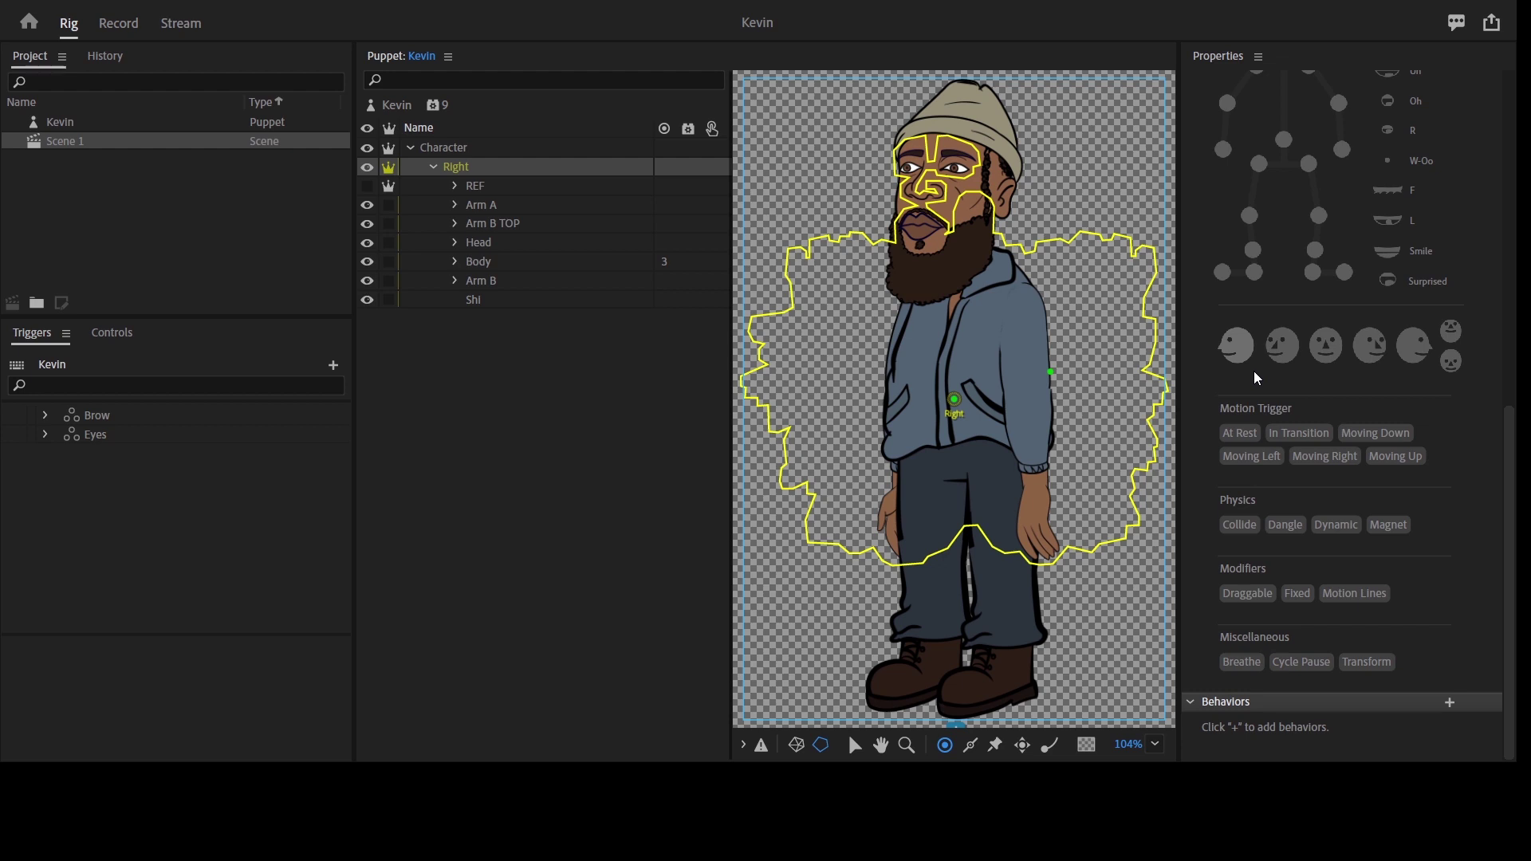
{"action": "left_click", "coordinate": [1250, 363]}
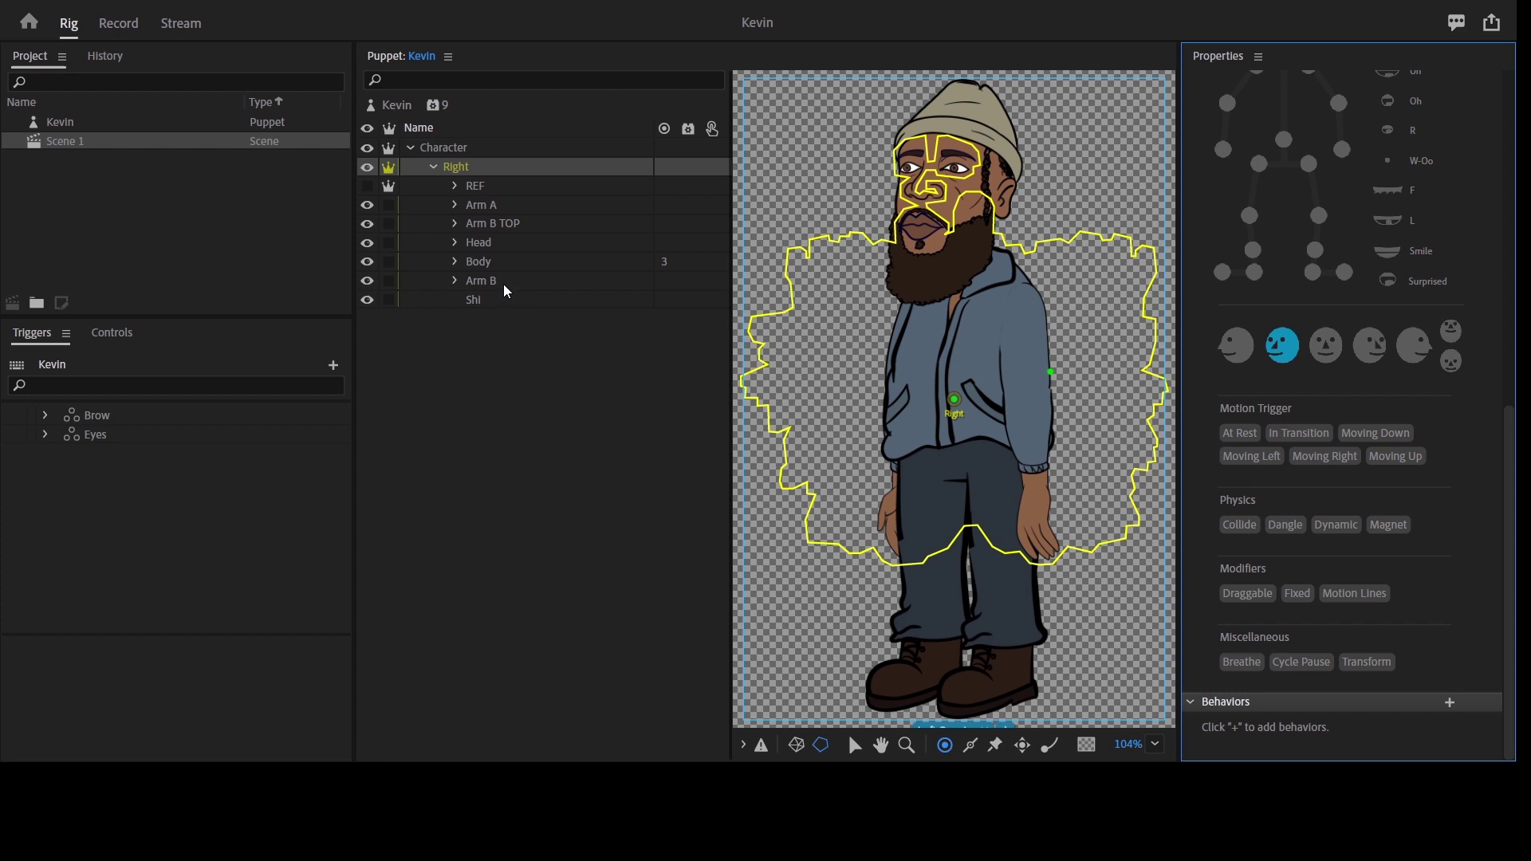
{"action": "left_click", "coordinate": [473, 141]}
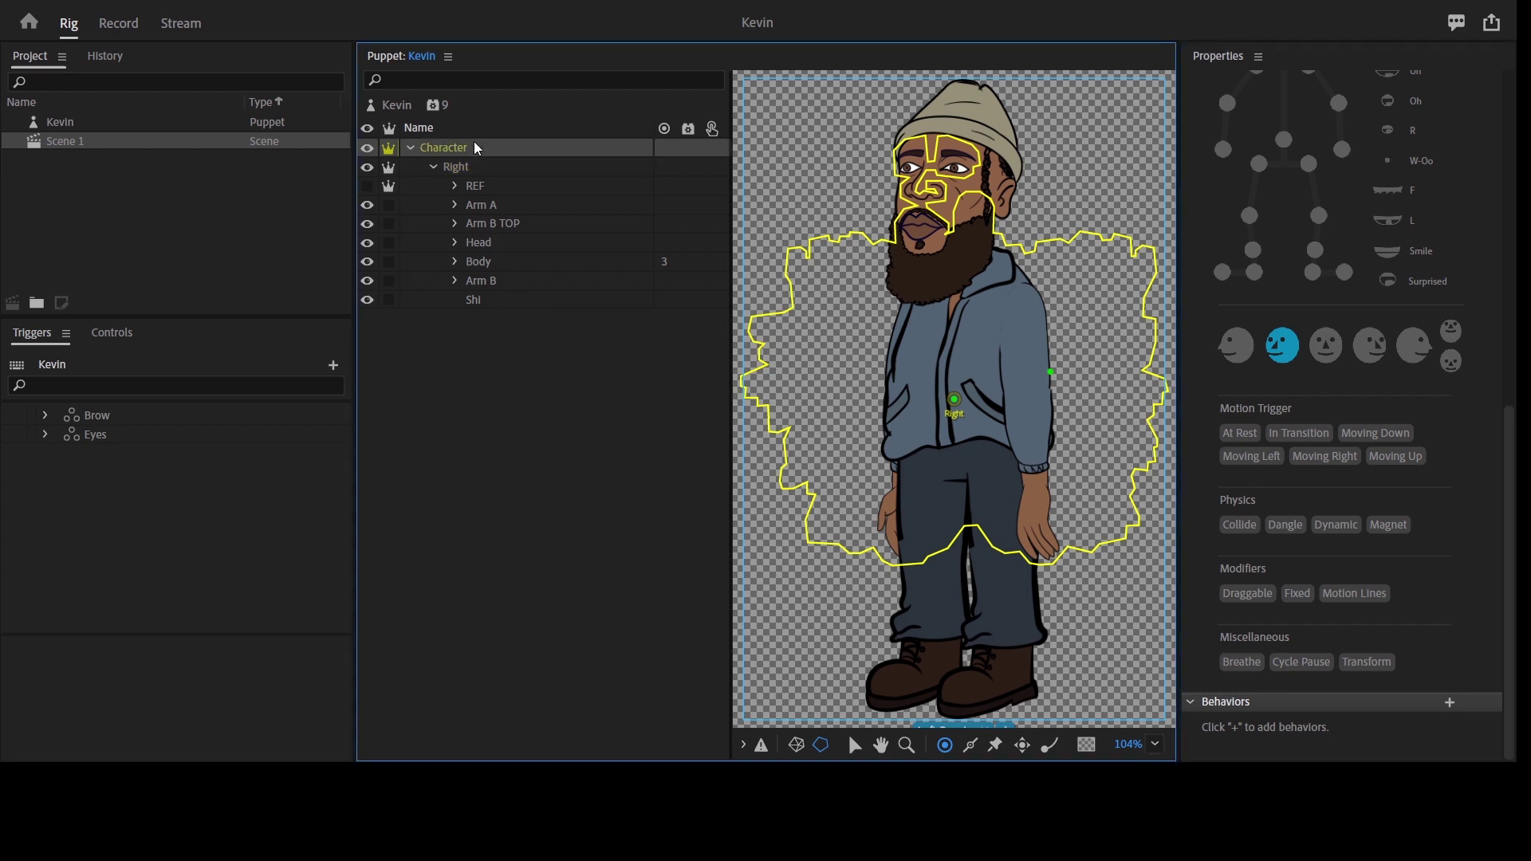
Compare the properties of the puppet, Character and Right layers, and try toggling the Character layer's independence.
{"action": "left_click", "coordinate": [394, 113]}
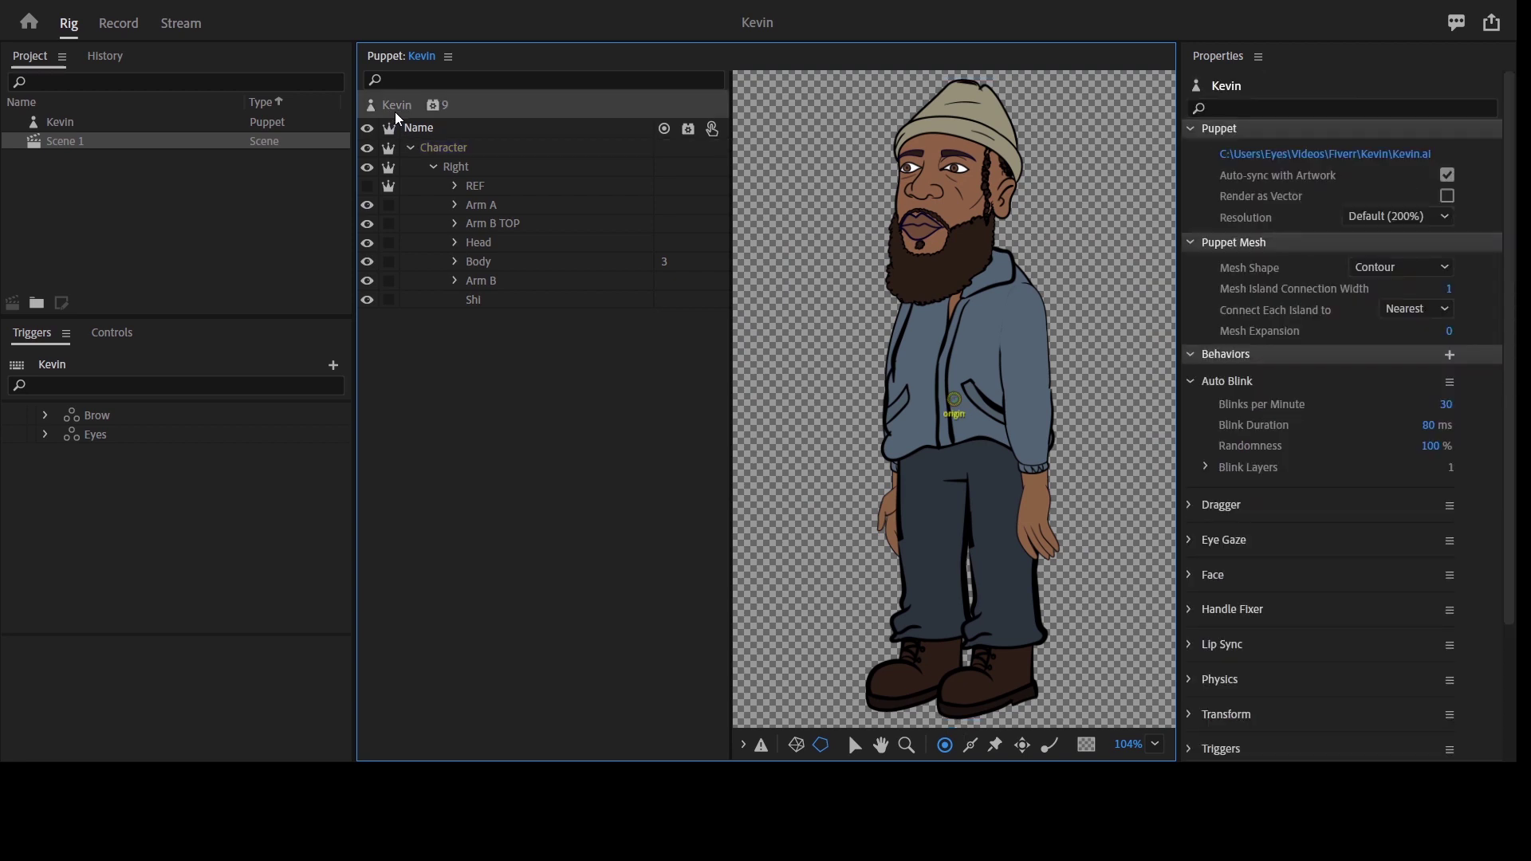
{"action": "left_click", "coordinate": [468, 154]}
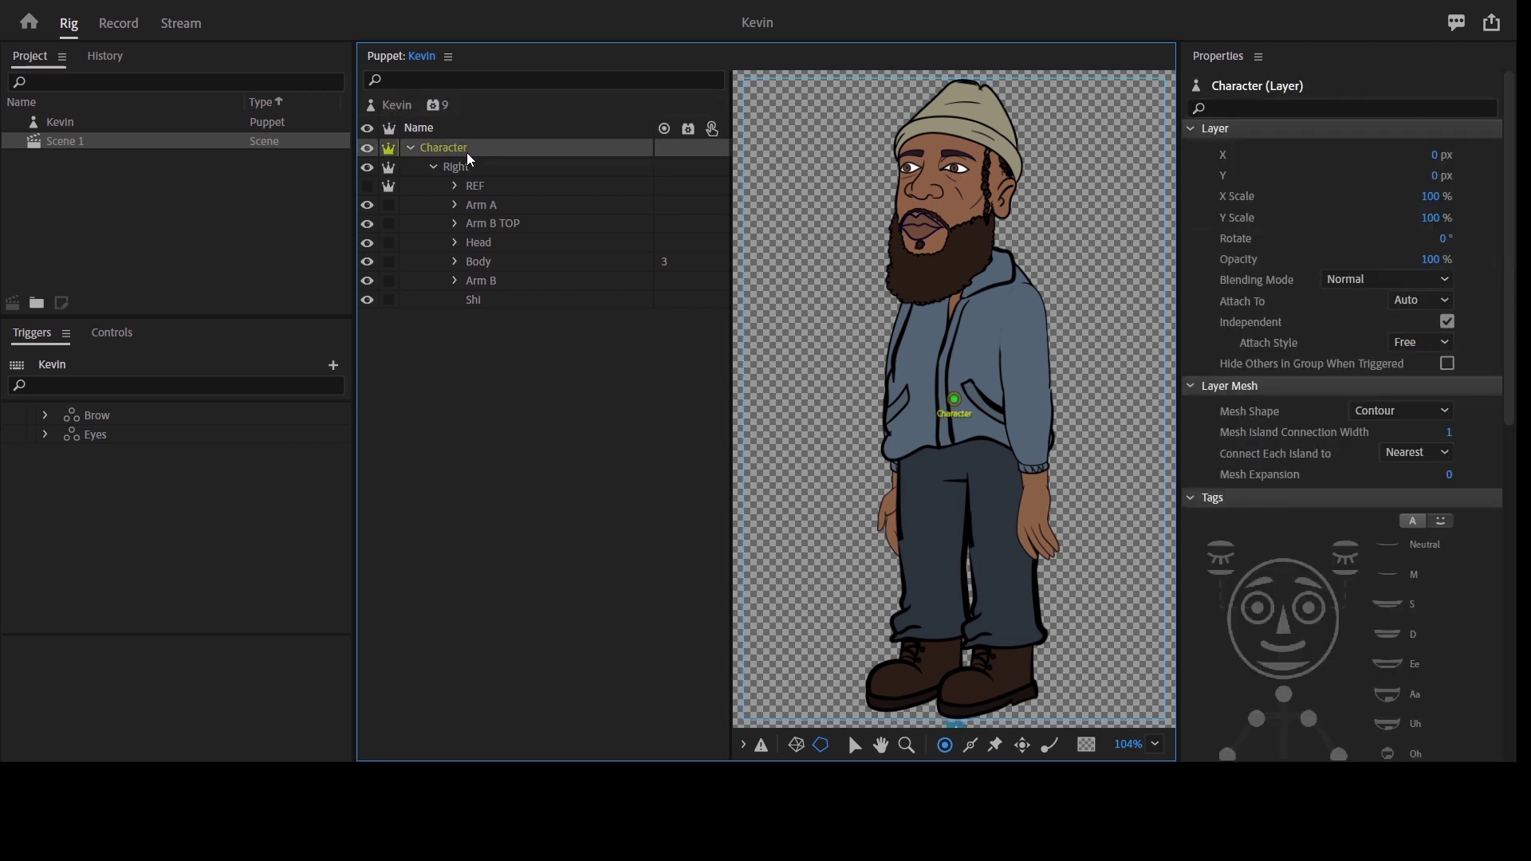
{"action": "left_click", "coordinate": [475, 170]}
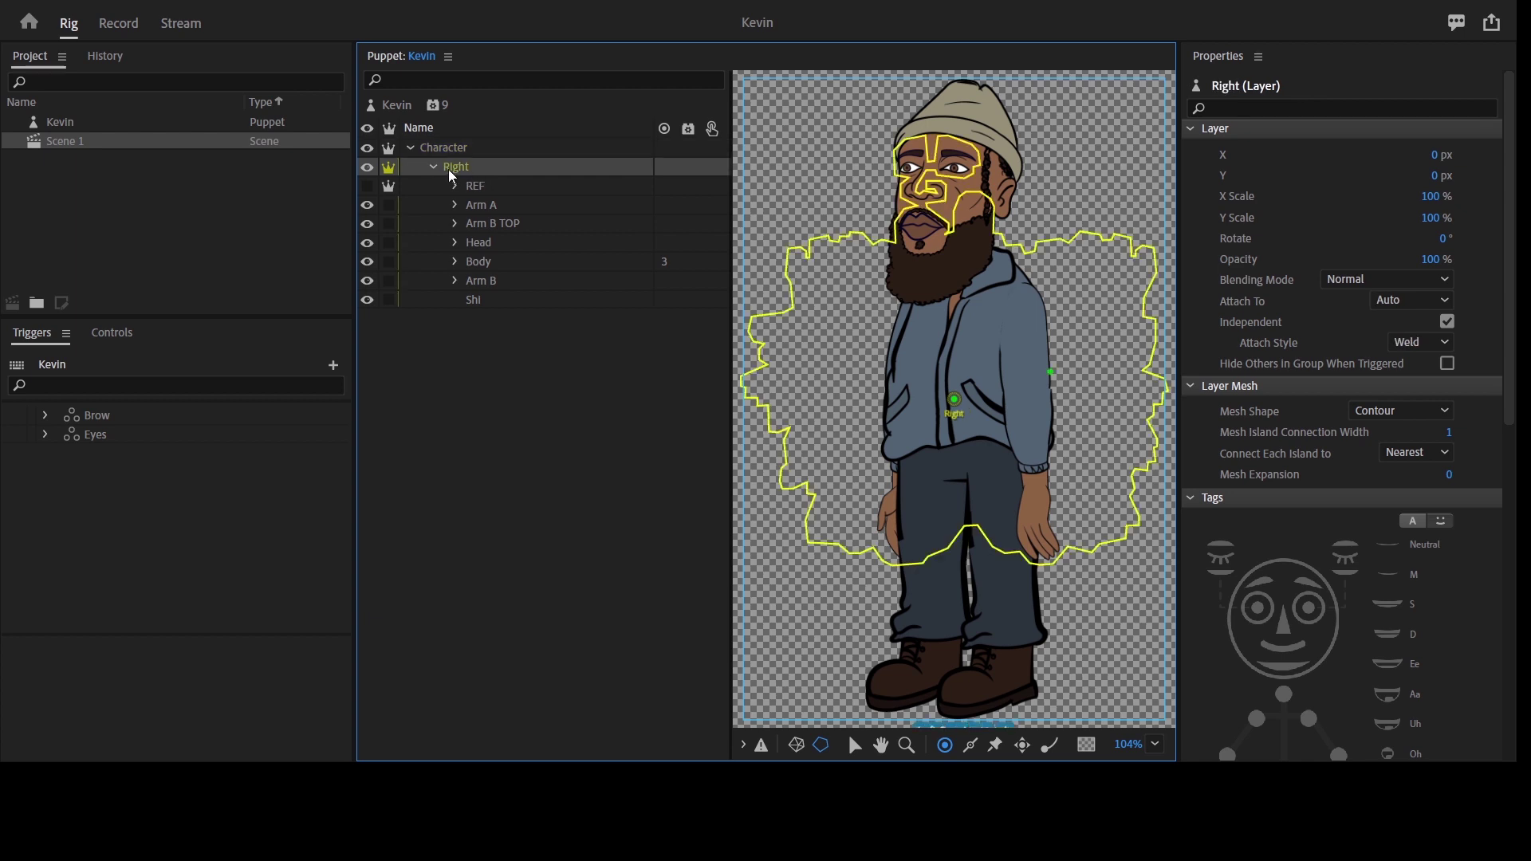
{"action": "left_click", "coordinate": [389, 147]}
{"action": "left_click", "coordinate": [504, 185]}
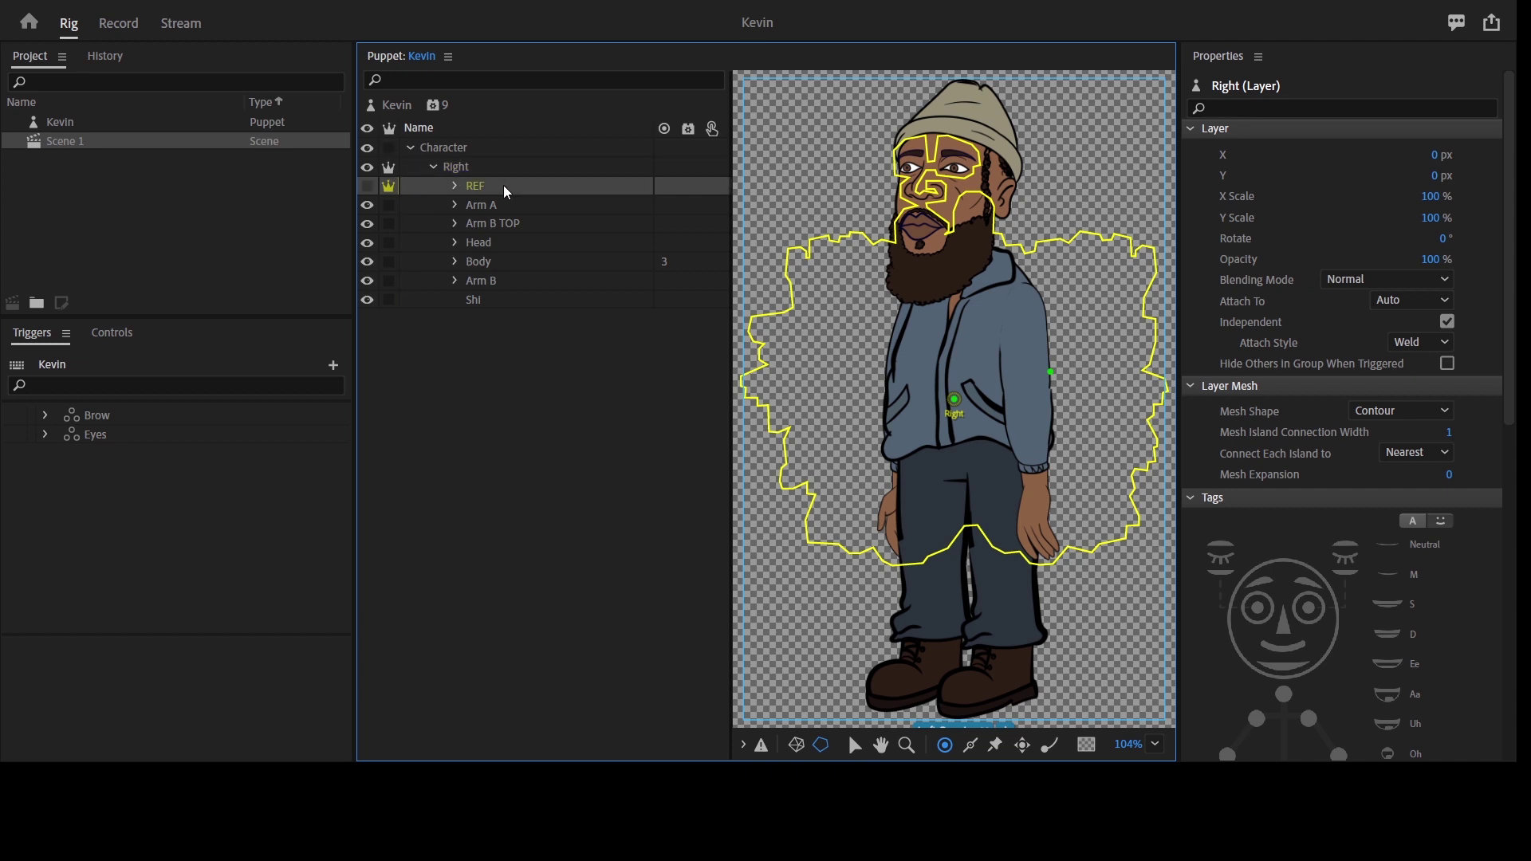
Expand the Body group and inspect the handles of the Body and LegA layers.
{"action": "left_click", "coordinate": [455, 263]}
{"action": "left_click", "coordinate": [502, 261]}
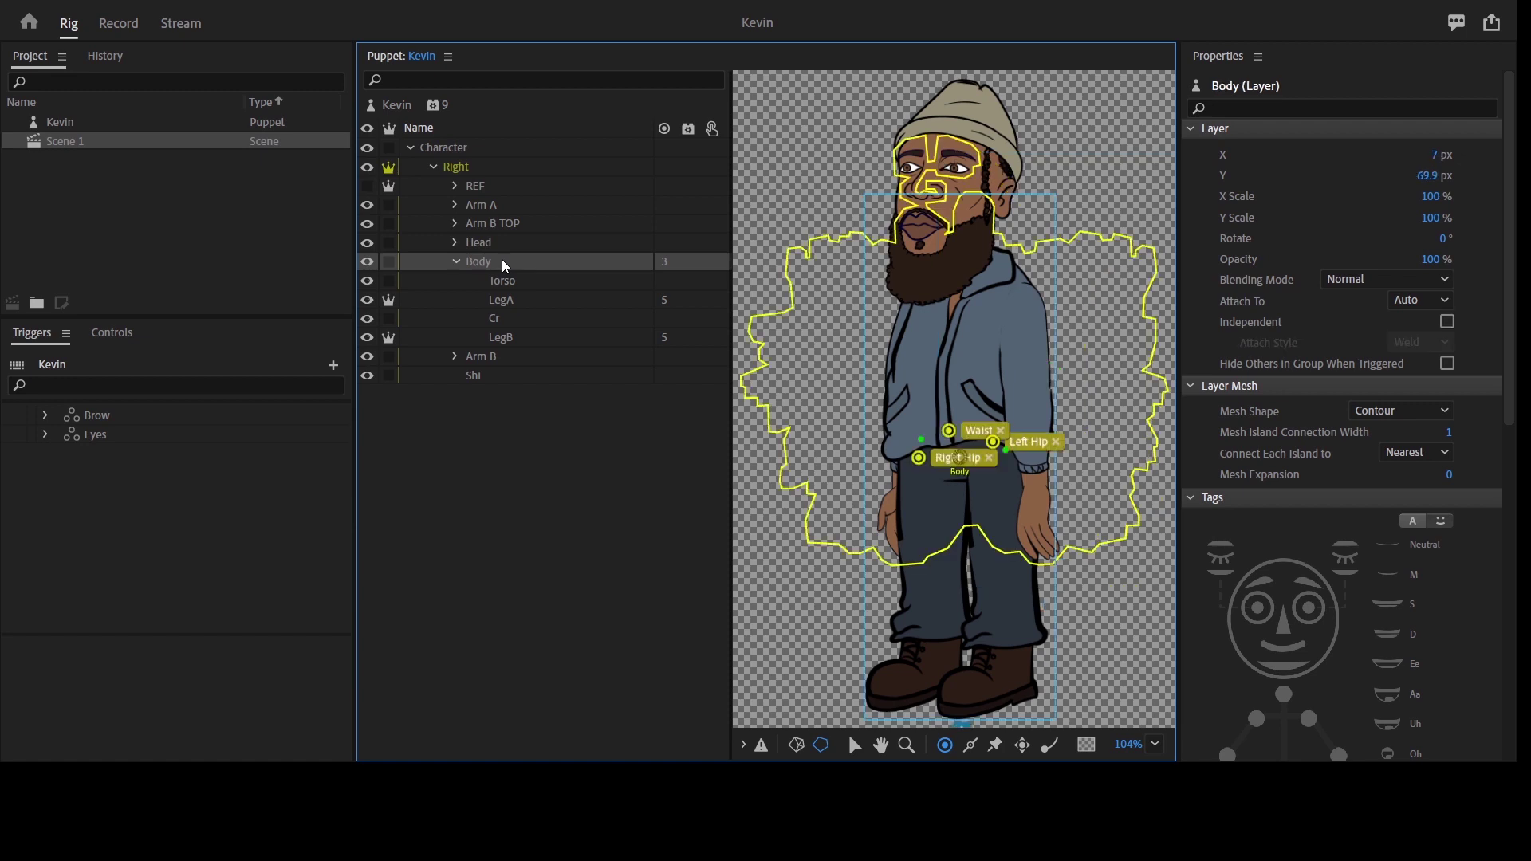
{"action": "left_click", "coordinate": [501, 301]}
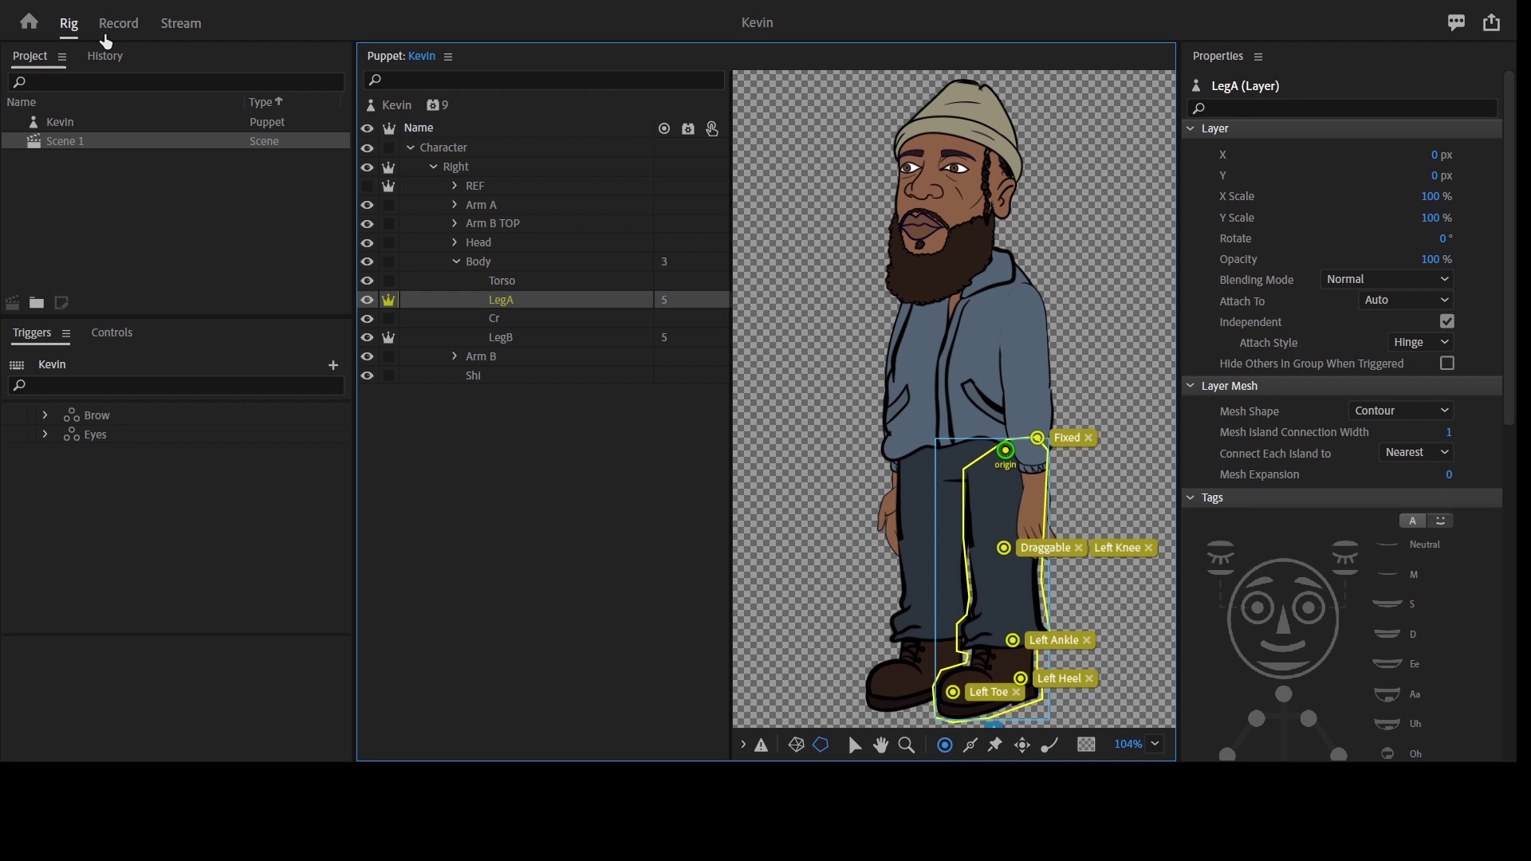
Check the puppet's body and leg movement in the enlarged scene view and return to rigging.
{"action": "left_click", "coordinate": [116, 25]}
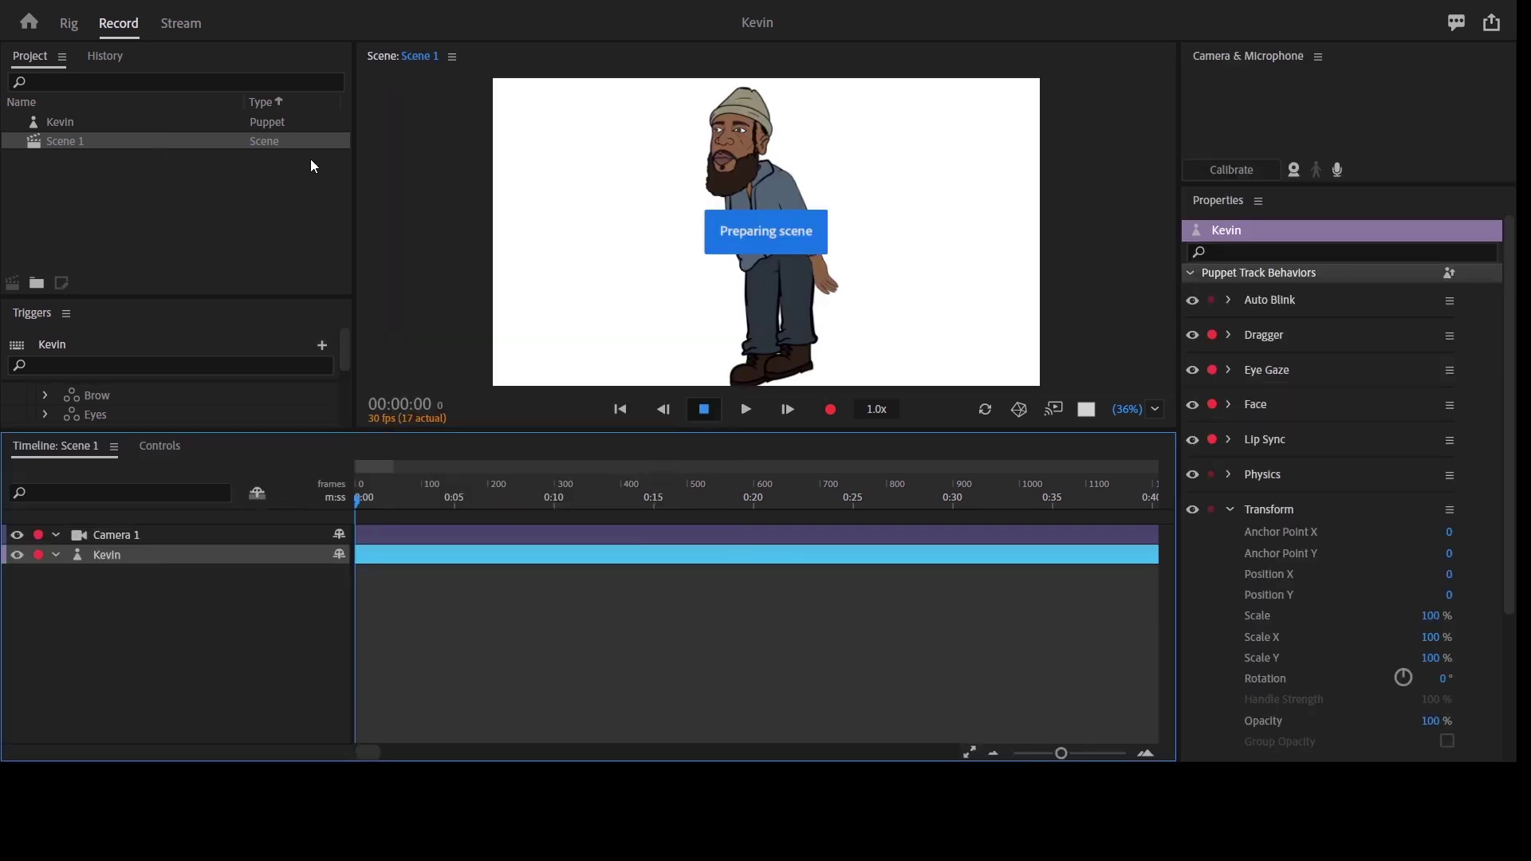
{"action": "key", "text": "grave"}
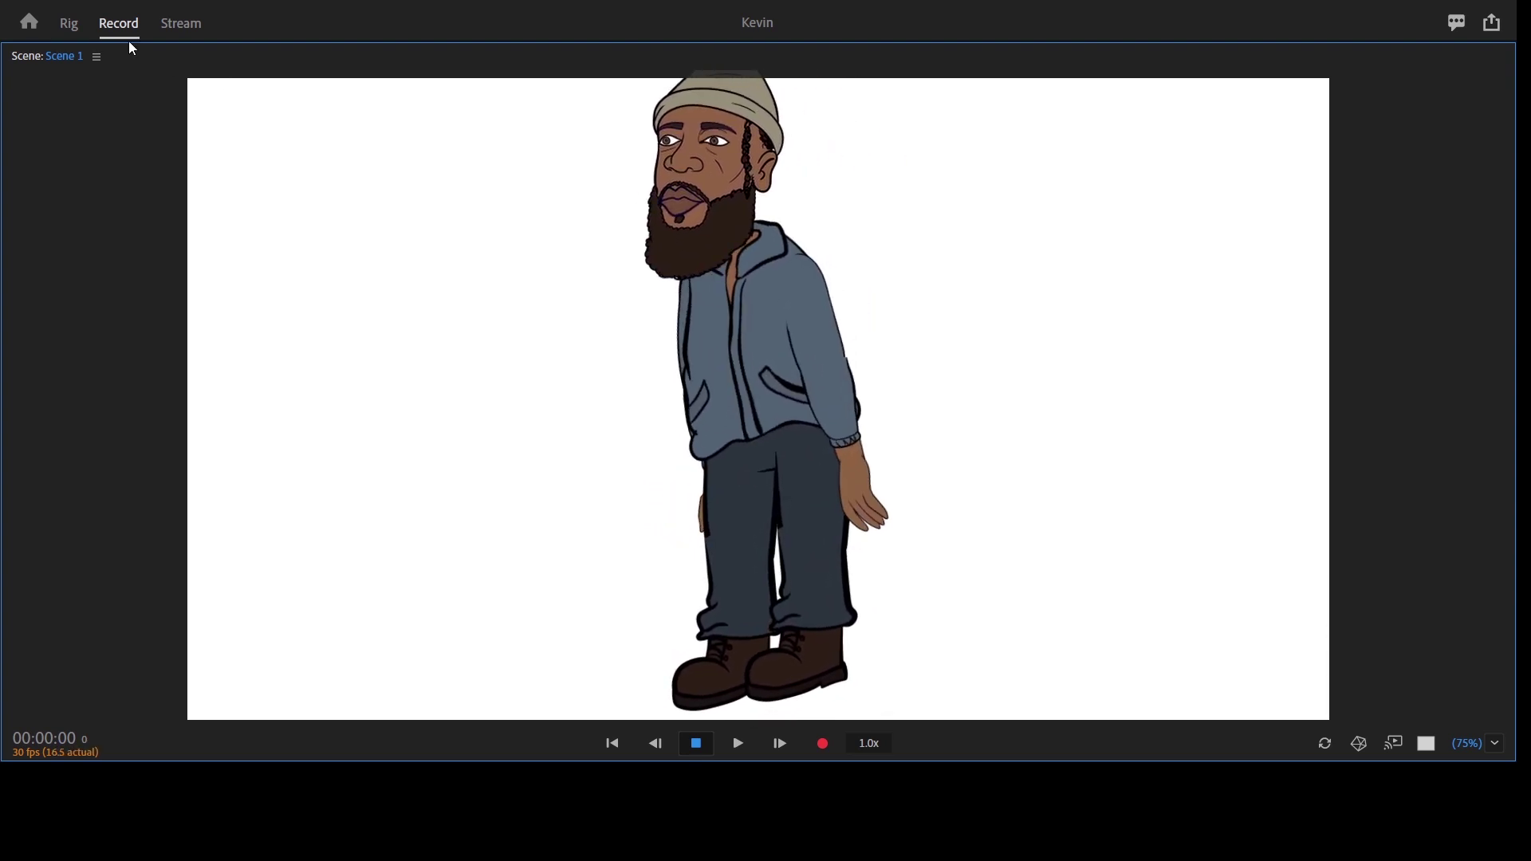
{"action": "left_click", "coordinate": [69, 23]}
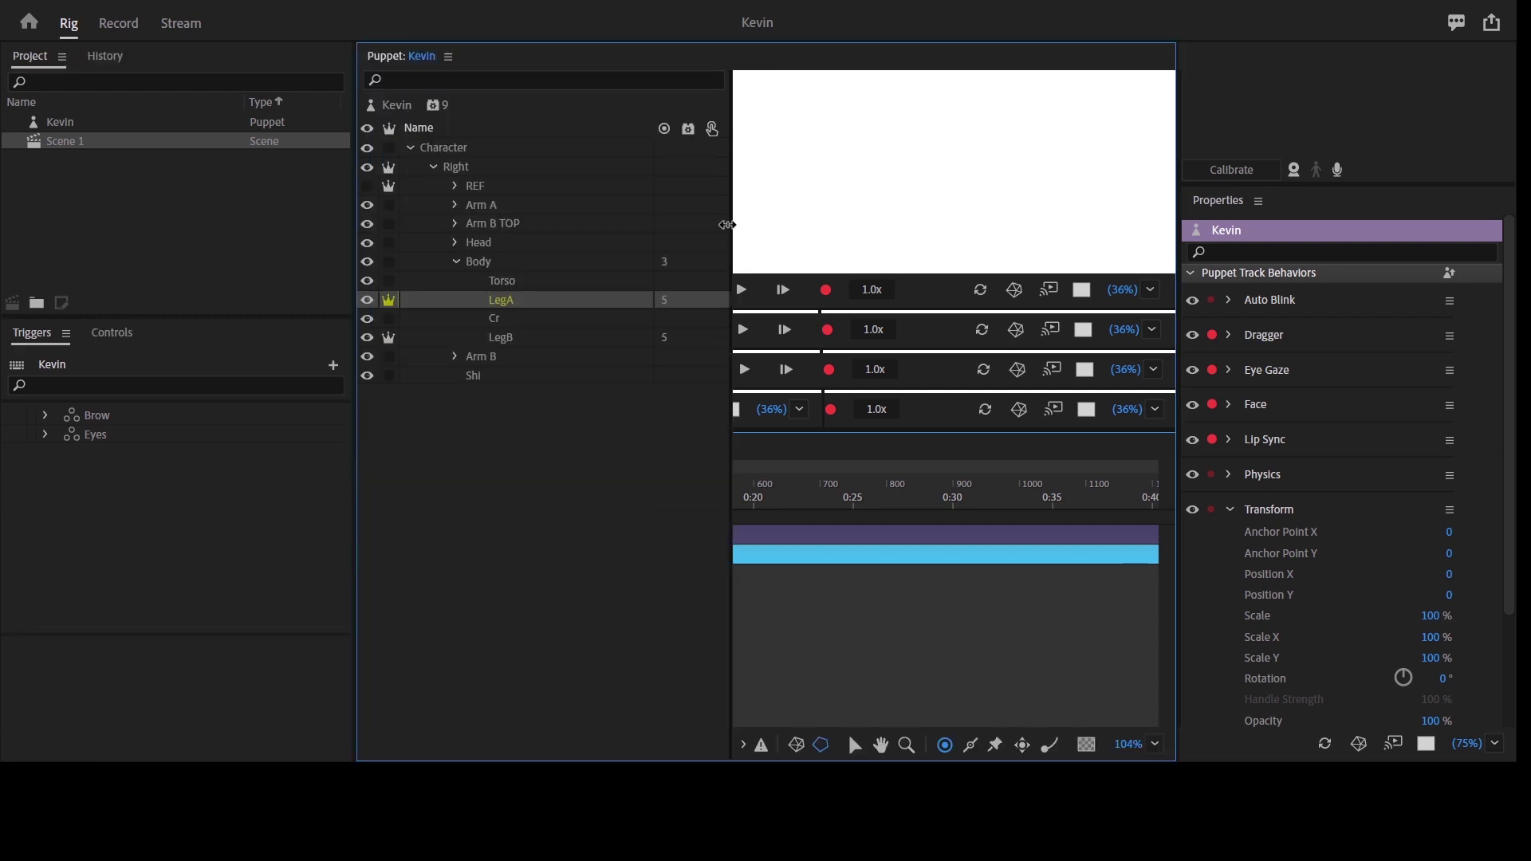
Inspect the LegB layer's handles, collapse the Body group and select the Right layer.
{"action": "left_click", "coordinate": [529, 336]}
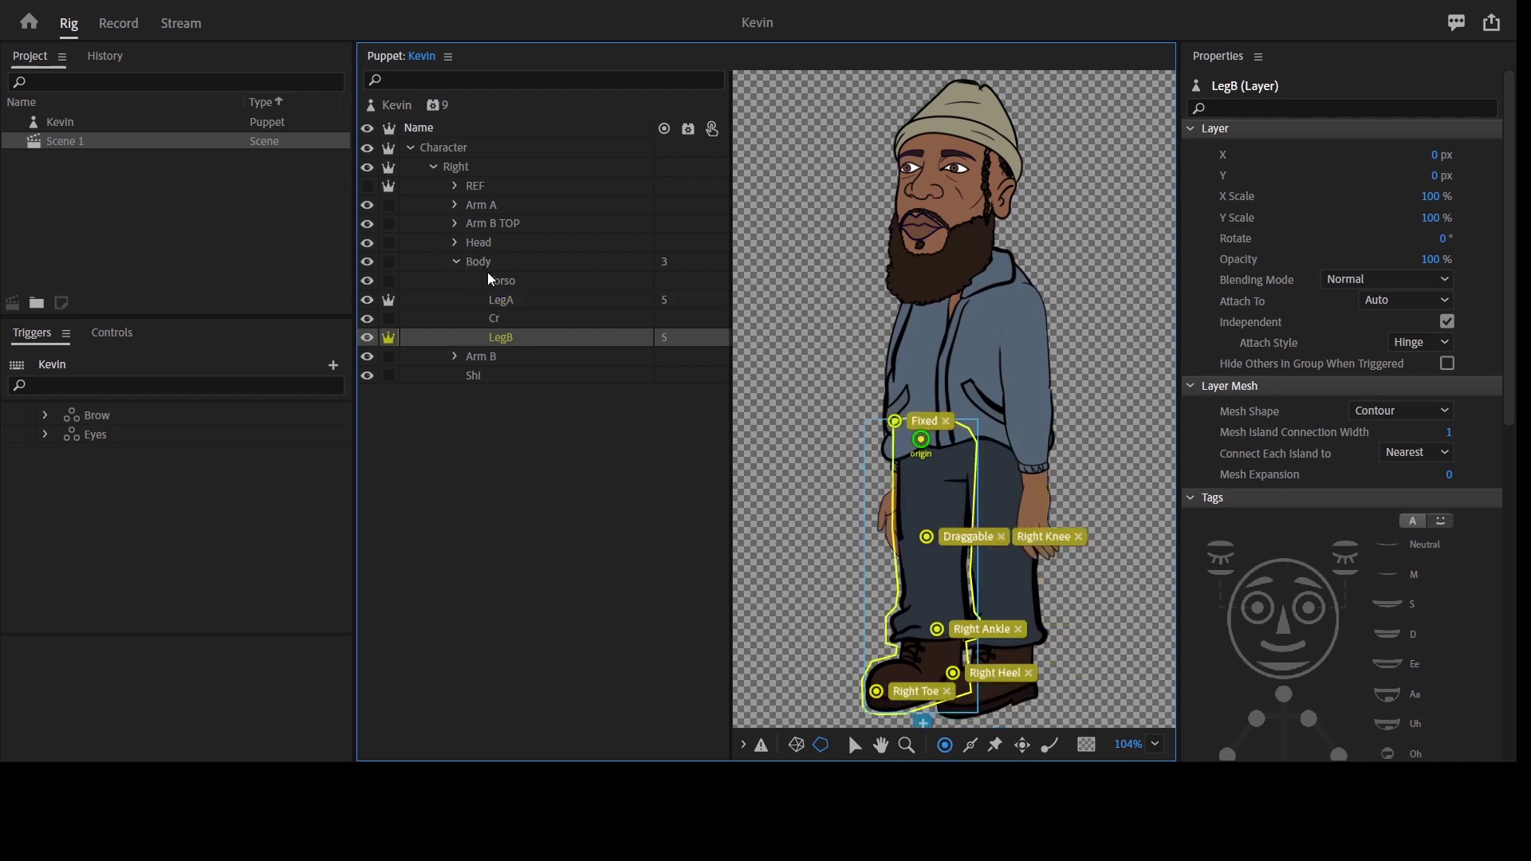
{"action": "left_click", "coordinate": [456, 261]}
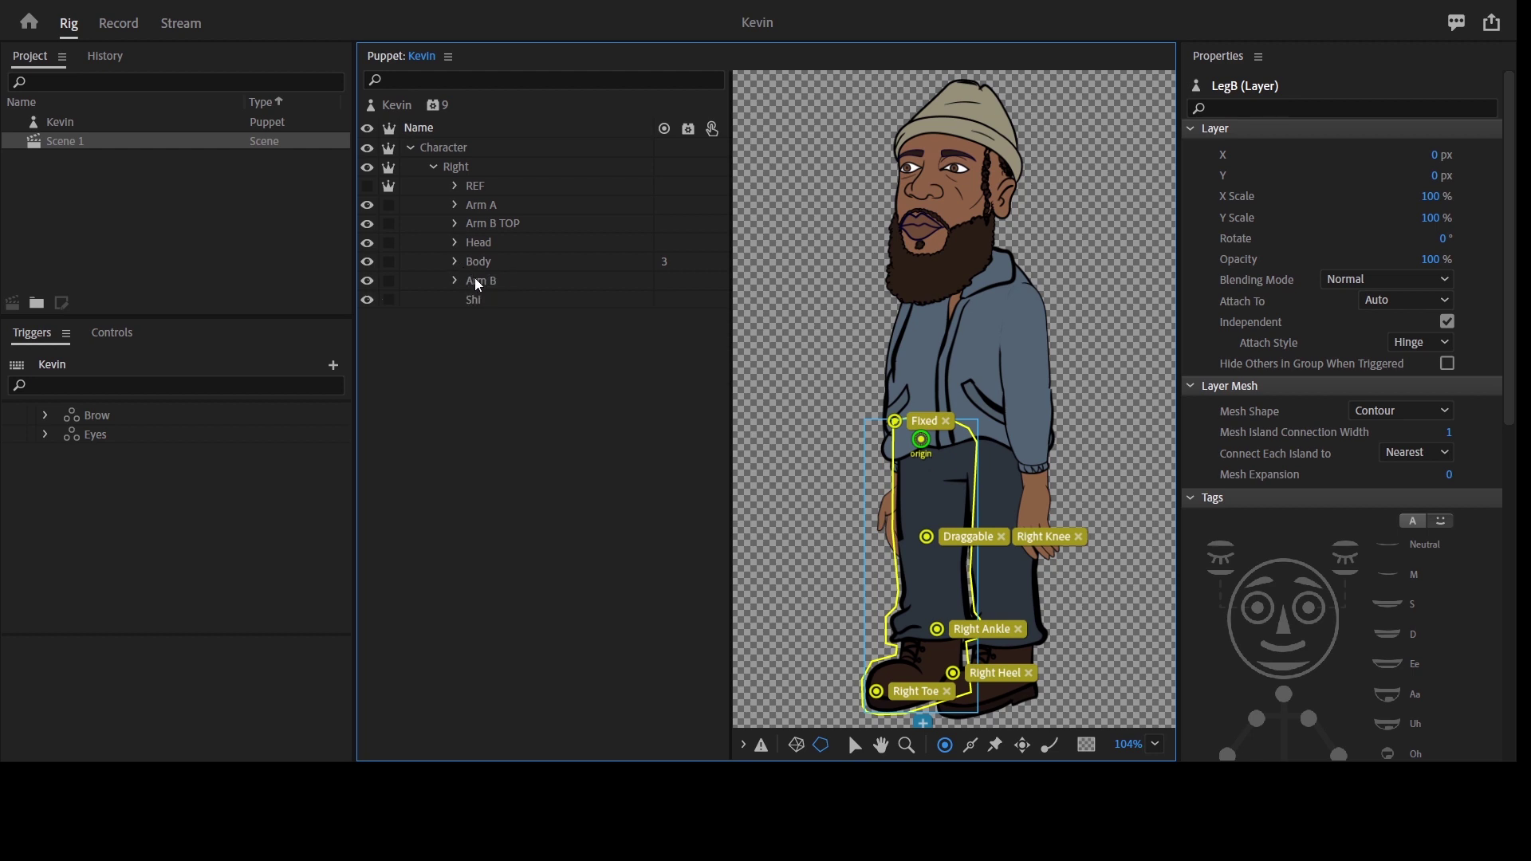
{"action": "left_click", "coordinate": [486, 290]}
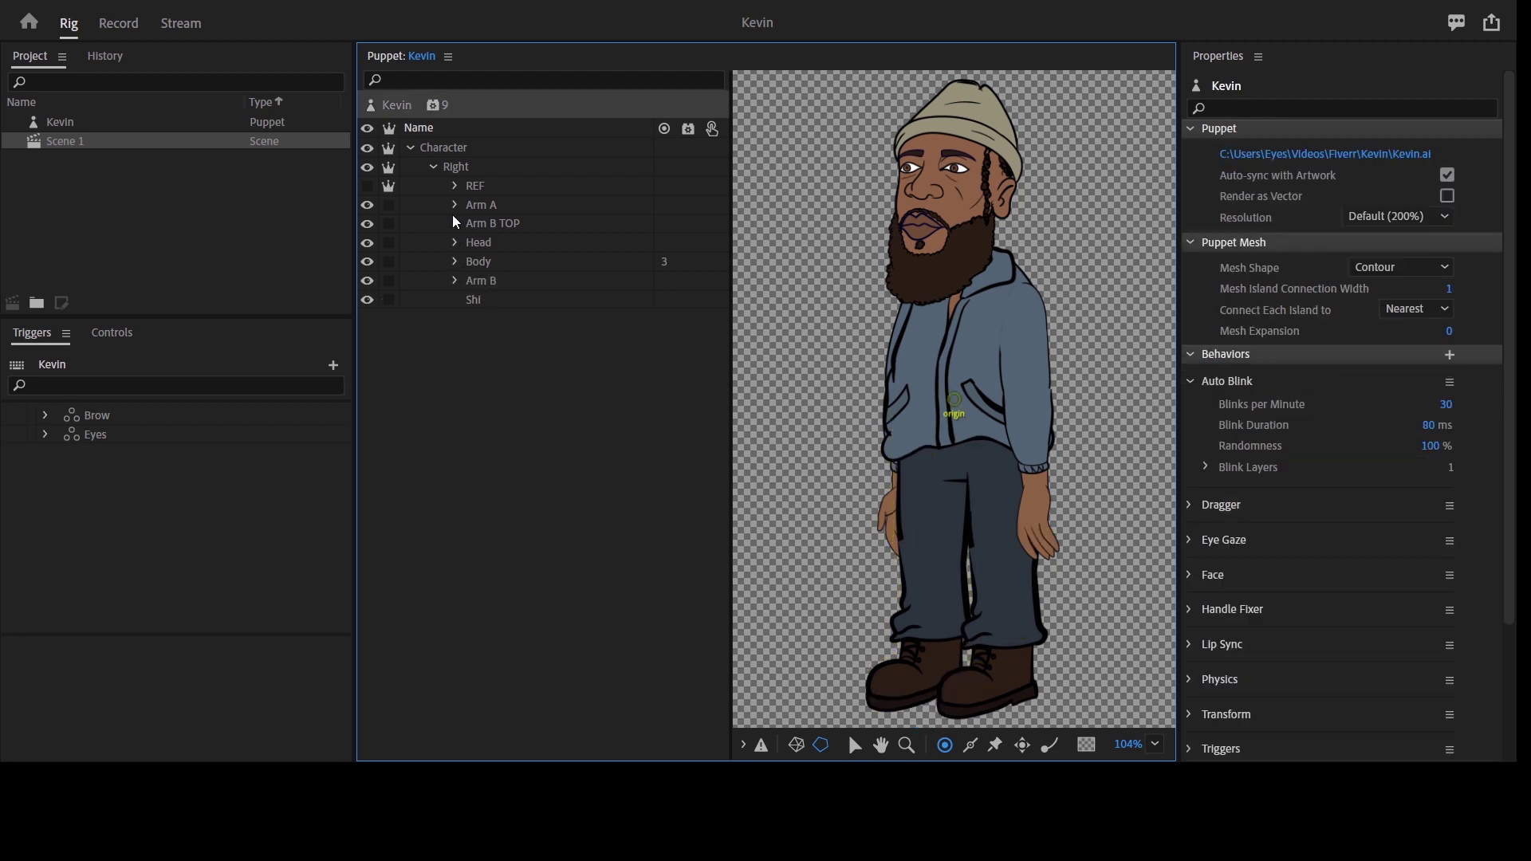
{"action": "left_click", "coordinate": [467, 177]}
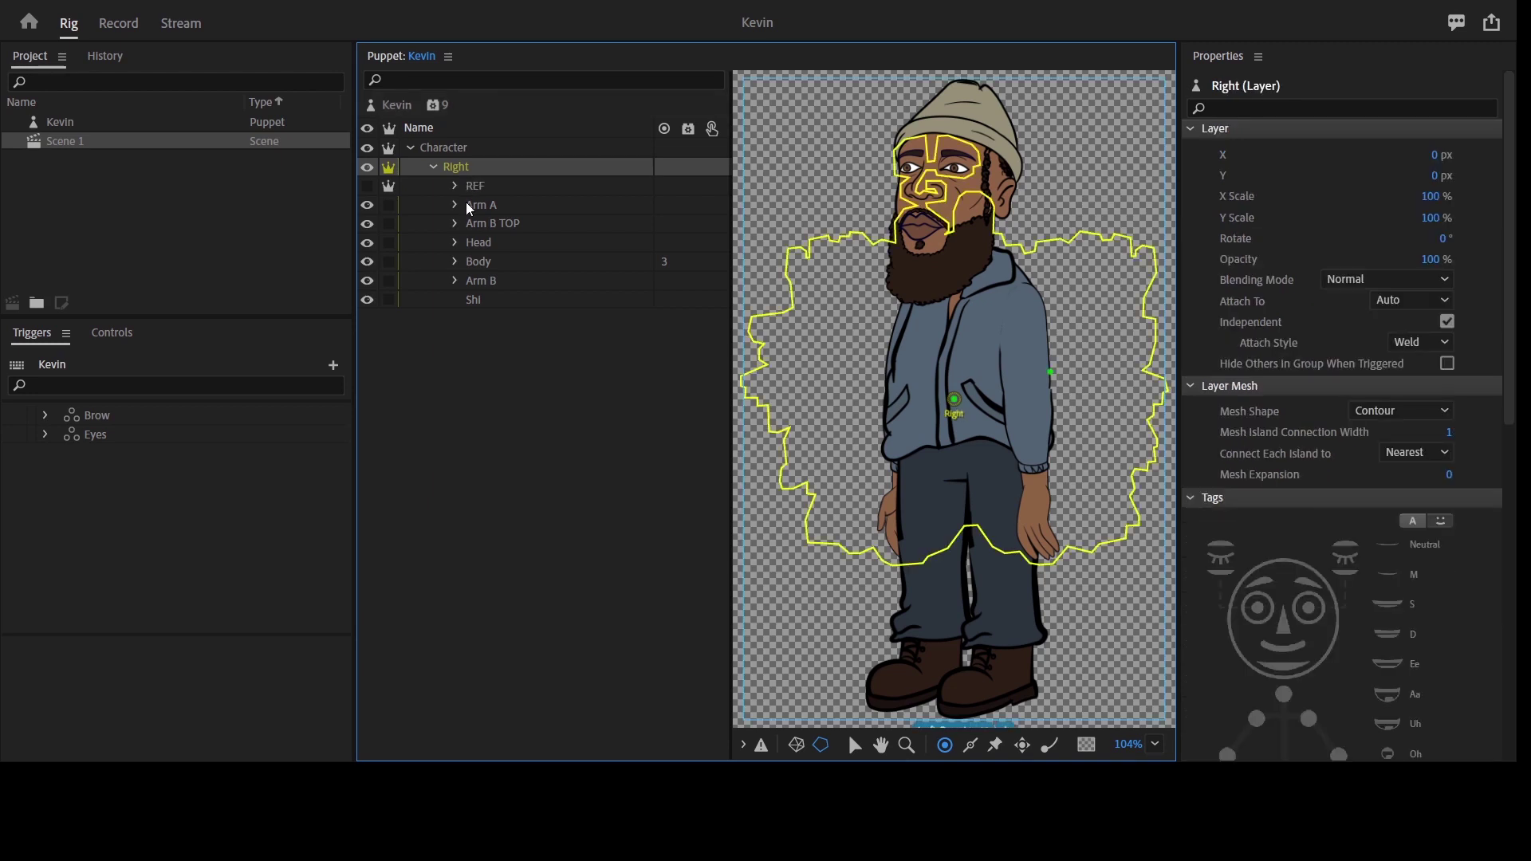
Examine the contents of the Head and Arm B TOP groups and collapse them again.
{"action": "left_click", "coordinate": [458, 241]}
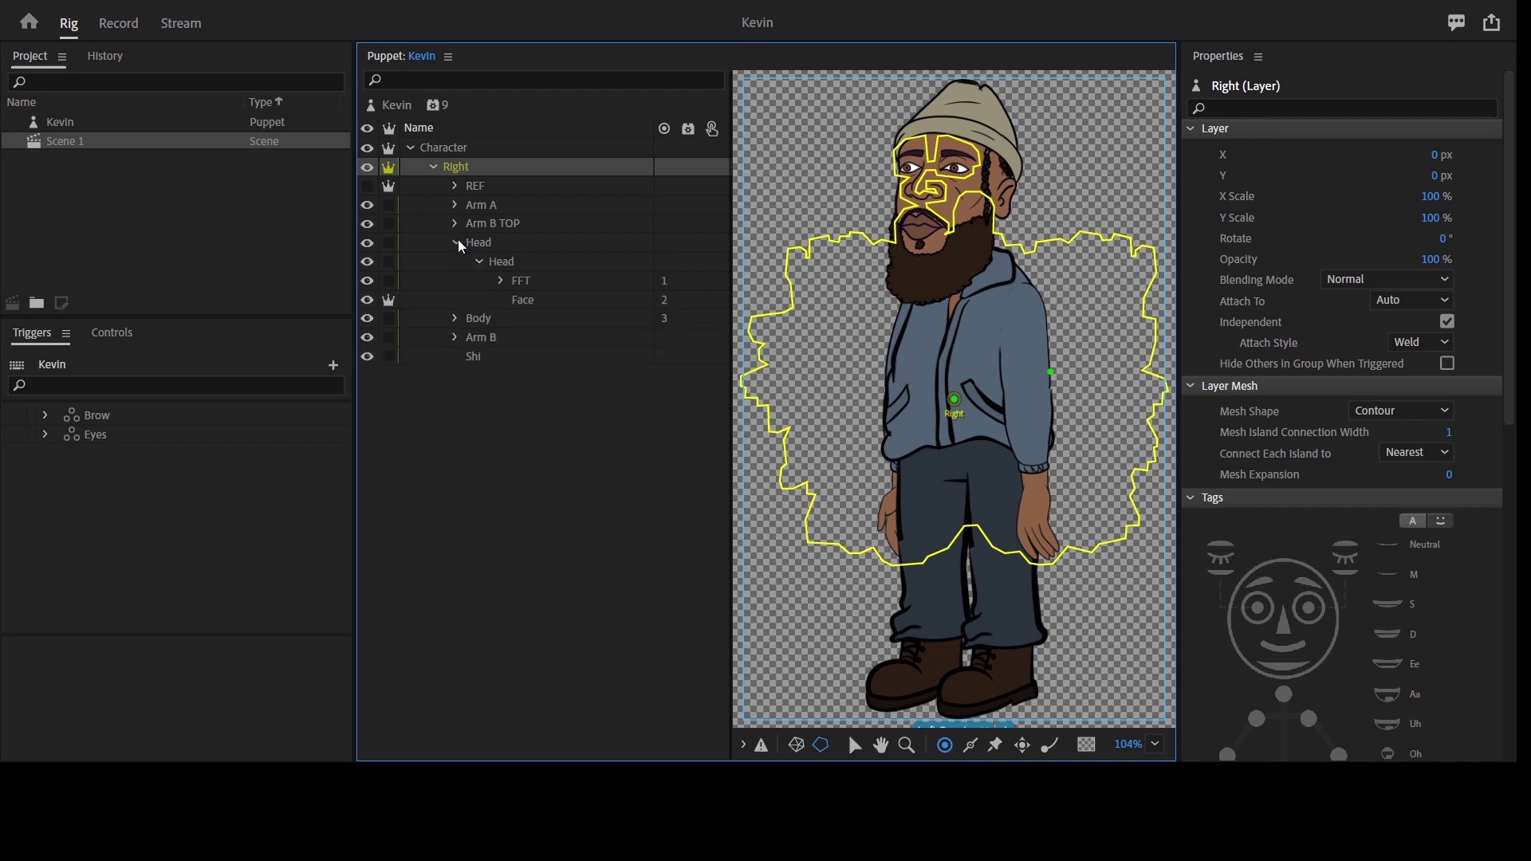
{"action": "left_click", "coordinate": [517, 262]}
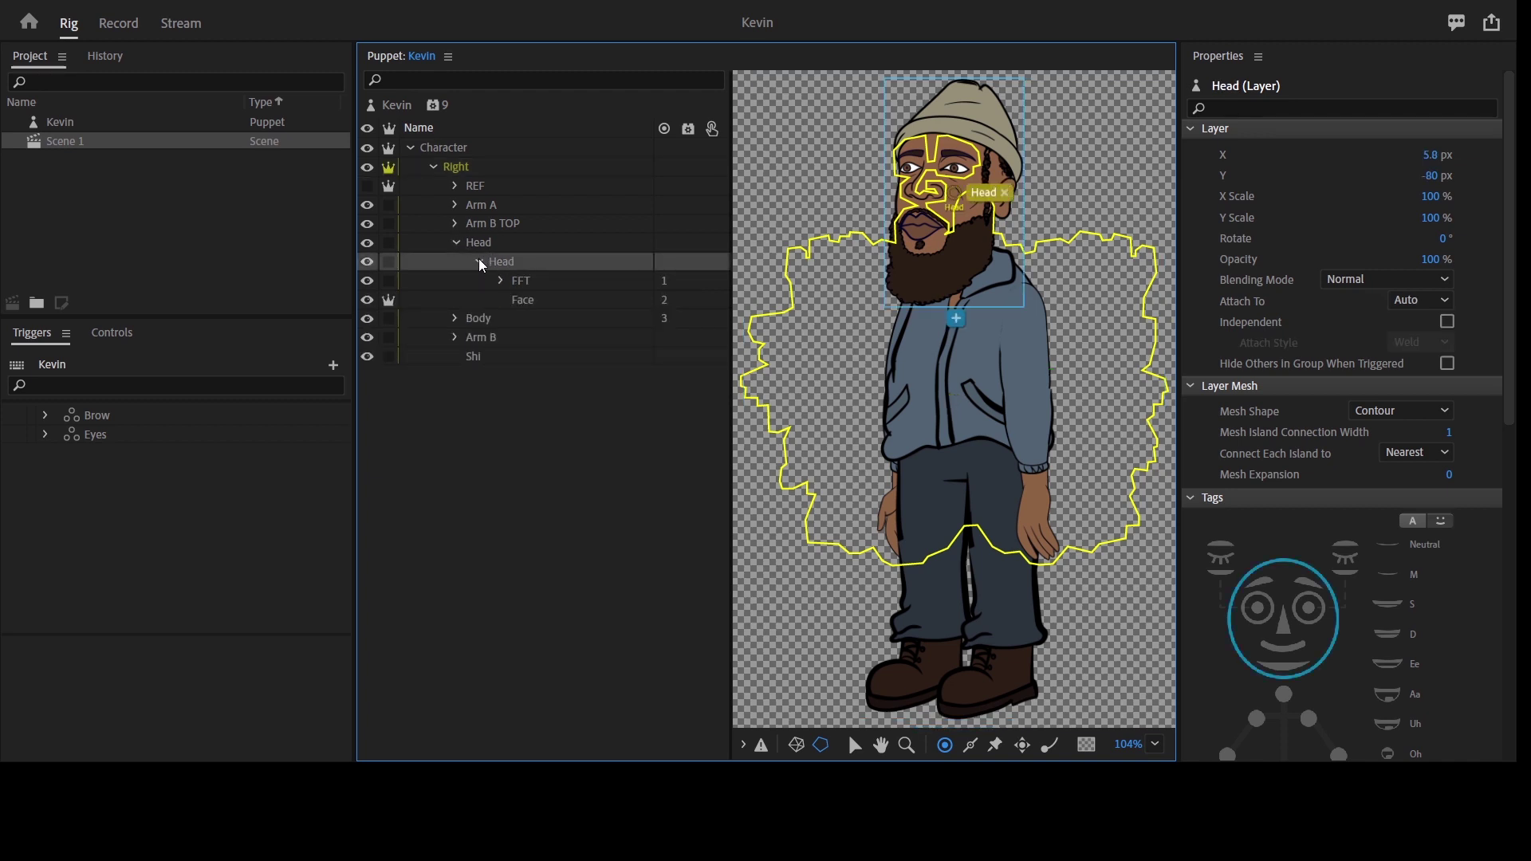
{"action": "left_click", "coordinate": [478, 262]}
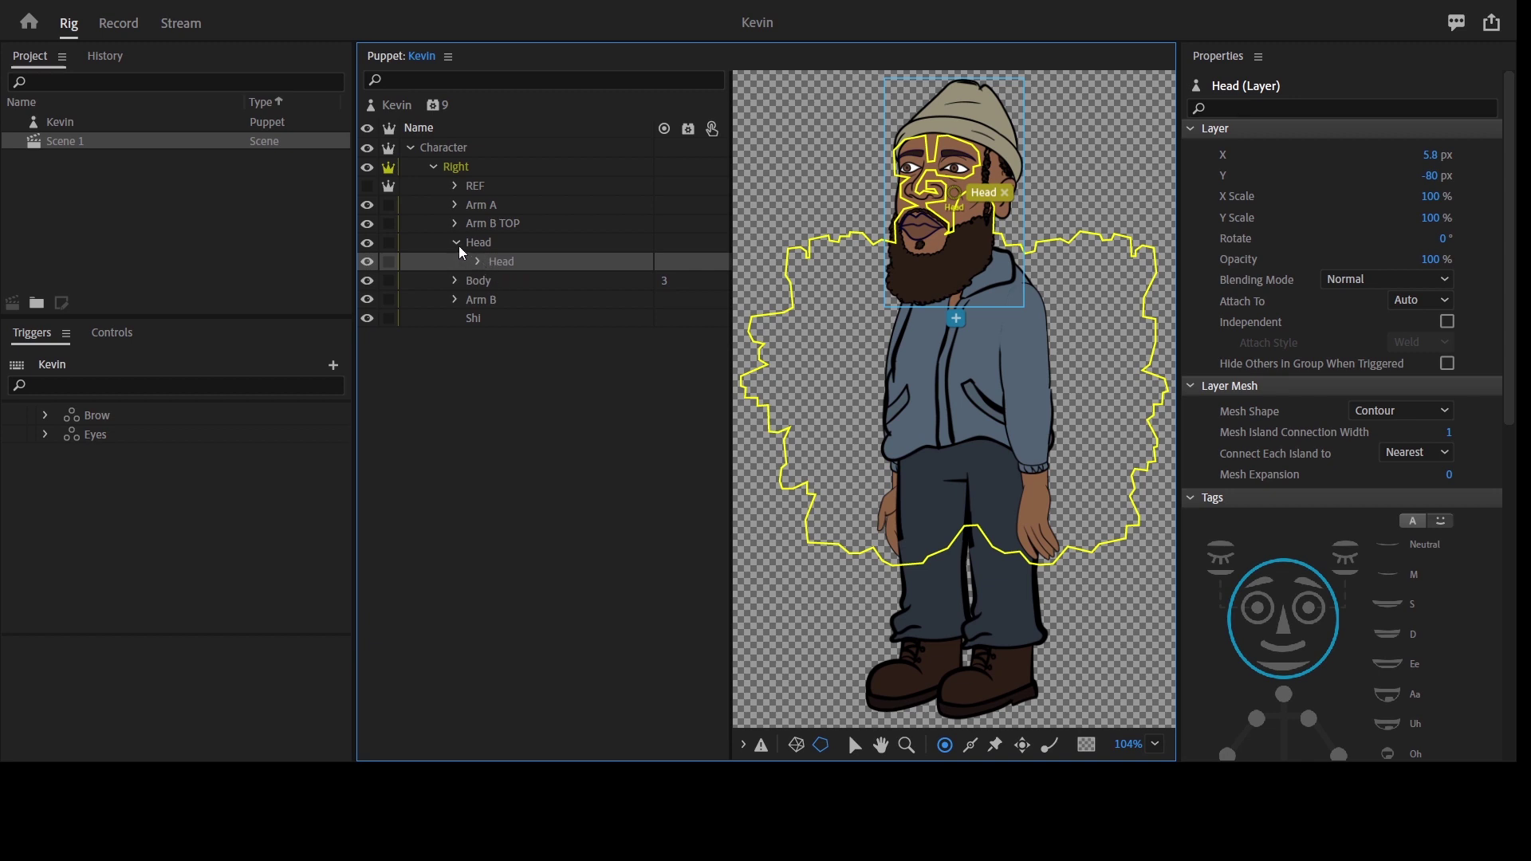
{"action": "left_click", "coordinate": [457, 243]}
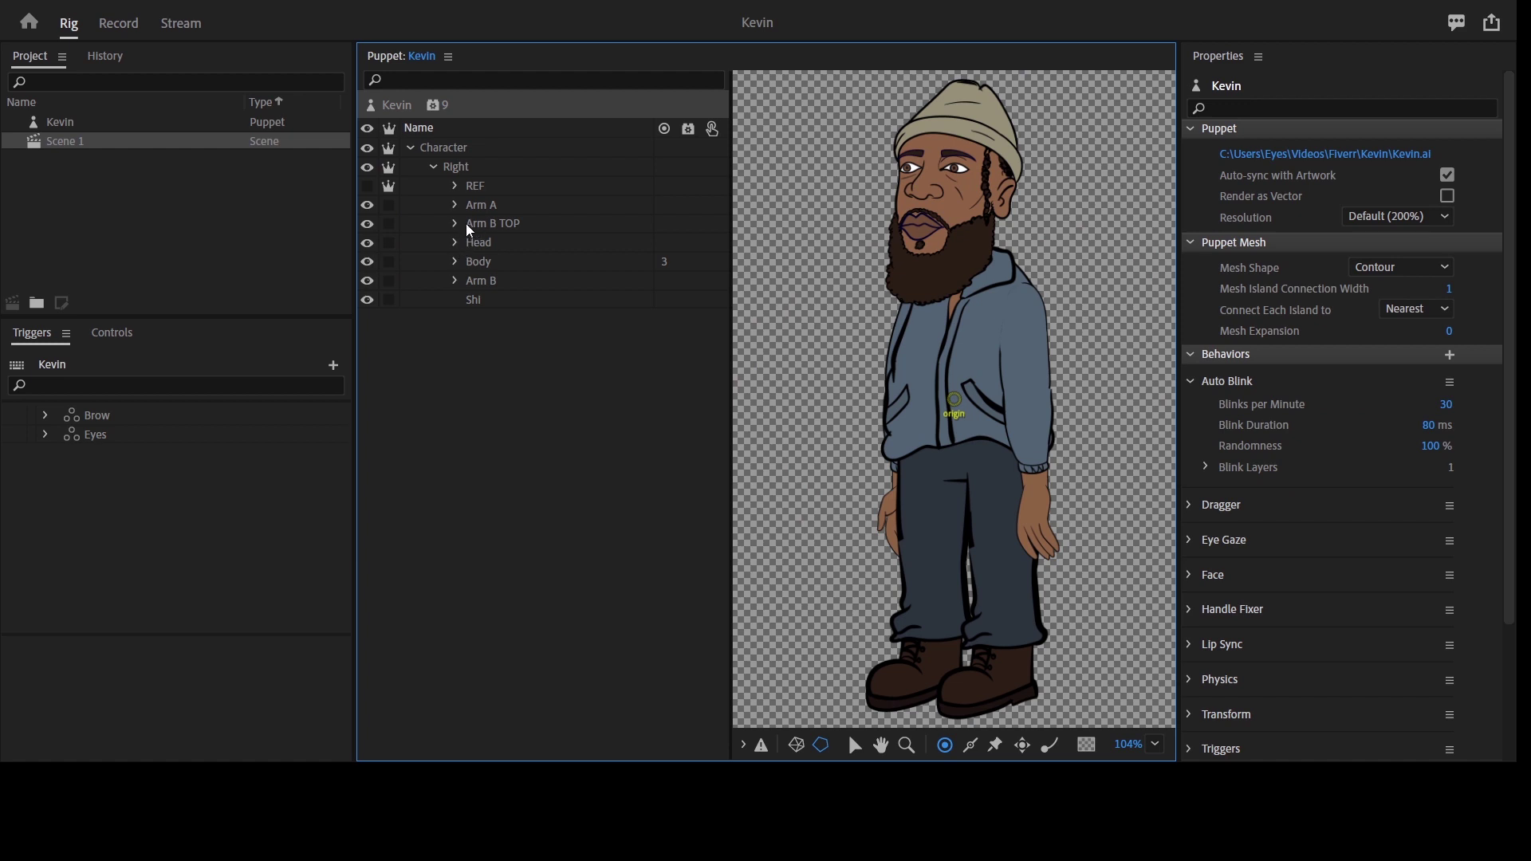
{"action": "left_click", "coordinate": [456, 224]}
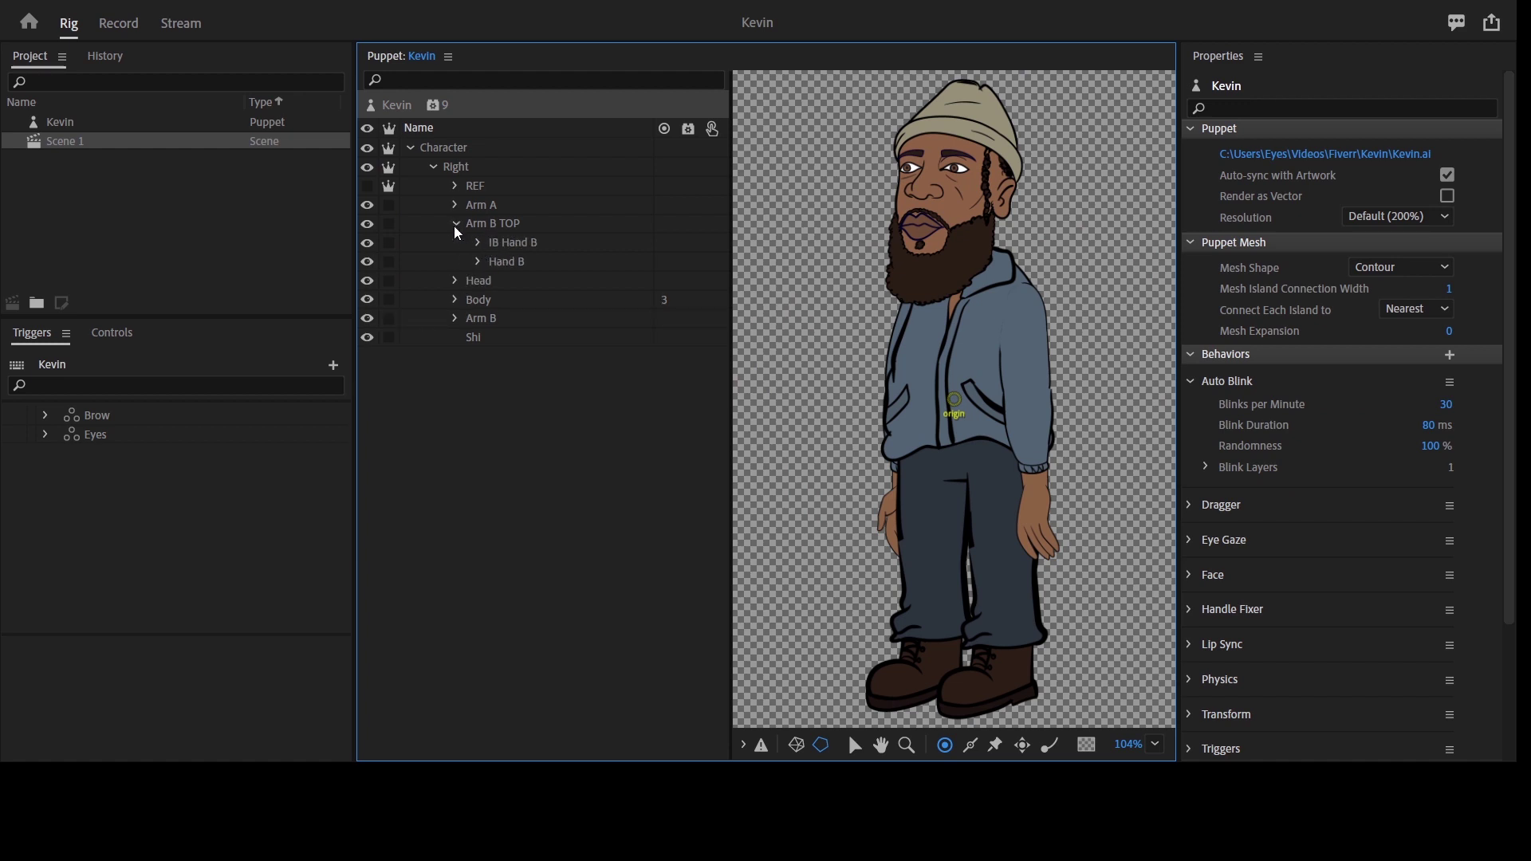
{"action": "left_click", "coordinate": [456, 222]}
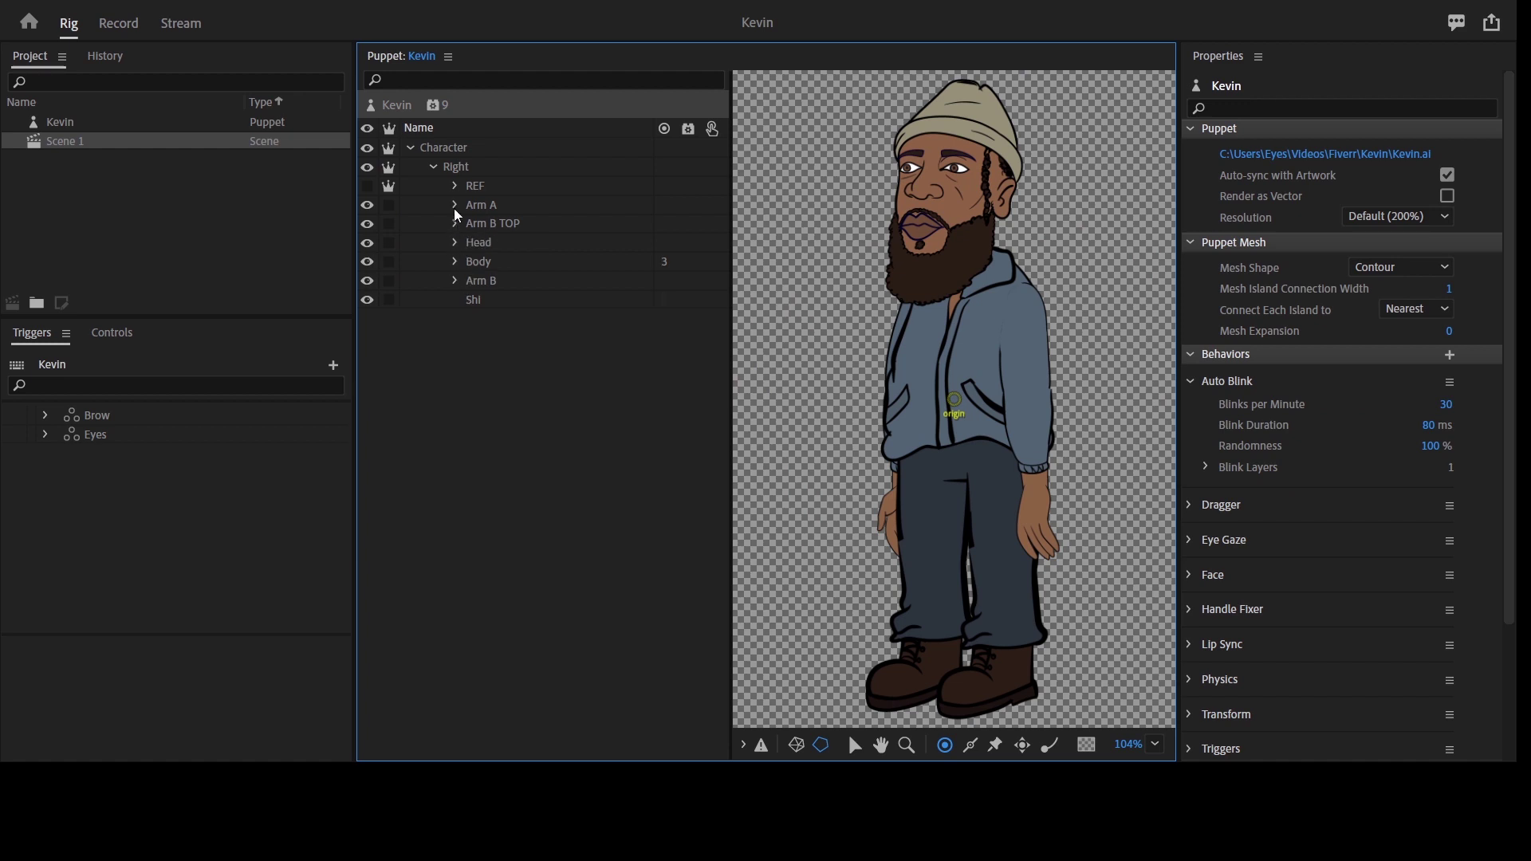
Expand Arm A and Hand A, and examine the frame layers inside the What#4 gesture group.
{"action": "left_click", "coordinate": [453, 206]}
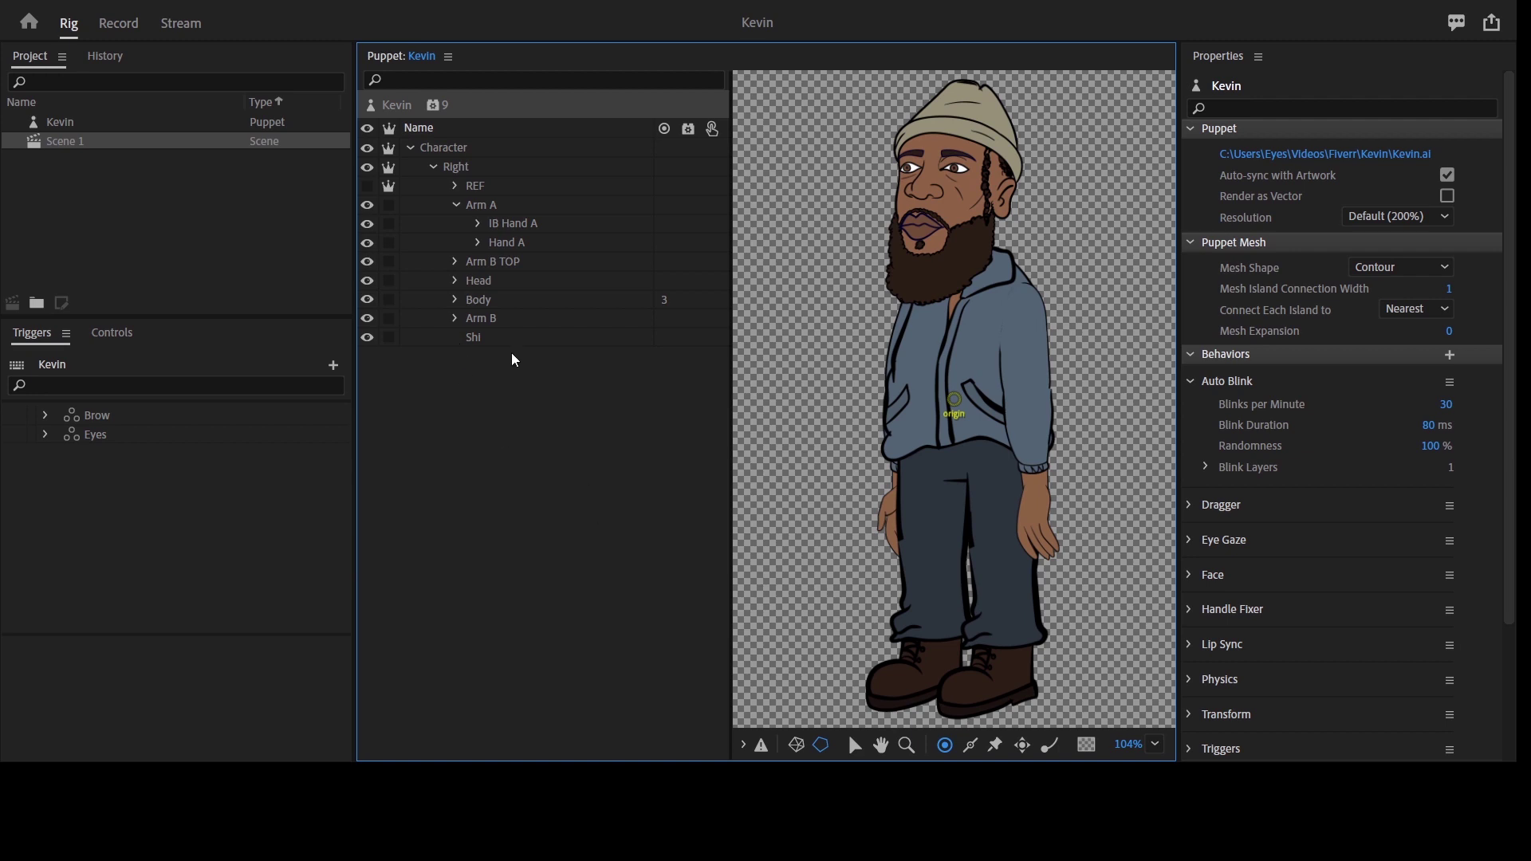
{"action": "left_click", "coordinate": [479, 244]}
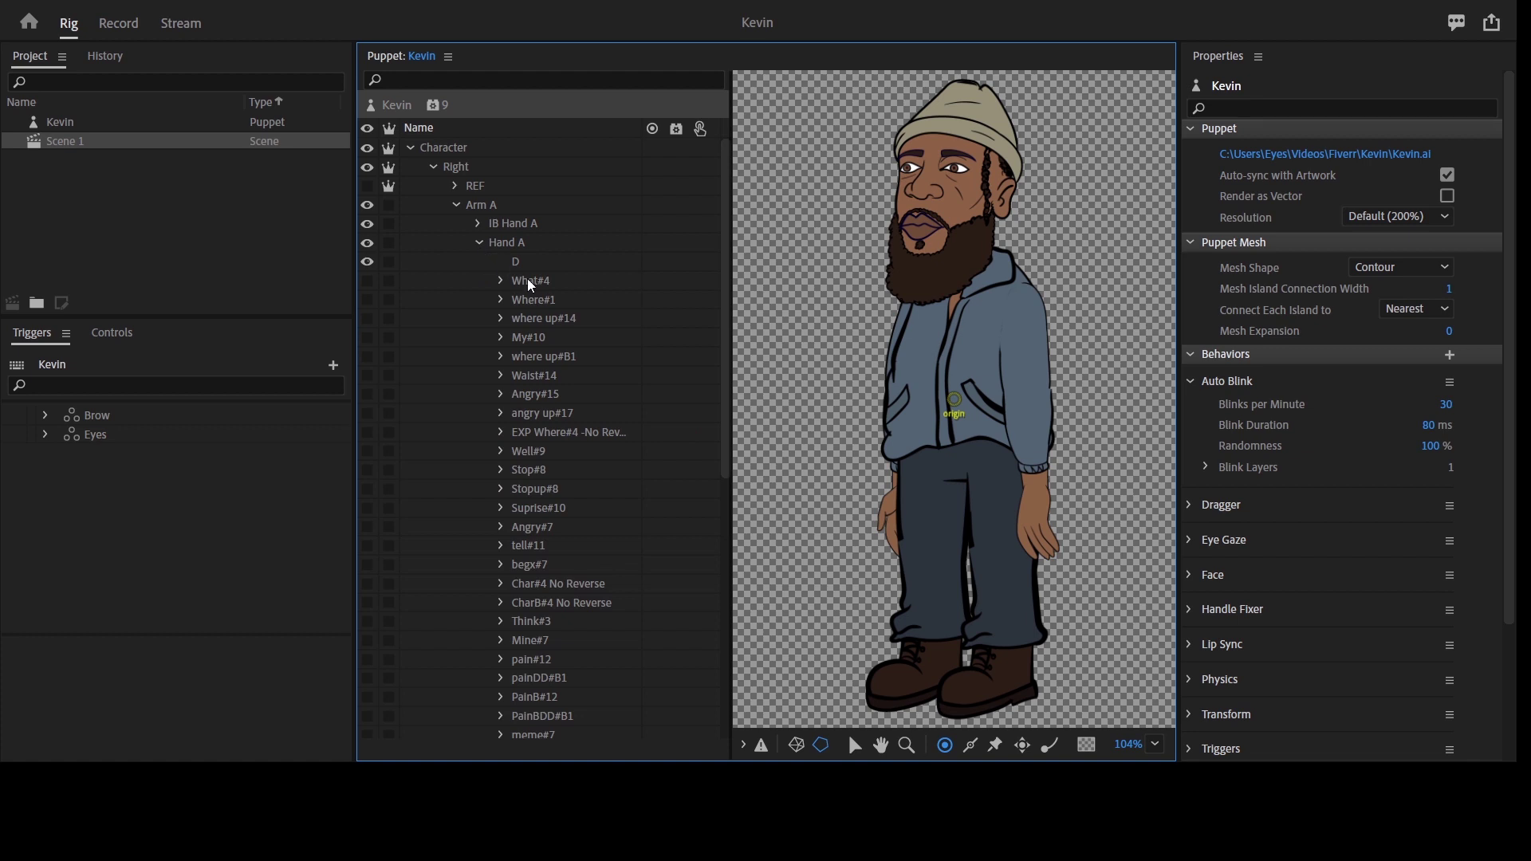
{"action": "left_click", "coordinate": [494, 278]}
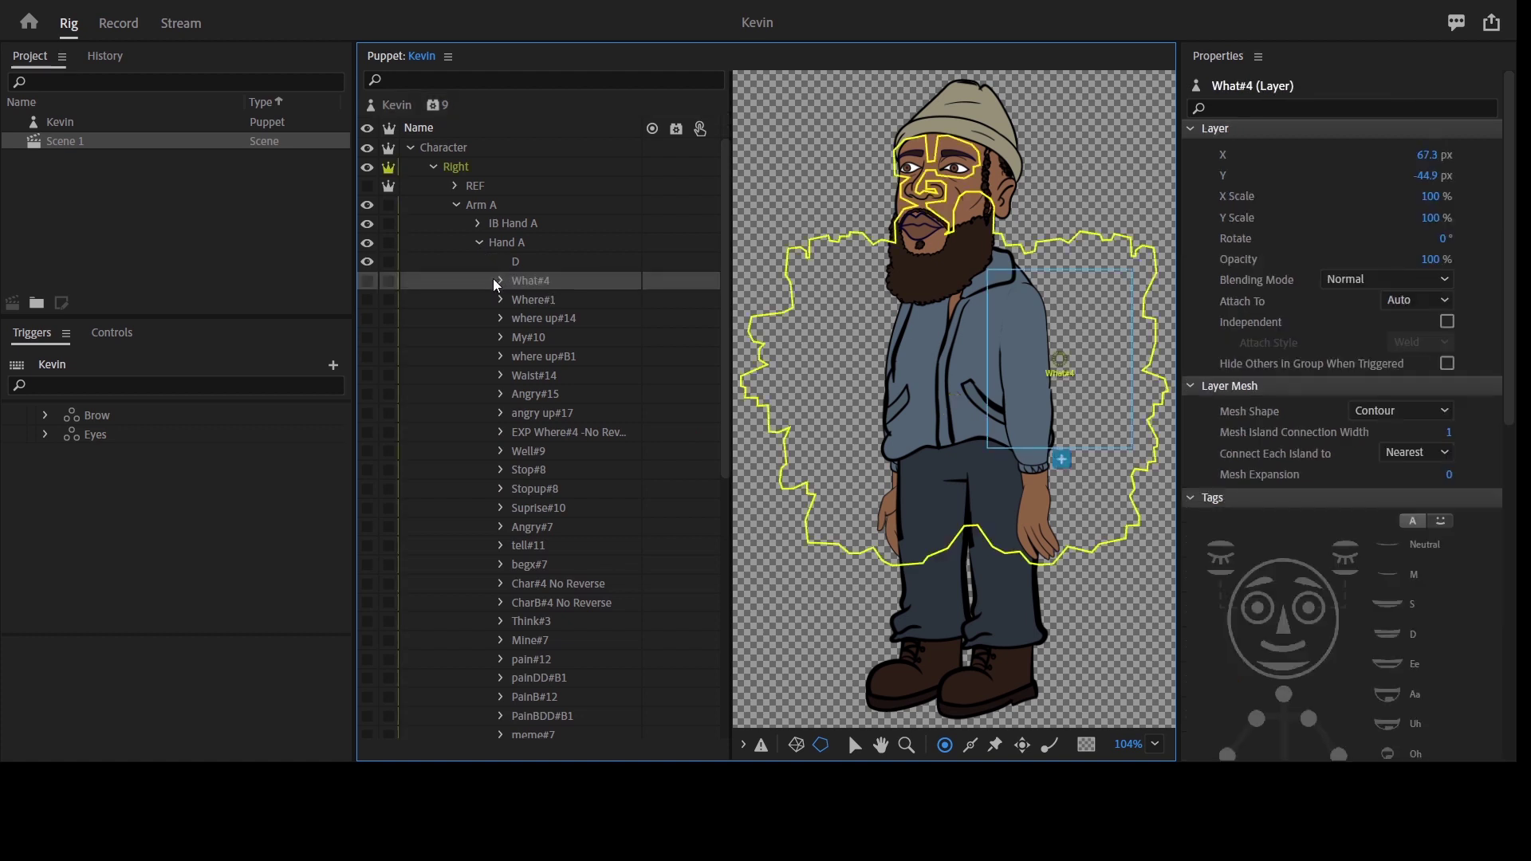
{"action": "left_click", "coordinate": [502, 281]}
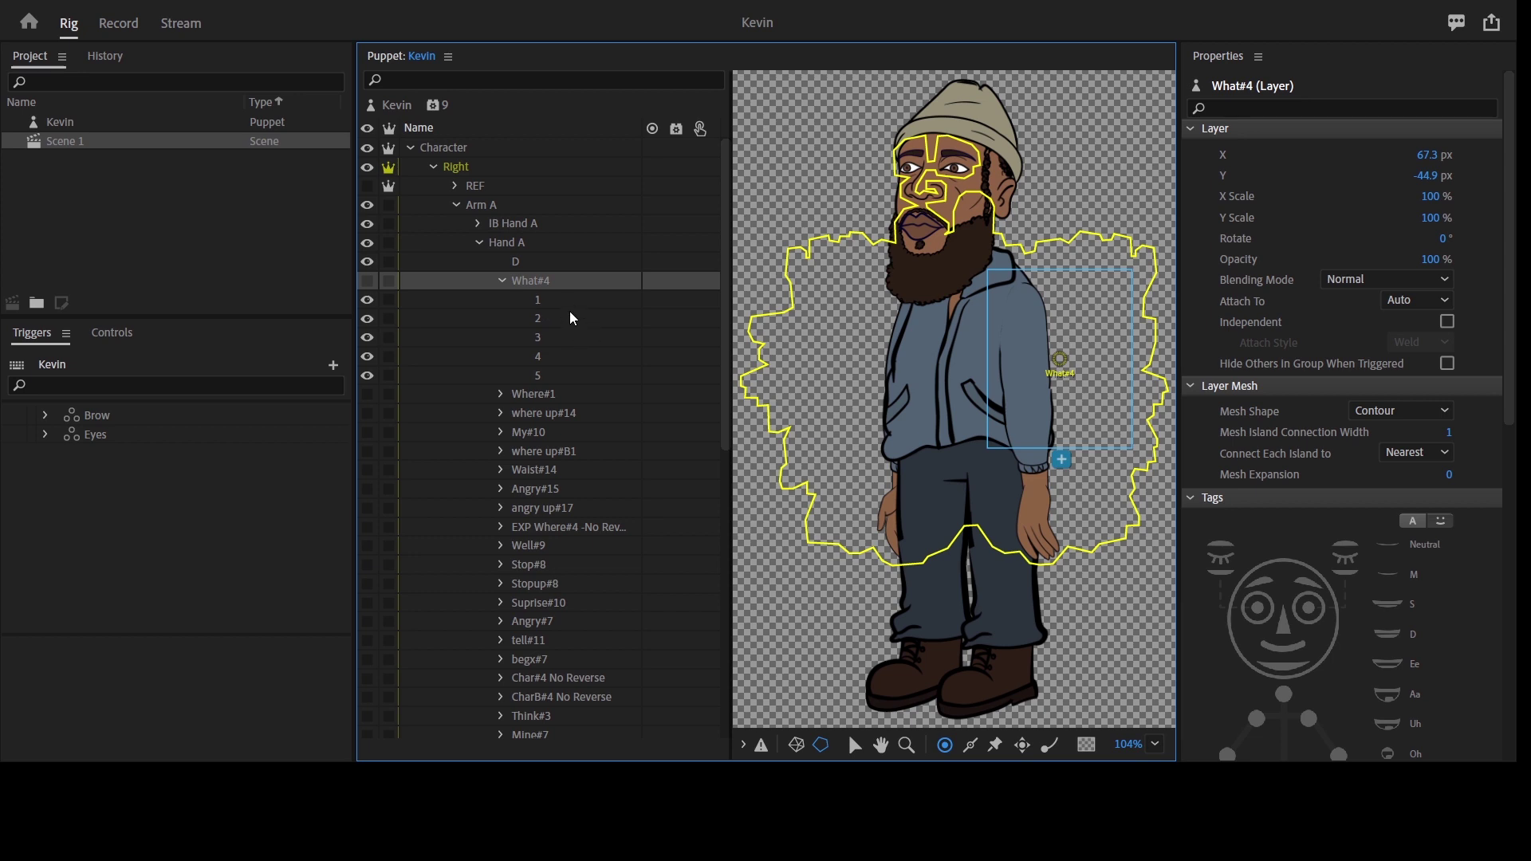
{"action": "left_click", "coordinate": [562, 375]}
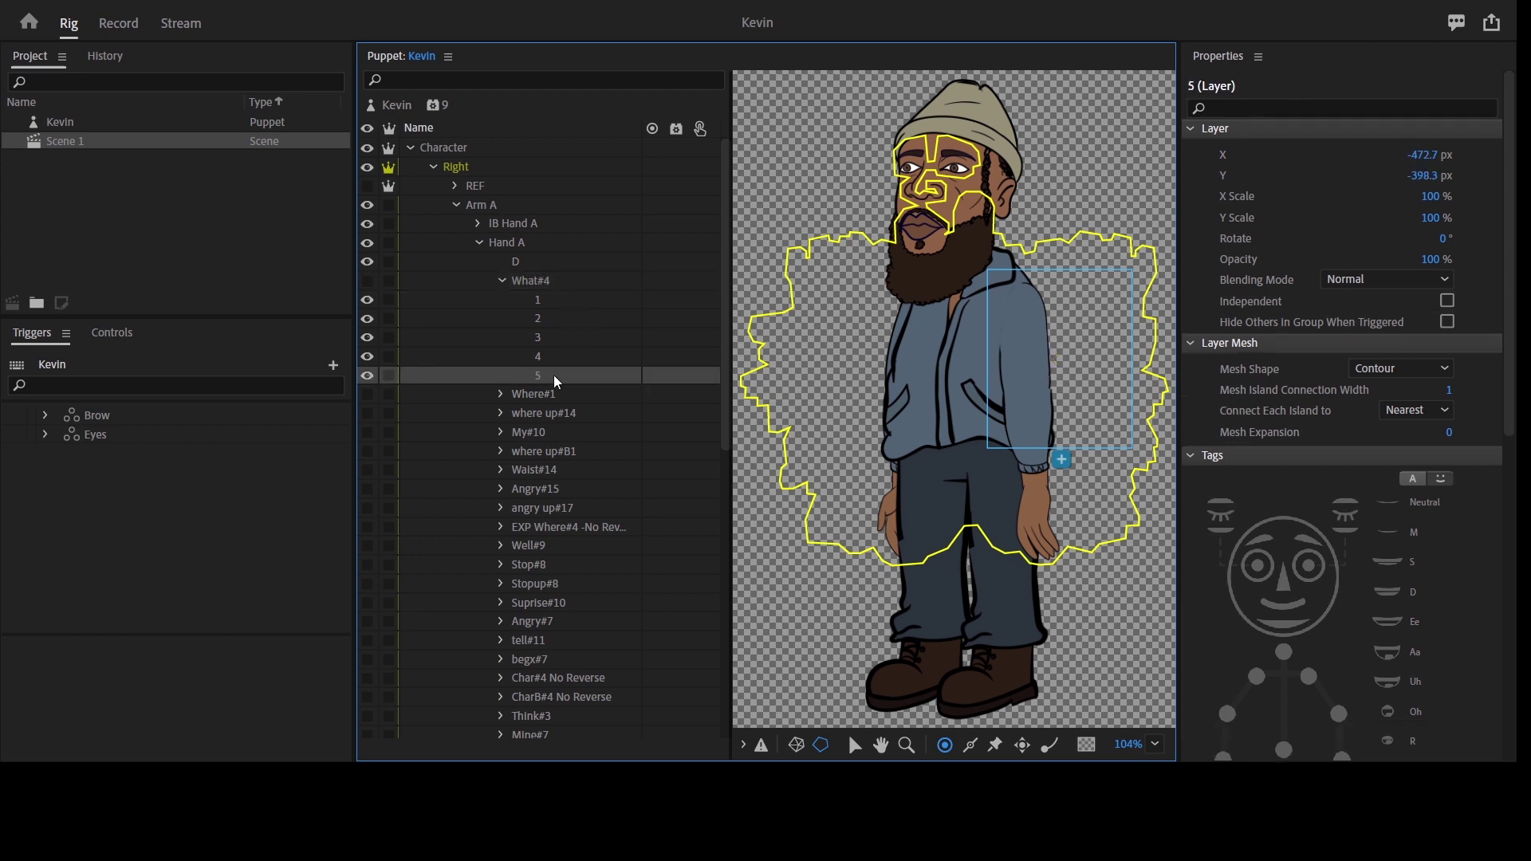
Collapse the What#4 and Hand A groups and create a swap set trigger group from the Hand A layer.
{"action": "left_click", "coordinate": [502, 281]}
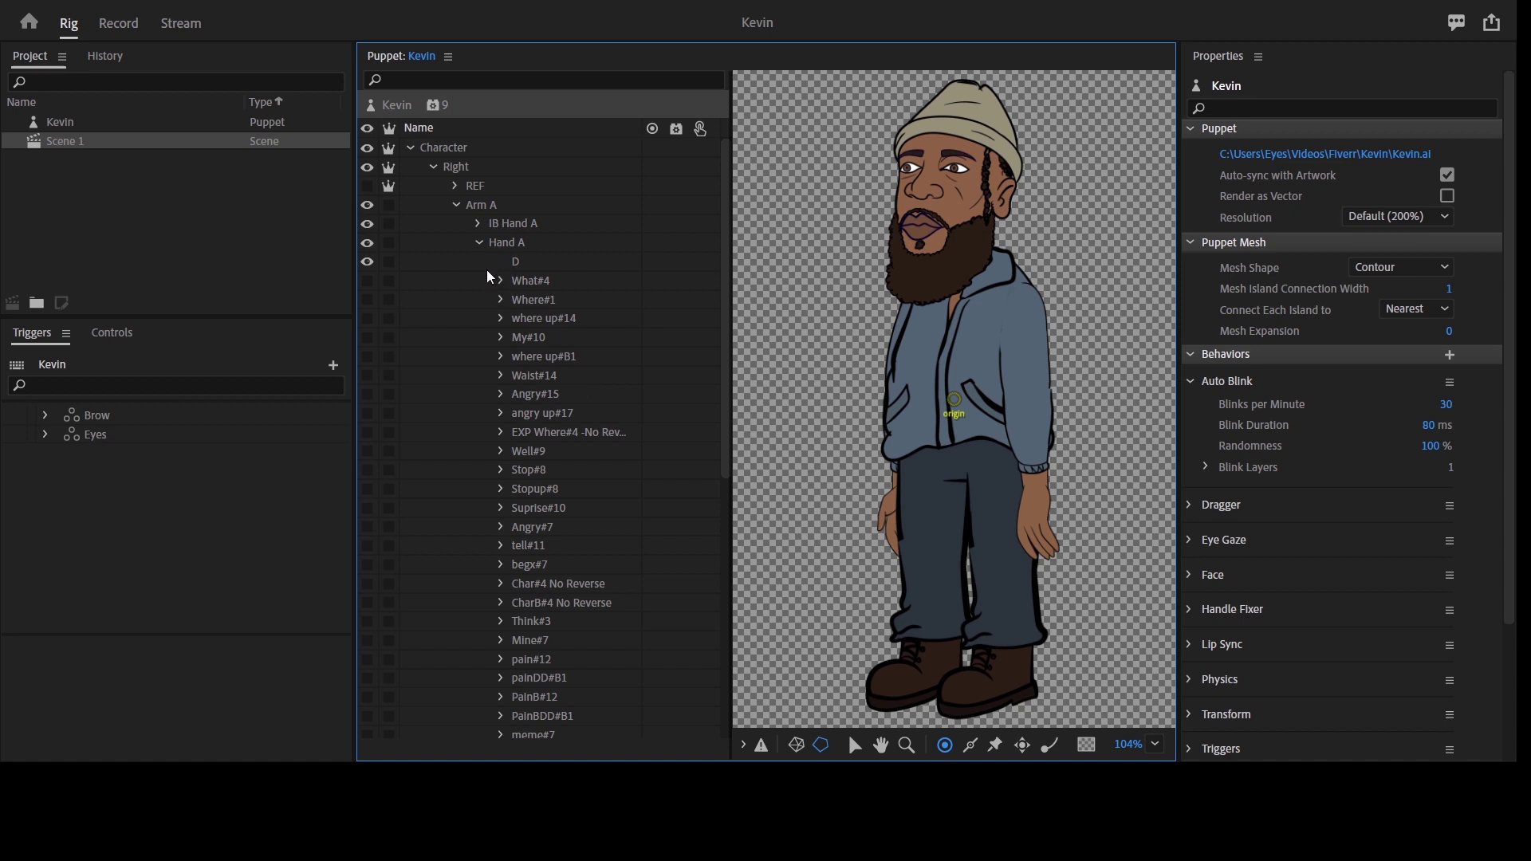
{"action": "left_click", "coordinate": [481, 242]}
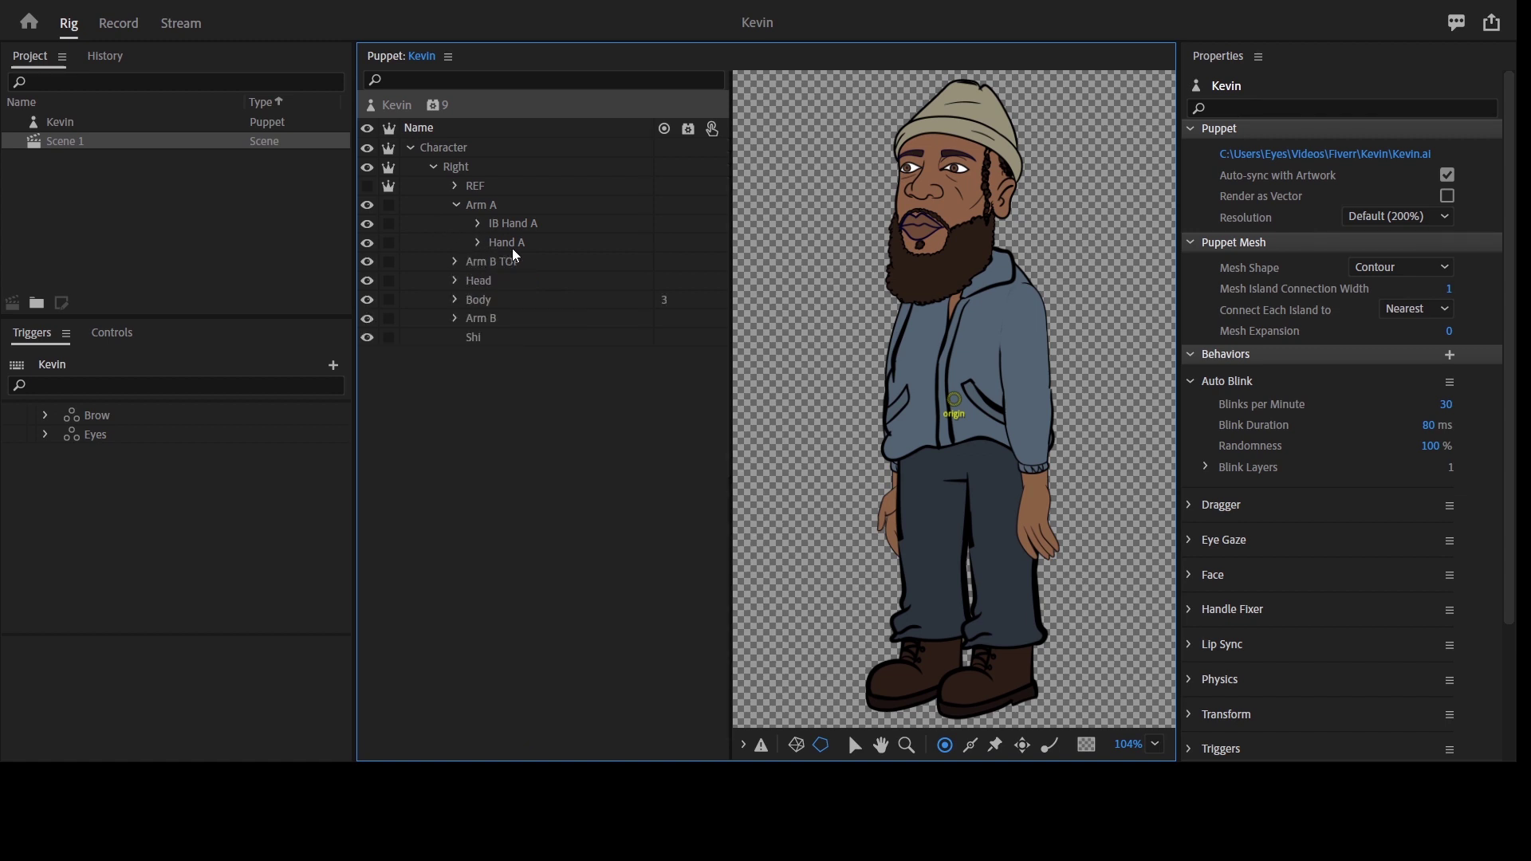
{"action": "left_click", "coordinate": [512, 247]}
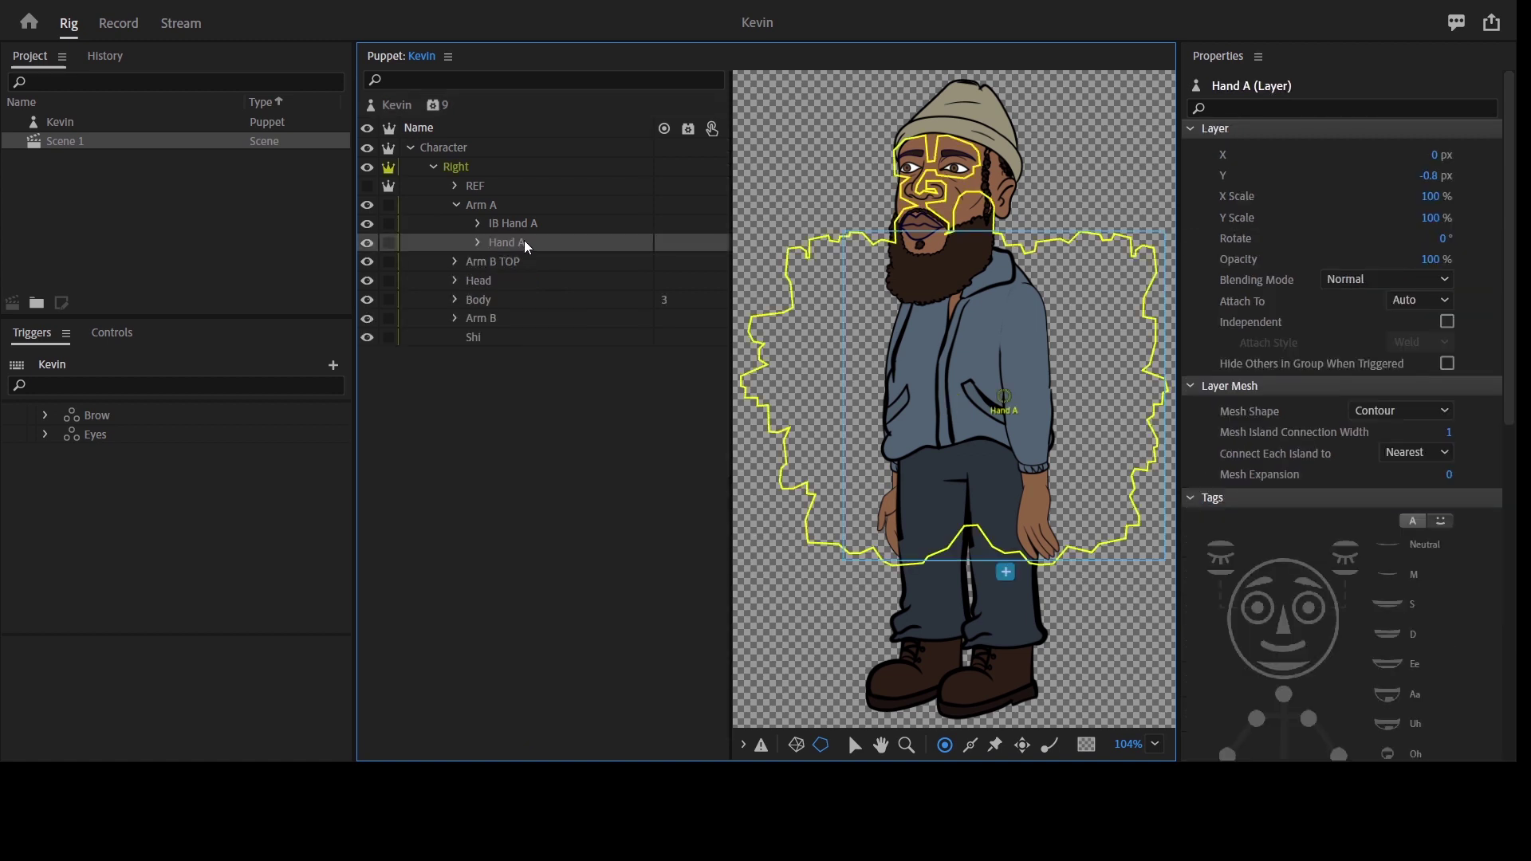
{"action": "left_click_drag", "start_coordinate": [525, 241], "coordinate": [215, 699]}
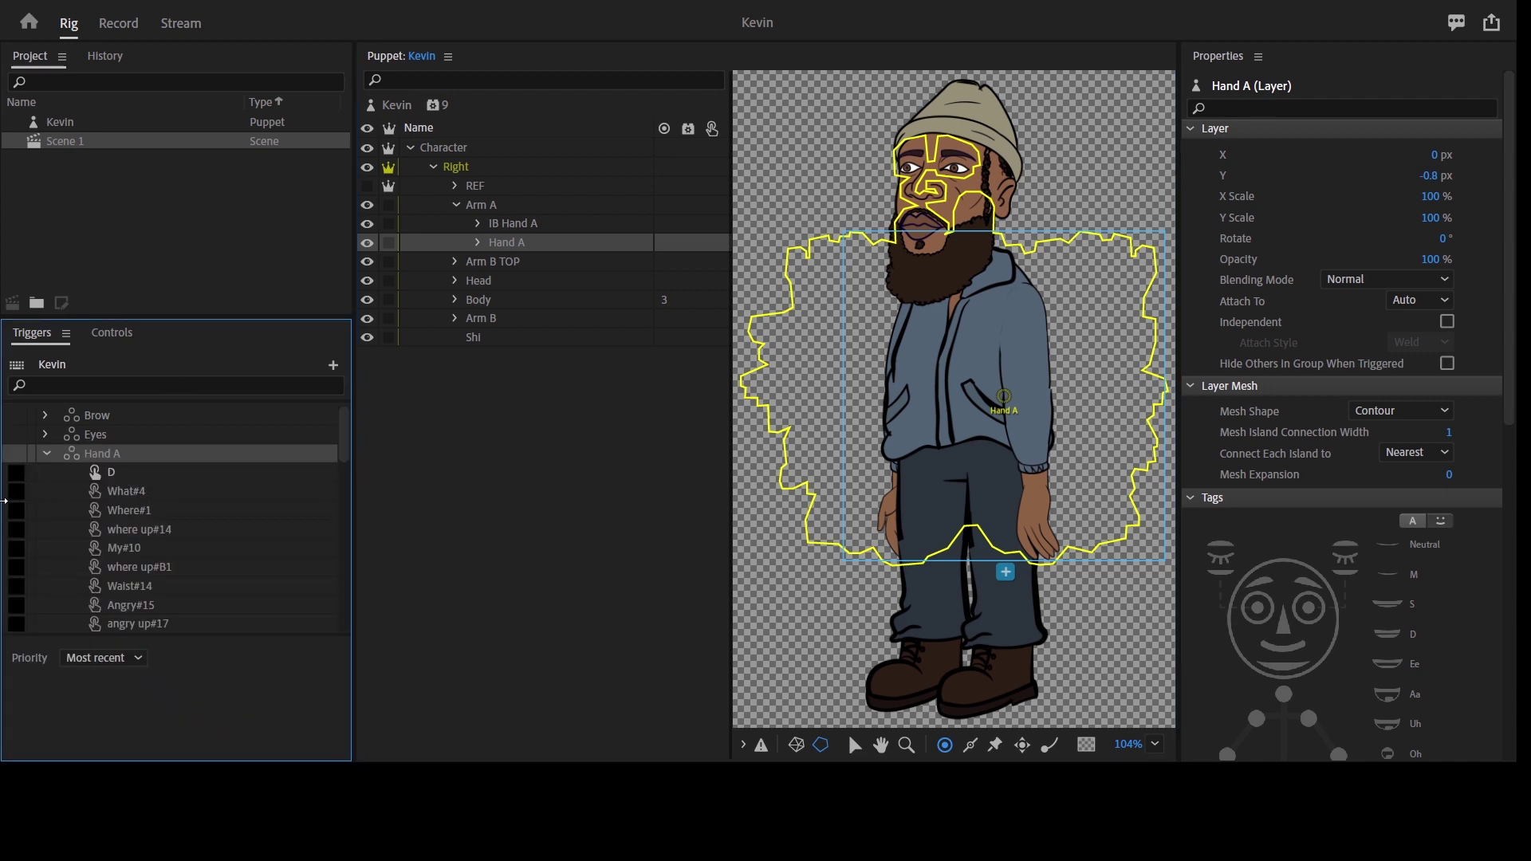
Assign trigger keys Q to What#4, W to Where#1, E to where up#14, R to My#10 and T to where up#B1.
{"action": "left_click", "coordinate": [12, 491]}
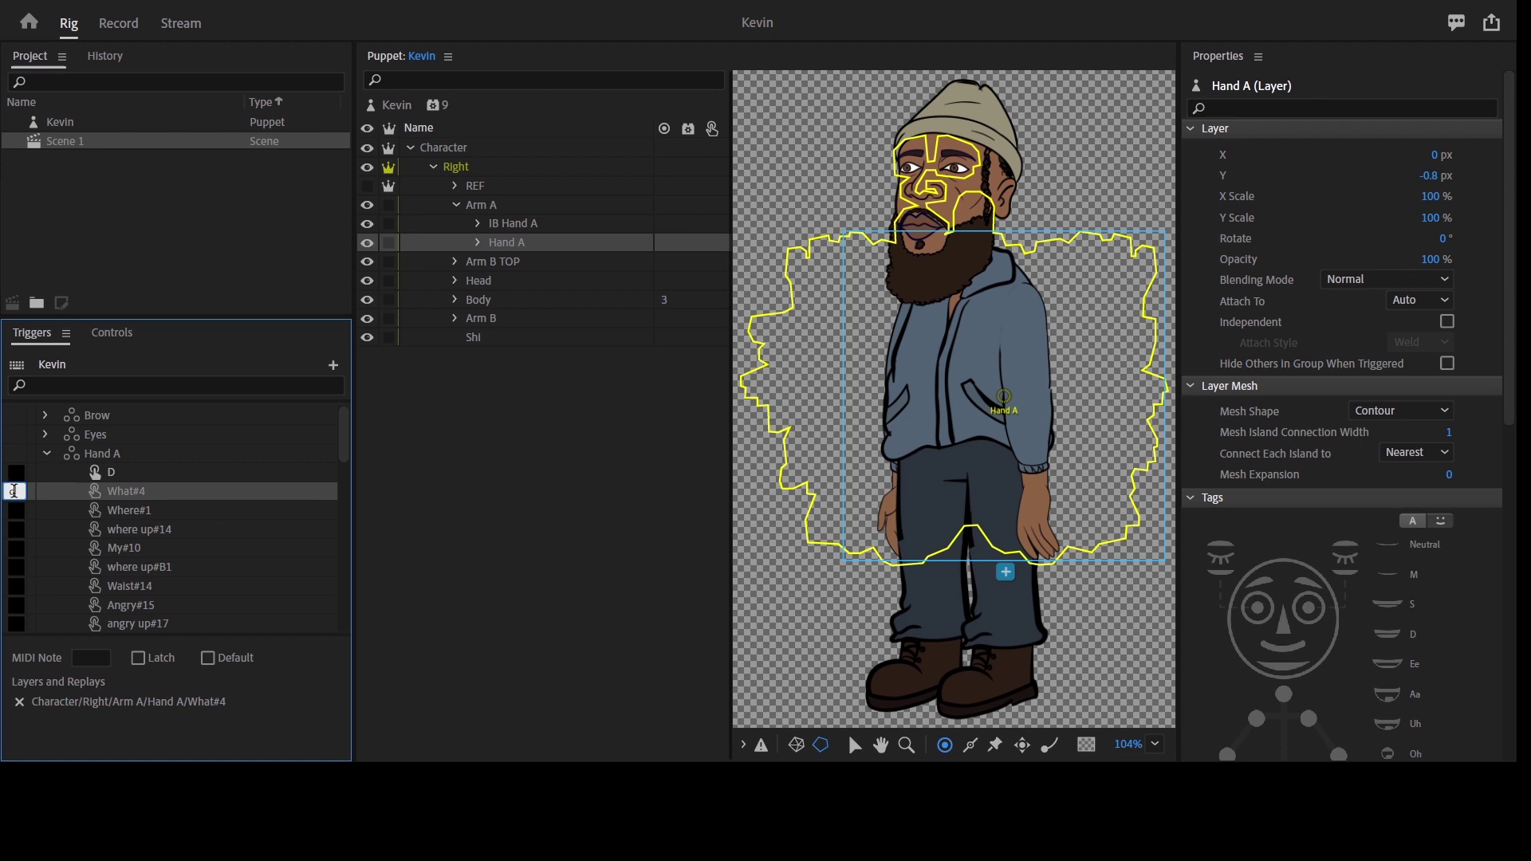
{"action": "left_click", "coordinate": [15, 510]}
{"action": "key", "text": "q"}
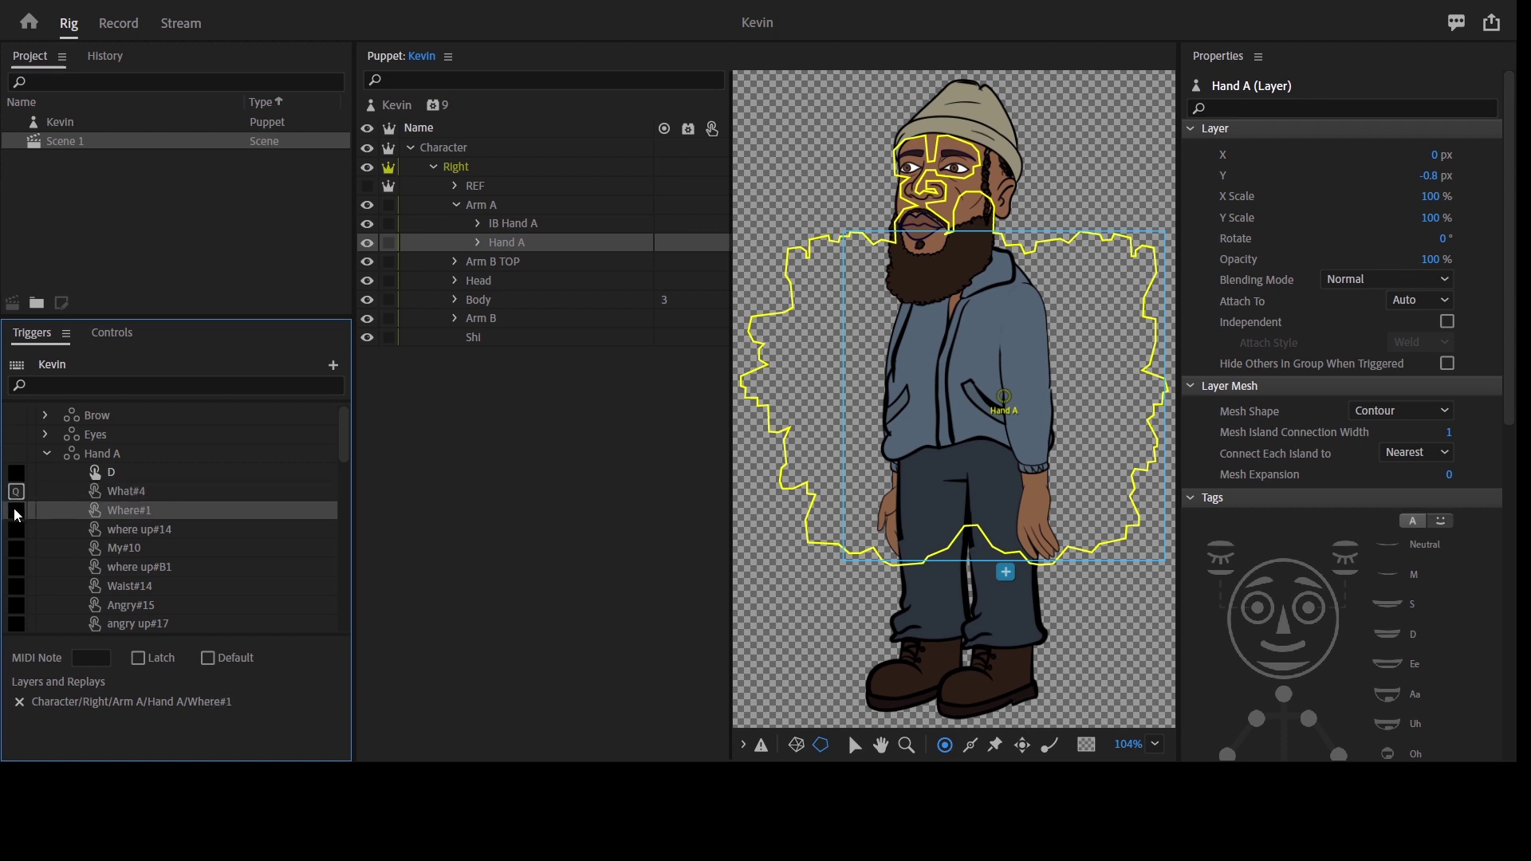
{"action": "left_click", "coordinate": [16, 530]}
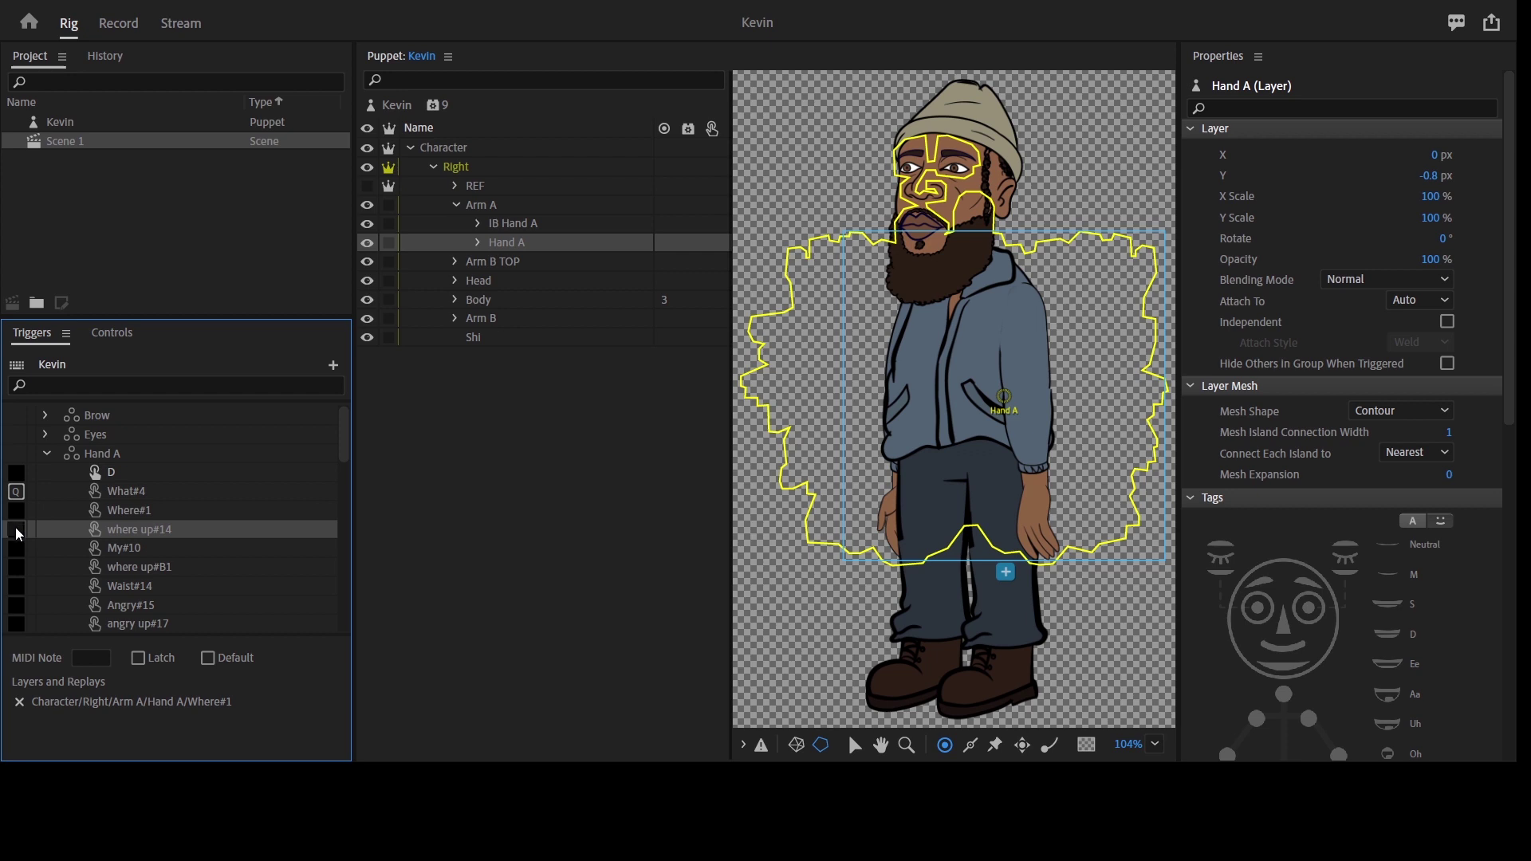
{"action": "key", "text": "w"}
{"action": "key", "text": "e"}
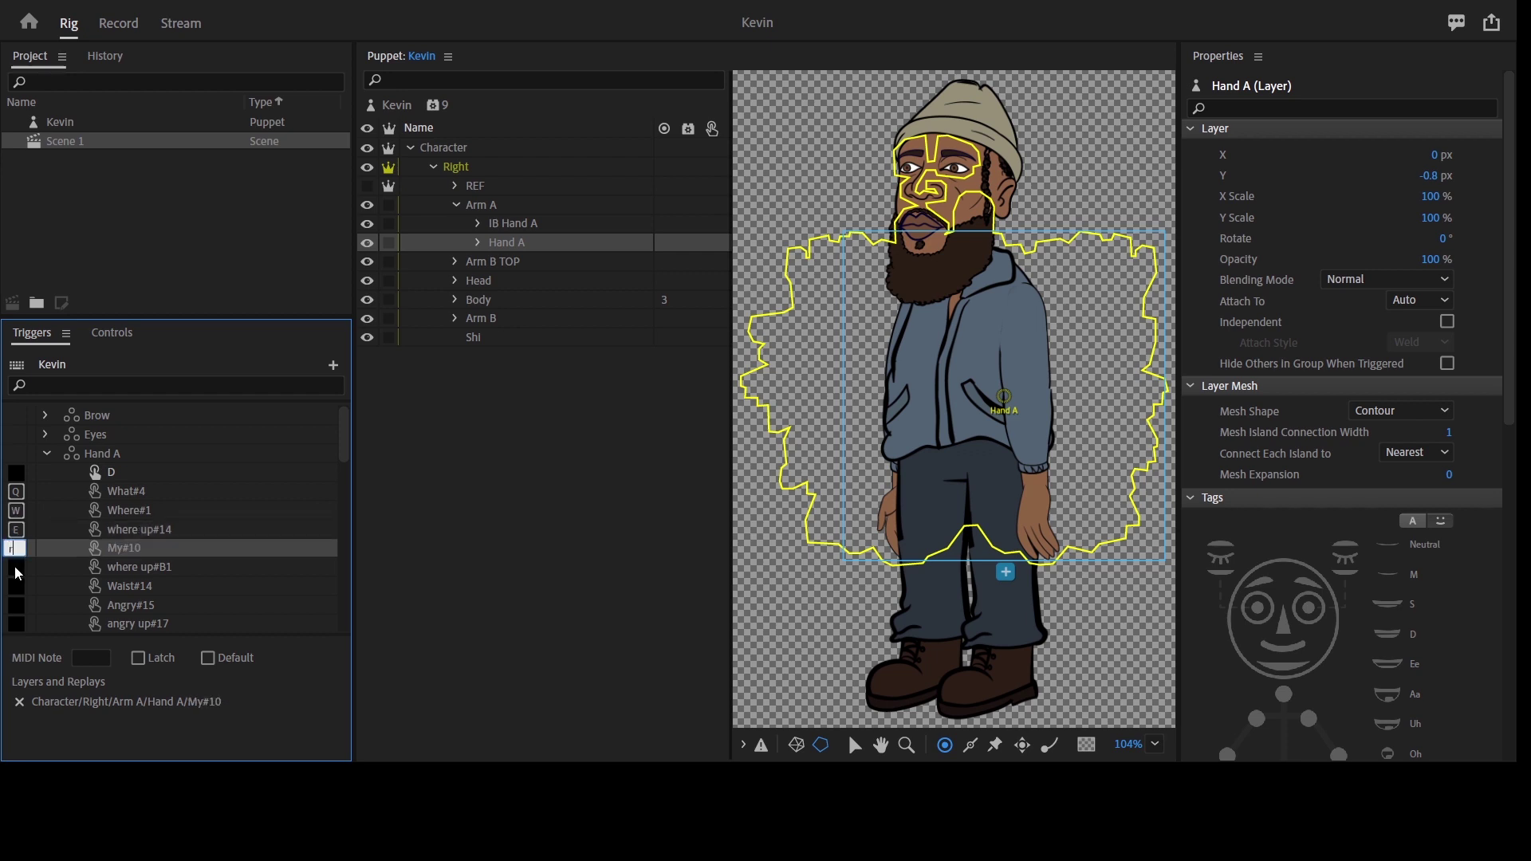
{"action": "left_click", "coordinate": [16, 568]}
{"action": "key", "text": "r"}
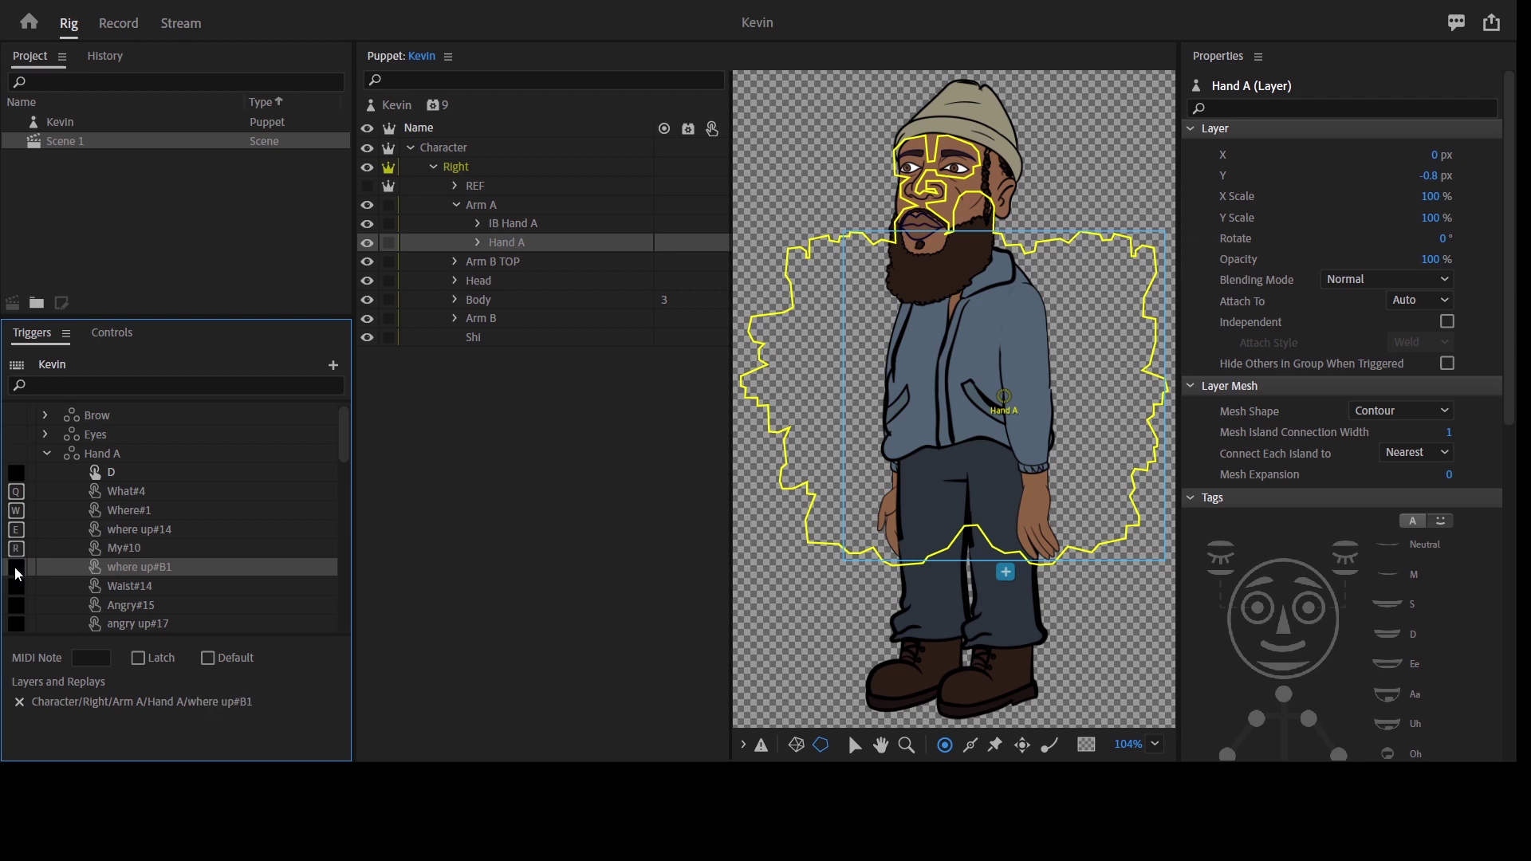
{"action": "key", "text": "t"}
{"action": "key", "text": "Return"}
Enable Latch for the five Hand A triggers from What#4 through where up#B1.
{"action": "left_click", "coordinate": [162, 494]}
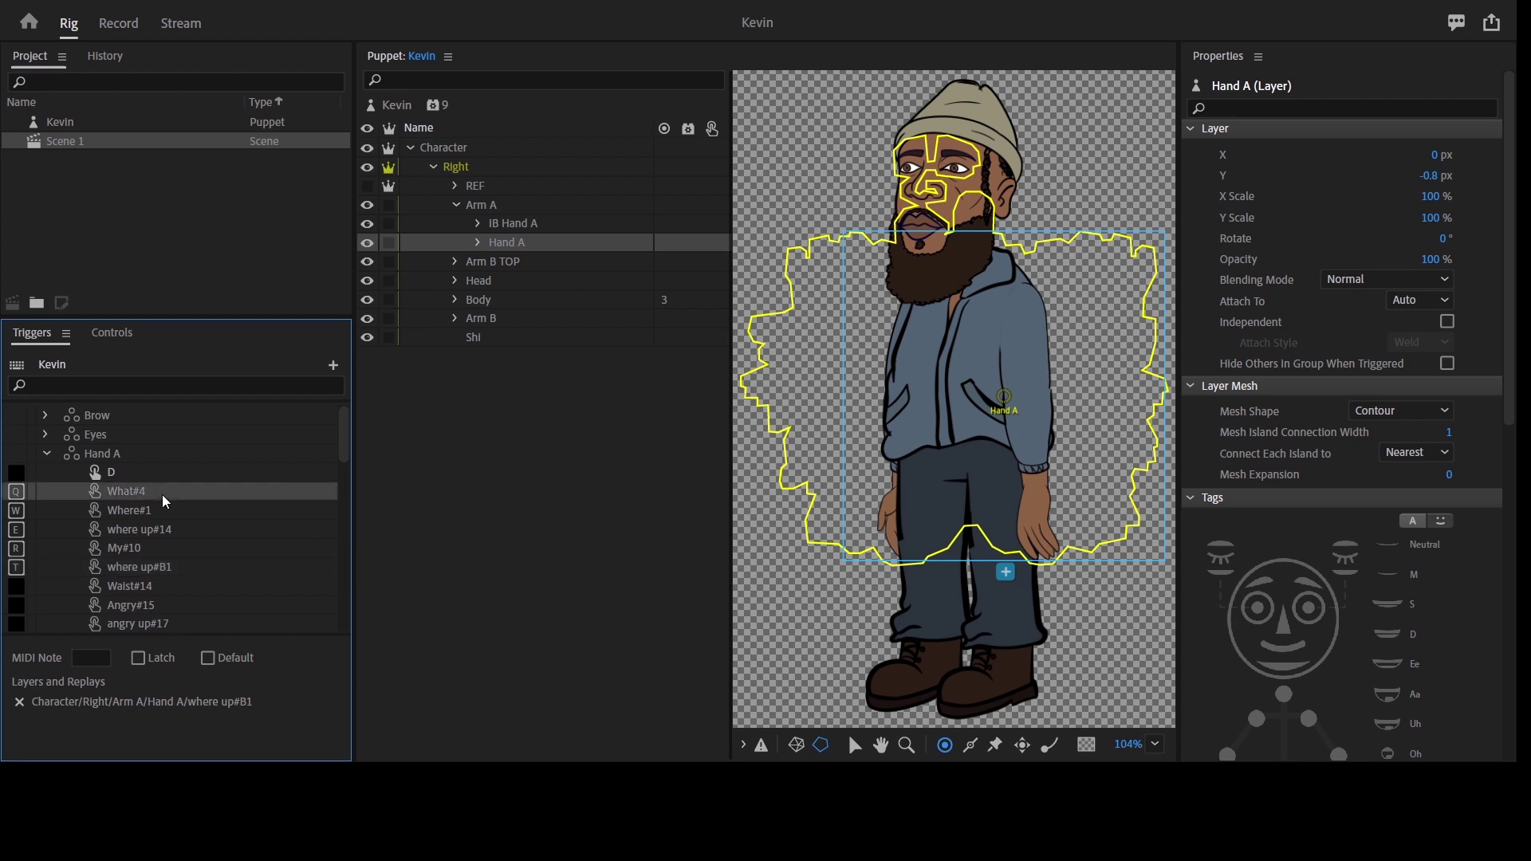
{"action": "left_click", "coordinate": [152, 569], "text": "shift"}
{"action": "left_click", "coordinate": [137, 660]}
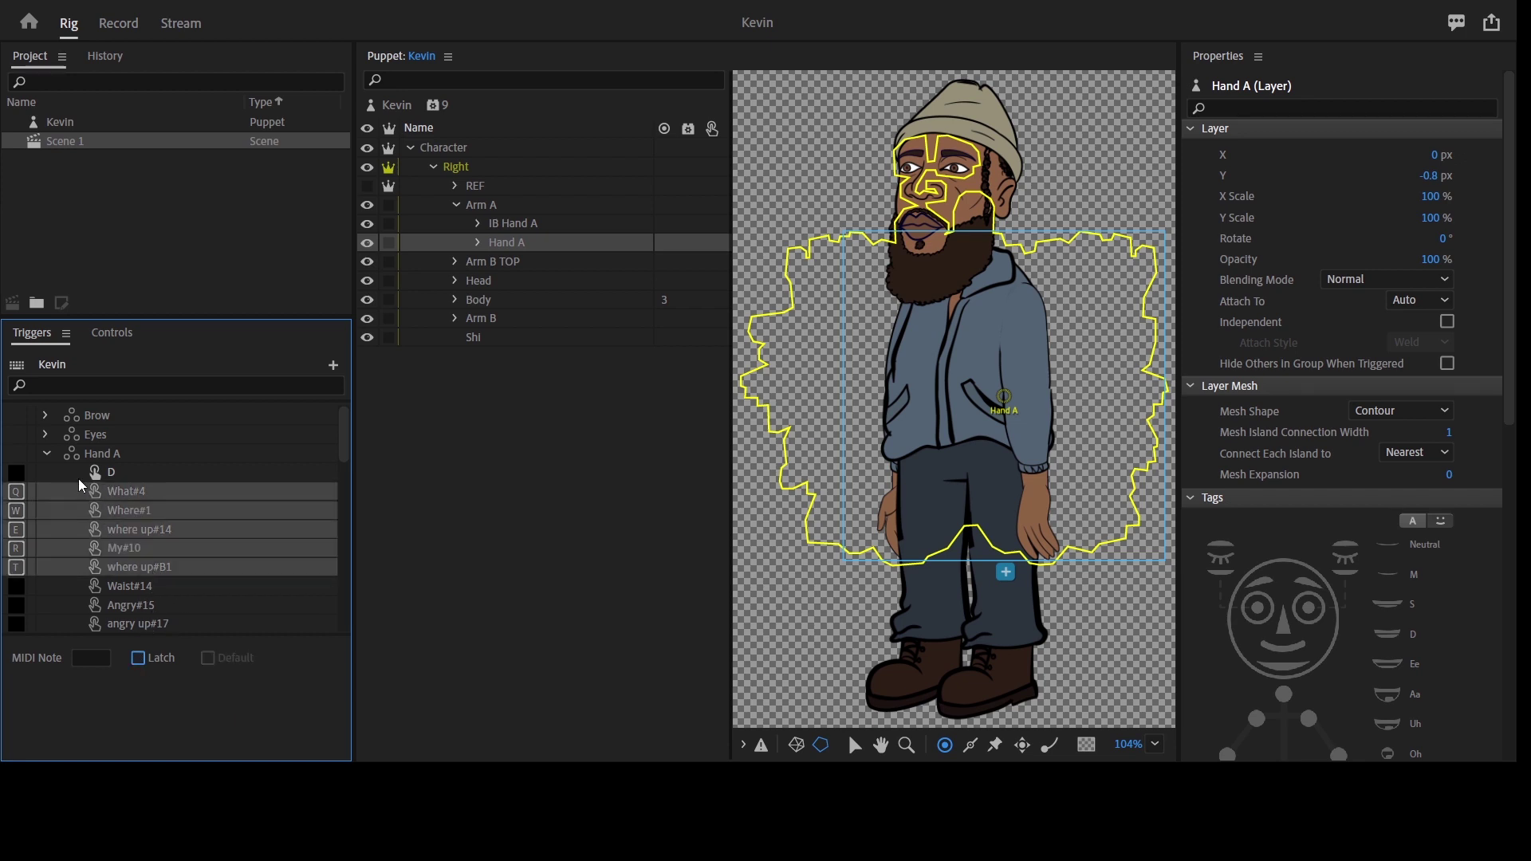
Add the IB Hand A layers #4, #1, #14, #10 and #B1 to the Hand A triggers with matching numbers.
{"action": "left_click", "coordinate": [133, 477]}
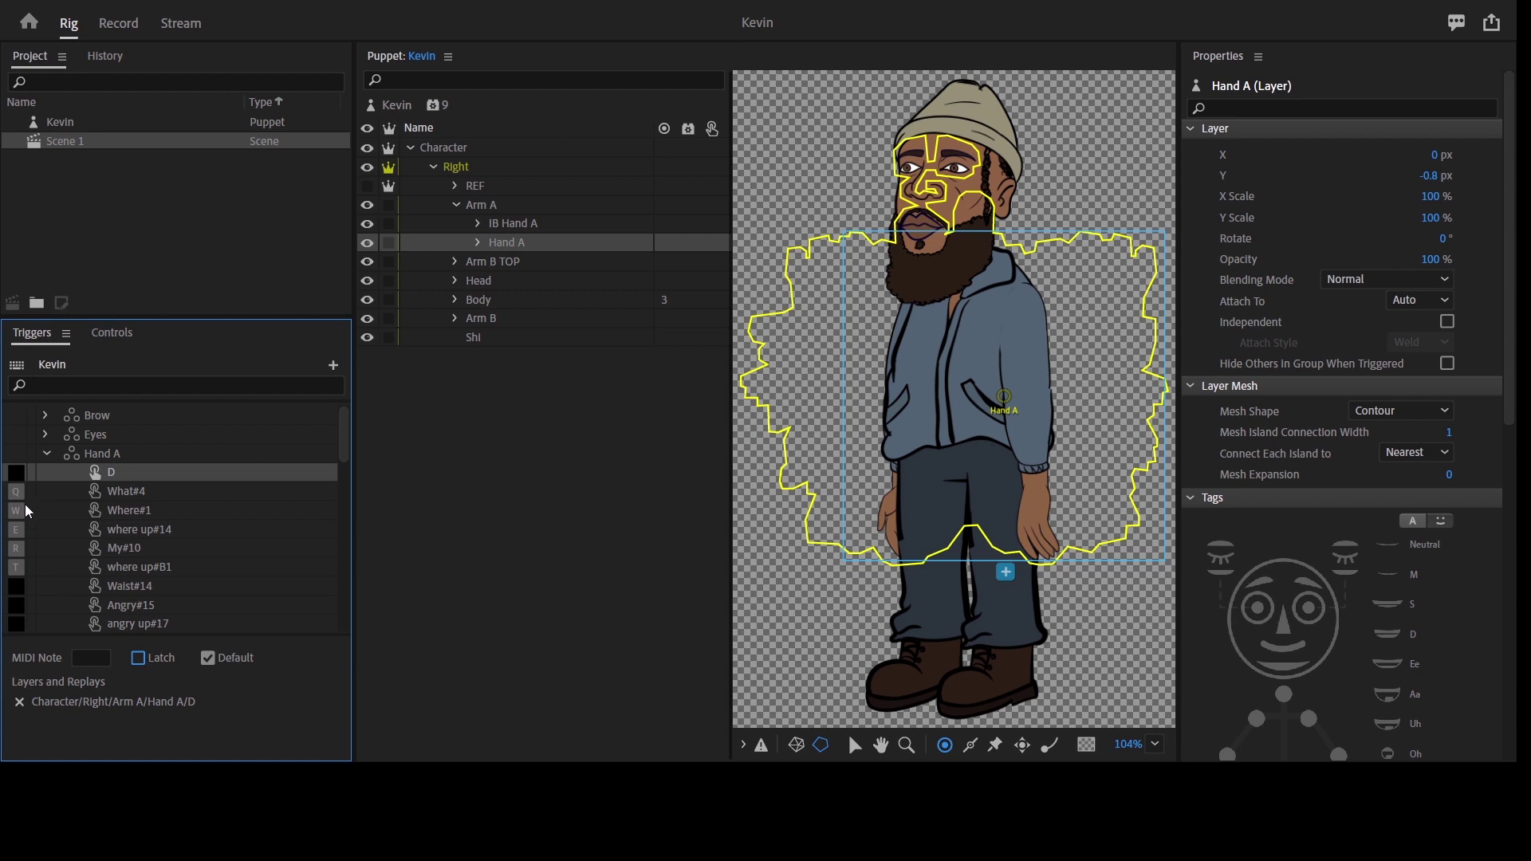
{"action": "left_click", "coordinate": [127, 495]}
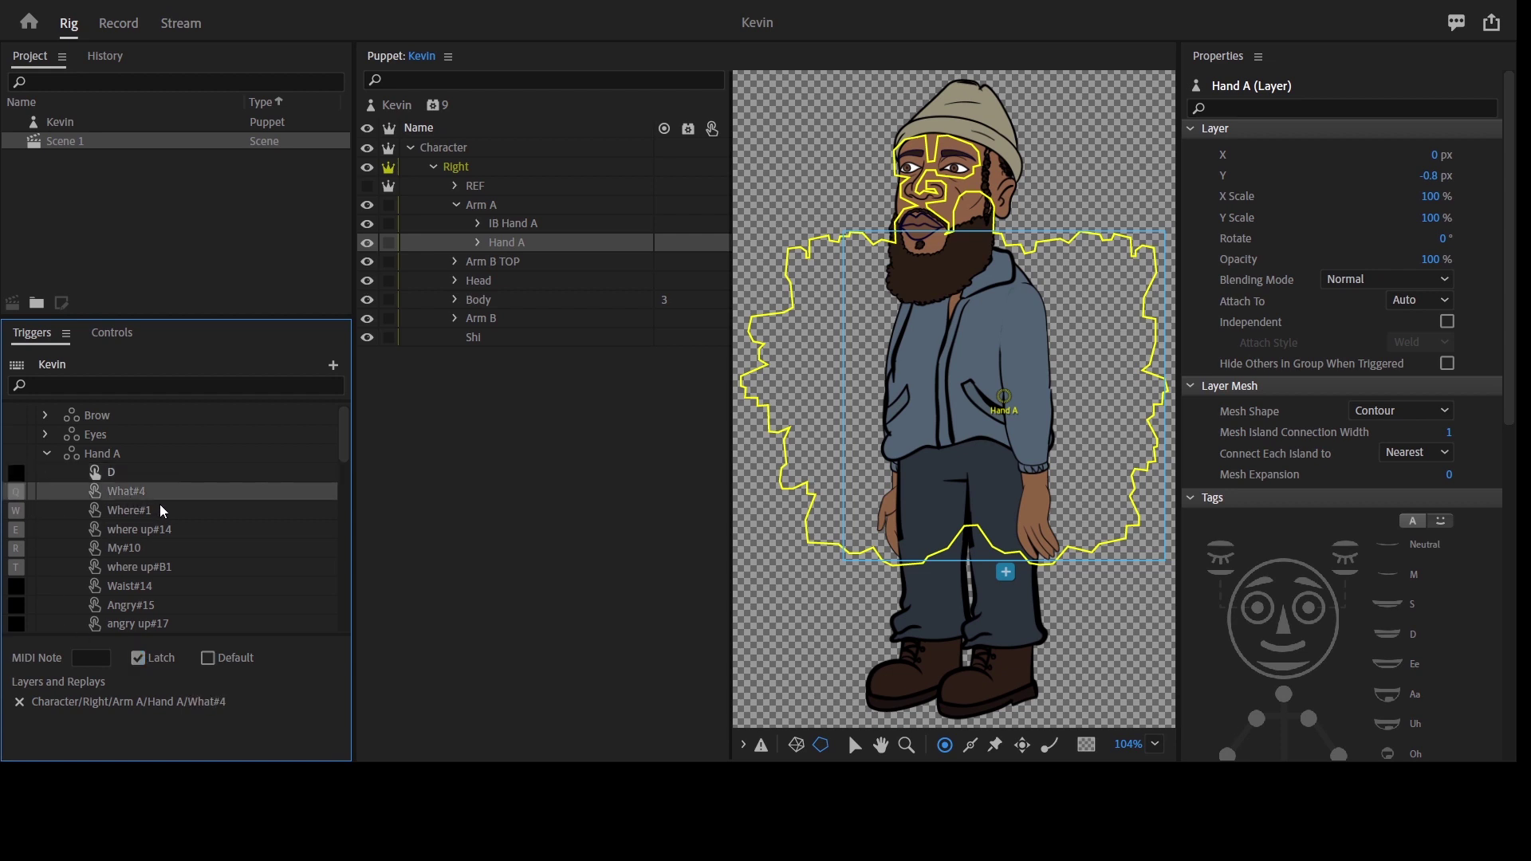
{"action": "left_click", "coordinate": [477, 223]}
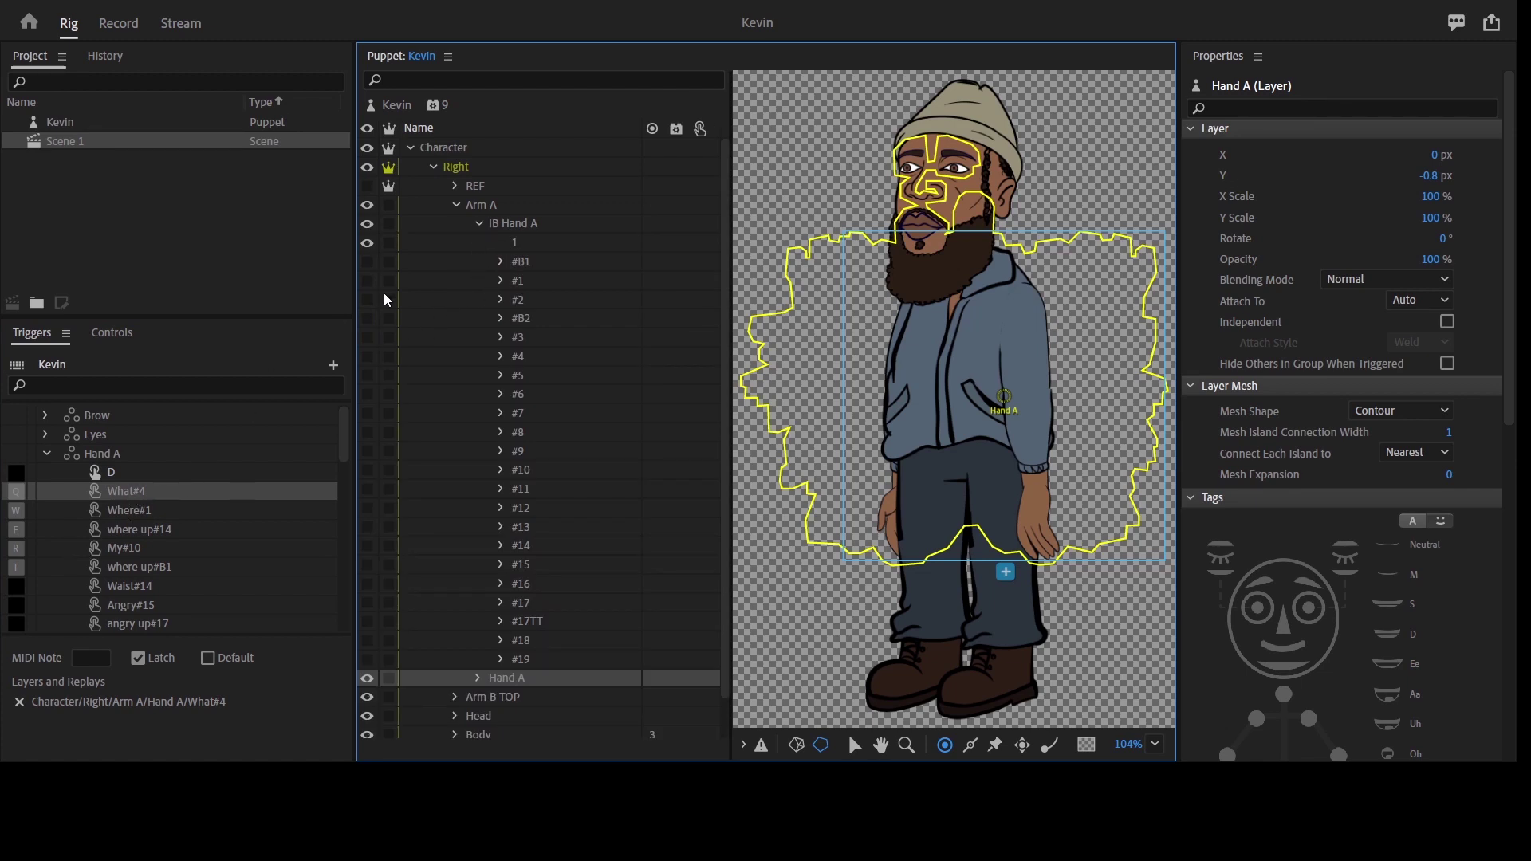
{"action": "left_click", "coordinate": [521, 355]}
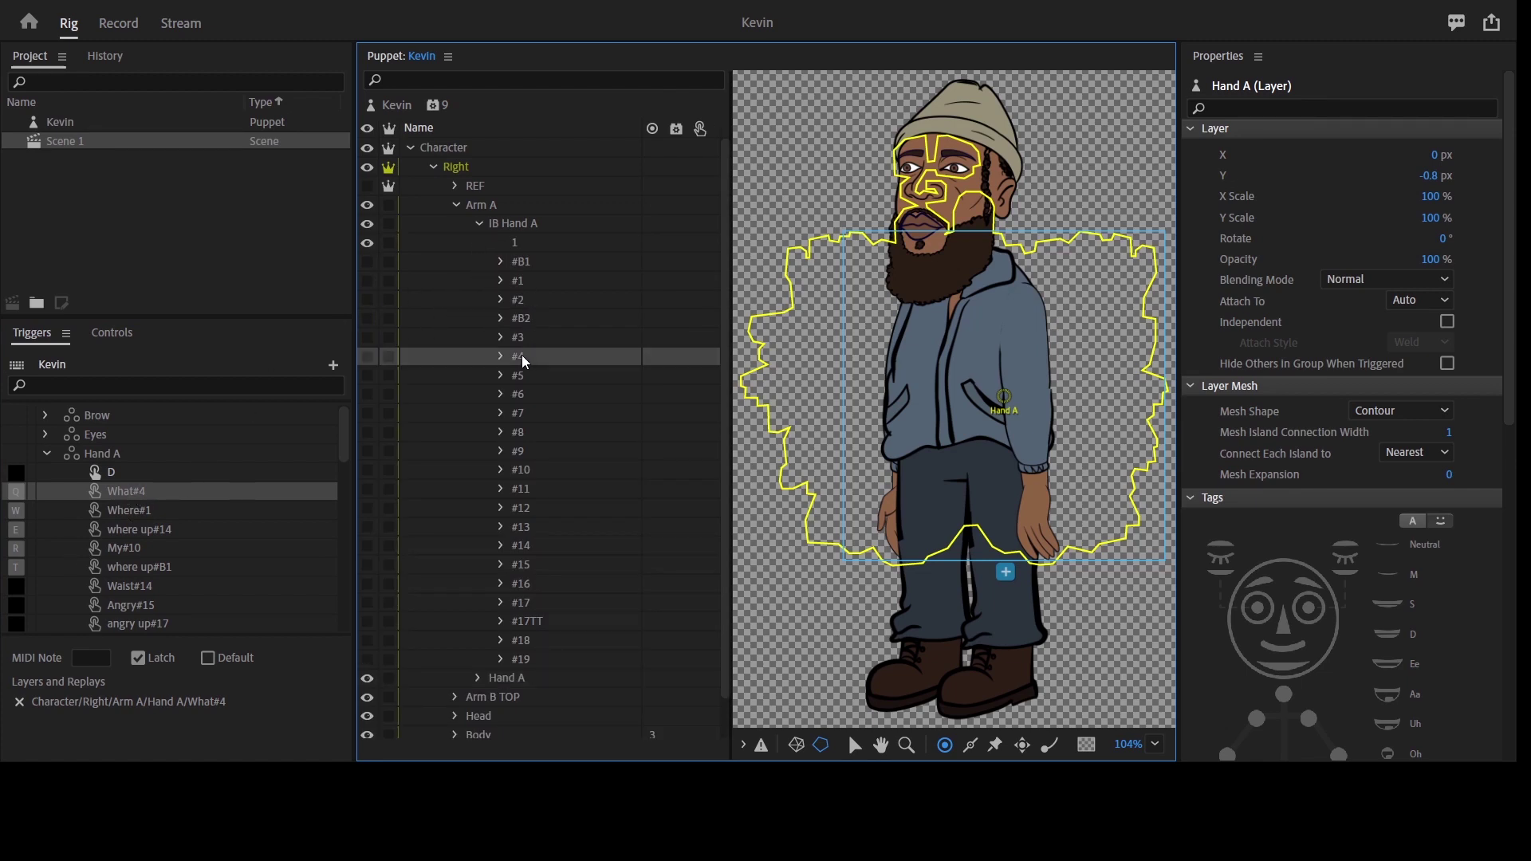
{"action": "left_click_drag", "start_coordinate": [523, 356], "coordinate": [554, 514]}
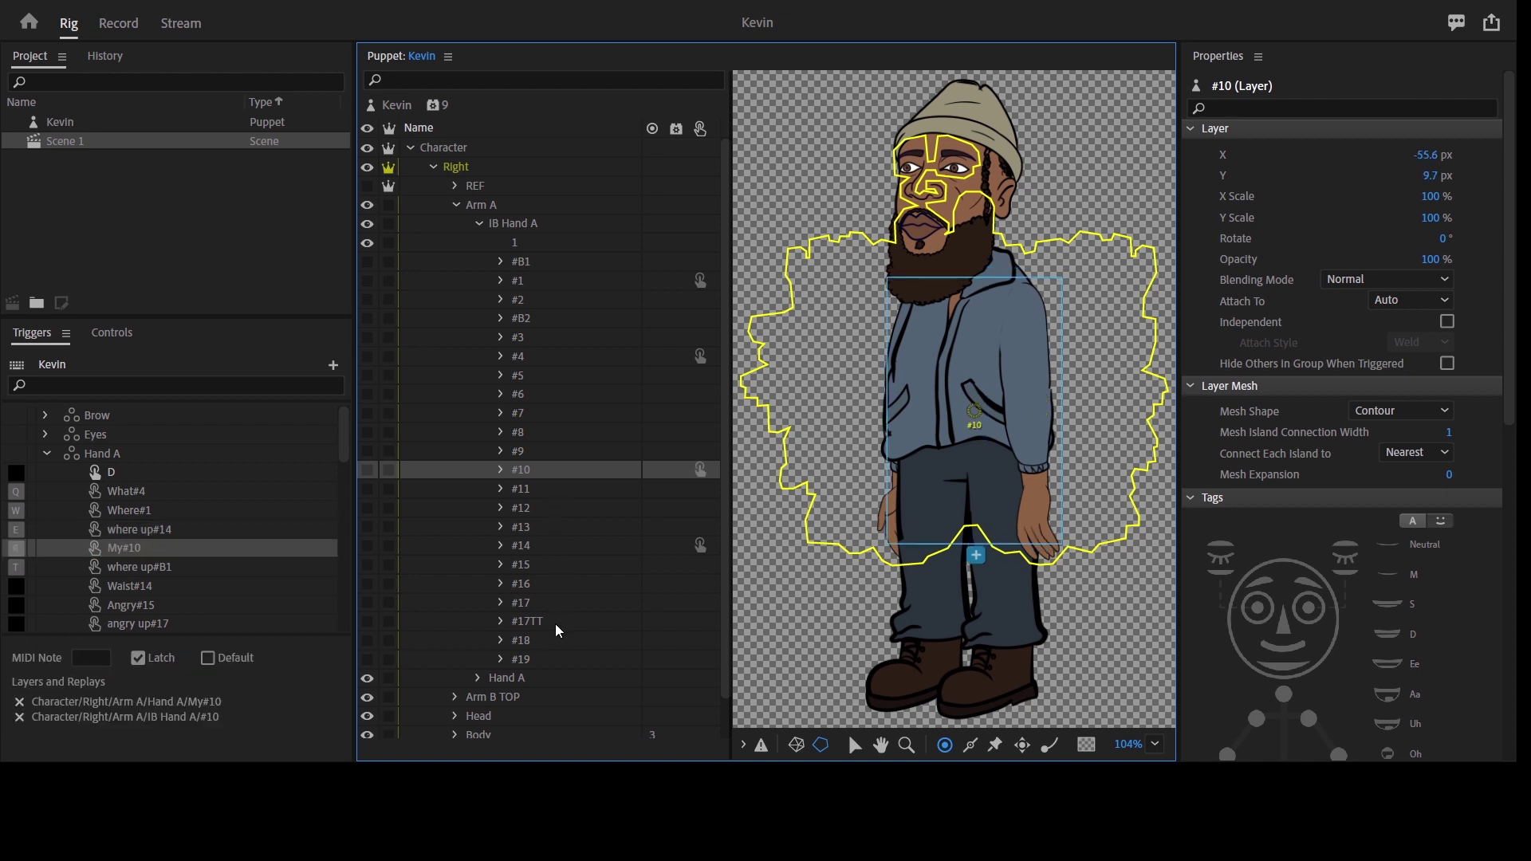
{"action": "left_click", "coordinate": [530, 263]}
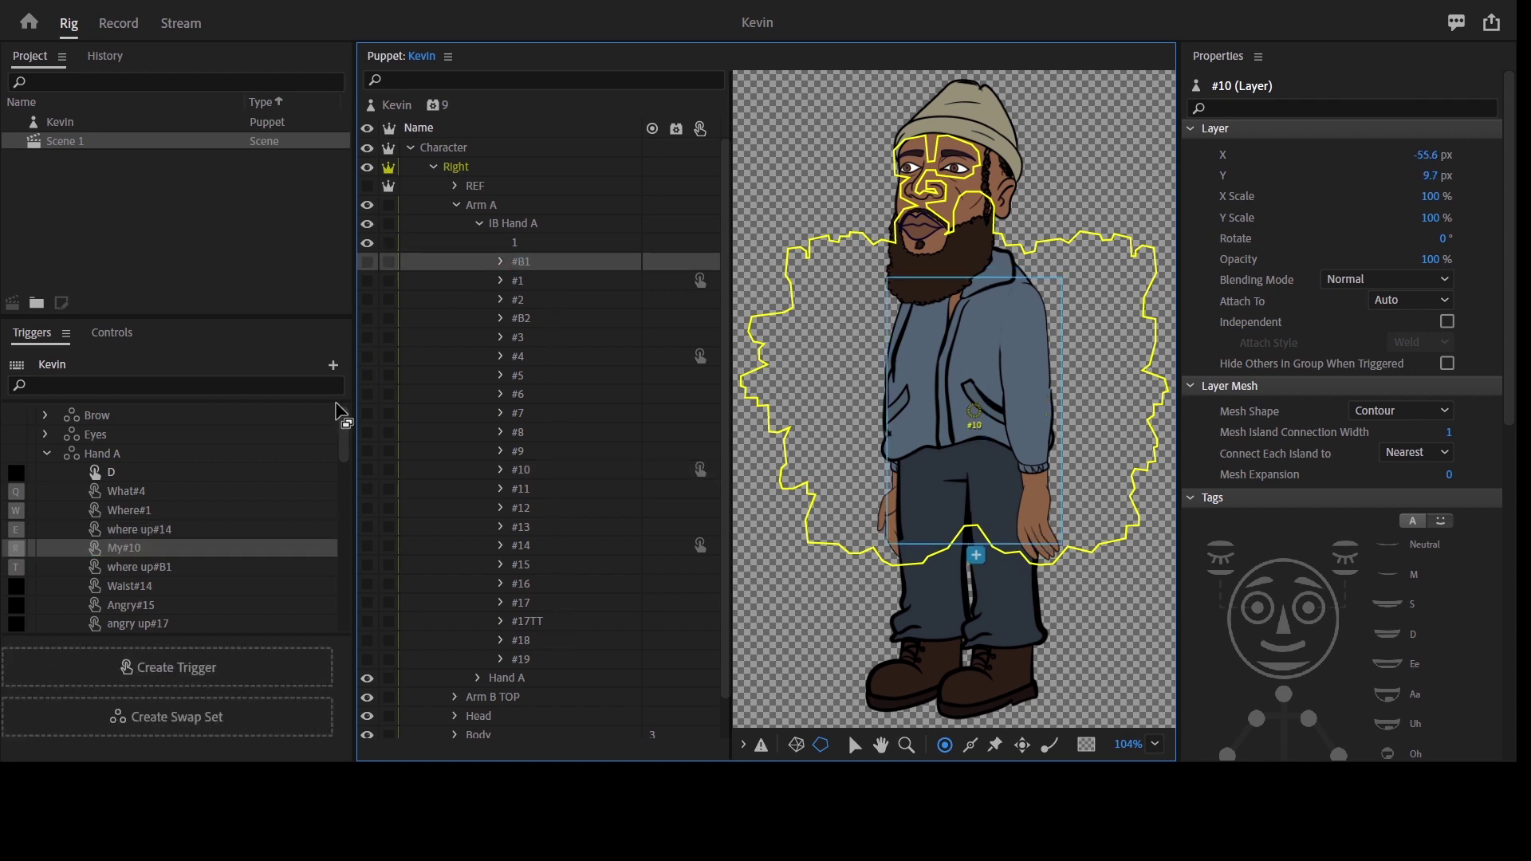
{"action": "left_click_drag", "start_coordinate": [339, 412], "coordinate": [225, 570]}
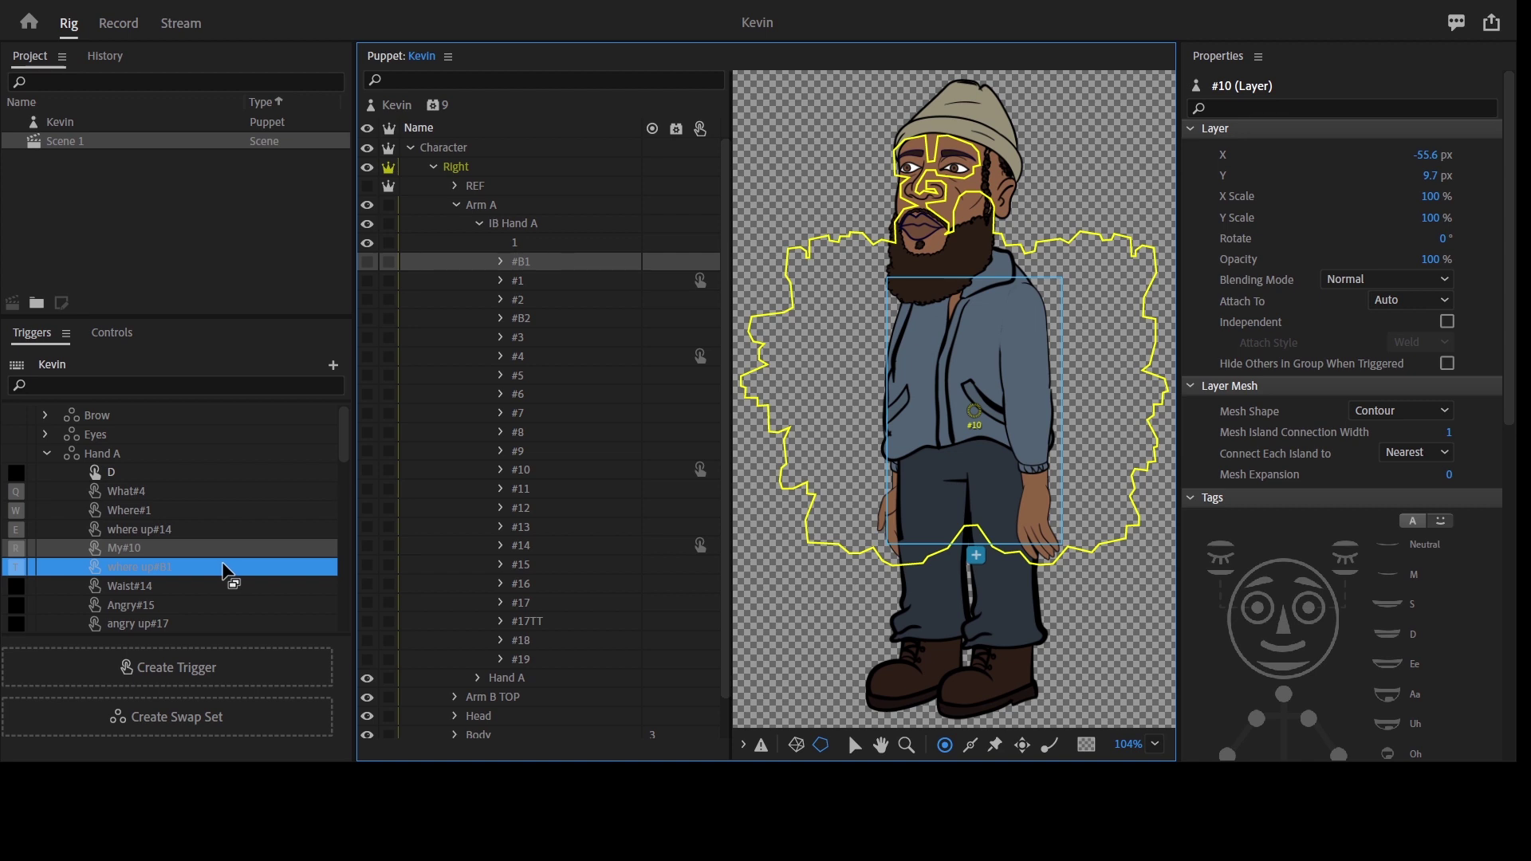
{"action": "left_click_drag", "start_coordinate": [226, 570], "coordinate": [226, 570]}
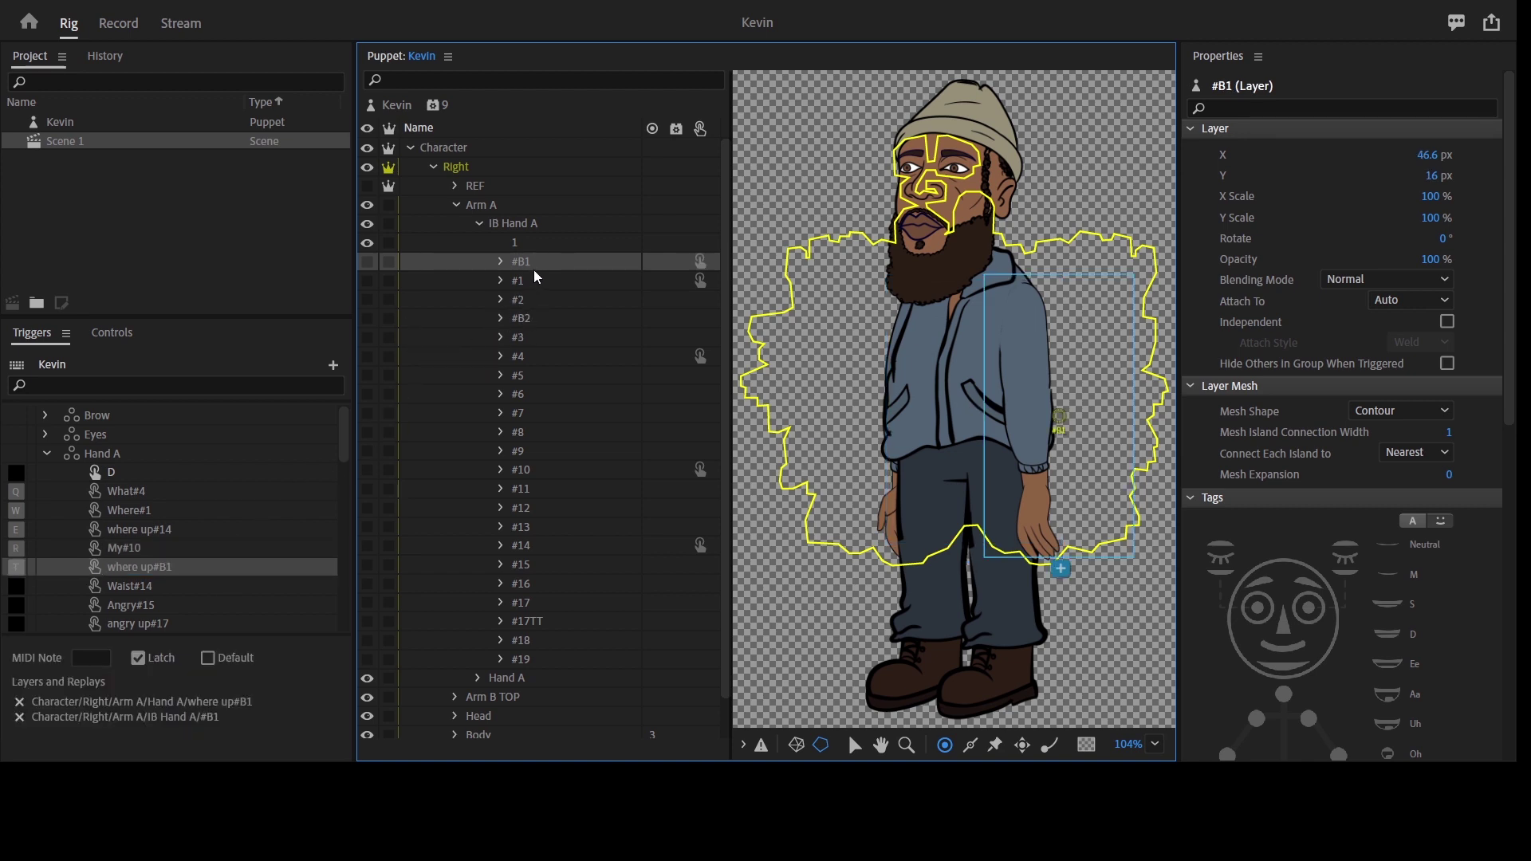
Expand Hand A and examine its gesture layers together with the numbered layers inside IB Hand A.
{"action": "scroll", "coordinate": [550, 598], "scroll_direction": "down", "scroll_amount": 2}
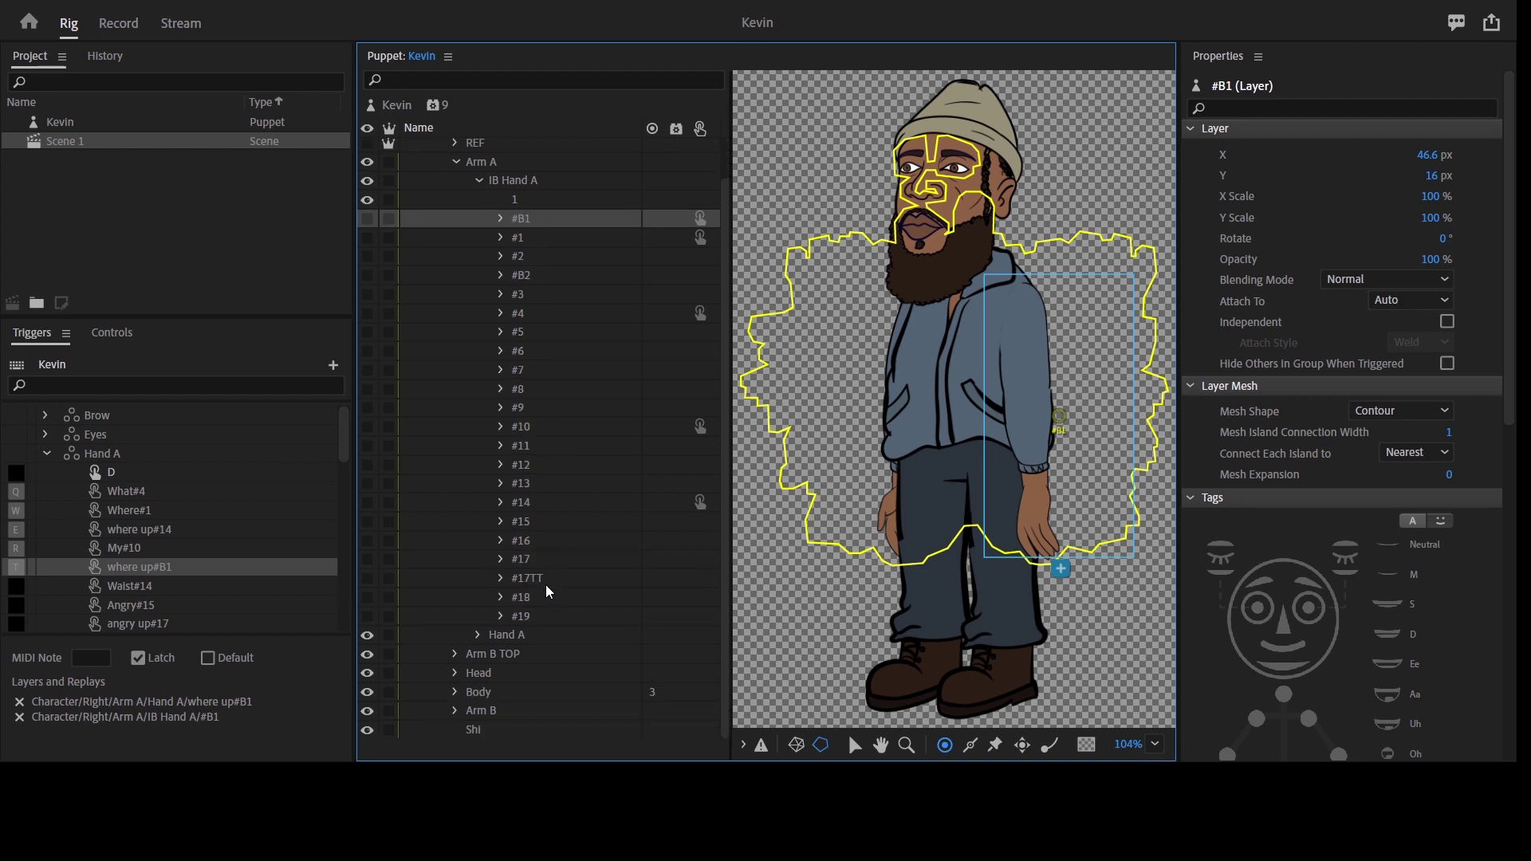
{"action": "left_click", "coordinate": [542, 609], "text": "shift"}
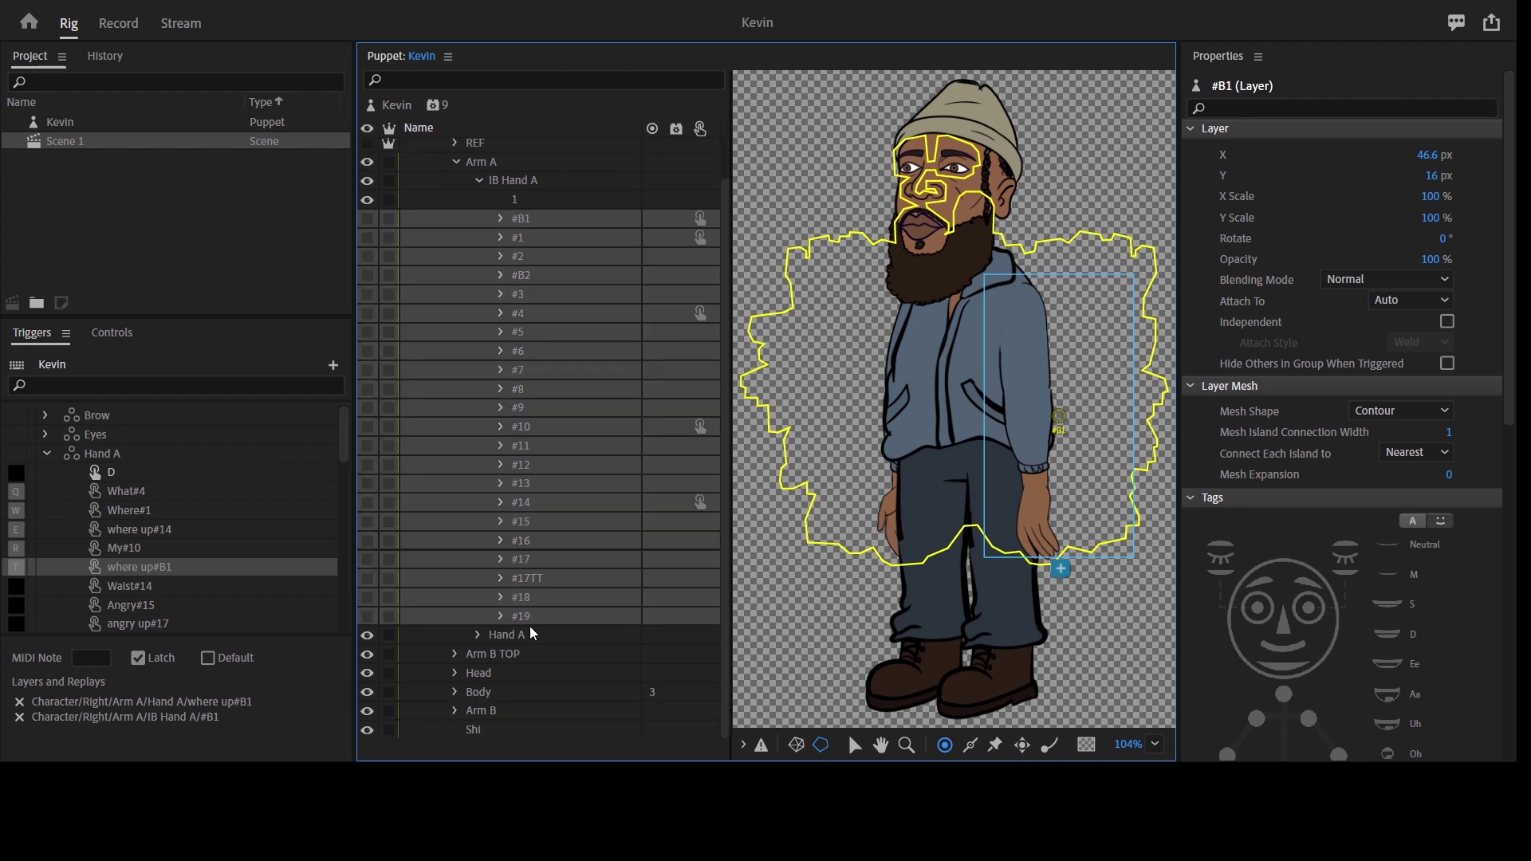
{"action": "left_click", "coordinate": [478, 635]}
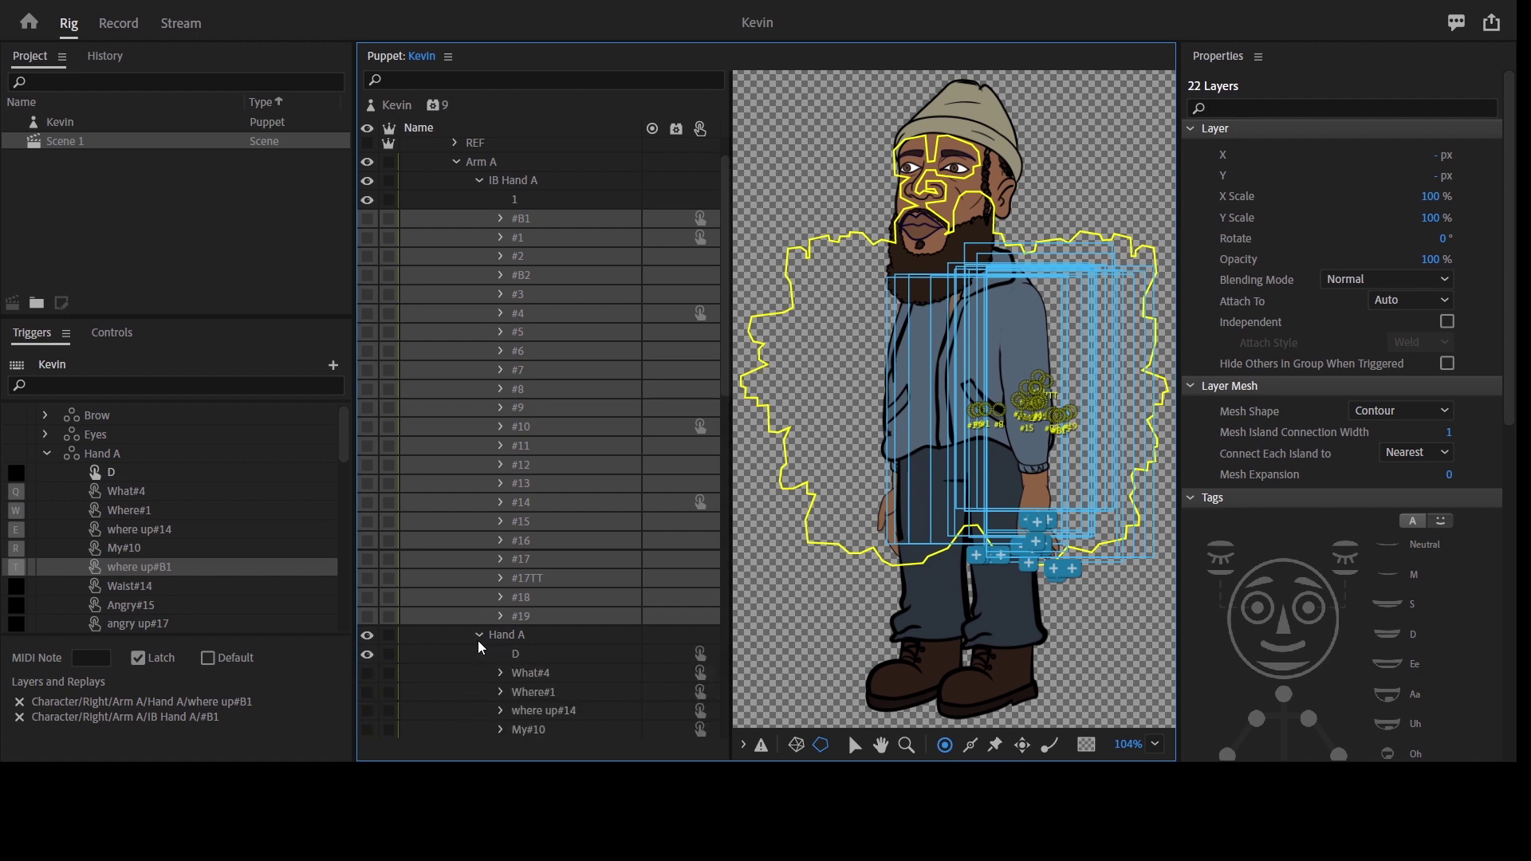
{"action": "scroll", "coordinate": [575, 606], "scroll_direction": "down", "scroll_amount": 3}
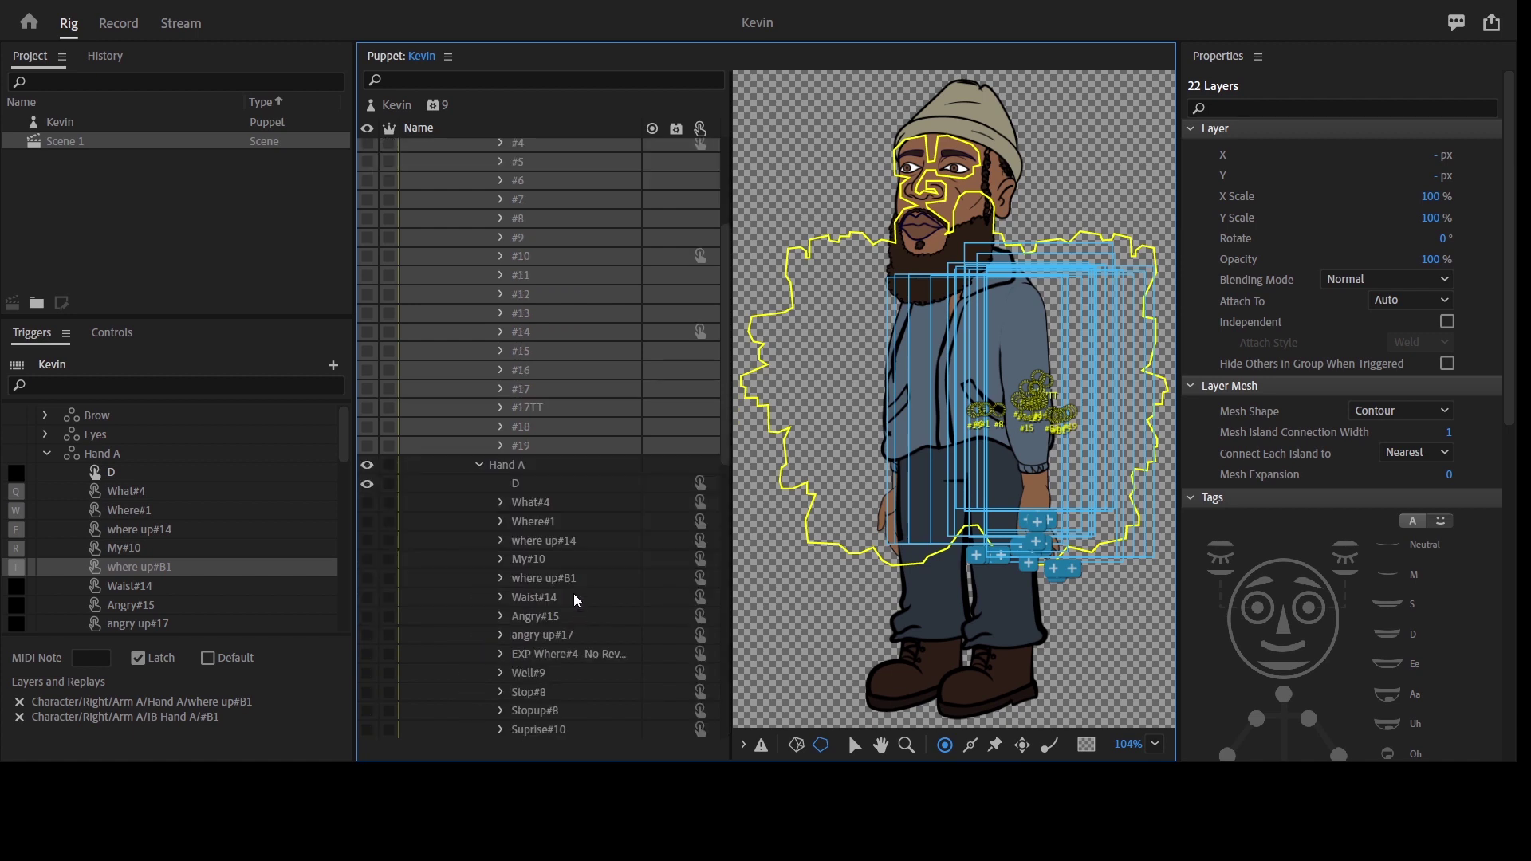
{"action": "left_click", "coordinate": [567, 502]}
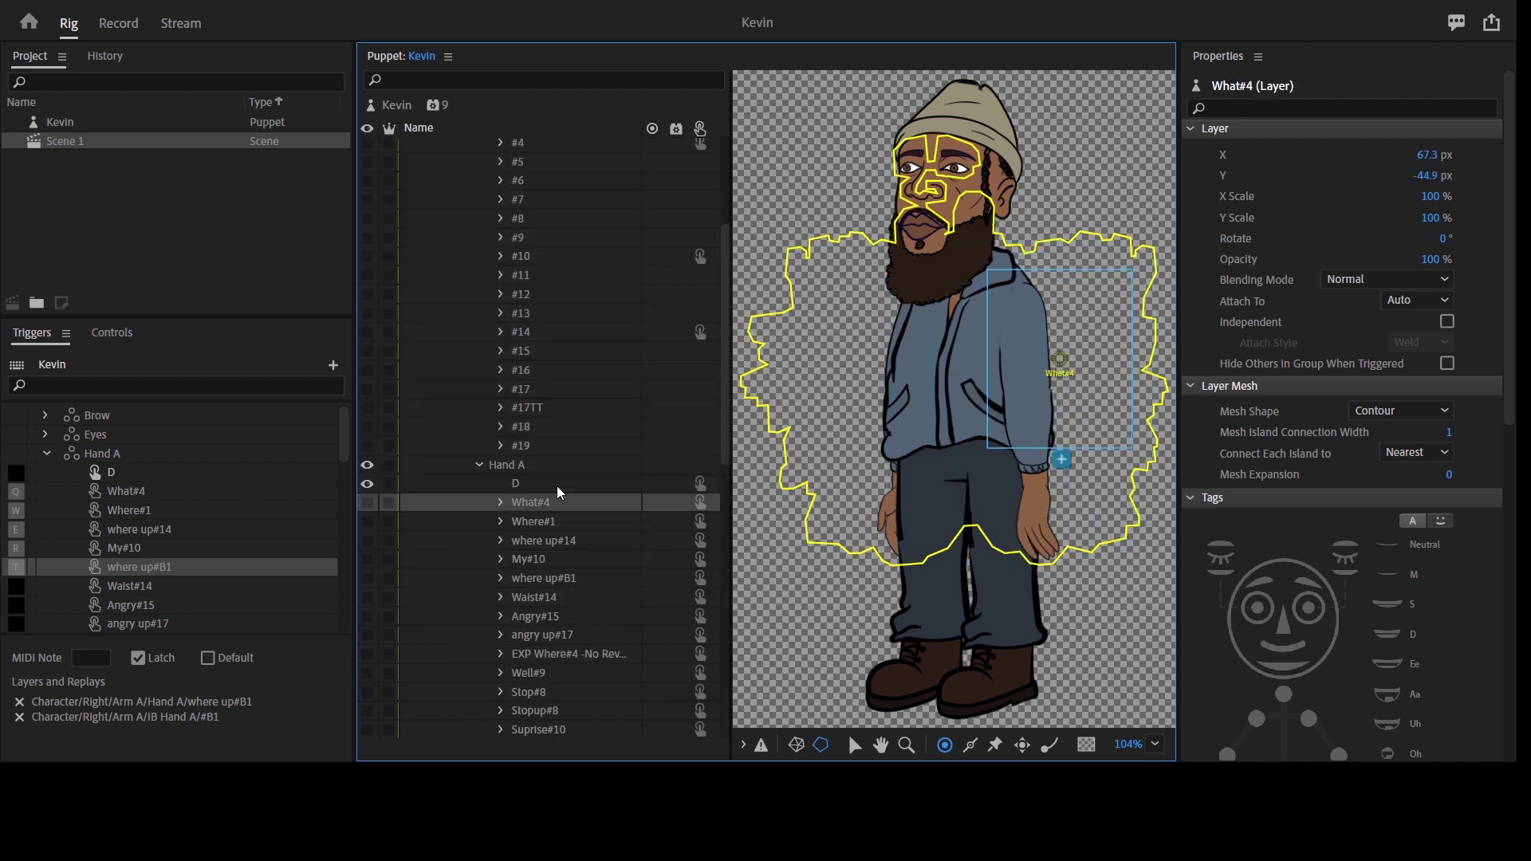
{"action": "scroll", "coordinate": [557, 485], "scroll_direction": "up", "scroll_amount": 2}
{"action": "scroll", "coordinate": [542, 566], "scroll_direction": "up", "scroll_amount": 1}
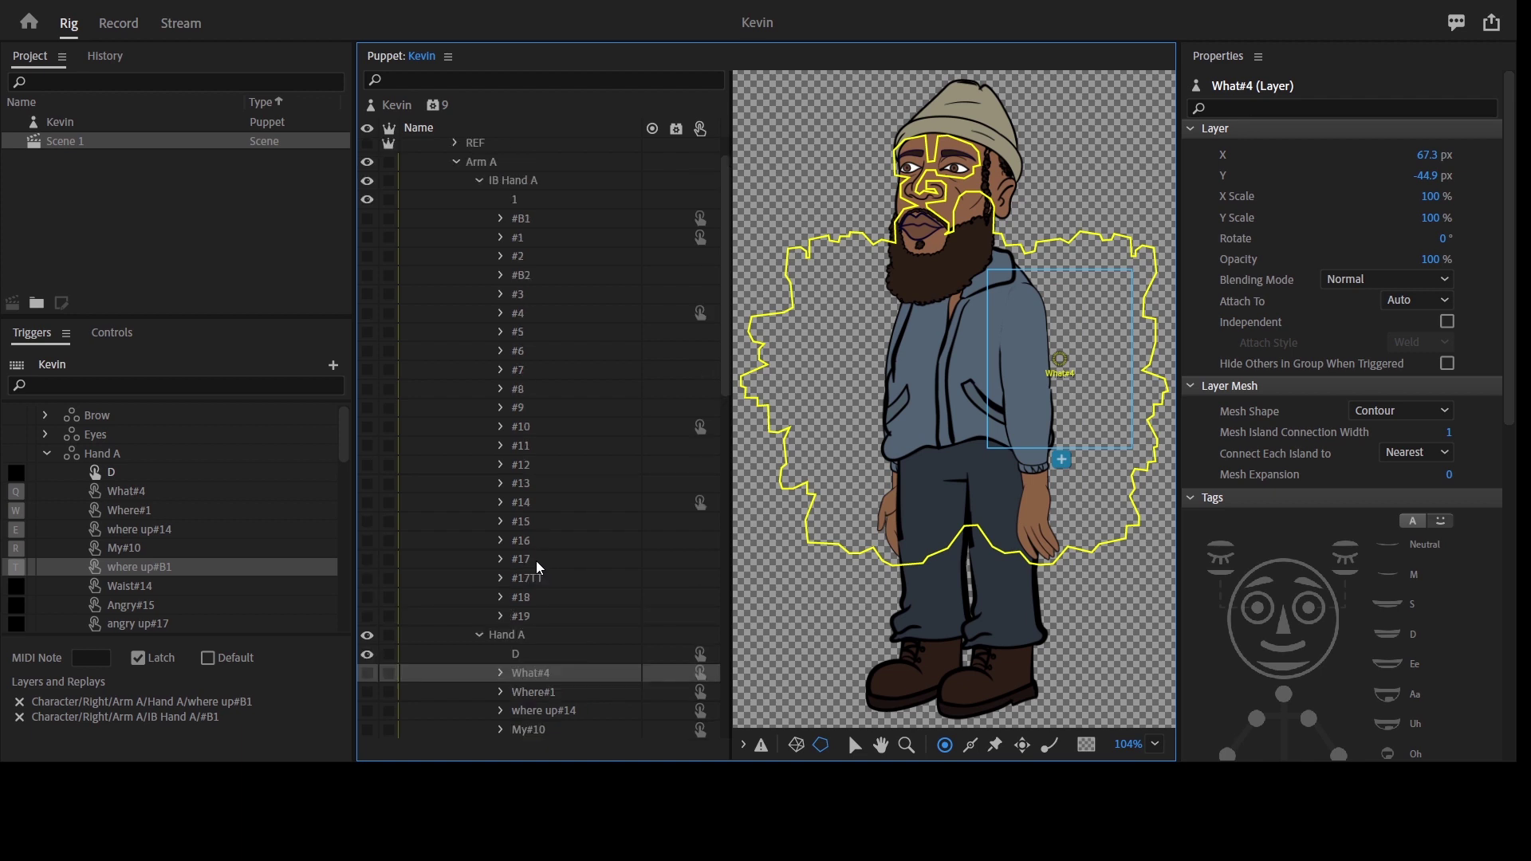
{"action": "left_click", "coordinate": [529, 616]}
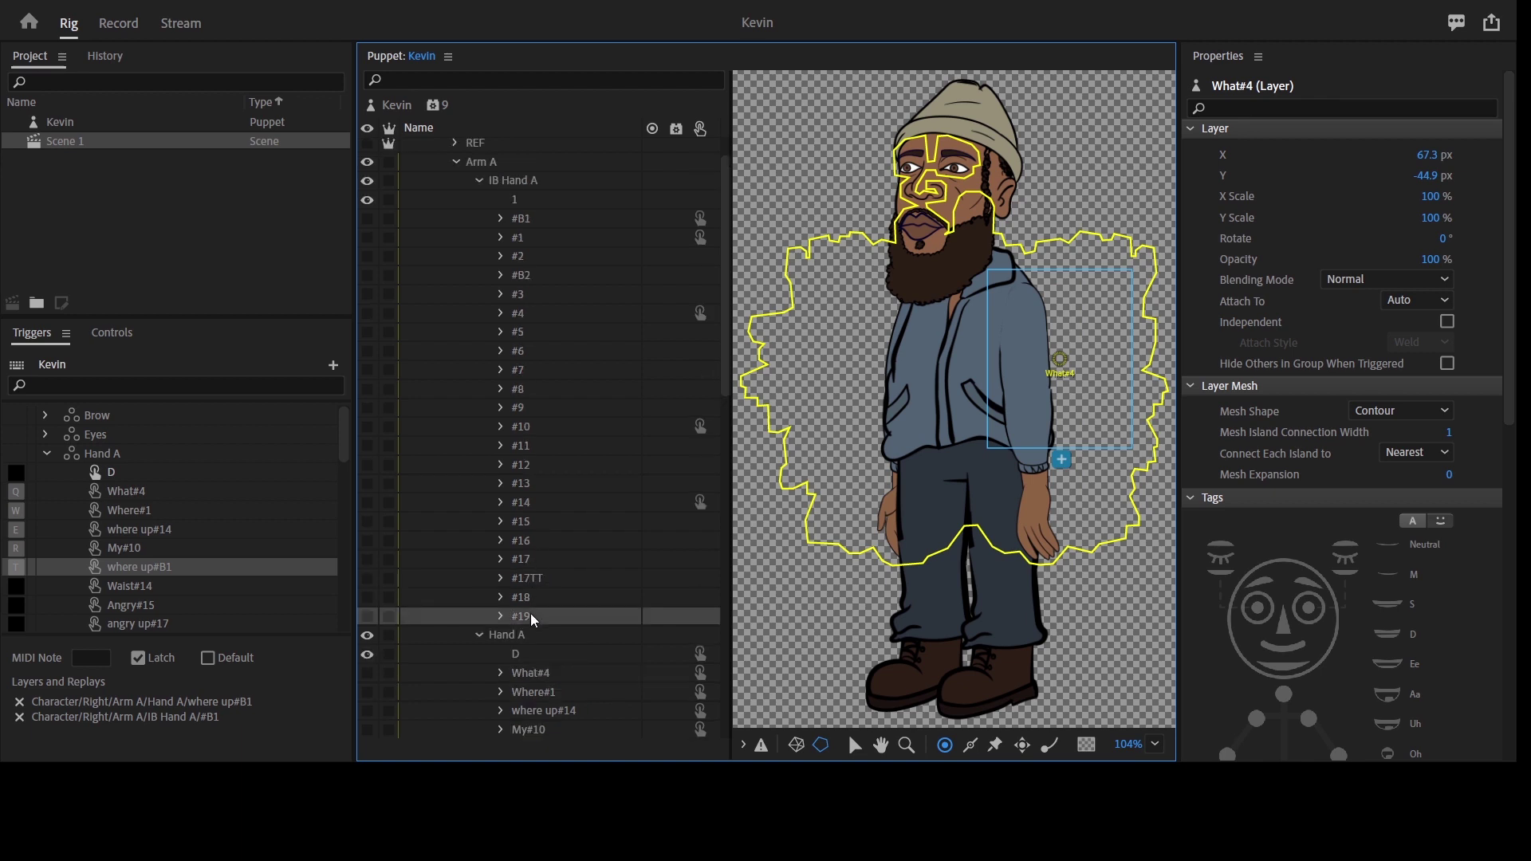
{"action": "left_click", "coordinate": [535, 220], "text": "shift"}
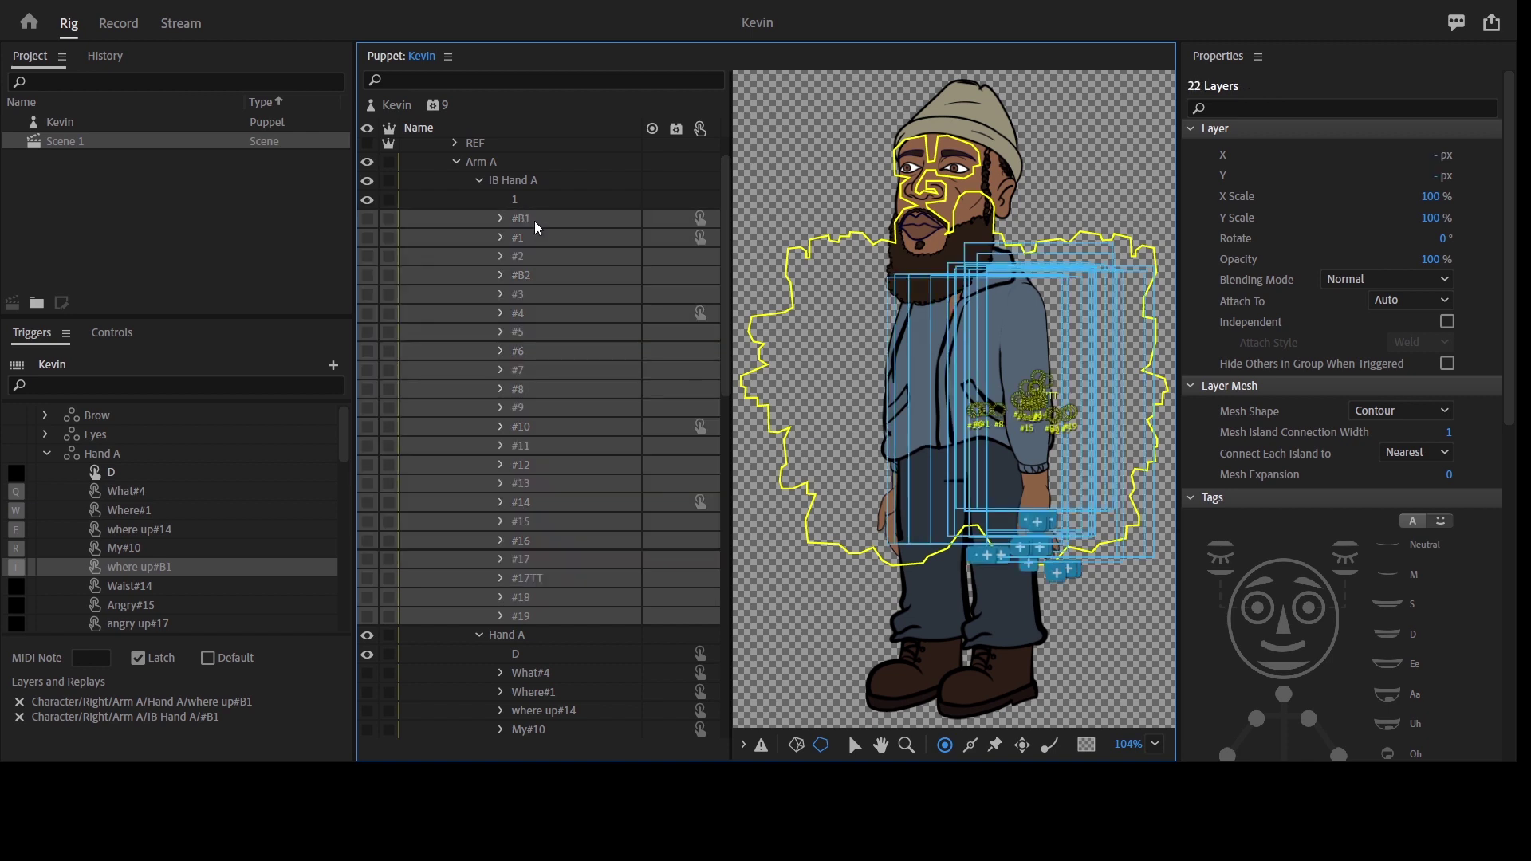
{"action": "left_click", "coordinate": [547, 696], "text": "shift"}
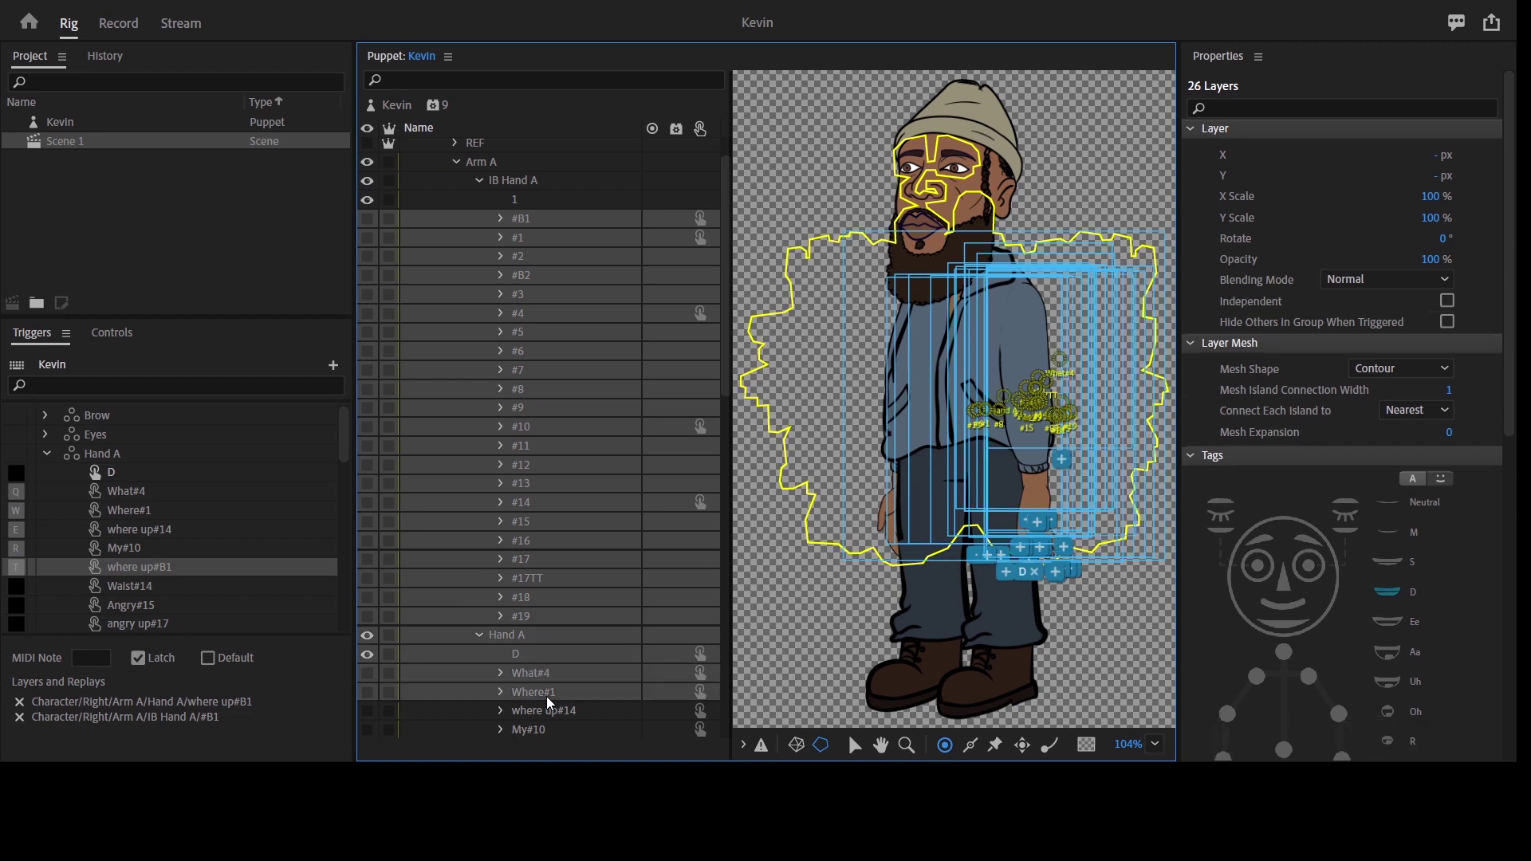
Add the Cycle Layers behavior to all IB Hand A layers from #B1 through #19.
{"action": "left_click", "coordinate": [533, 618]}
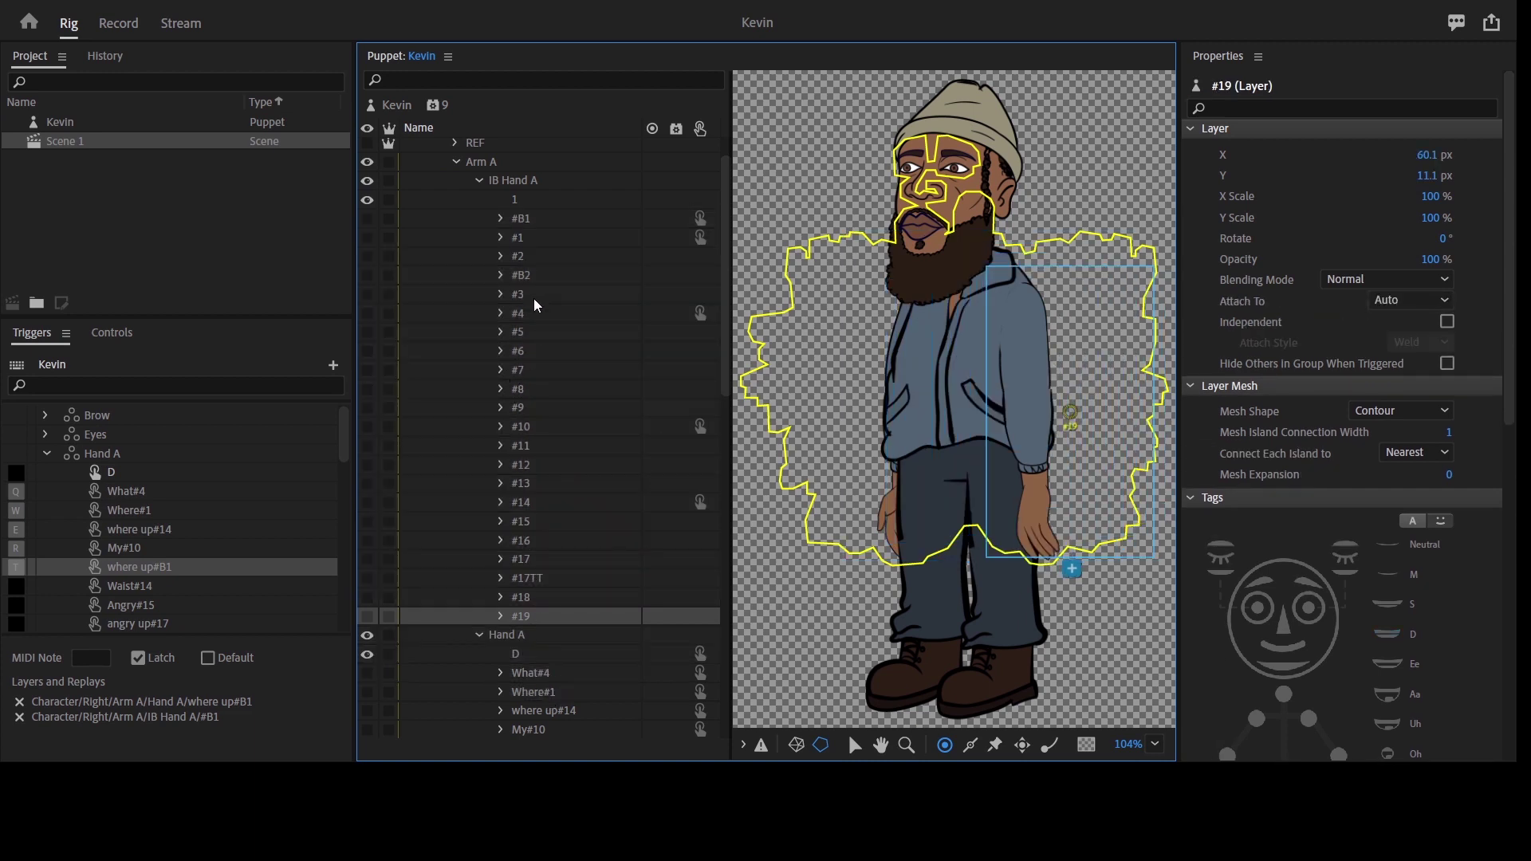
{"action": "left_click", "coordinate": [520, 218], "text": "shift"}
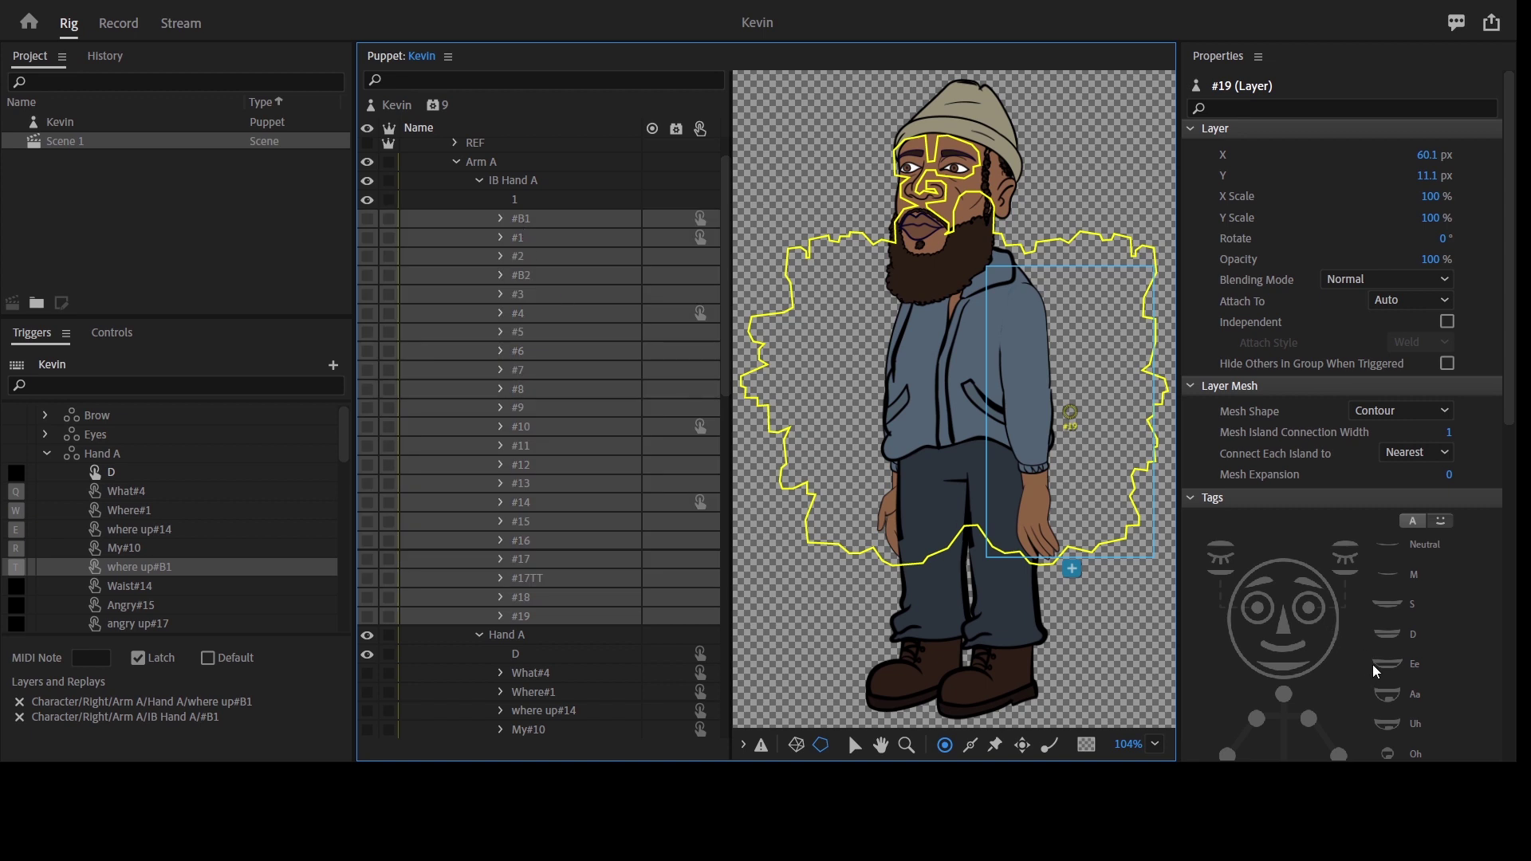
{"action": "scroll", "coordinate": [1462, 671], "scroll_direction": "down", "scroll_amount": 8}
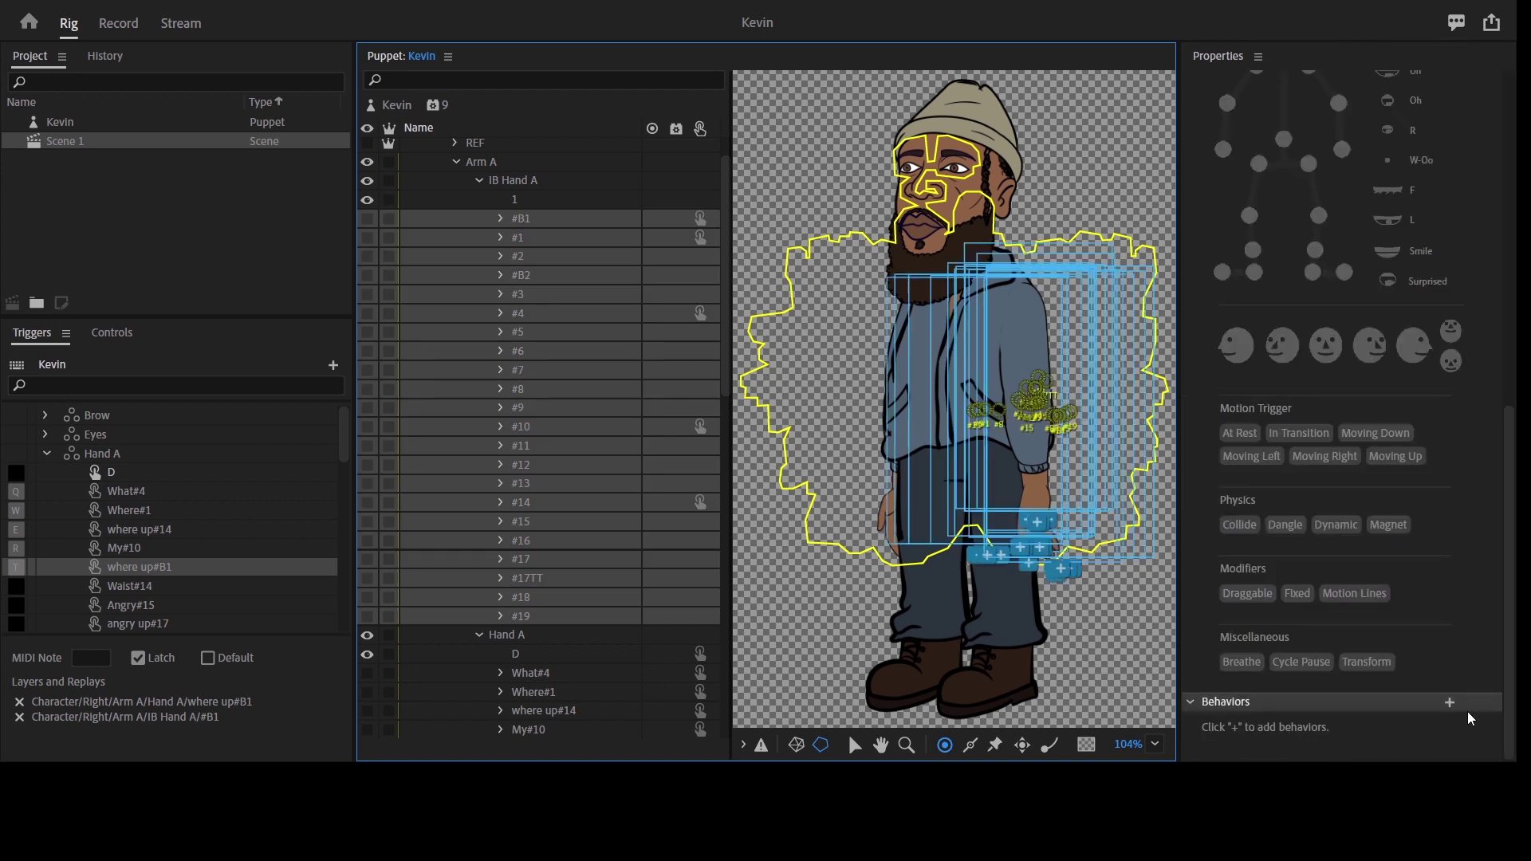
{"action": "left_click", "coordinate": [1450, 702]}
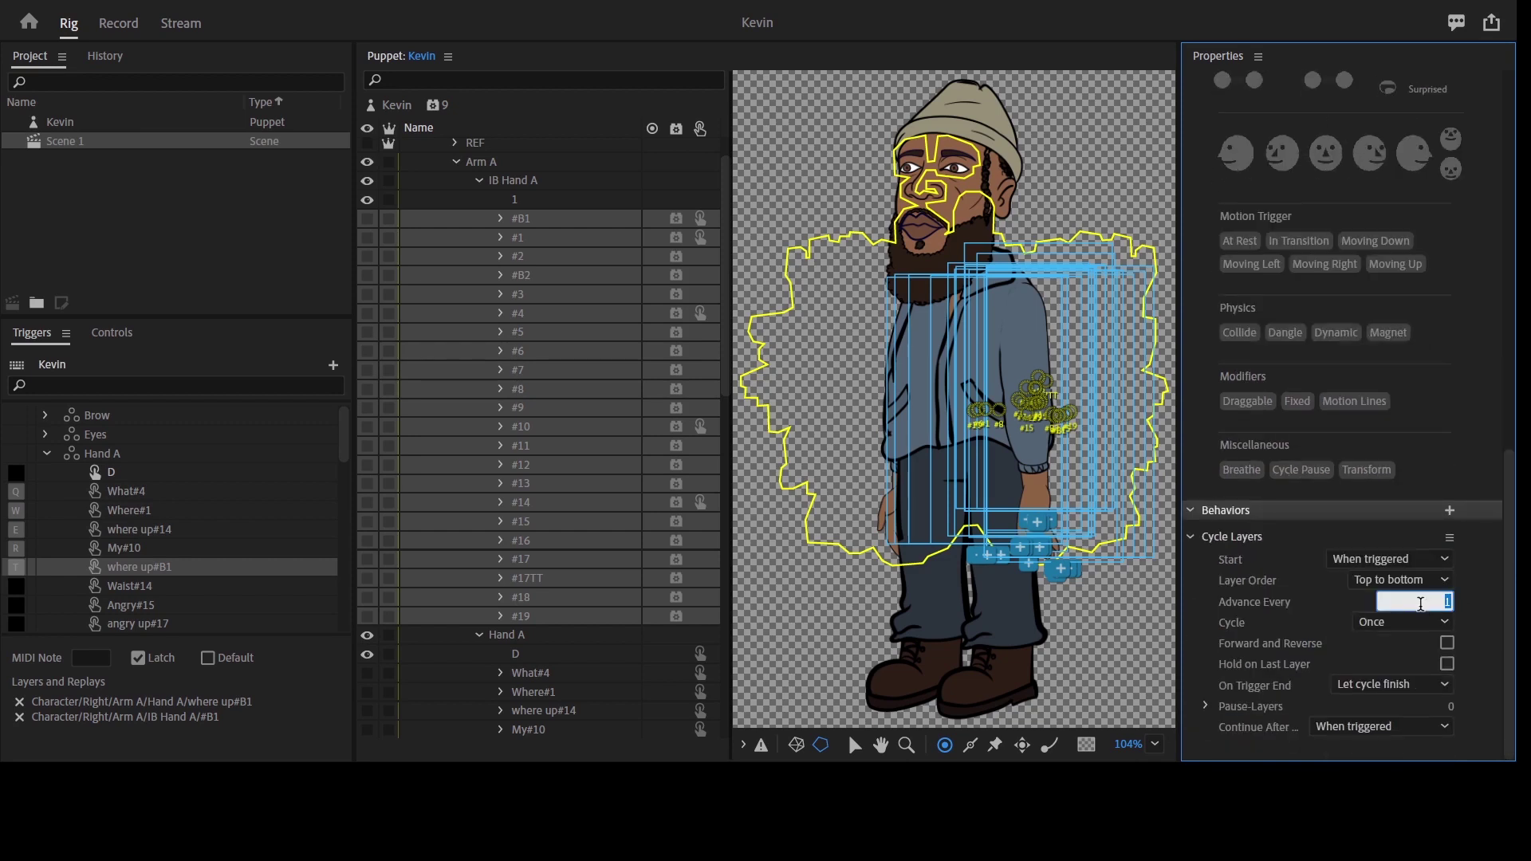
Set the IB Hand A cycles to advance every 2 frames, with Forward and Reverse and Hold on Last Layer enabled.
{"action": "type", "text": "2"}
{"action": "key", "text": "Return"}
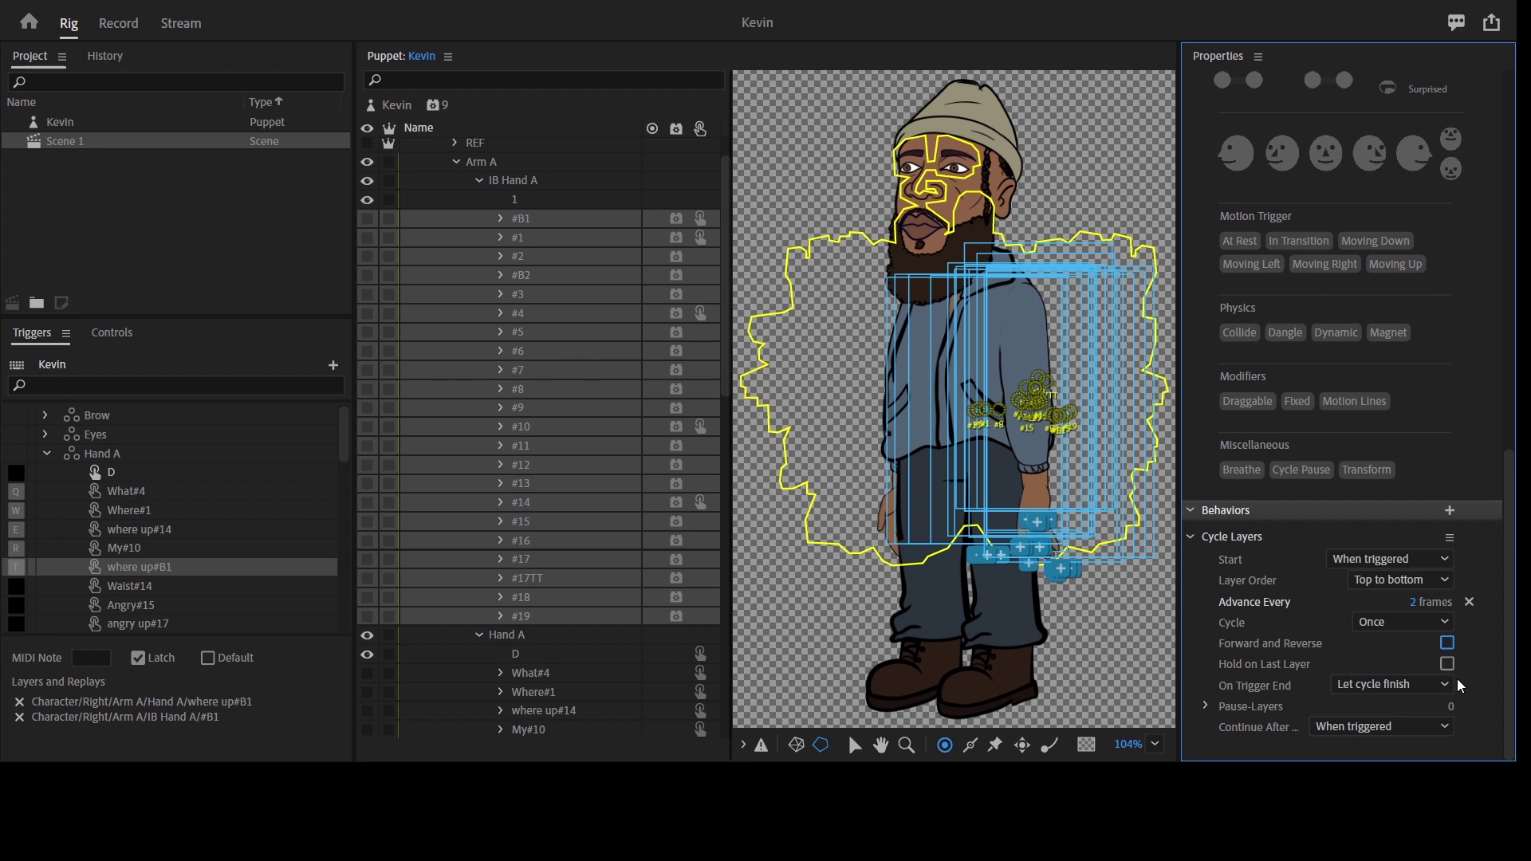
{"action": "left_click", "coordinate": [1446, 643]}
{"action": "left_click", "coordinate": [1447, 663]}
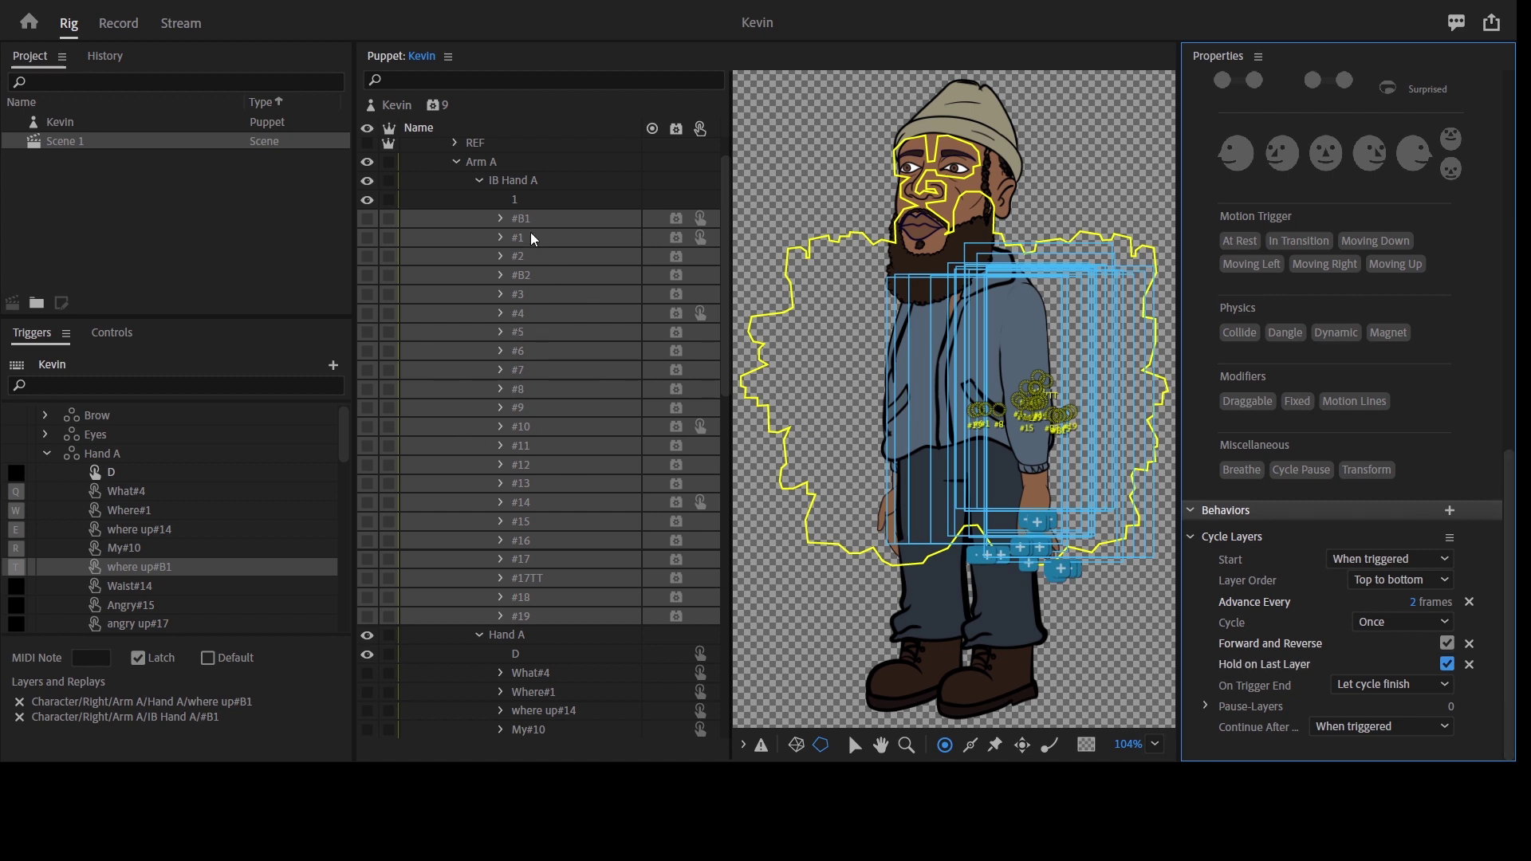
Collapse IB Hand A and add the Cycle Layers behavior to all Hand A gesture layers from What#4 through them#B1.
{"action": "left_click", "coordinate": [477, 180]}
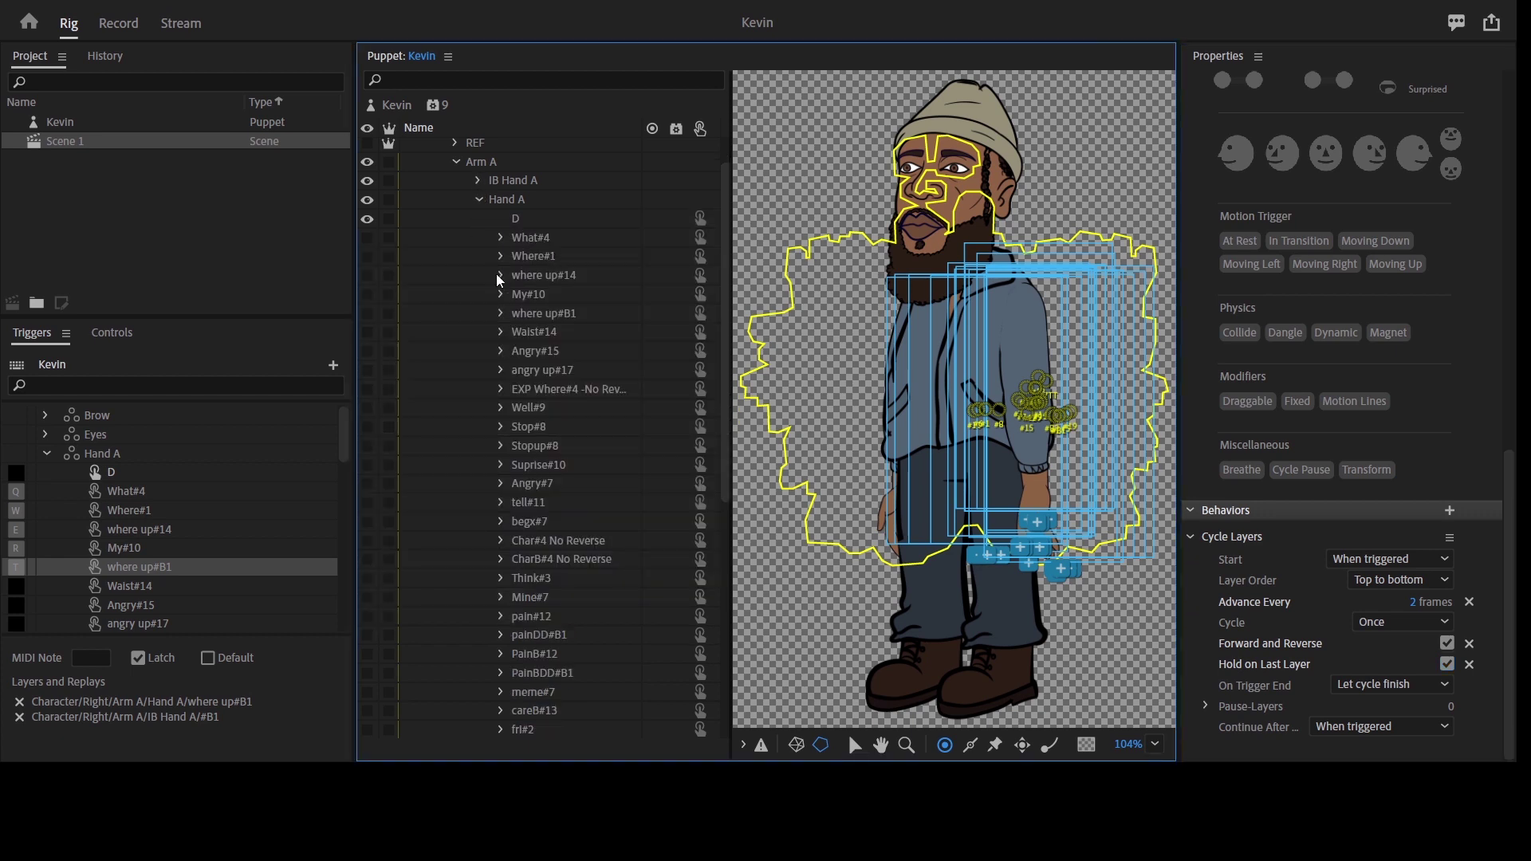
{"action": "left_click", "coordinate": [548, 239]}
{"action": "scroll", "coordinate": [518, 282], "scroll_direction": "down", "scroll_amount": 5}
{"action": "scroll", "coordinate": [528, 314], "scroll_direction": "down", "scroll_amount": 1}
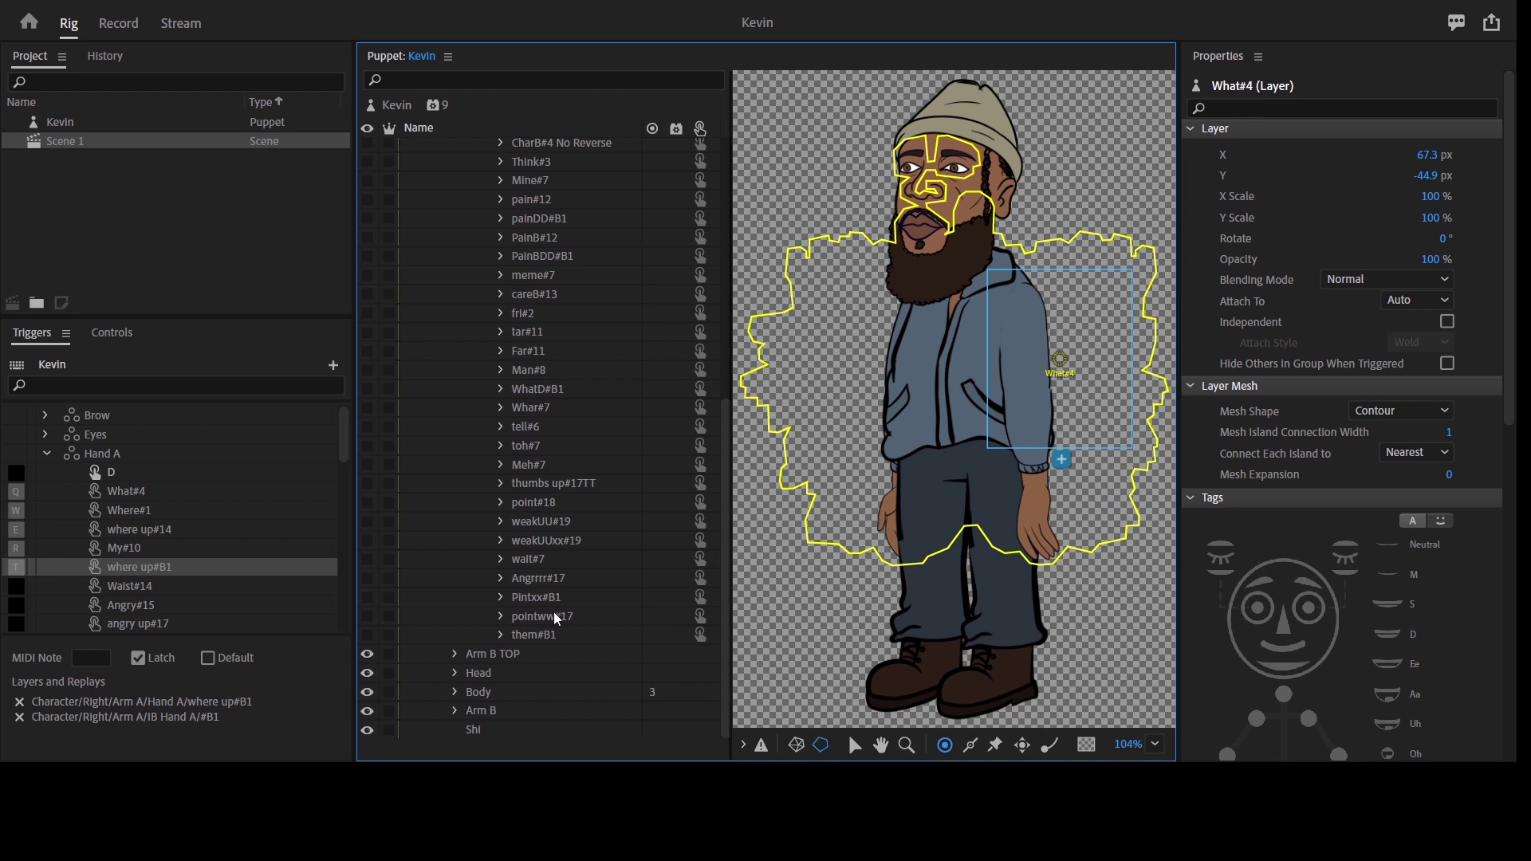
{"action": "left_click", "coordinate": [564, 638]}
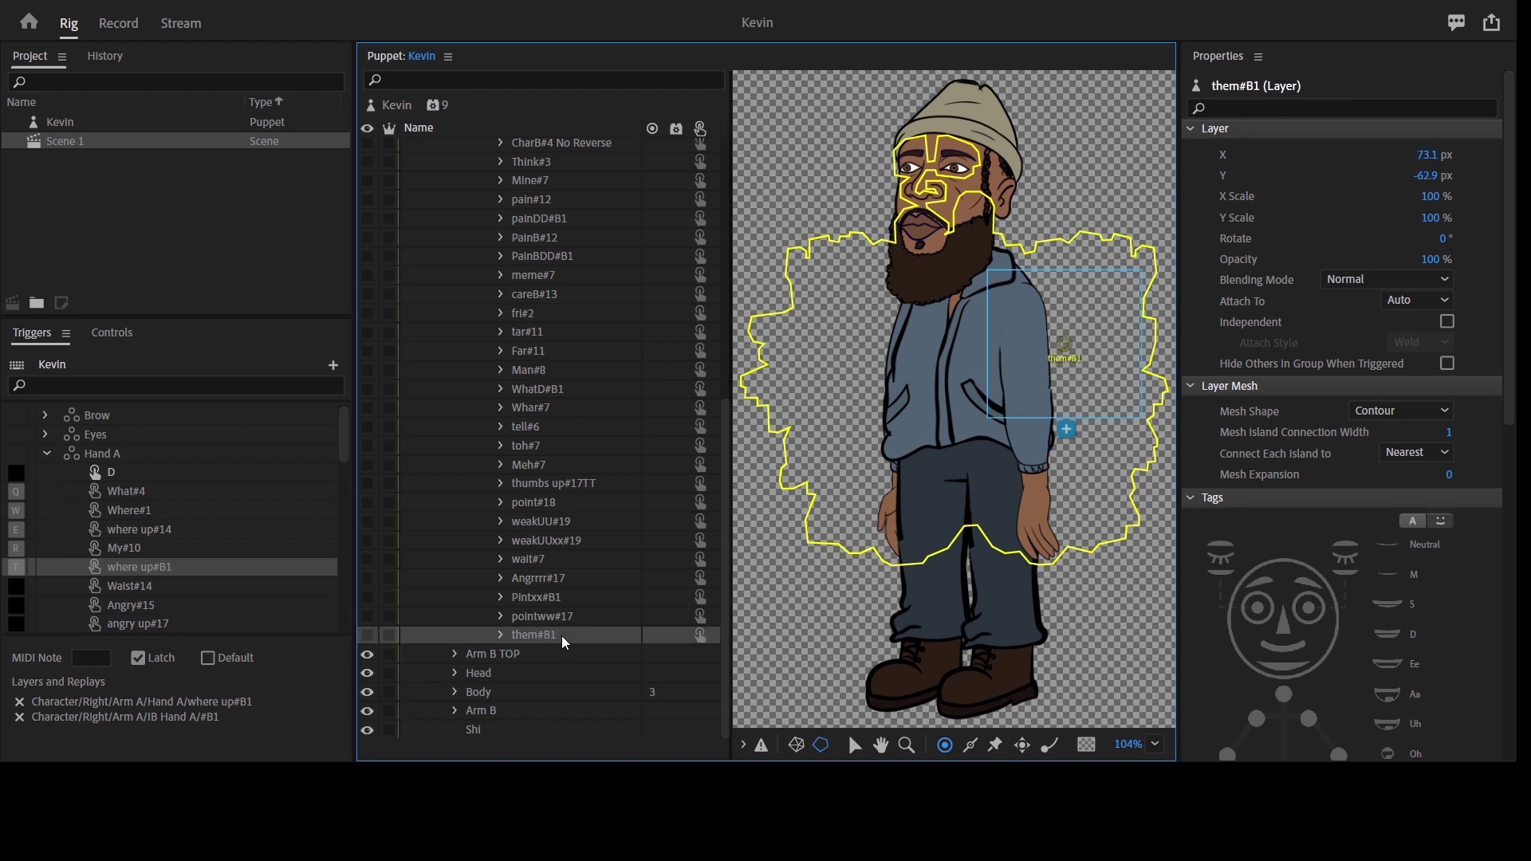
{"action": "scroll", "coordinate": [582, 566], "scroll_direction": "up", "scroll_amount": 10}
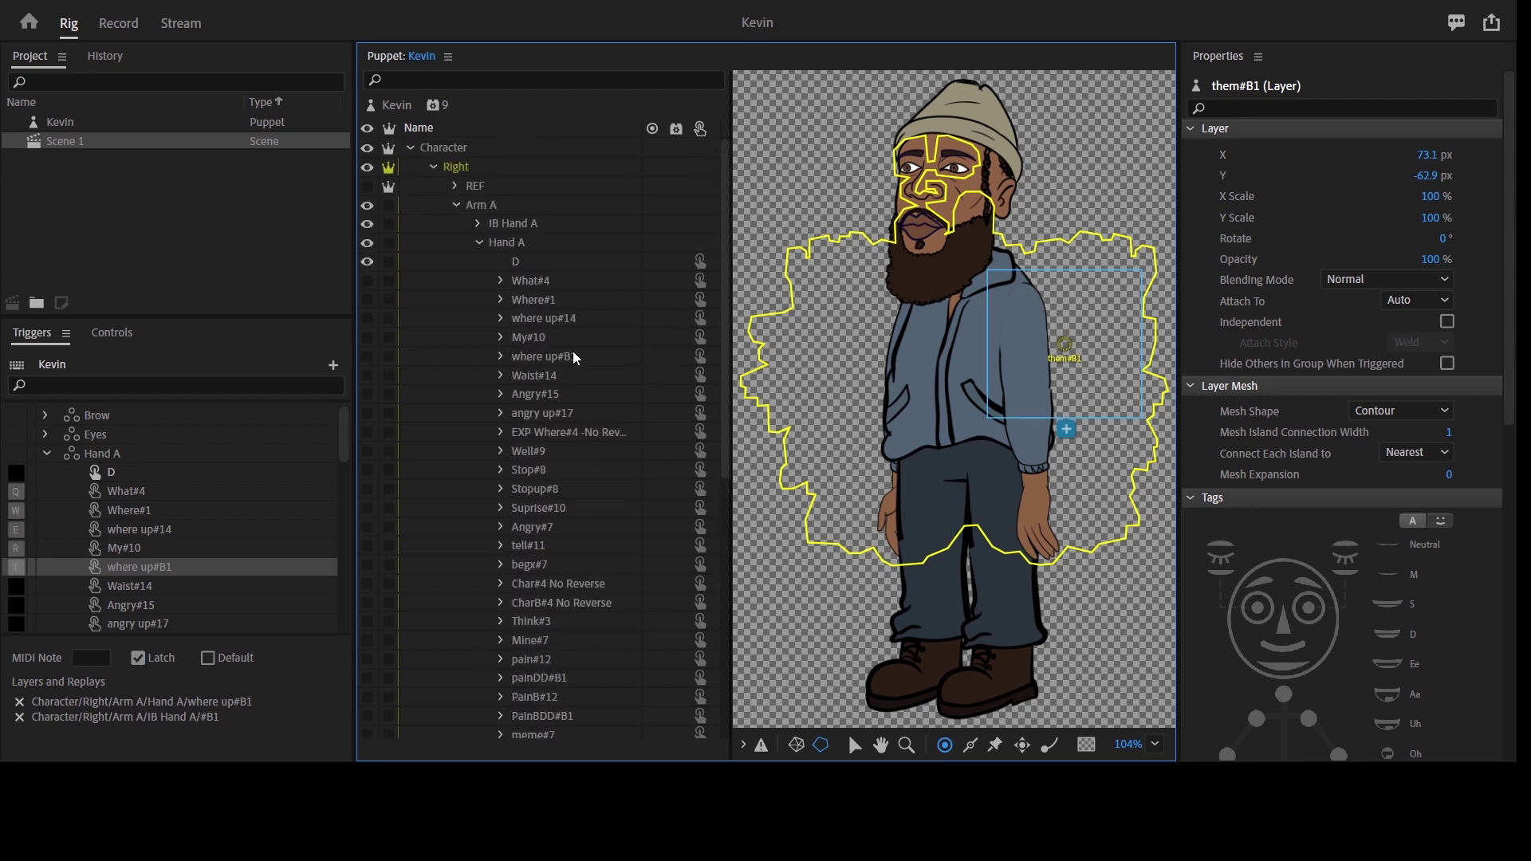
{"action": "left_click", "coordinate": [551, 286], "text": "shift"}
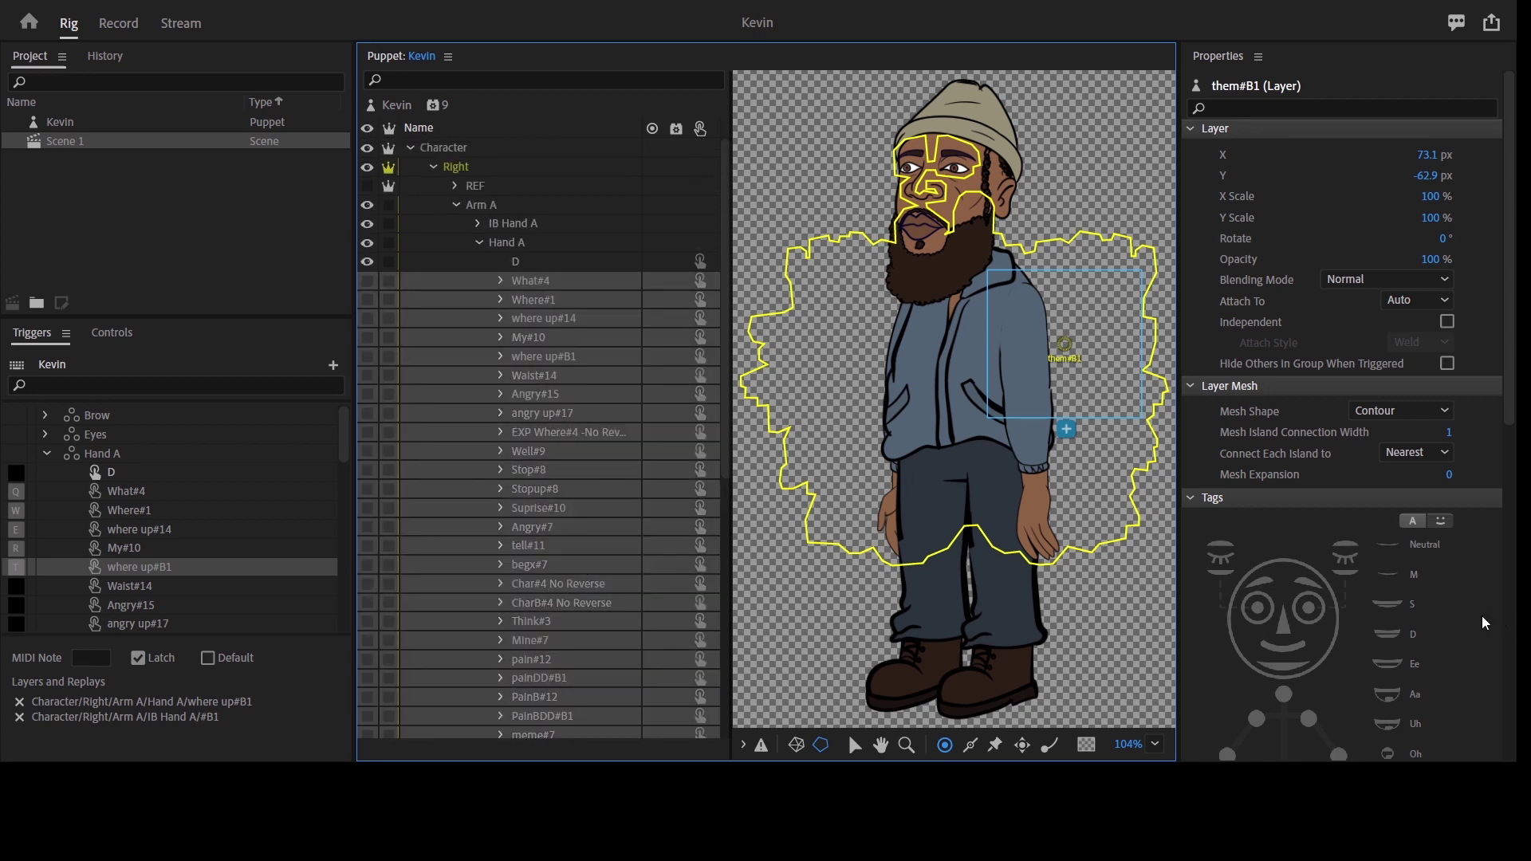
{"action": "scroll", "coordinate": [1474, 618], "scroll_direction": "down", "scroll_amount": 8}
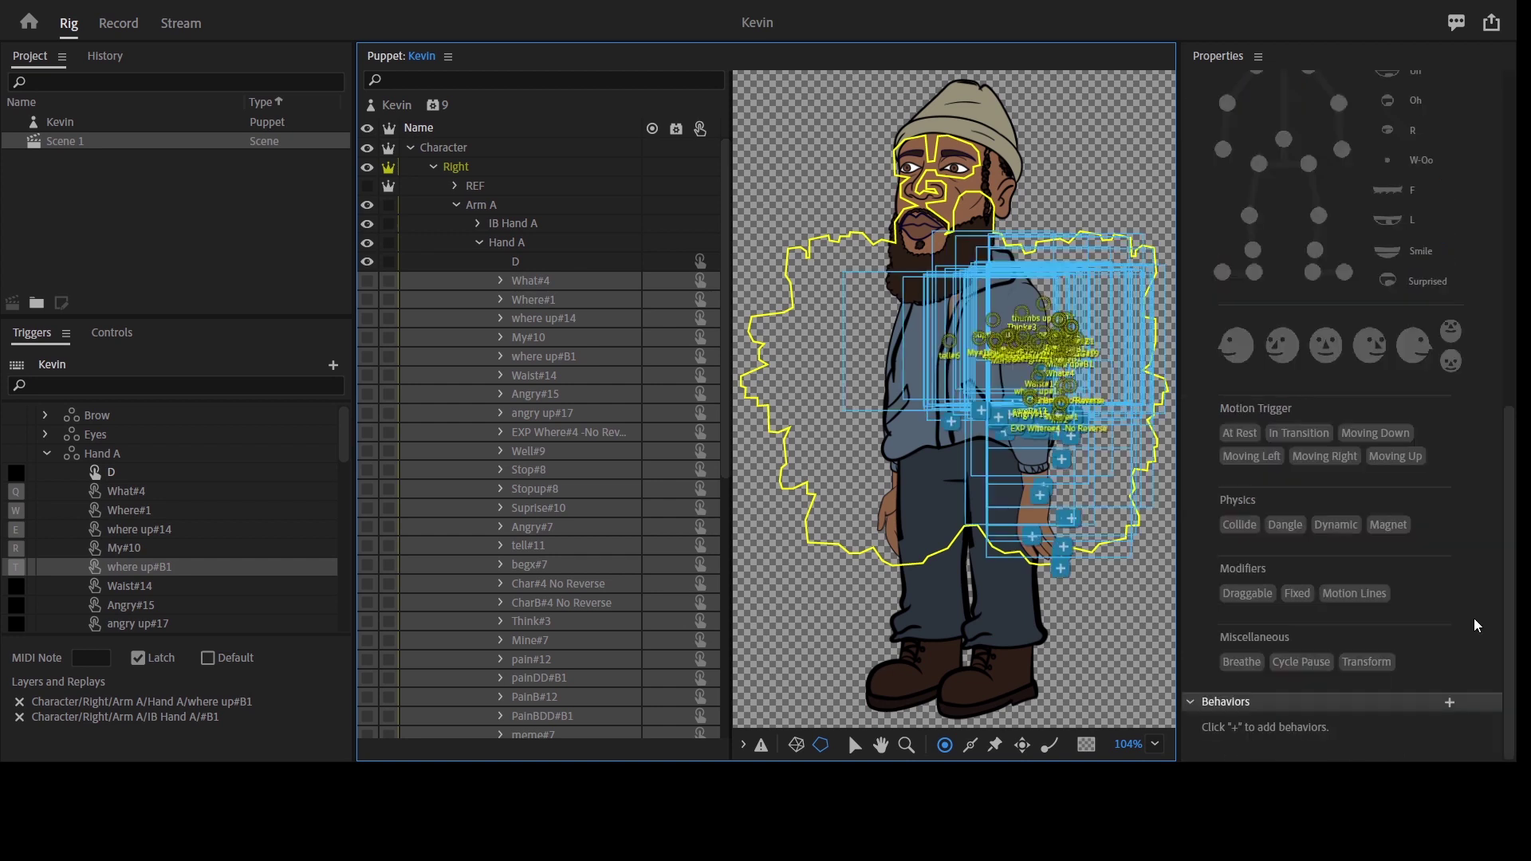
{"action": "left_click", "coordinate": [1450, 708]}
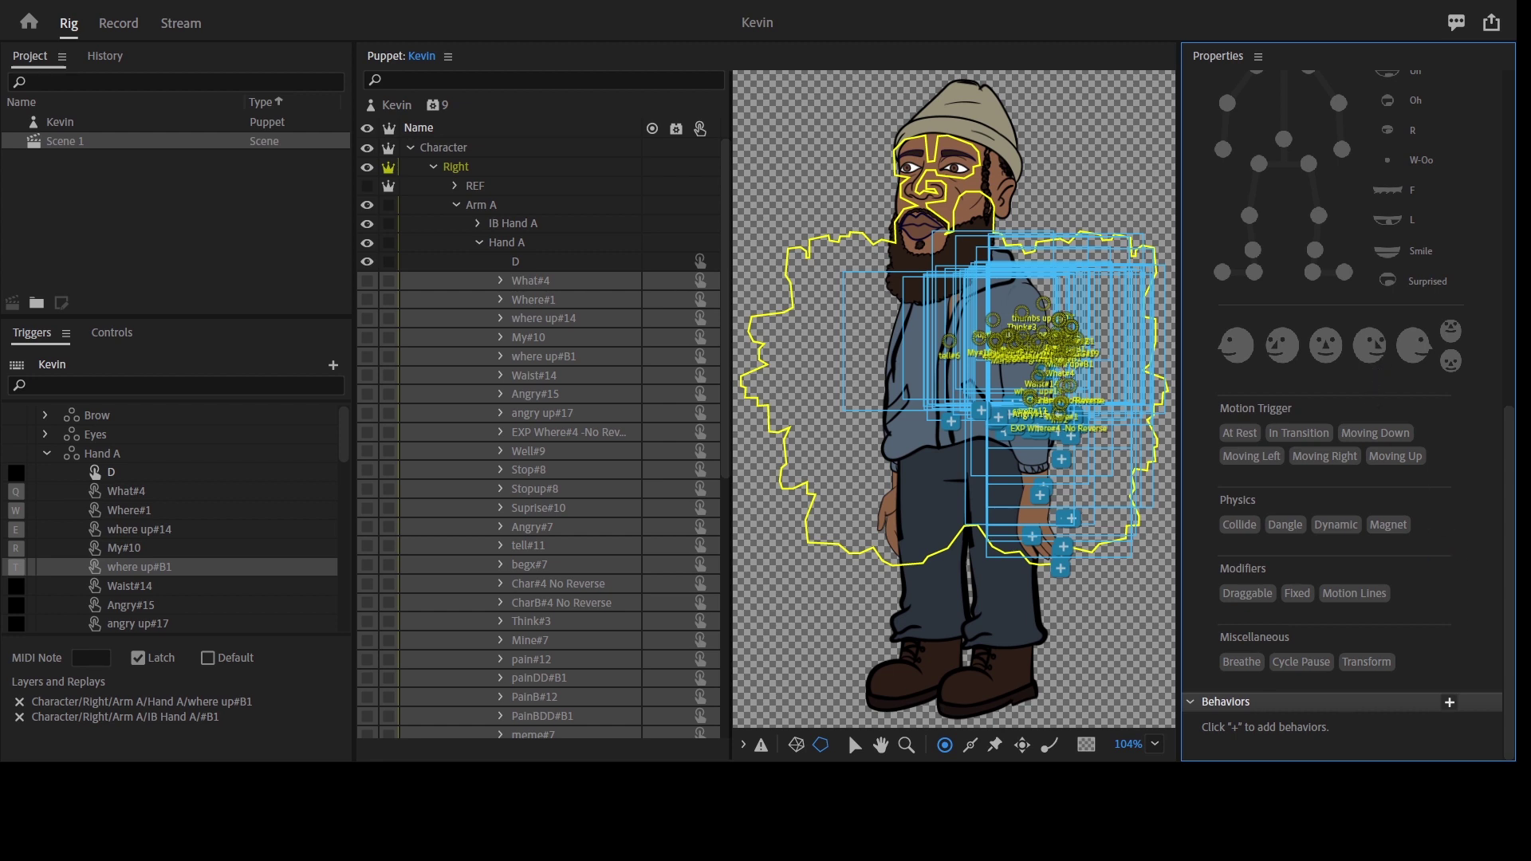
{"action": "left_click", "coordinate": [1441, 562]}
{"action": "scroll", "coordinate": [1441, 564], "scroll_direction": "down", "scroll_amount": 1}
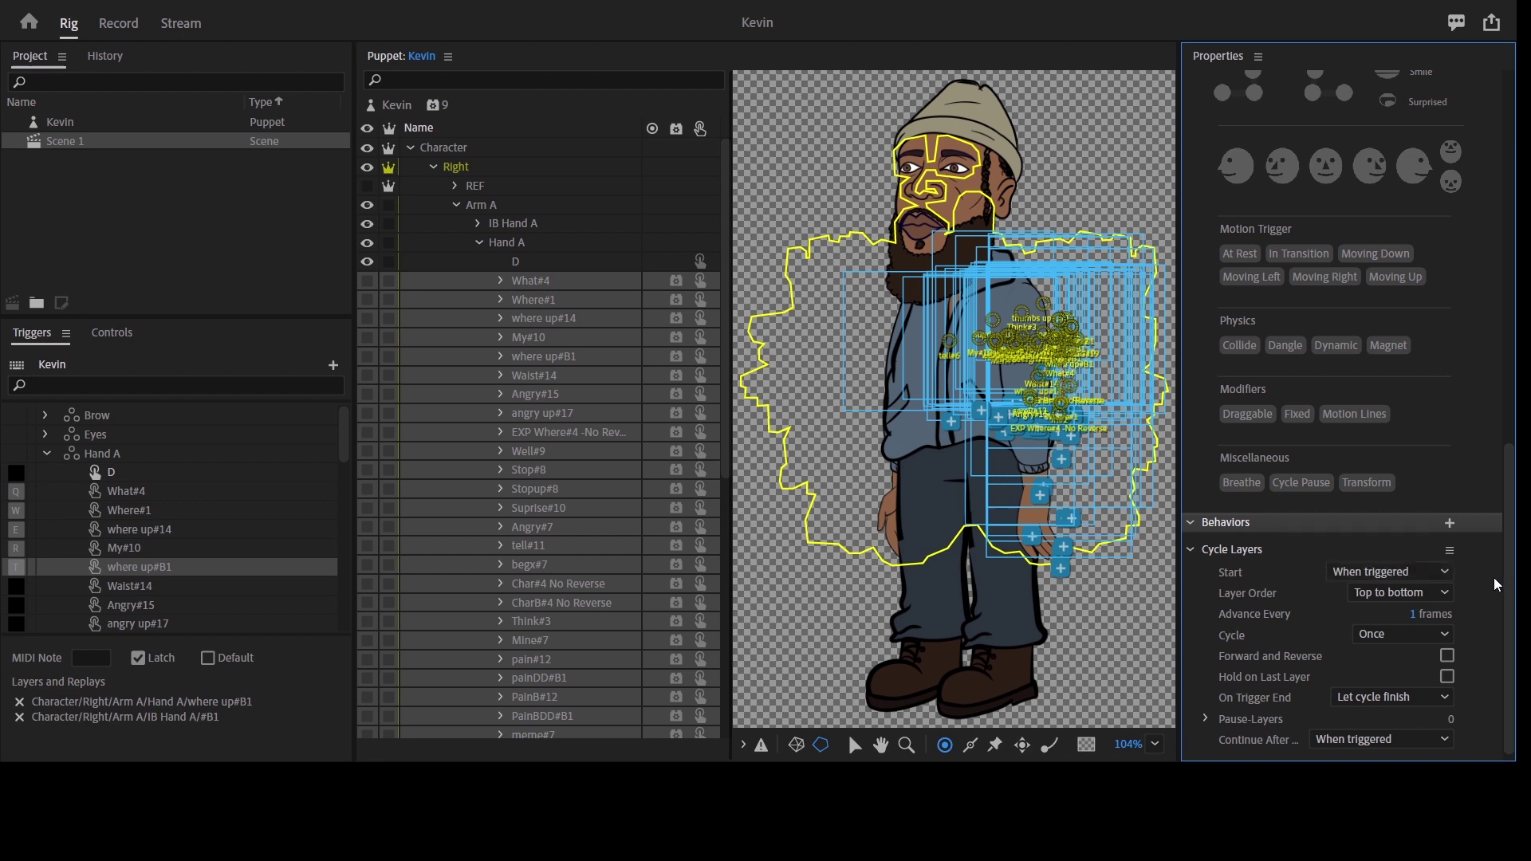
Set the Hand A gesture cycles to advance every 2 frames, enabling Forward and Reverse and Hold on Last Layer.
{"action": "scroll", "coordinate": [1494, 584], "scroll_direction": "down", "scroll_amount": 1}
{"action": "left_click", "coordinate": [1424, 602]}
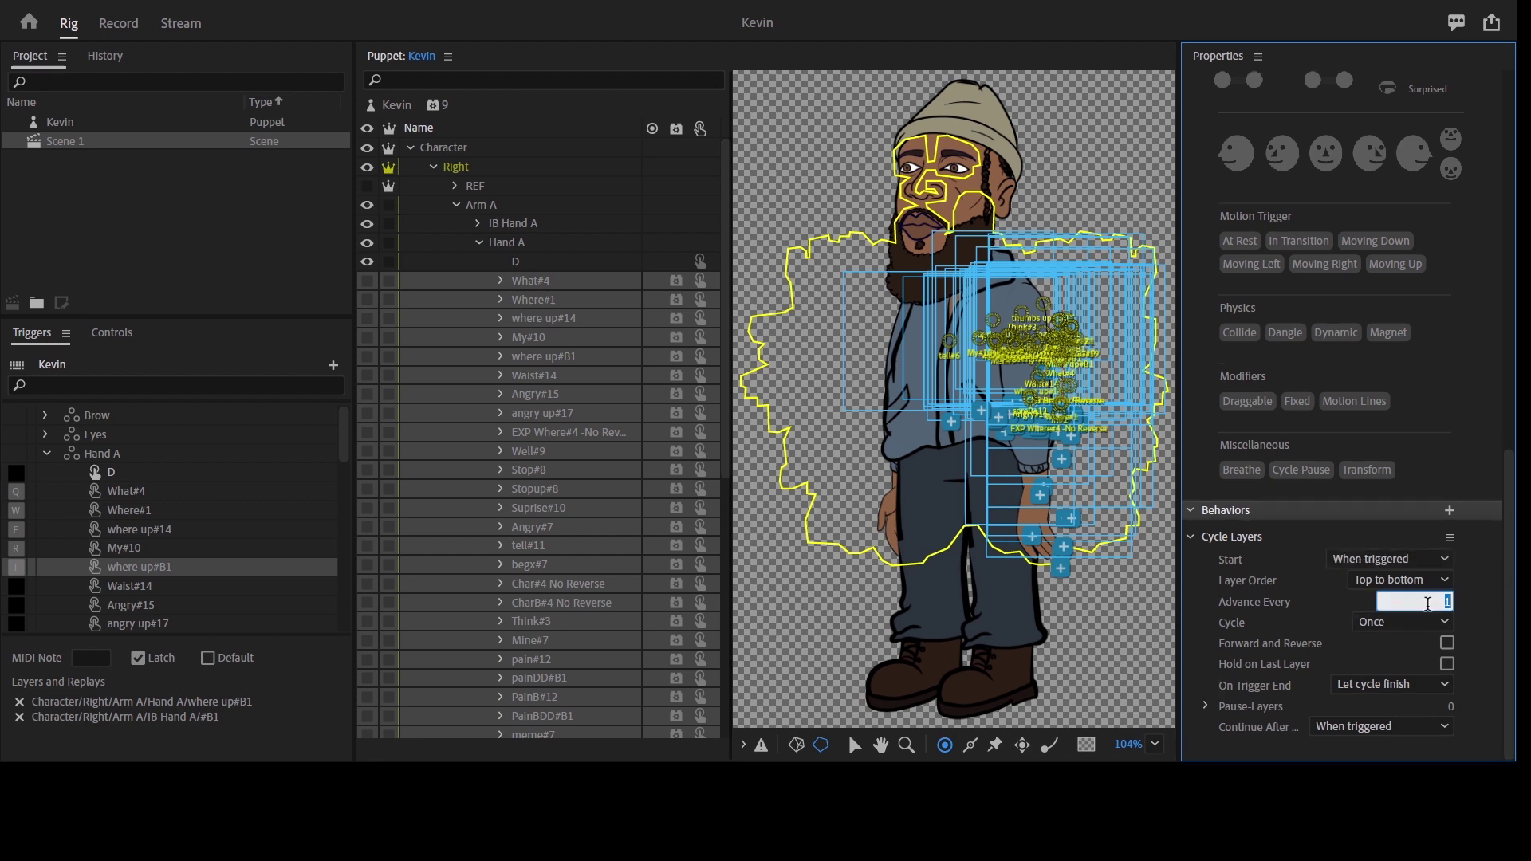
{"action": "type", "text": "2"}
{"action": "left_click", "coordinate": [1447, 643]}
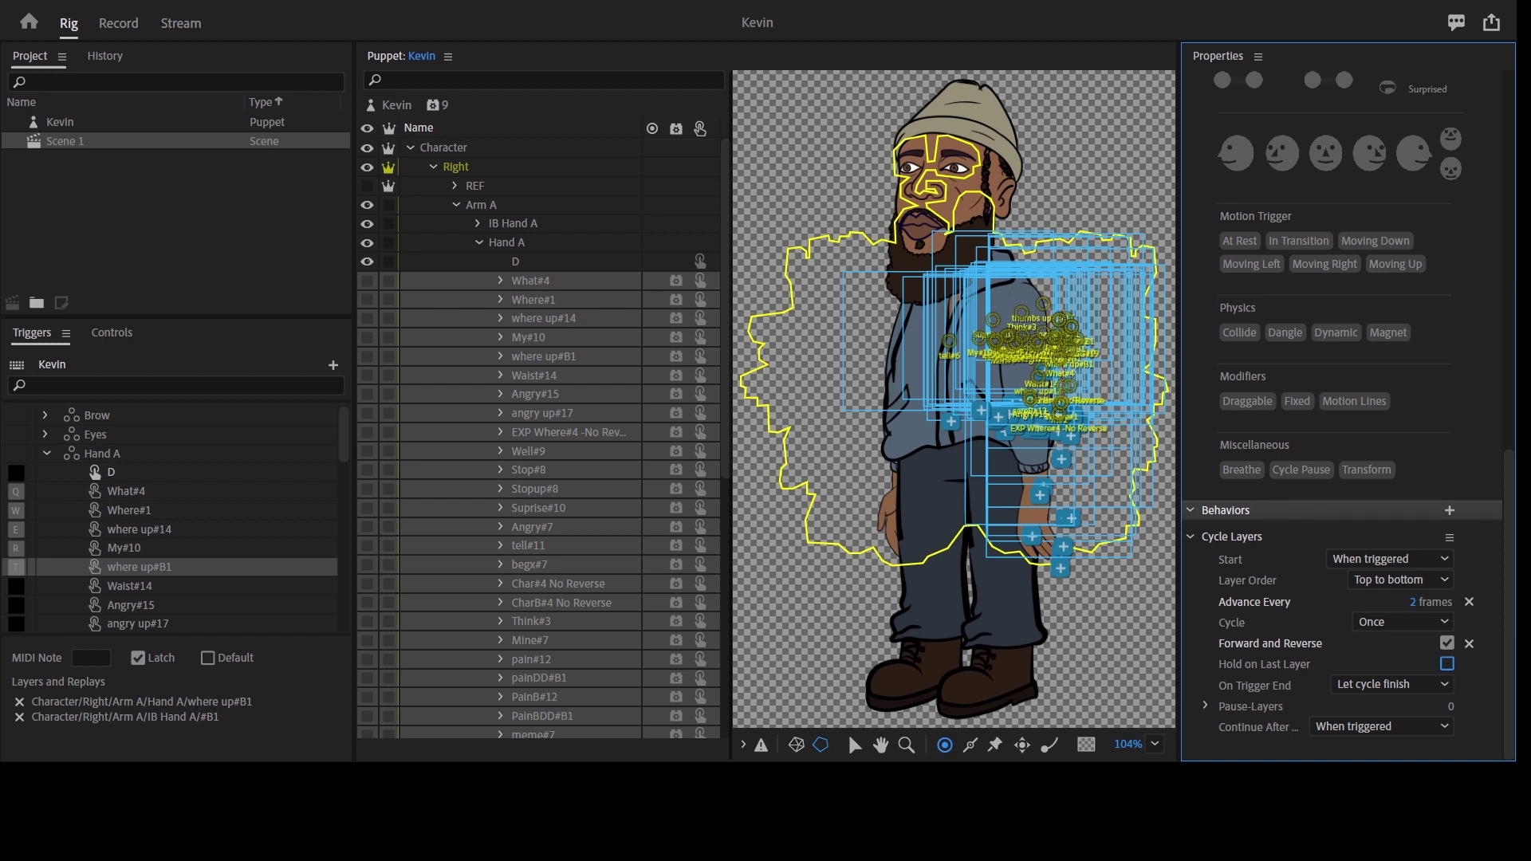
{"action": "left_click", "coordinate": [1462, 670]}
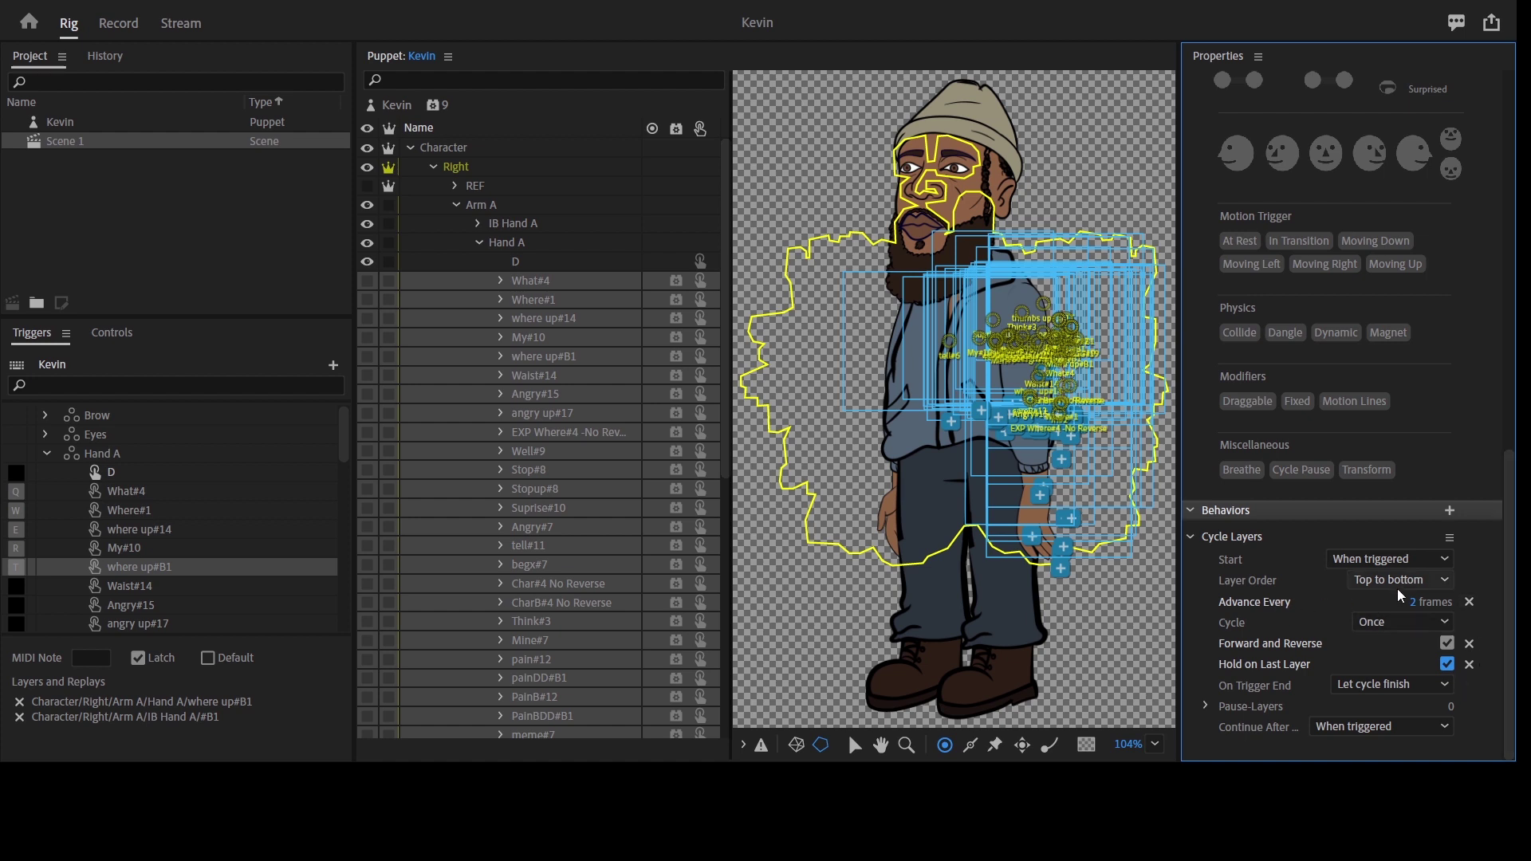
Preview Scene 1 at full panel size in record mode and test Kevin's hand gesture triggers with their transitions.
{"action": "left_click", "coordinate": [111, 24]}
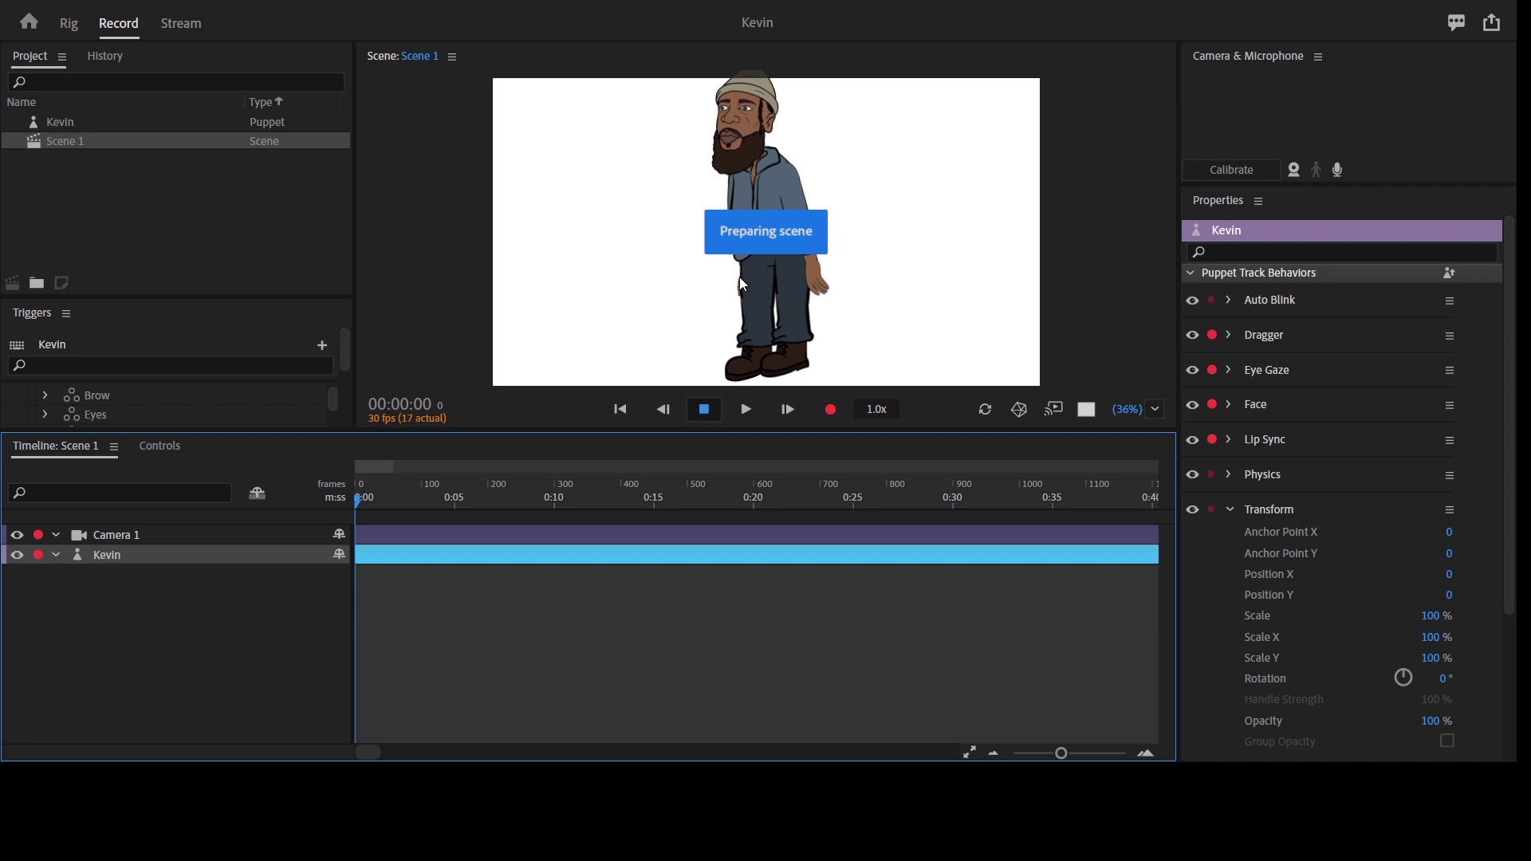
{"action": "key", "text": "grave"}
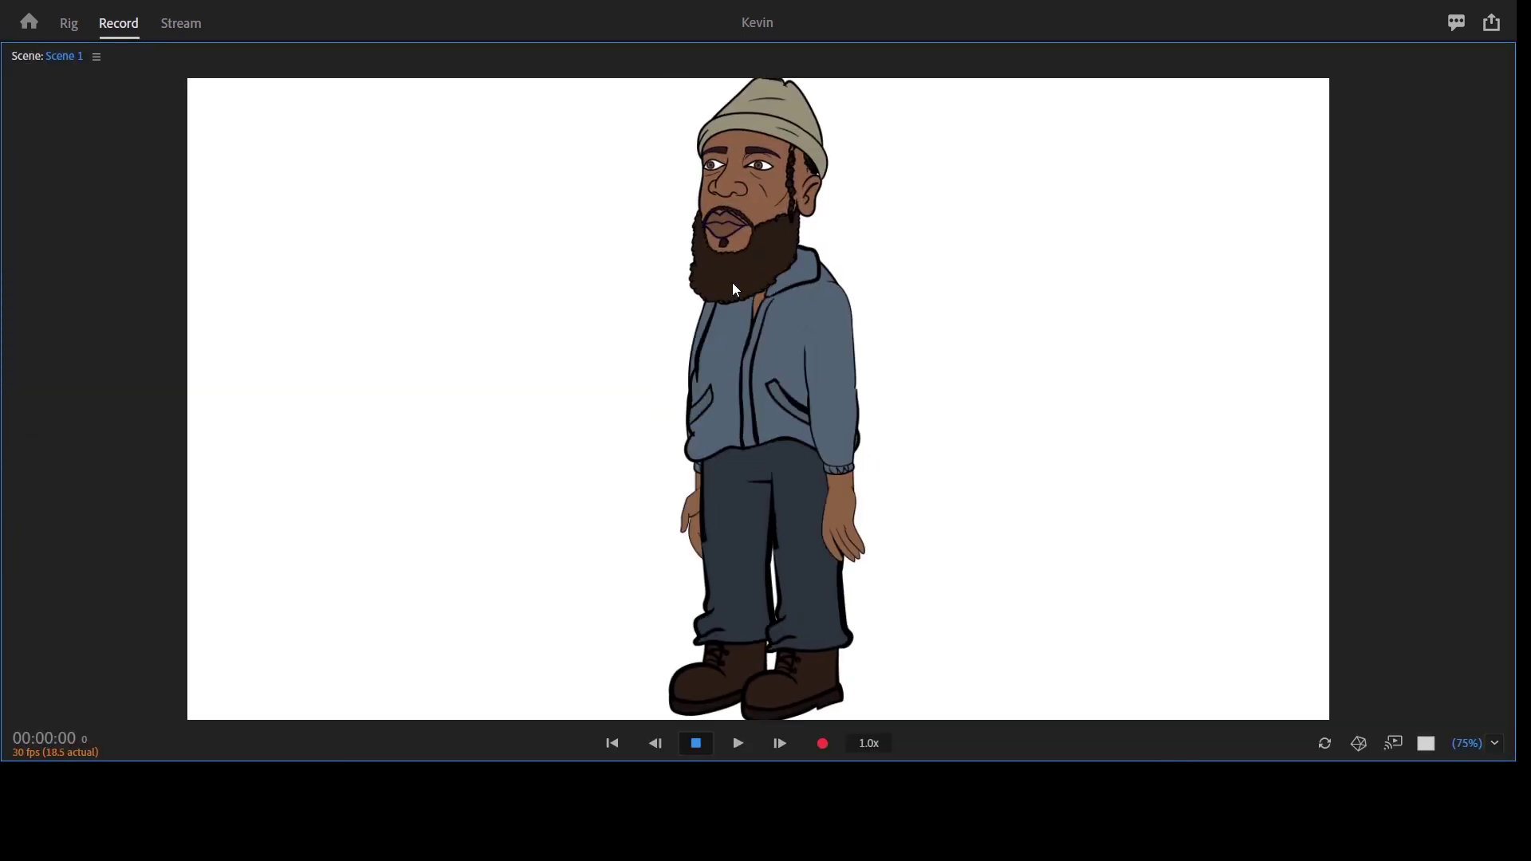
{"action": "key", "text": "1"}
{"action": "key", "text": "2"}
{"action": "key", "text": "3"}
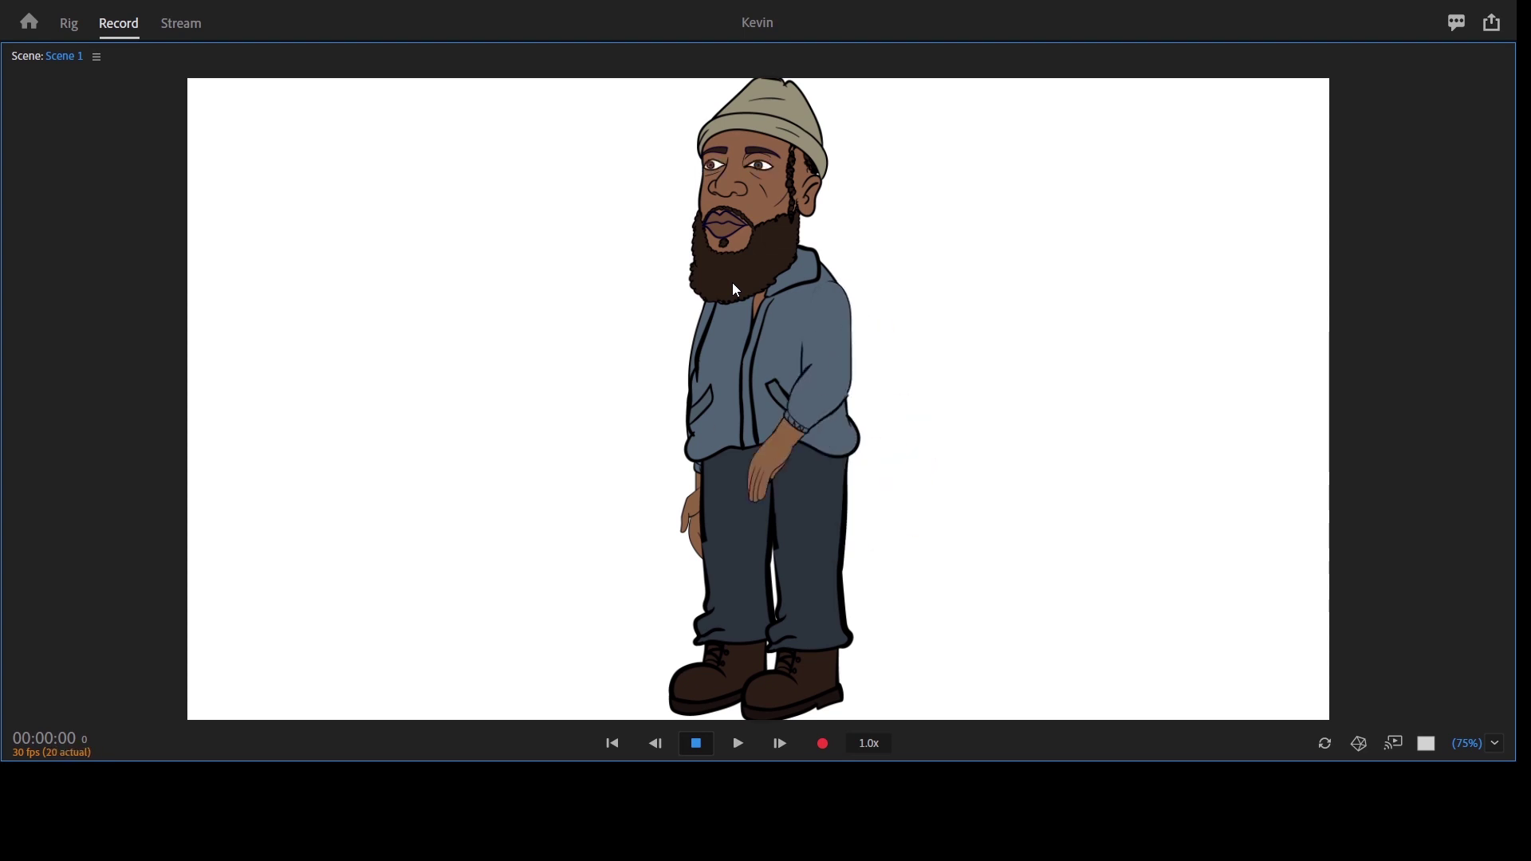
{"action": "key", "text": "2"}
{"action": "key", "text": "3"}
{"action": "key", "text": "1"}
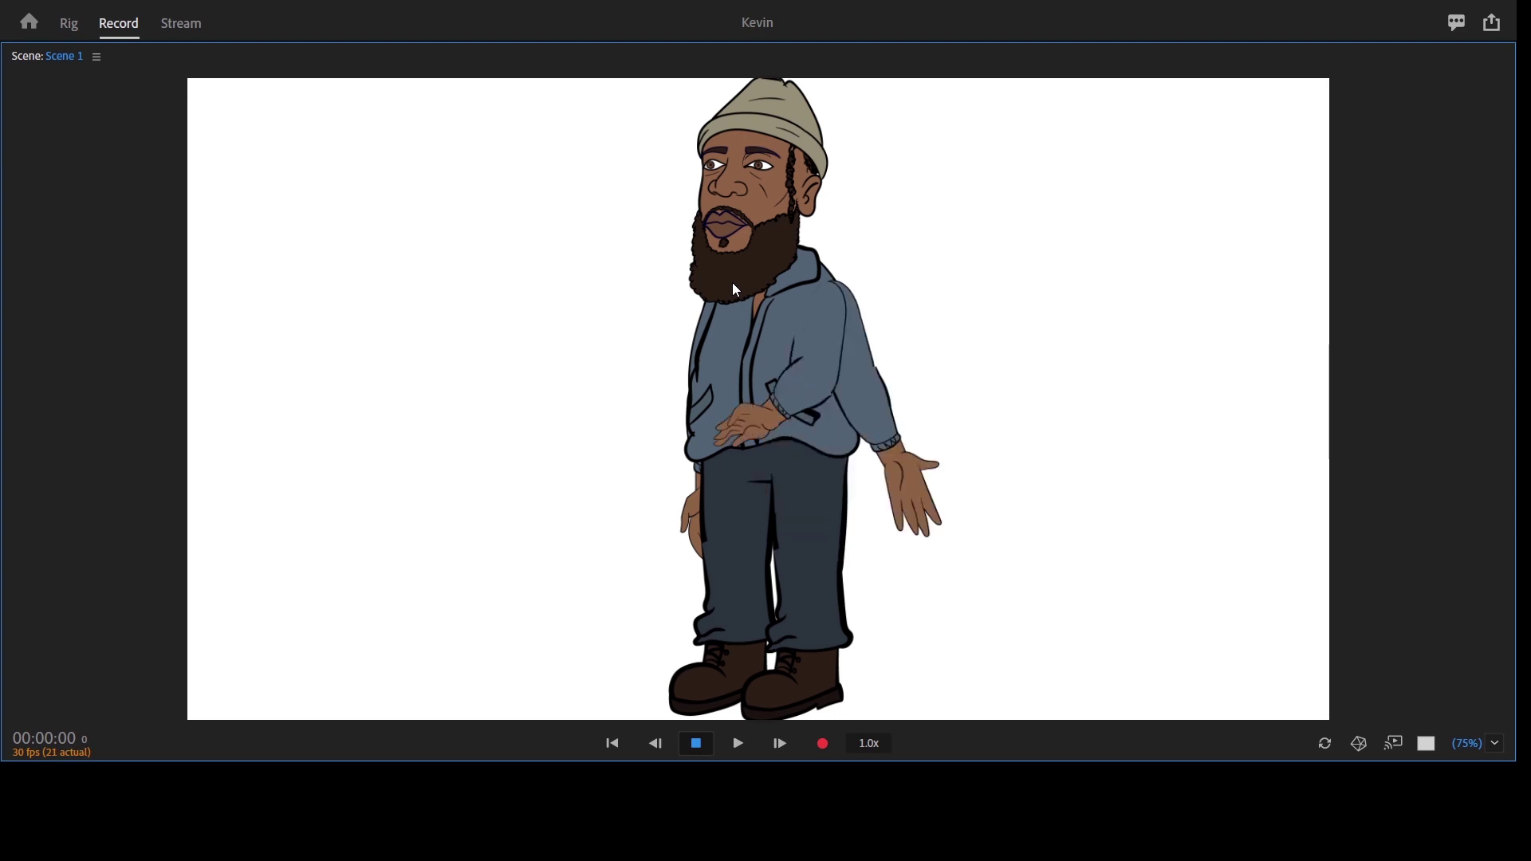
{"action": "key", "text": "2"}
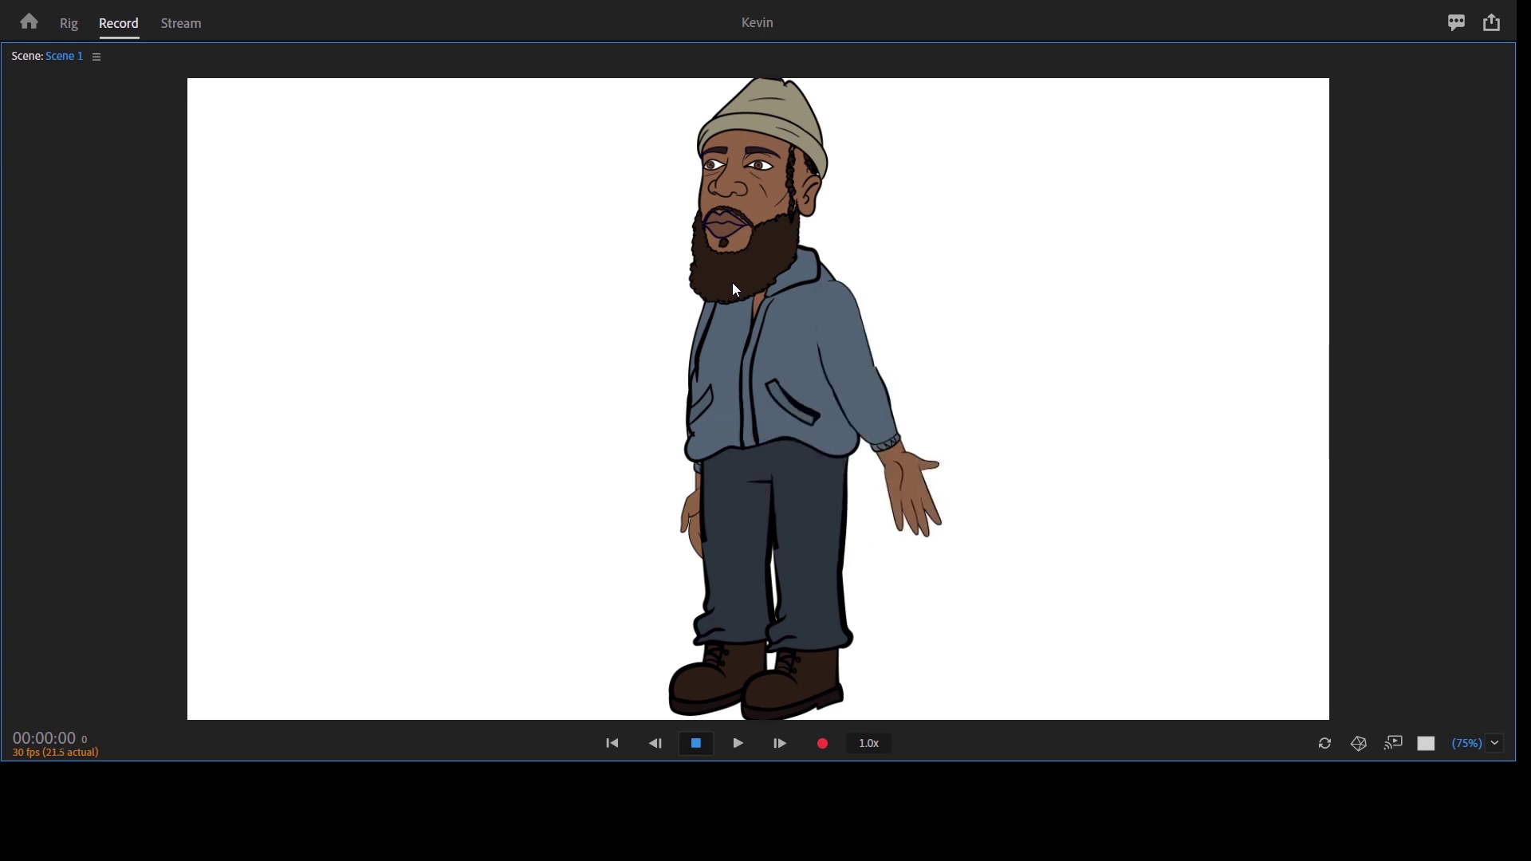
{"action": "key", "text": "3"}
{"action": "key", "text": "2"}
{"action": "key", "text": "2"}
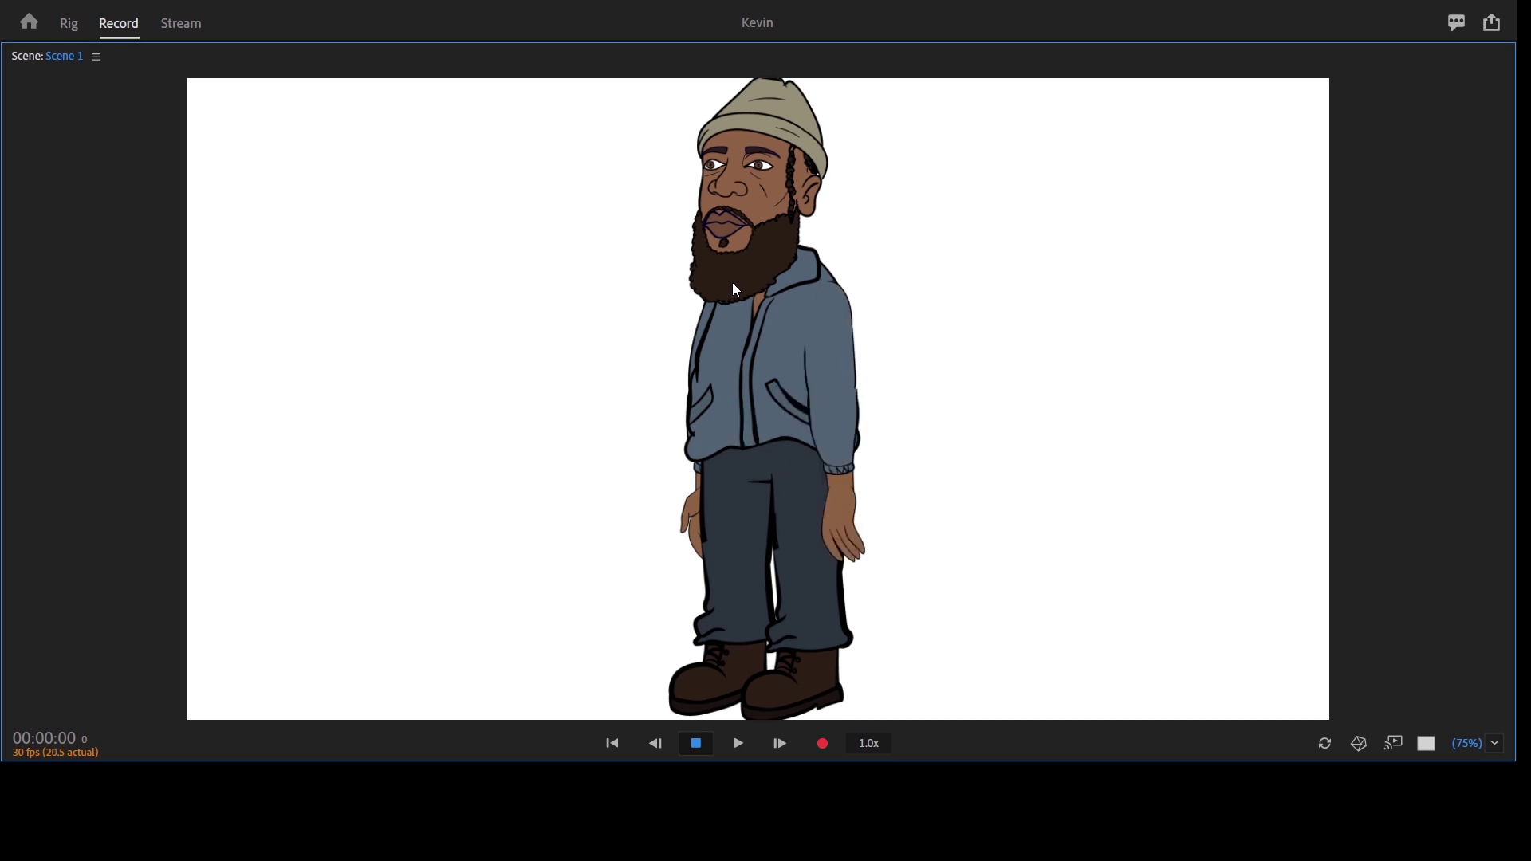
{"action": "key", "text": "3"}
{"action": "key", "text": "3"}
{"action": "key", "text": "4"}
{"action": "key", "text": "4"}
{"action": "key", "text": "5"}
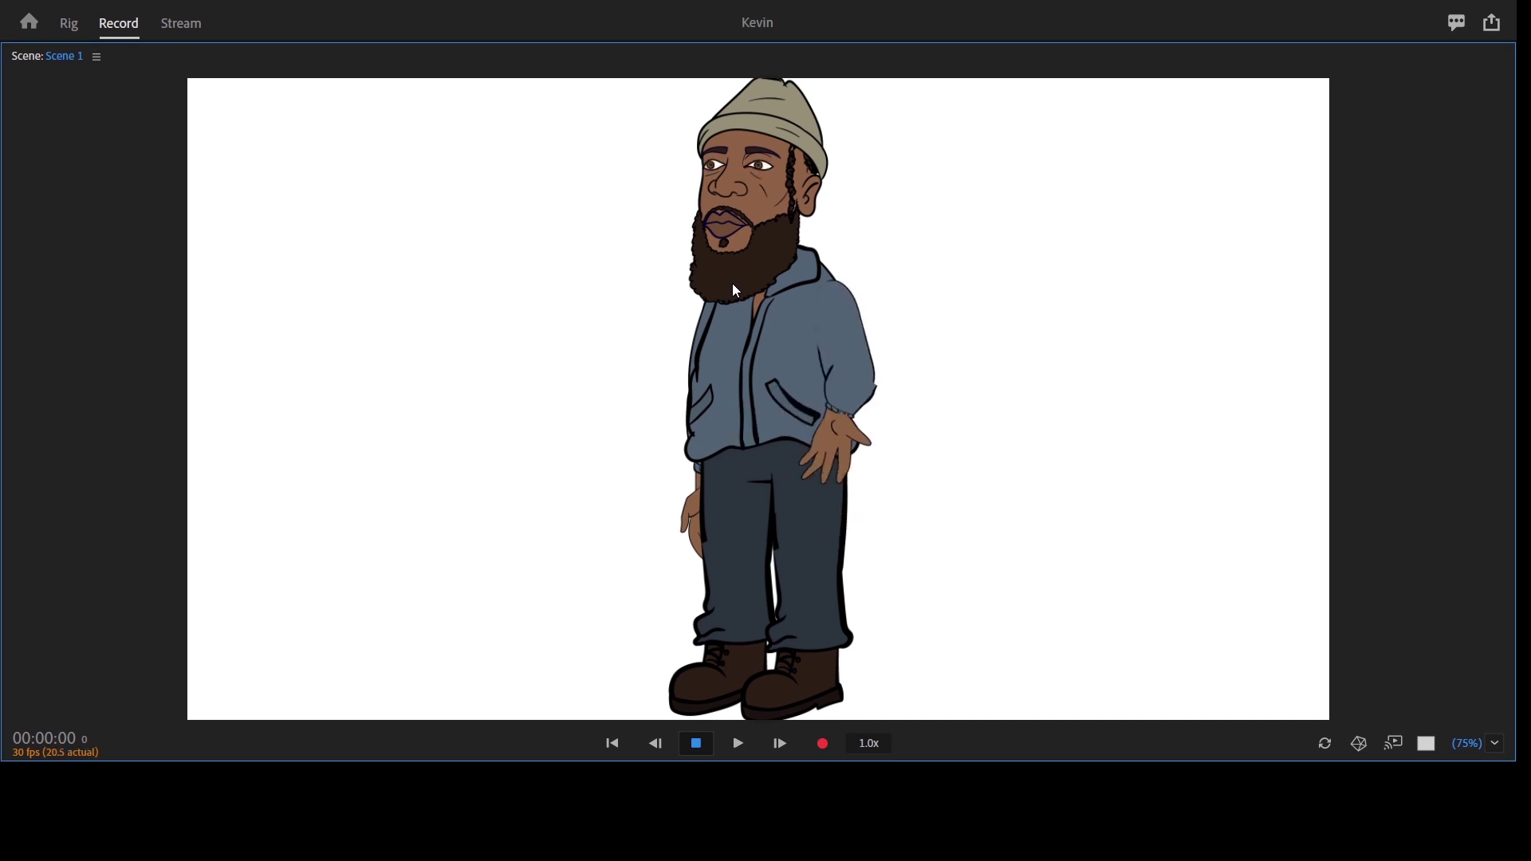
{"action": "key", "text": "6"}
{"action": "key", "text": "7"}
{"action": "key", "text": "8"}
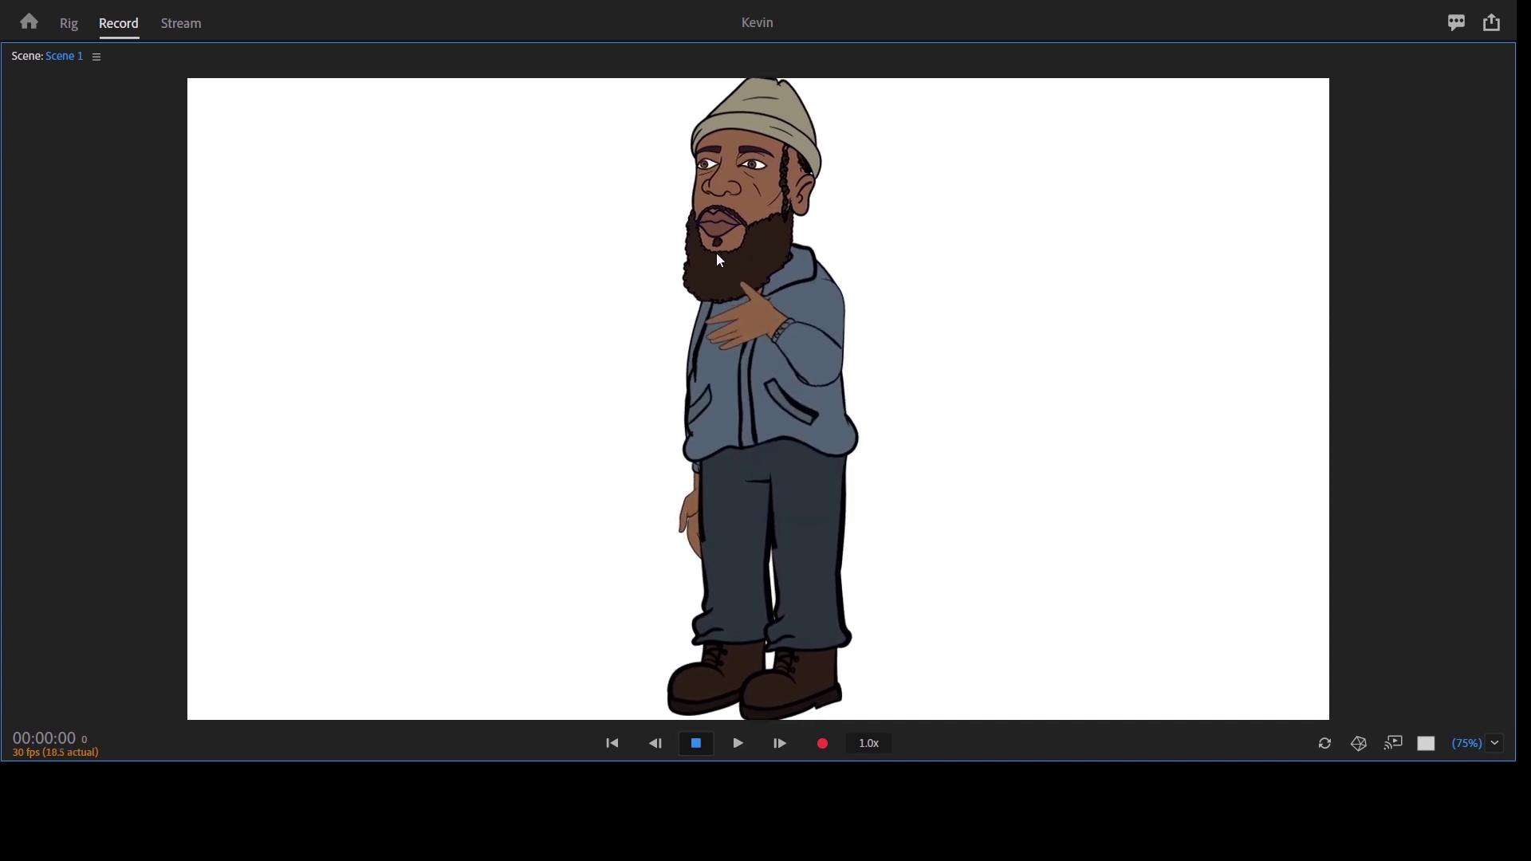
{"action": "key", "text": "8"}
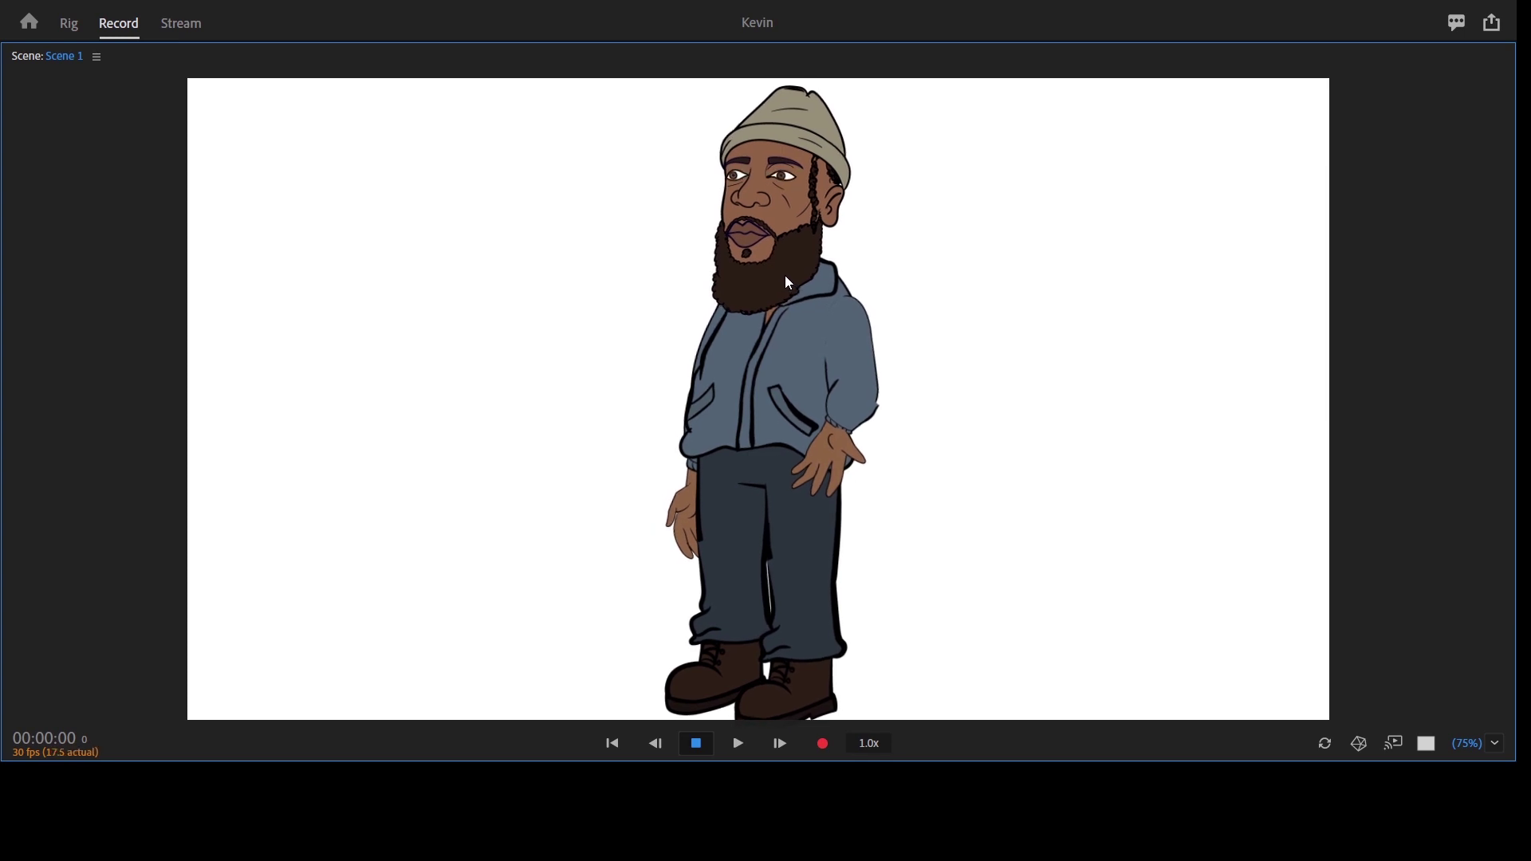
Return to rigging and add the Walk behavior to the whole Kevin puppet.
{"action": "left_click", "coordinate": [67, 24]}
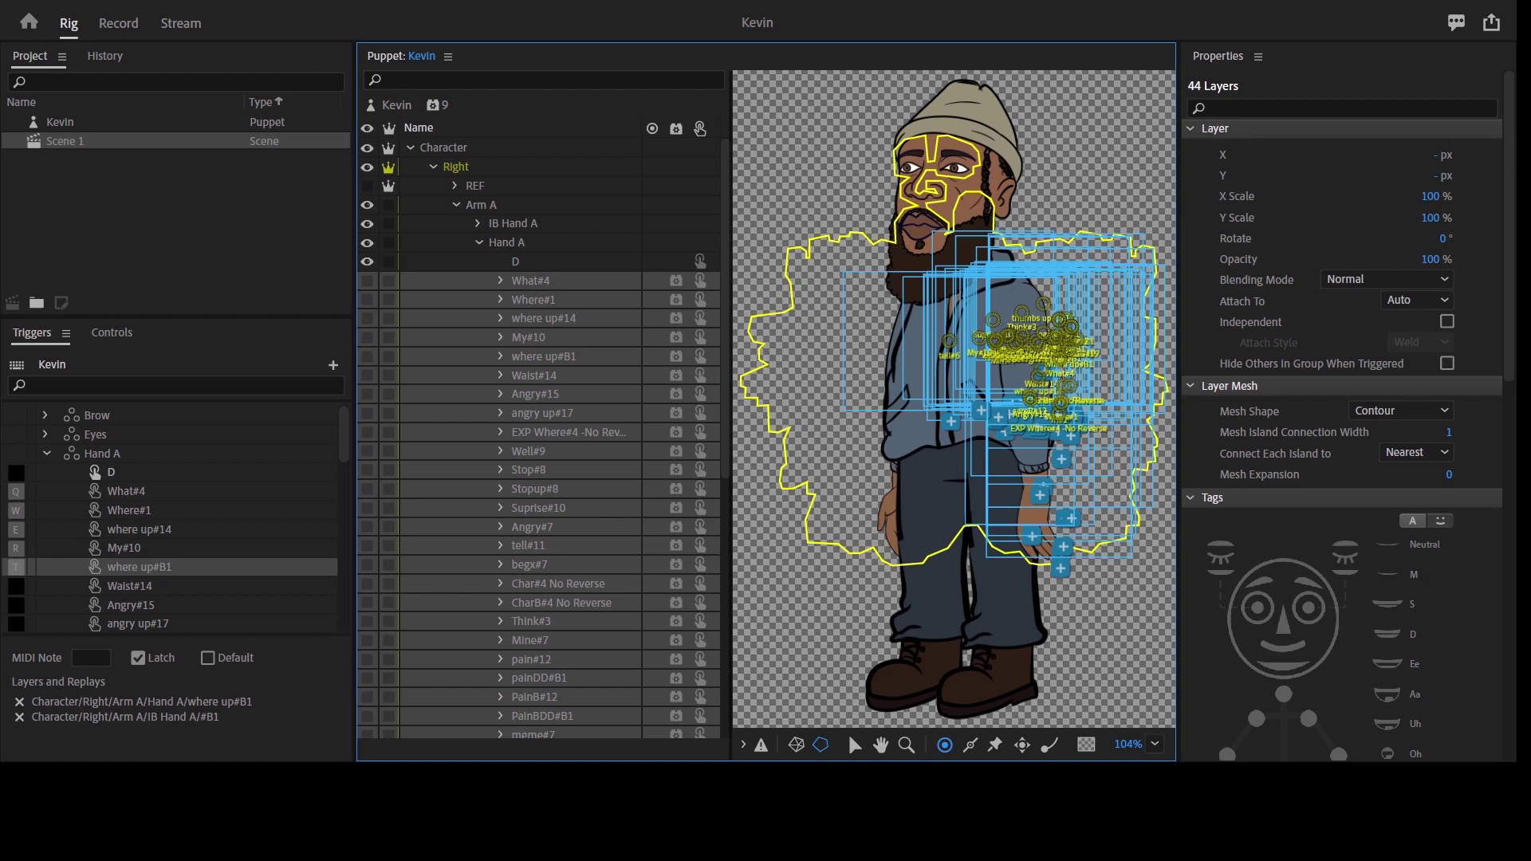
{"action": "left_click", "coordinate": [513, 224]}
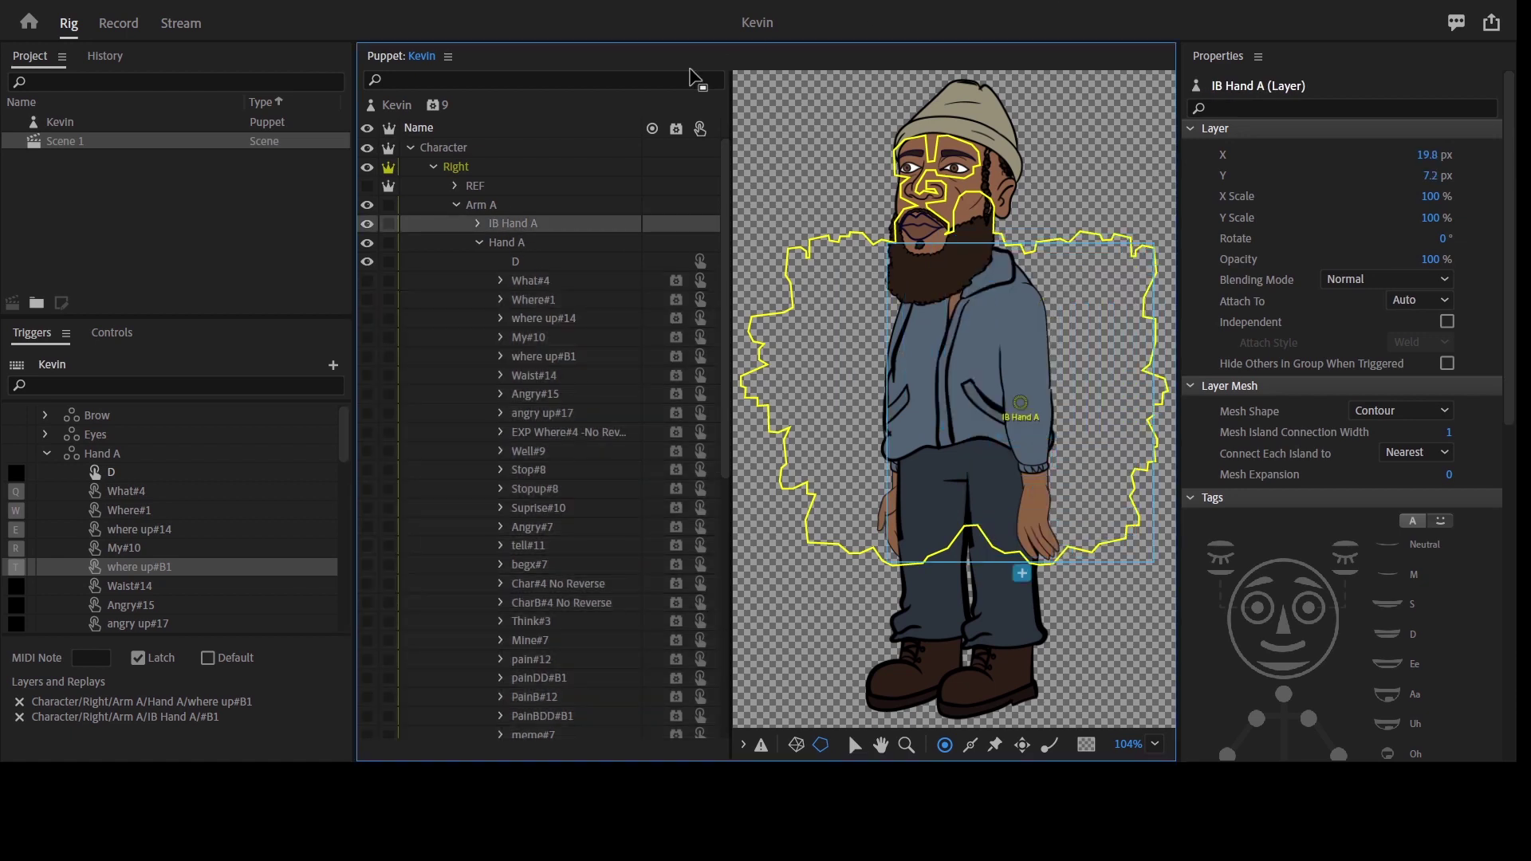
{"action": "left_click", "coordinate": [400, 106]}
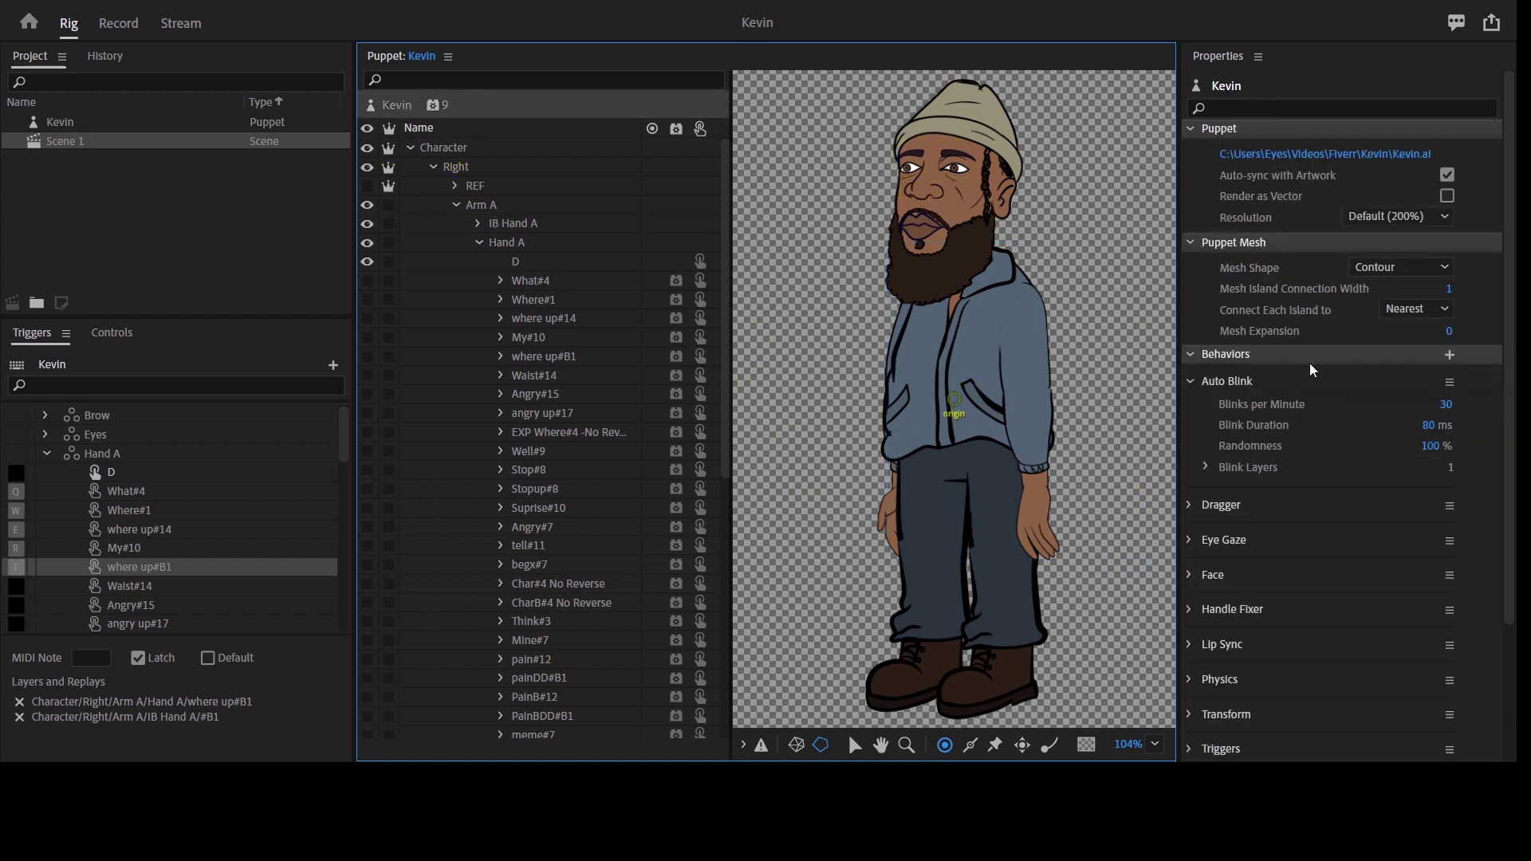
{"action": "scroll", "coordinate": [1309, 362], "scroll_direction": "down", "scroll_amount": 3}
{"action": "scroll", "coordinate": [1303, 457], "scroll_direction": "up", "scroll_amount": 3}
{"action": "left_click", "coordinate": [1449, 354]}
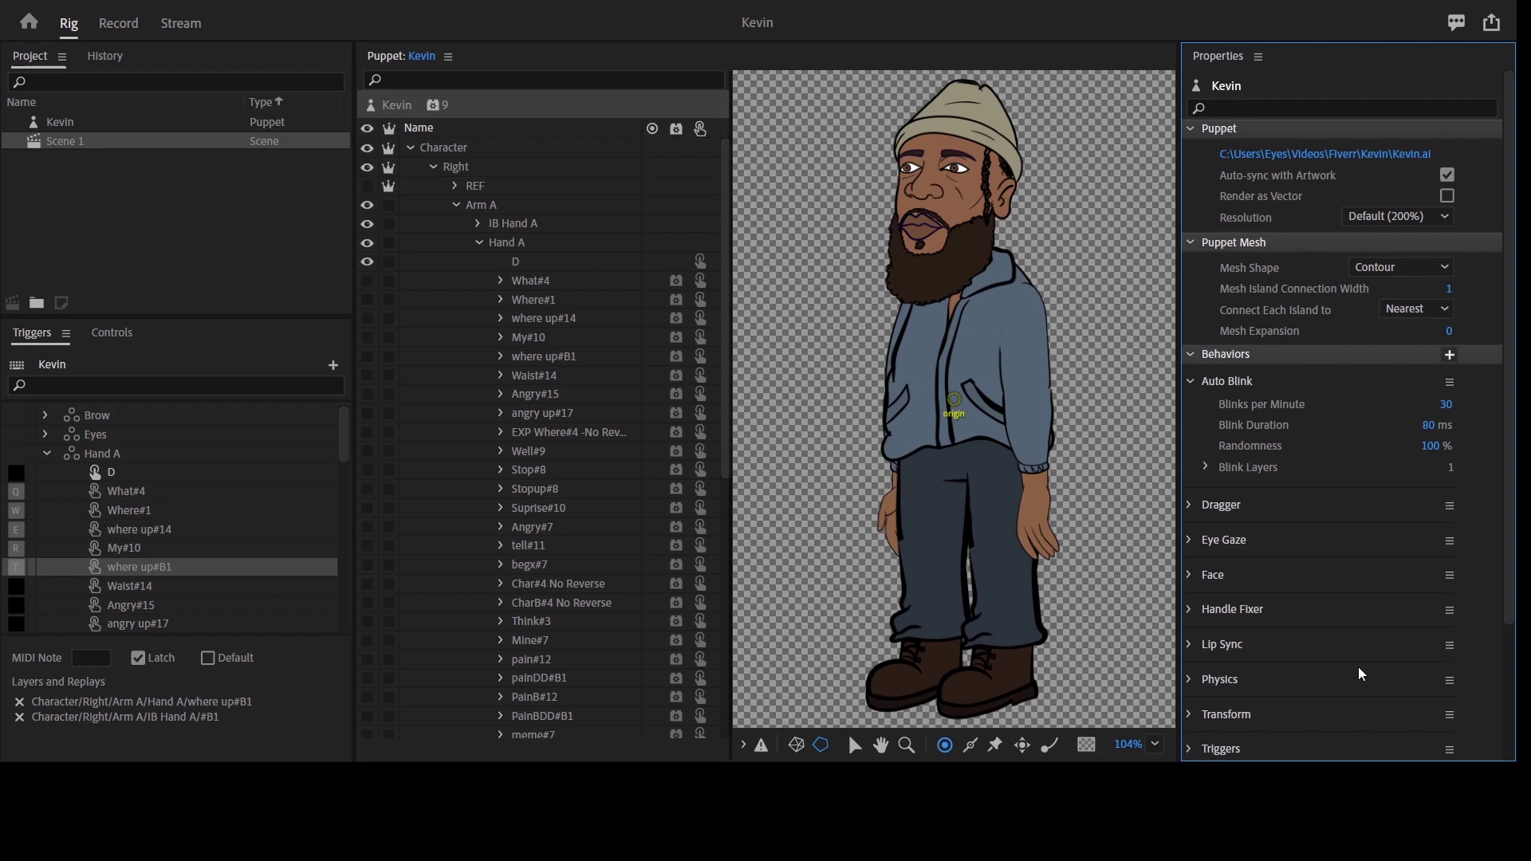
{"action": "scroll", "coordinate": [1315, 662], "scroll_direction": "down", "scroll_amount": 10}
{"action": "scroll", "coordinate": [1327, 668], "scroll_direction": "down", "scroll_amount": 2}
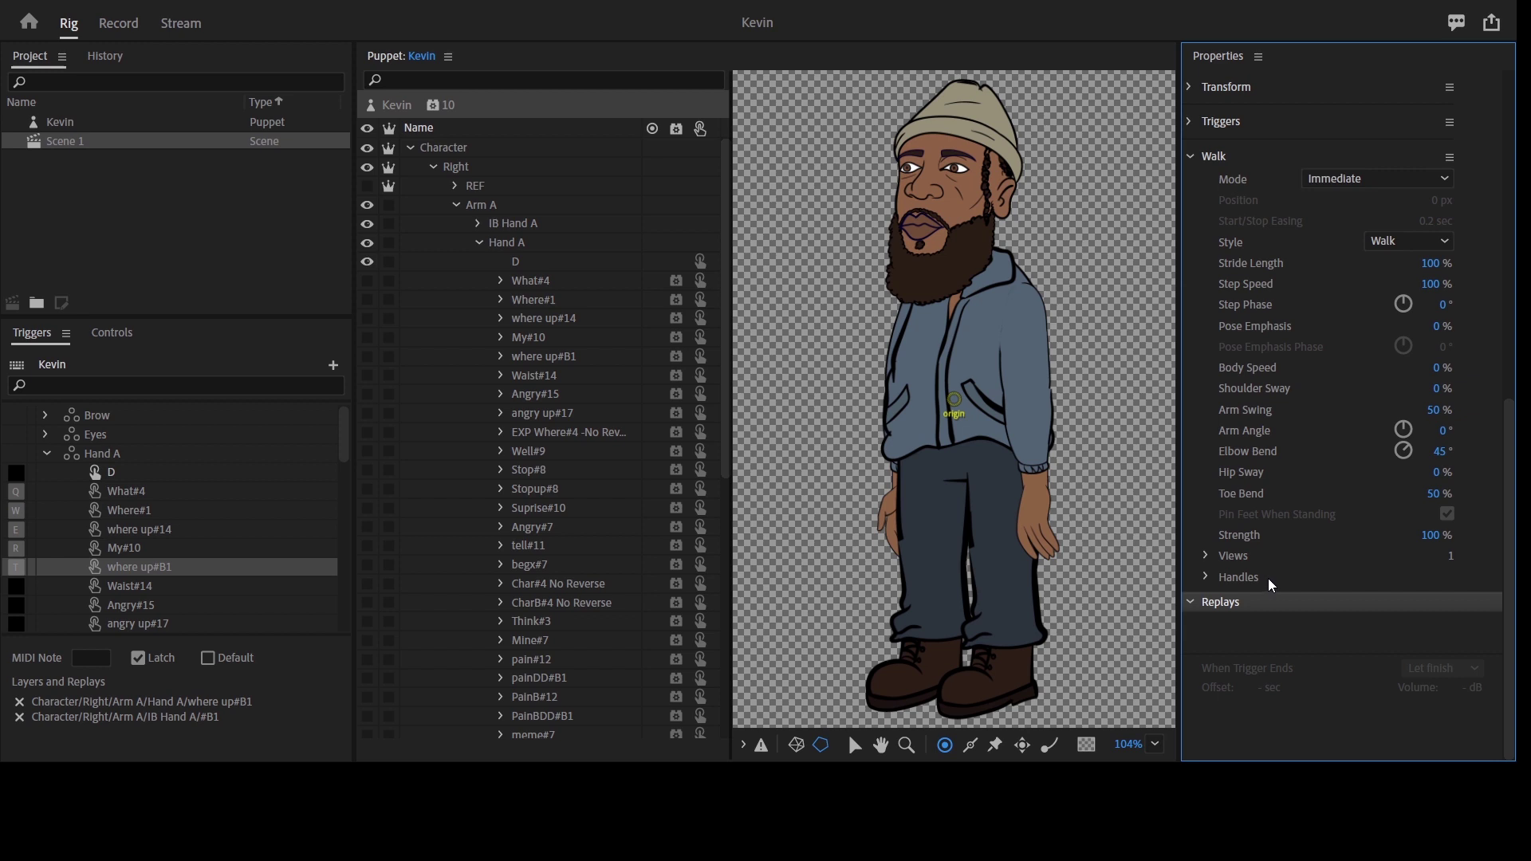
Inspect which views and body handles are assigned to the Walk behavior.
{"action": "left_click", "coordinate": [1208, 555]}
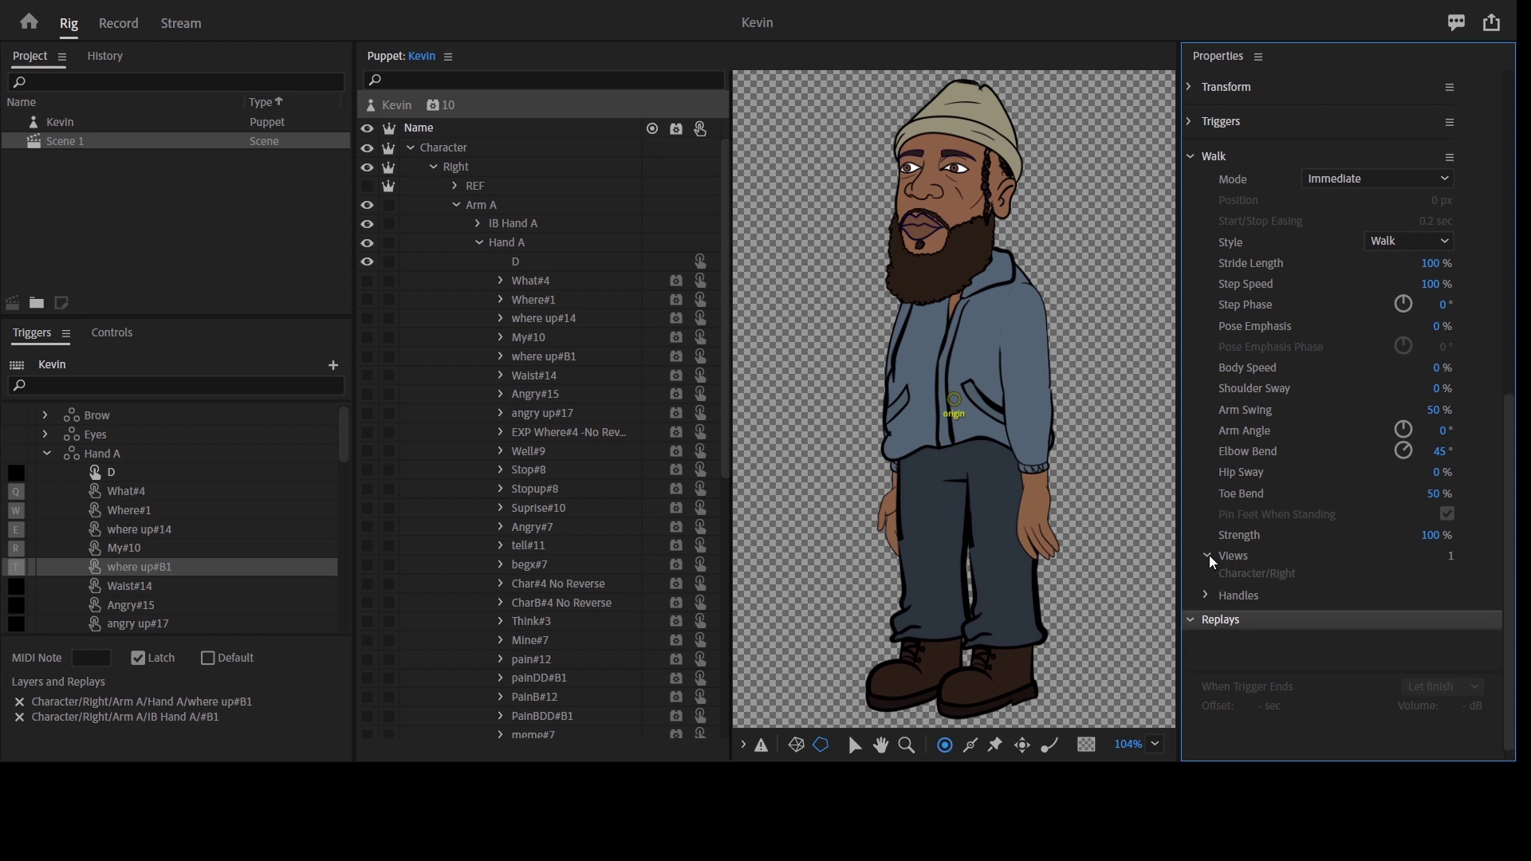
{"action": "left_click", "coordinate": [1208, 558]}
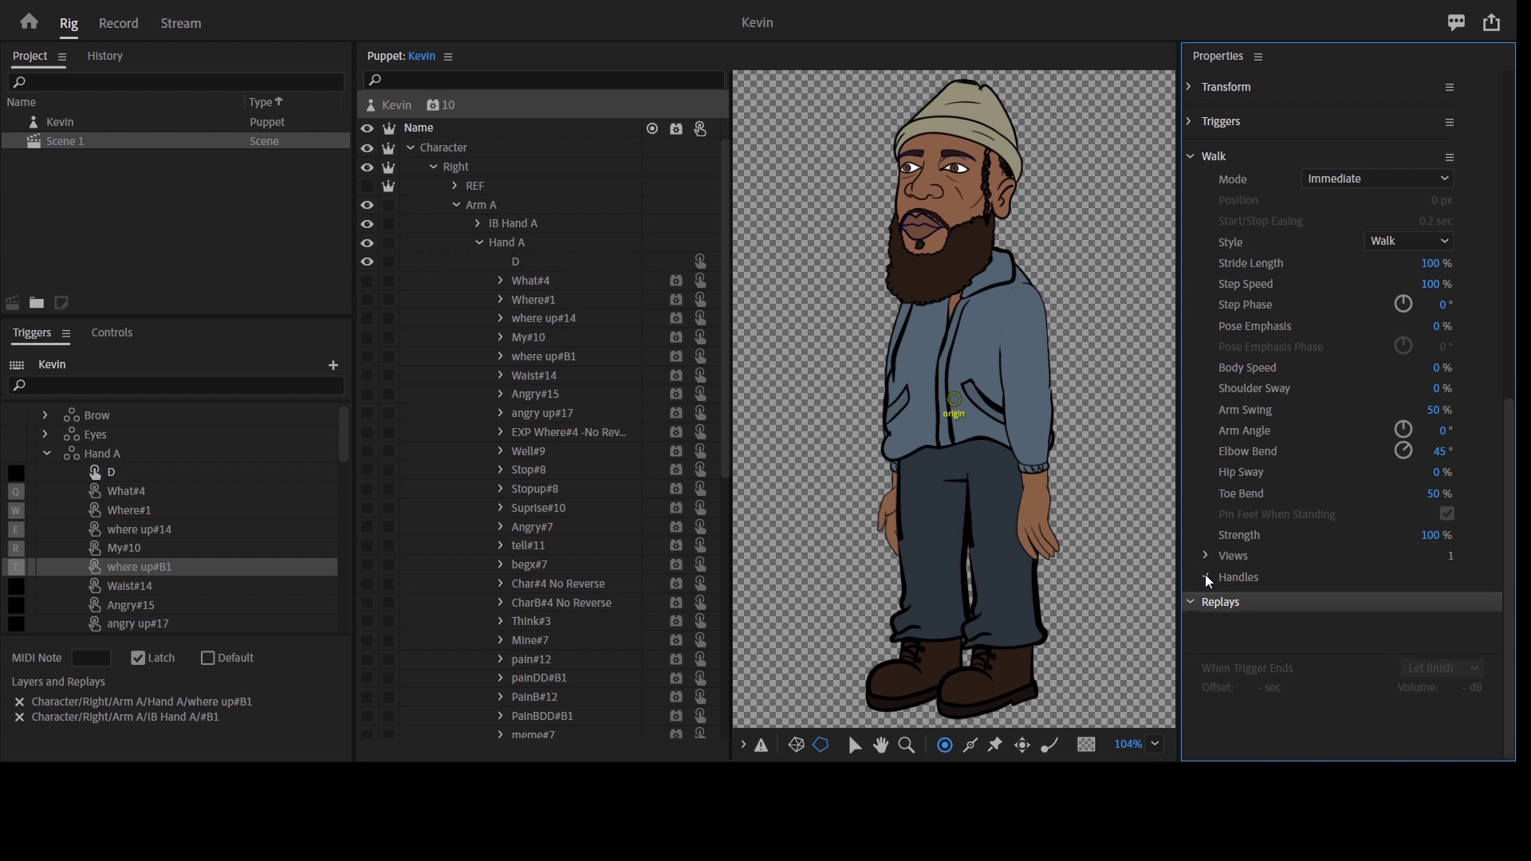
{"action": "left_click", "coordinate": [1206, 578]}
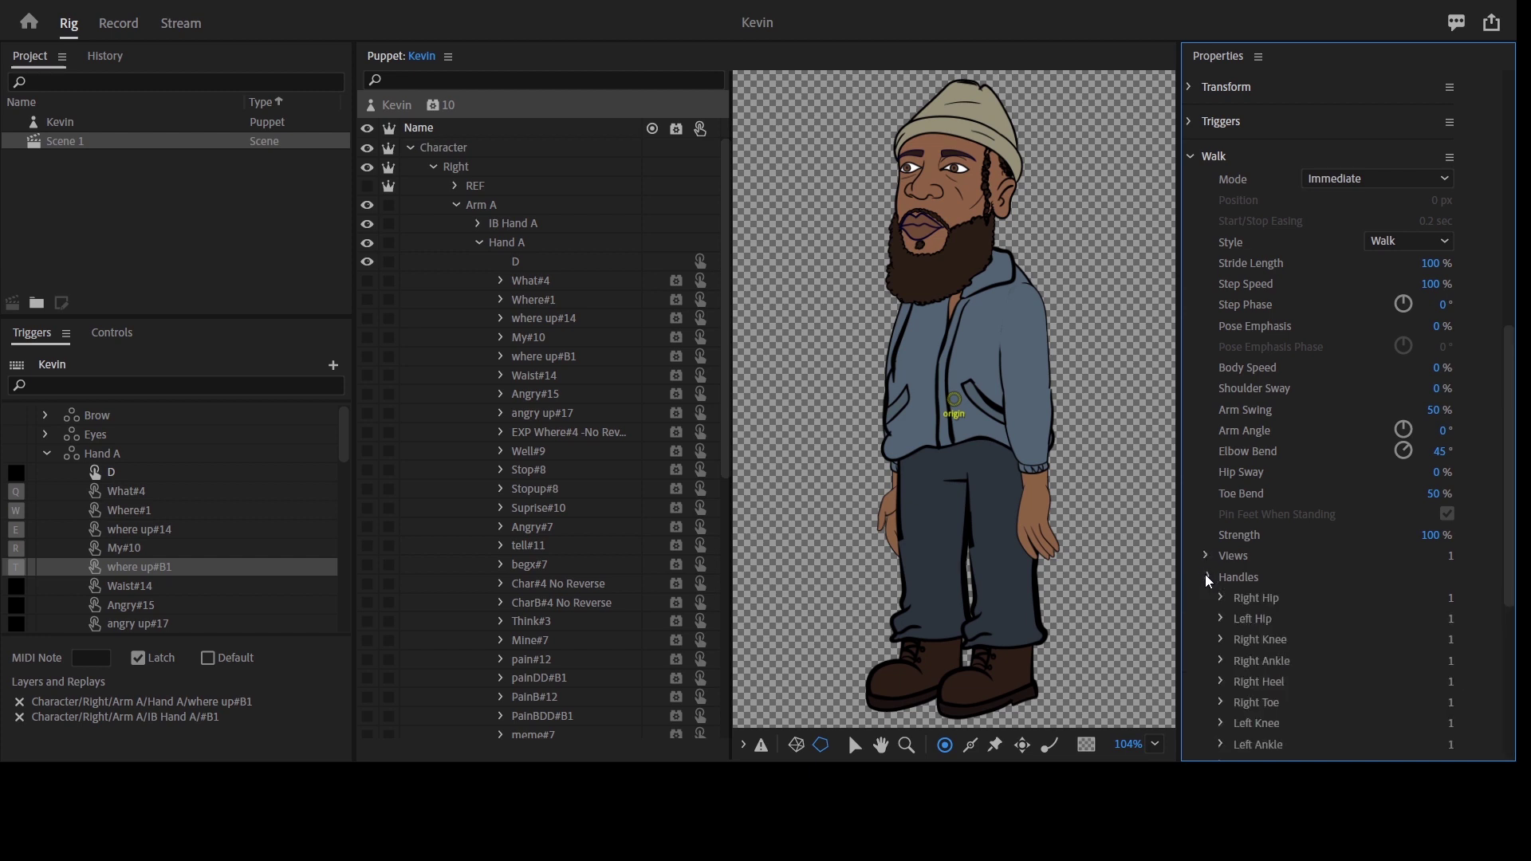
{"action": "left_click", "coordinate": [1205, 577]}
{"action": "scroll", "coordinate": [1222, 448], "scroll_direction": "up", "scroll_amount": 5}
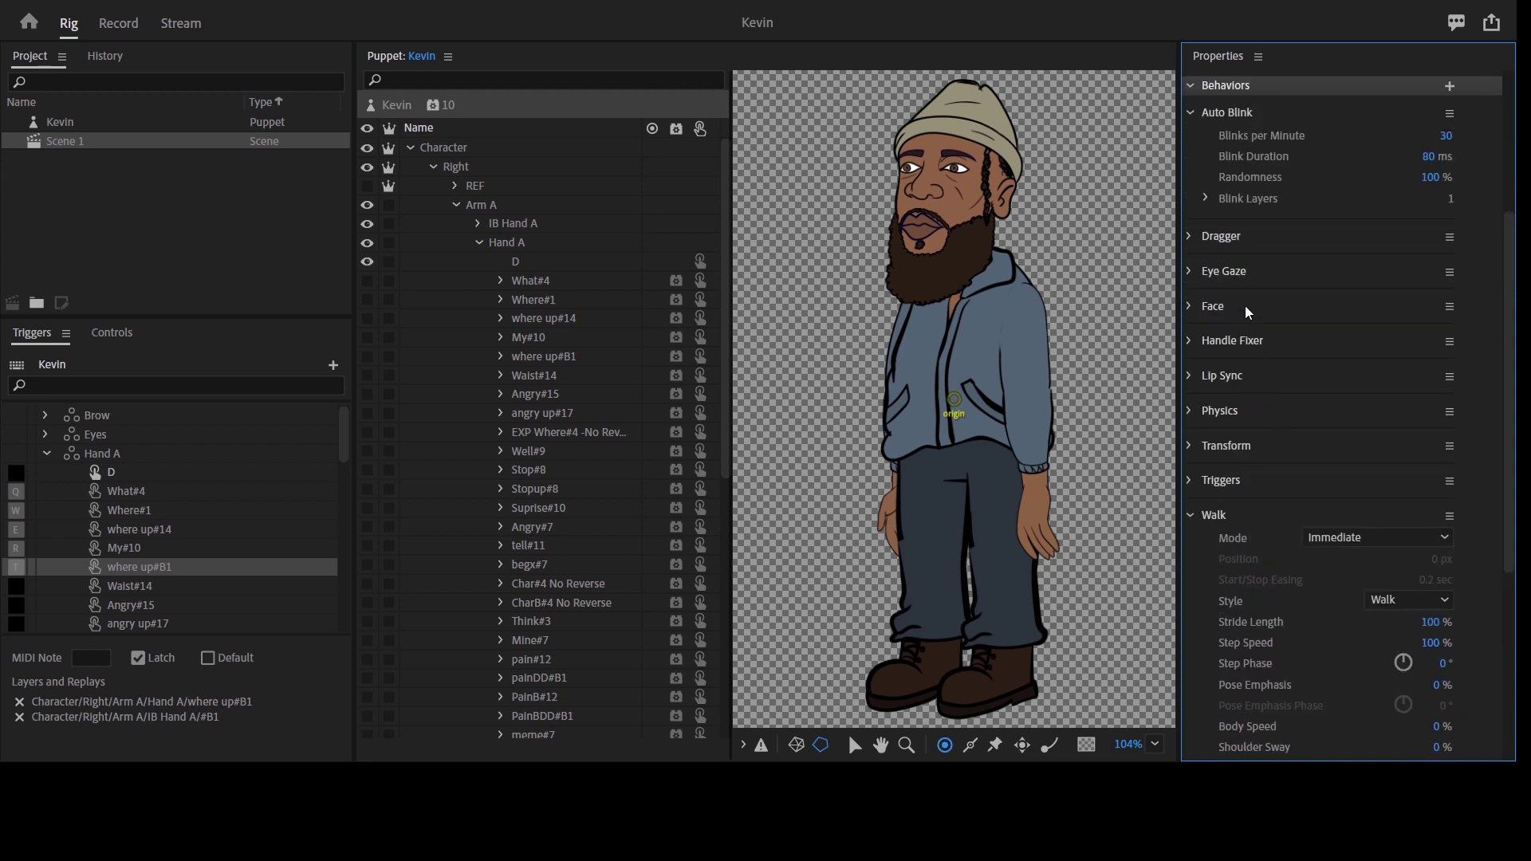
Set Kevin's Walk behavior mode to Left & Right Arrow keys and its Strength to 75%.
{"action": "left_click", "coordinate": [108, 23]}
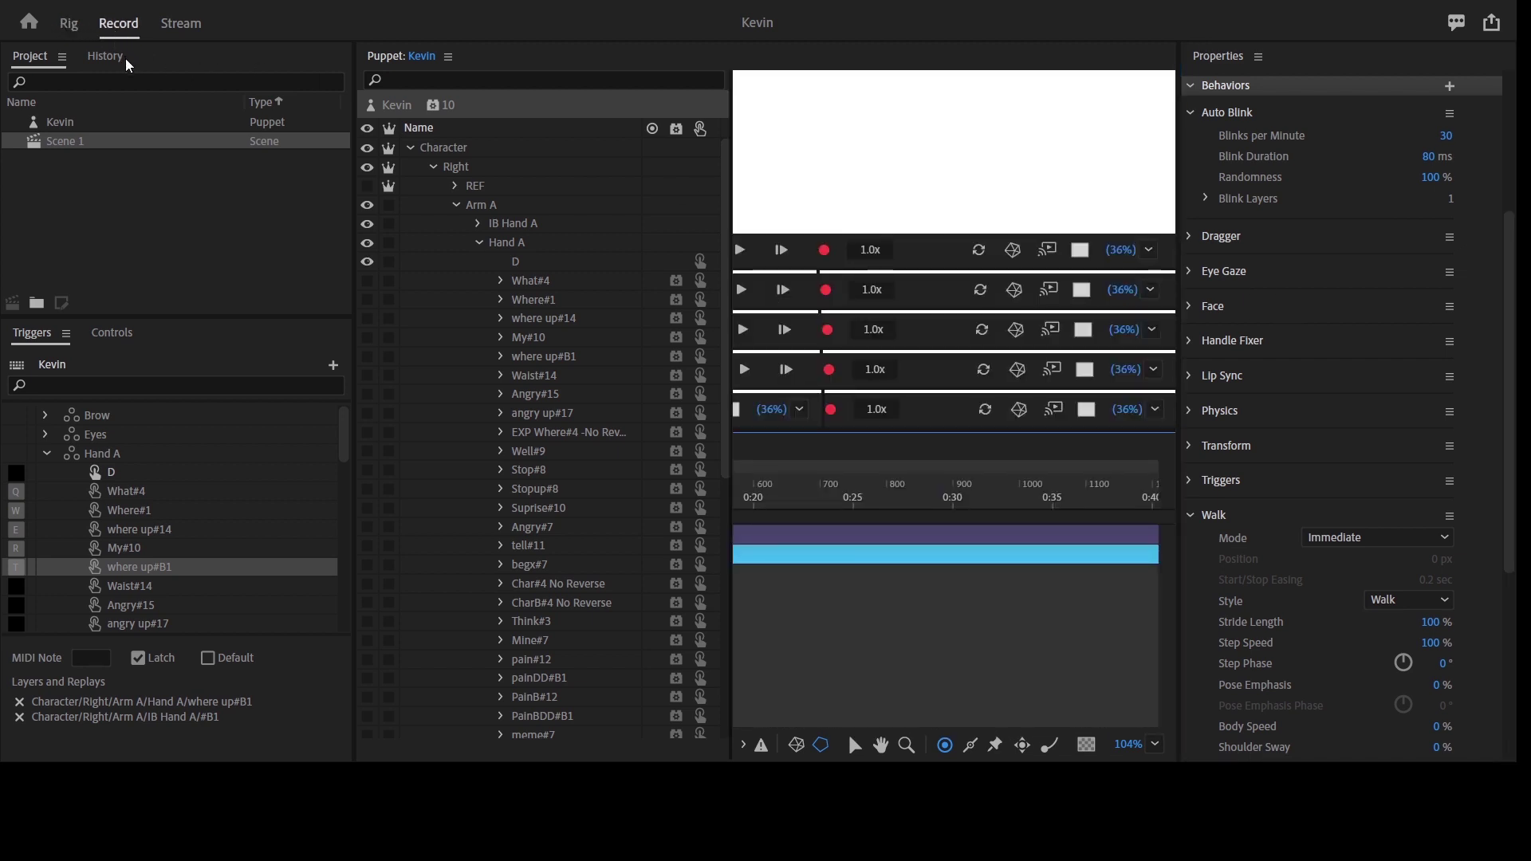
{"action": "left_click", "coordinate": [69, 26]}
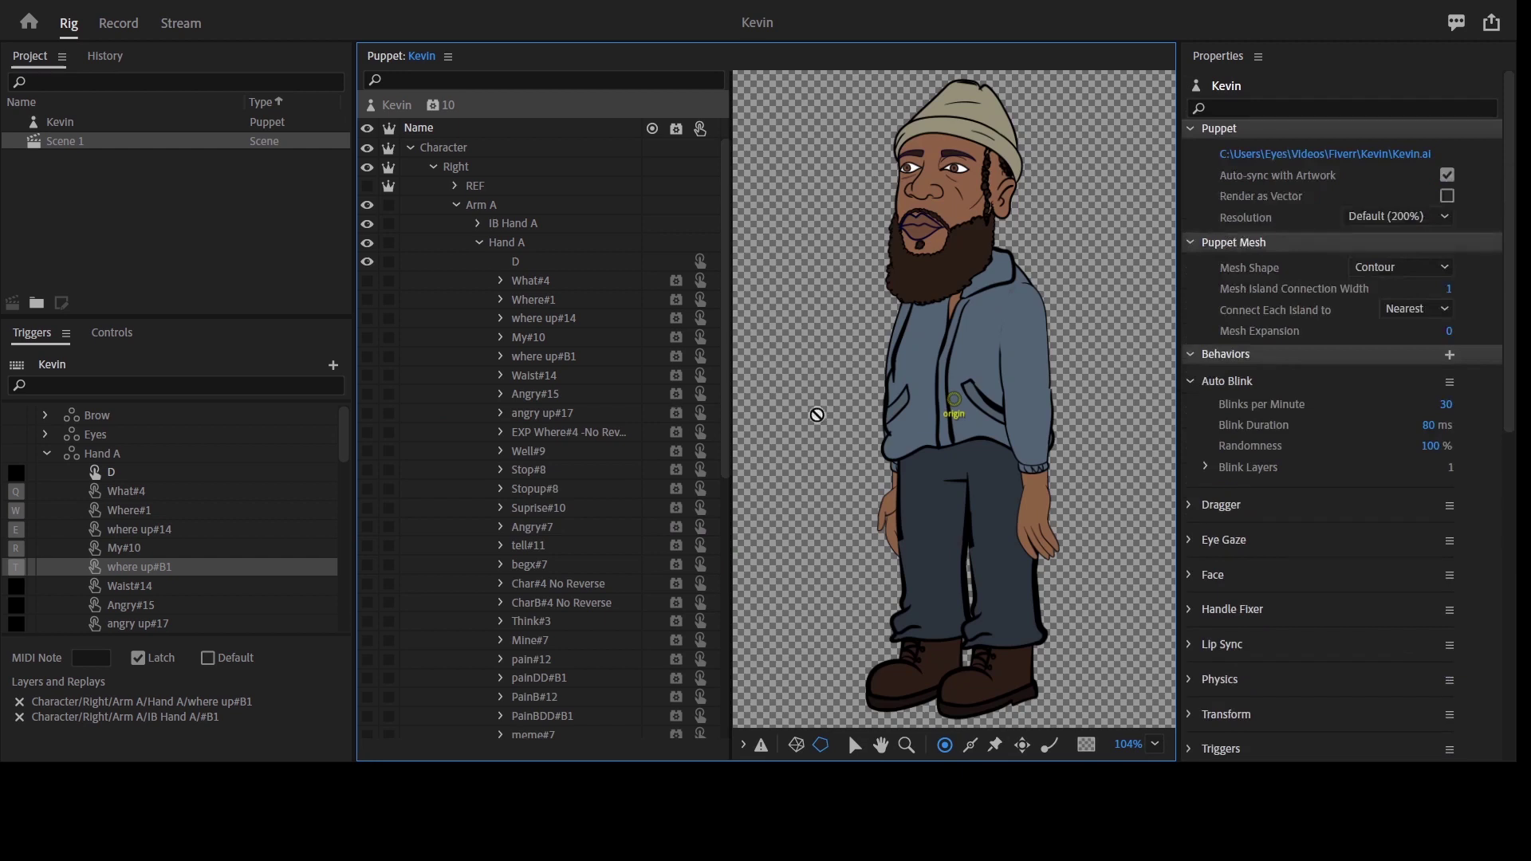
{"action": "scroll", "coordinate": [1241, 607], "scroll_direction": "down", "scroll_amount": 10}
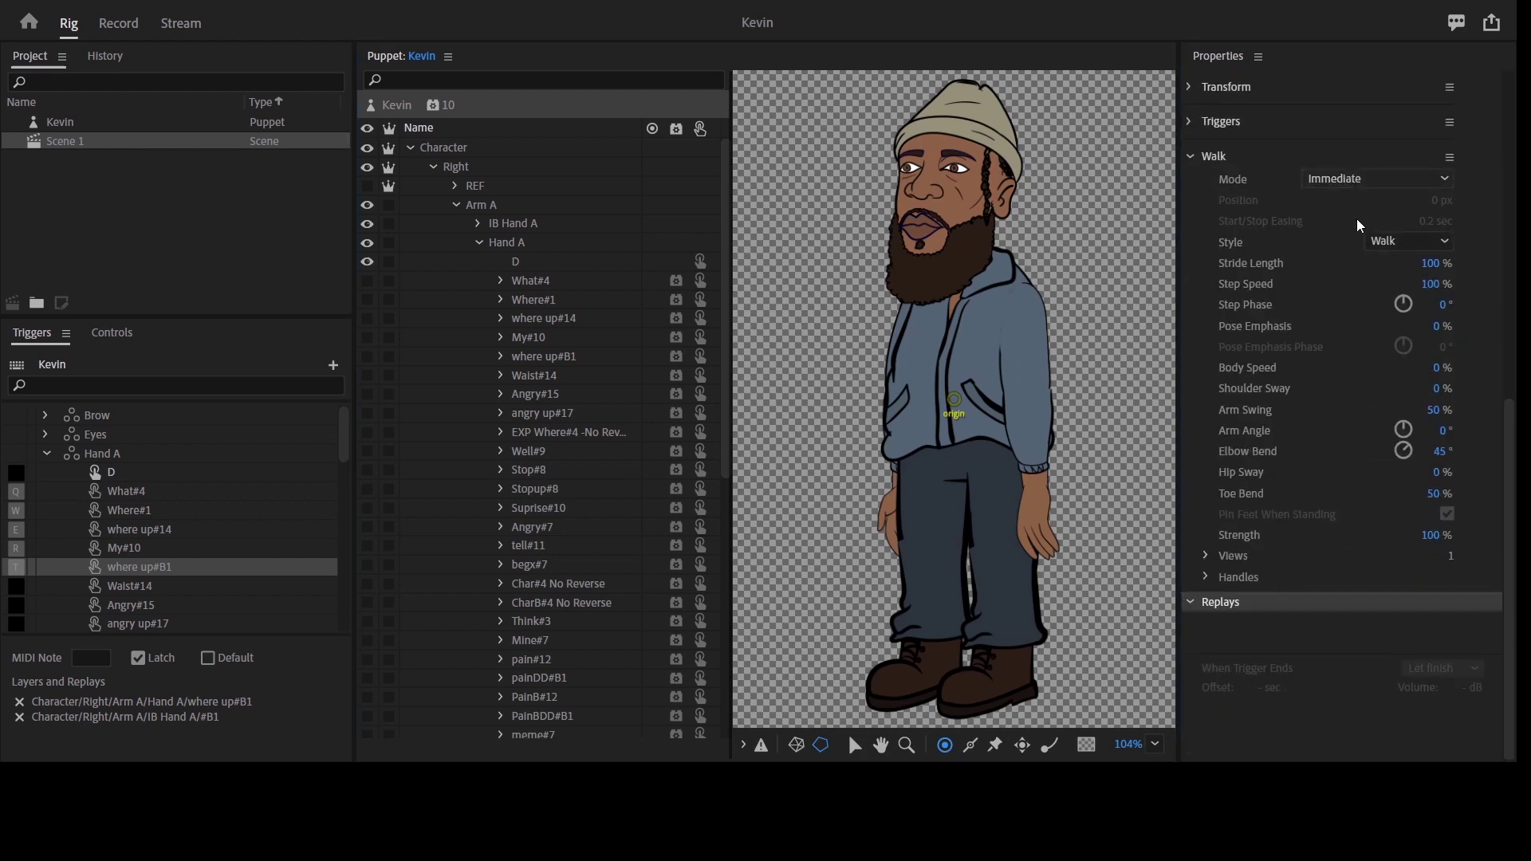
{"action": "left_click", "coordinate": [1435, 537]}
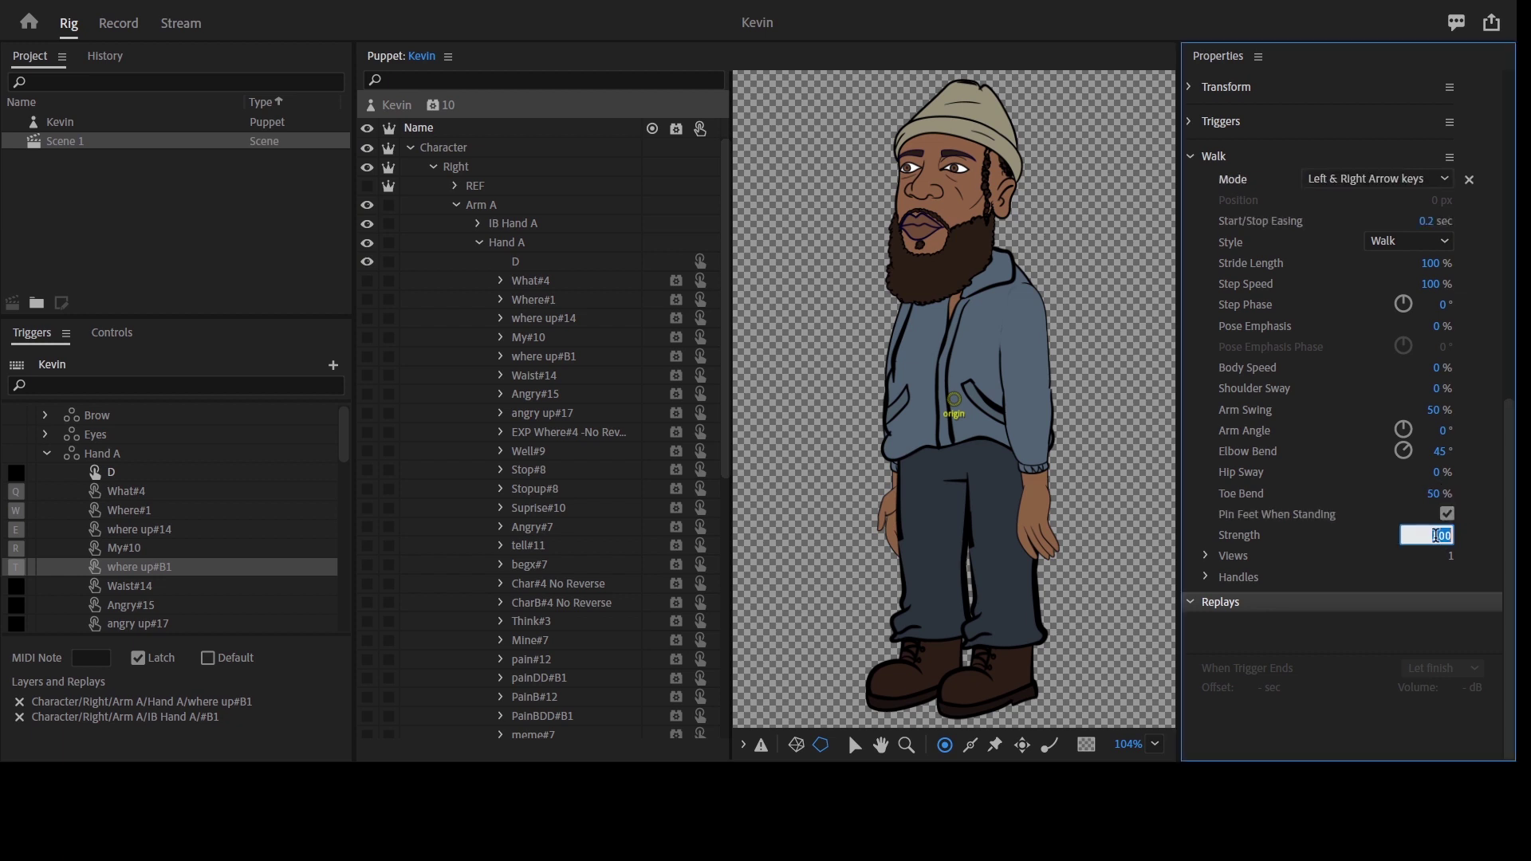
{"action": "type", "text": "75"}
{"action": "key", "text": "Return"}
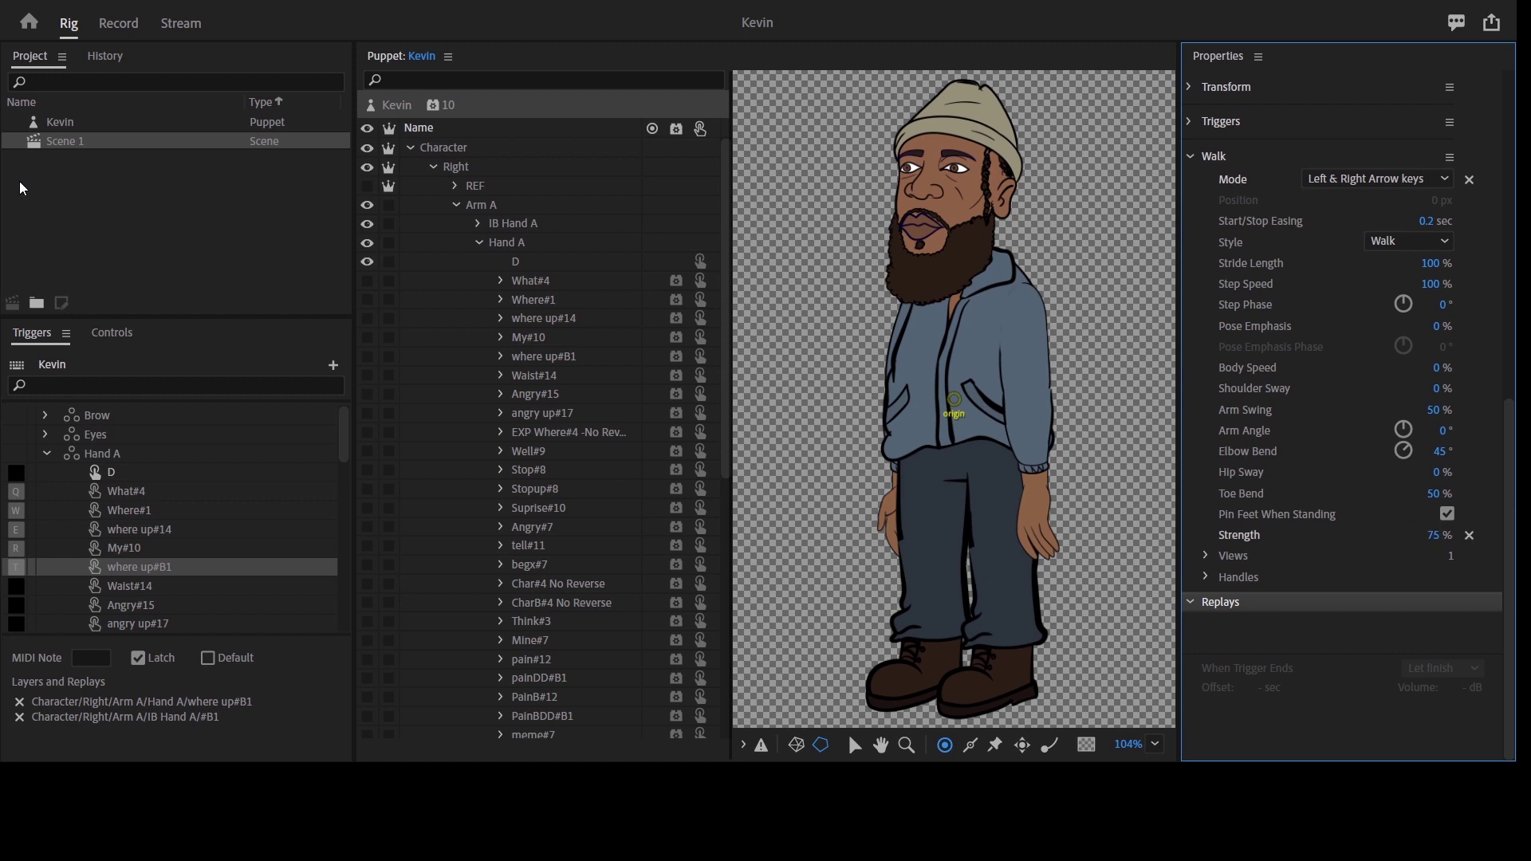
Preview Scene 1 at full panel size in record mode and make Kevin walk to the left.
{"action": "left_click", "coordinate": [116, 24]}
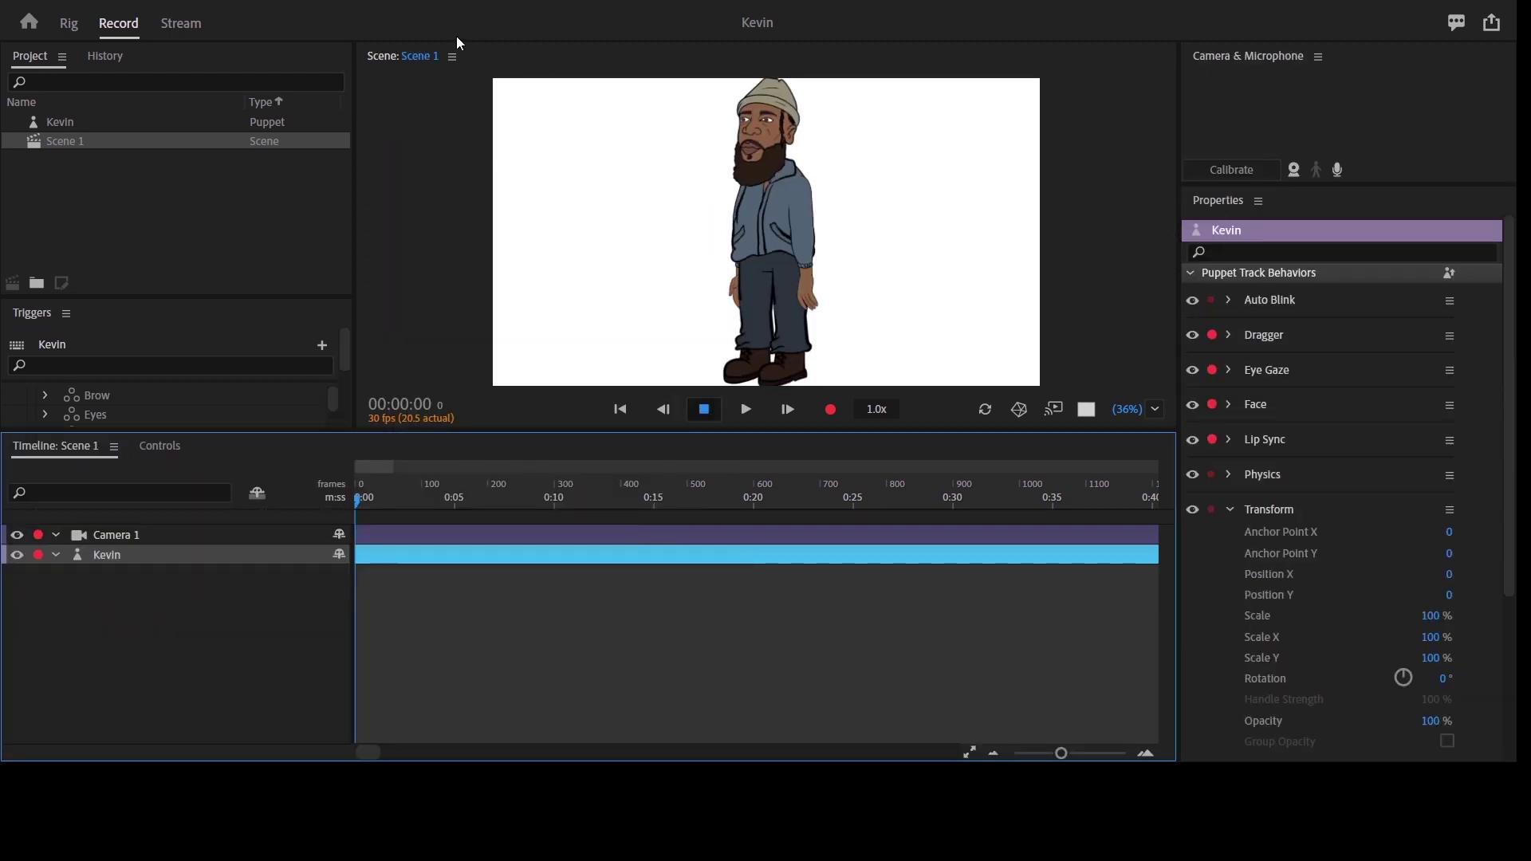
{"action": "key", "text": "grave"}
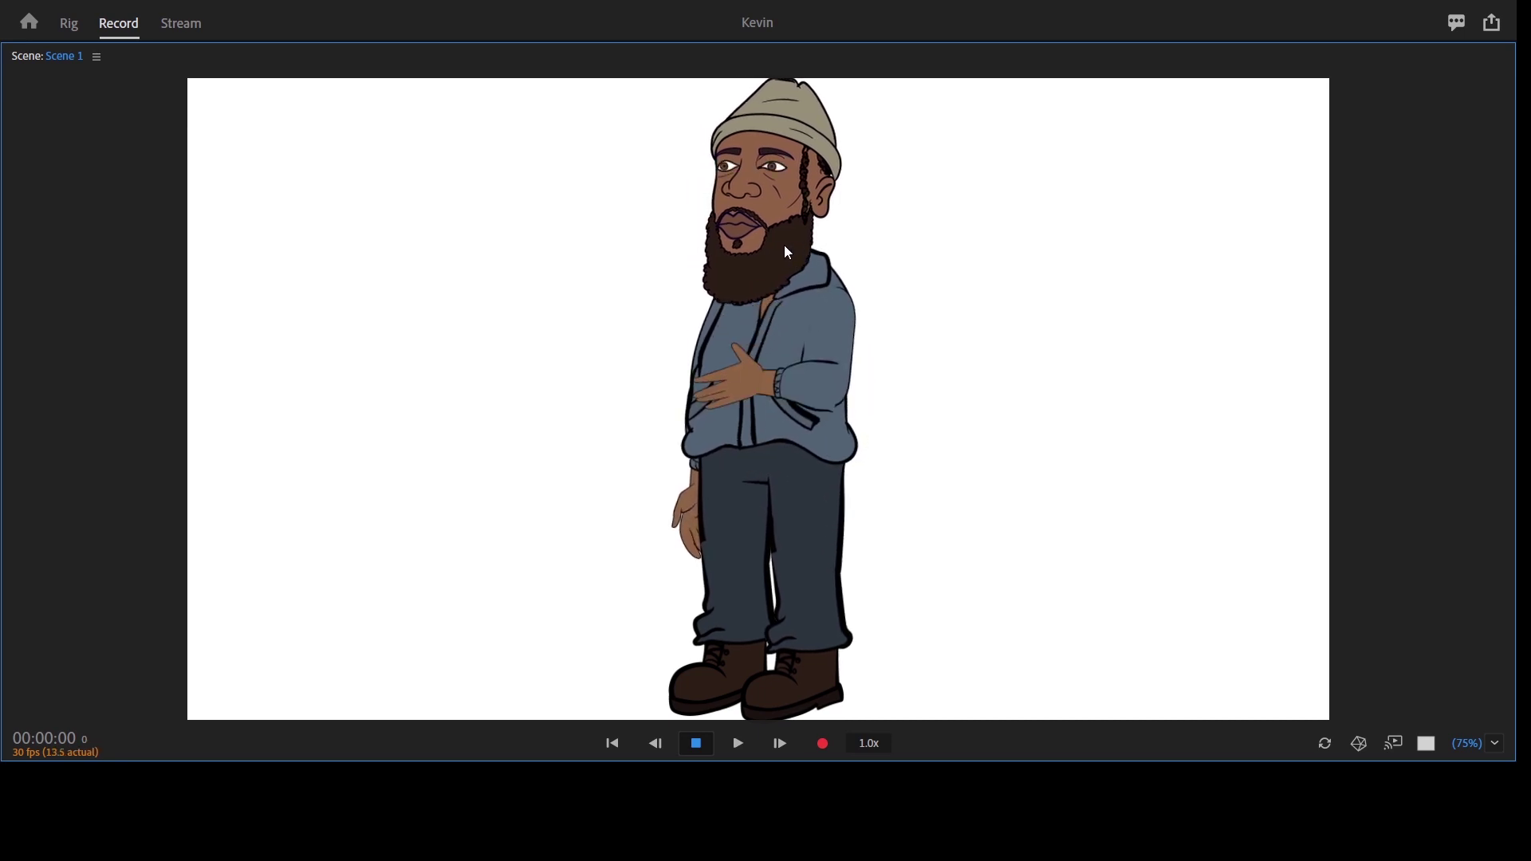
{"action": "key", "text": "Left"}
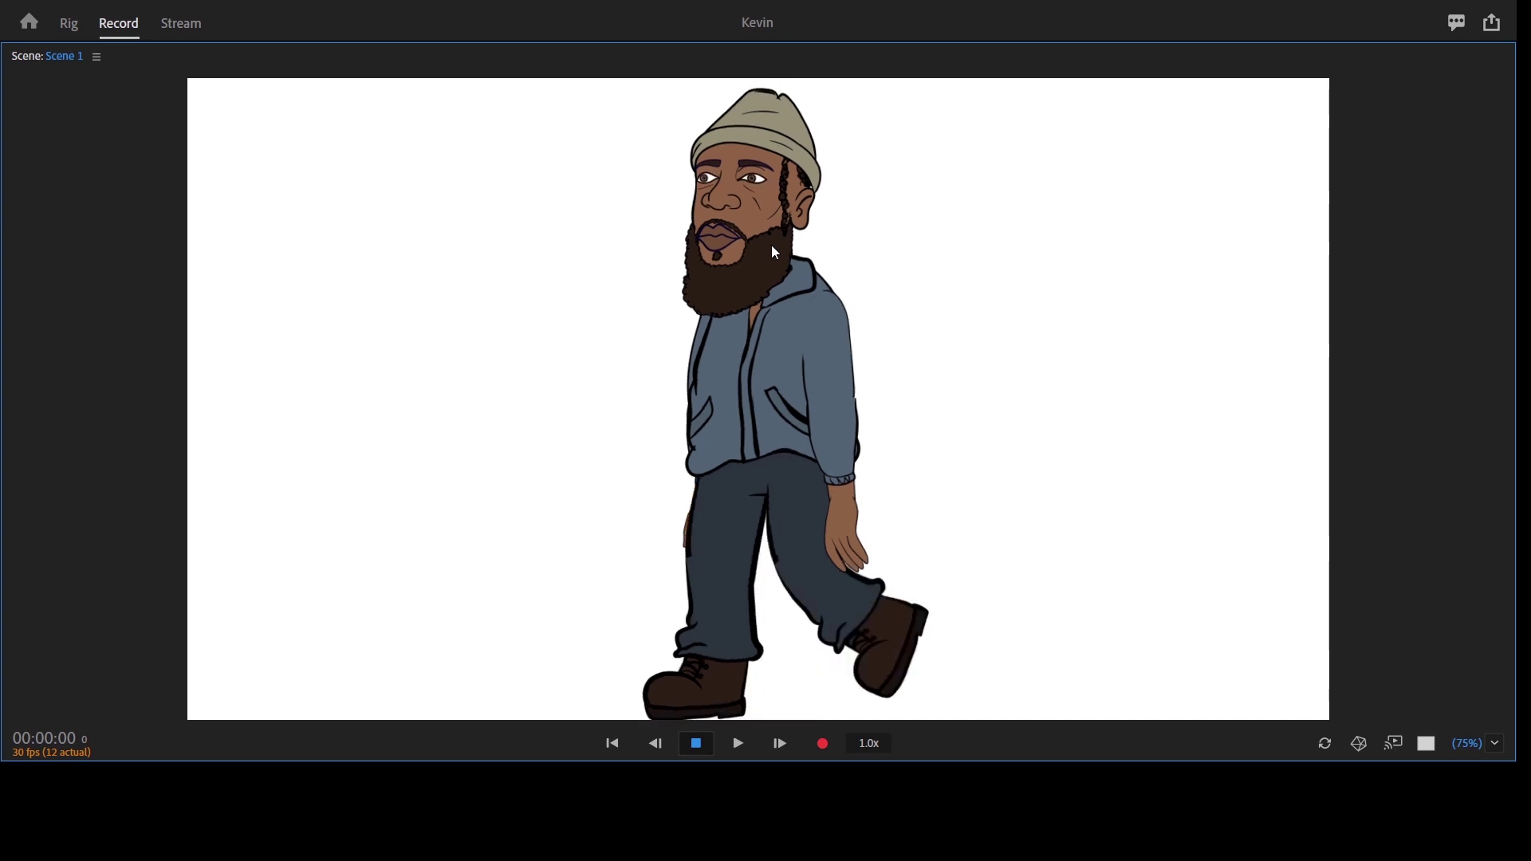